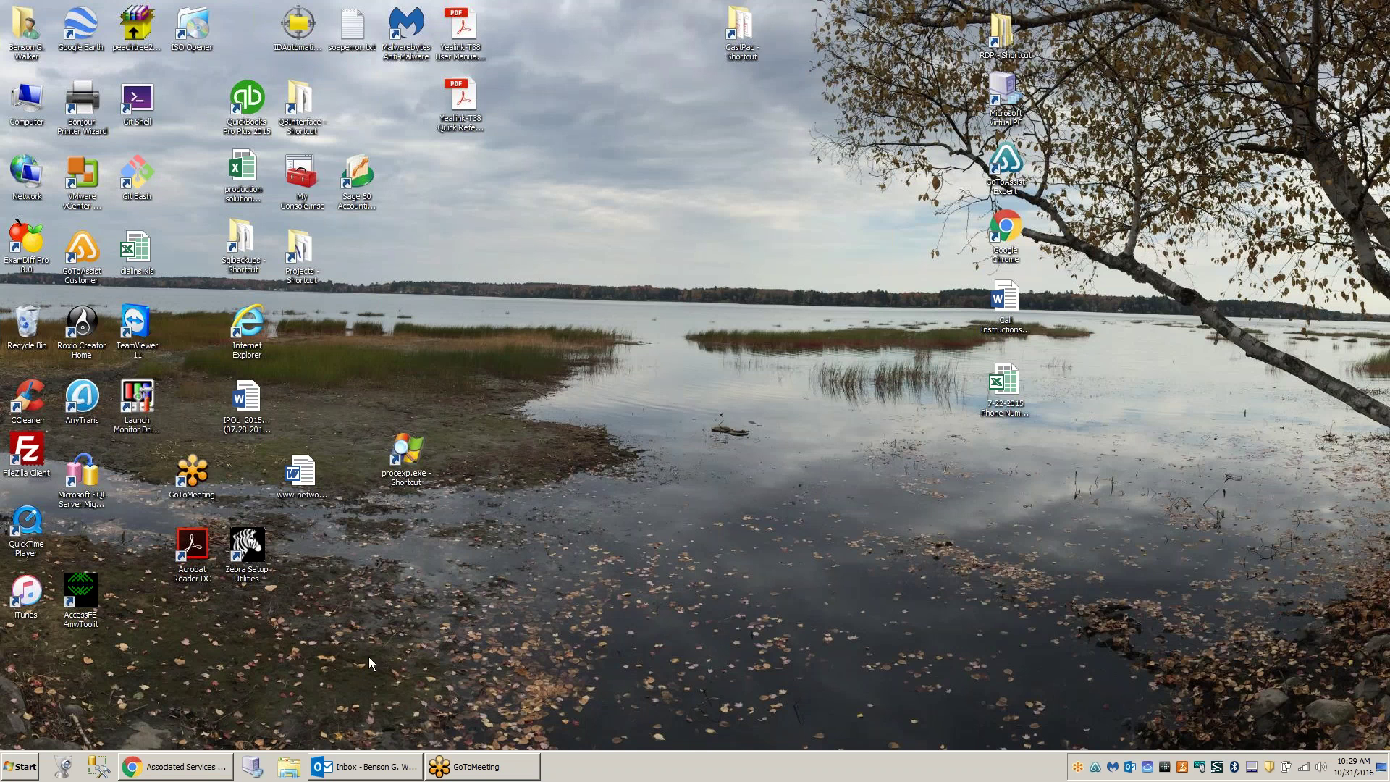
# - Bring the Inventory Pro browser window to the front and log out
pyautogui.click(220, 765)
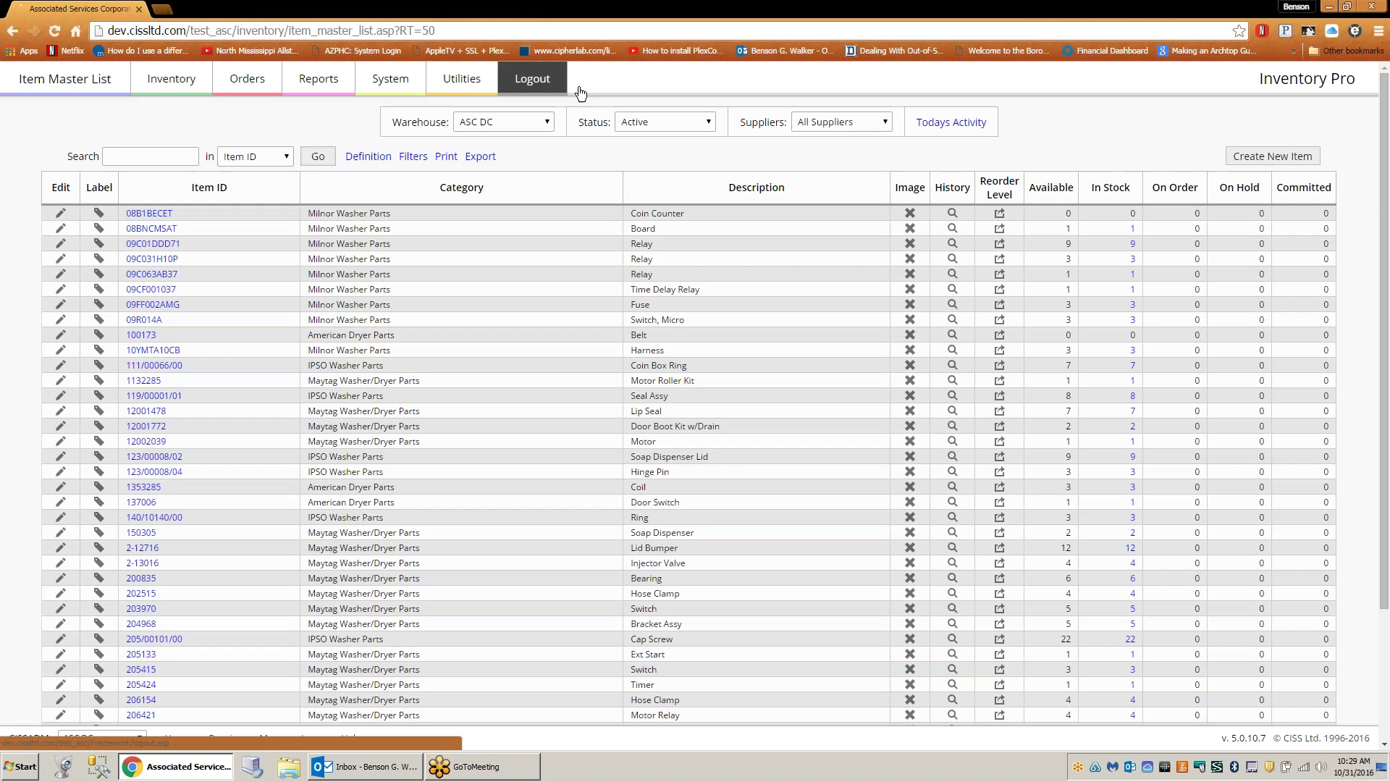
pyautogui.click(580, 93)
# - Return to the Inventory Pro login page with the username and password already filled in
pyautogui.click(777, 187)
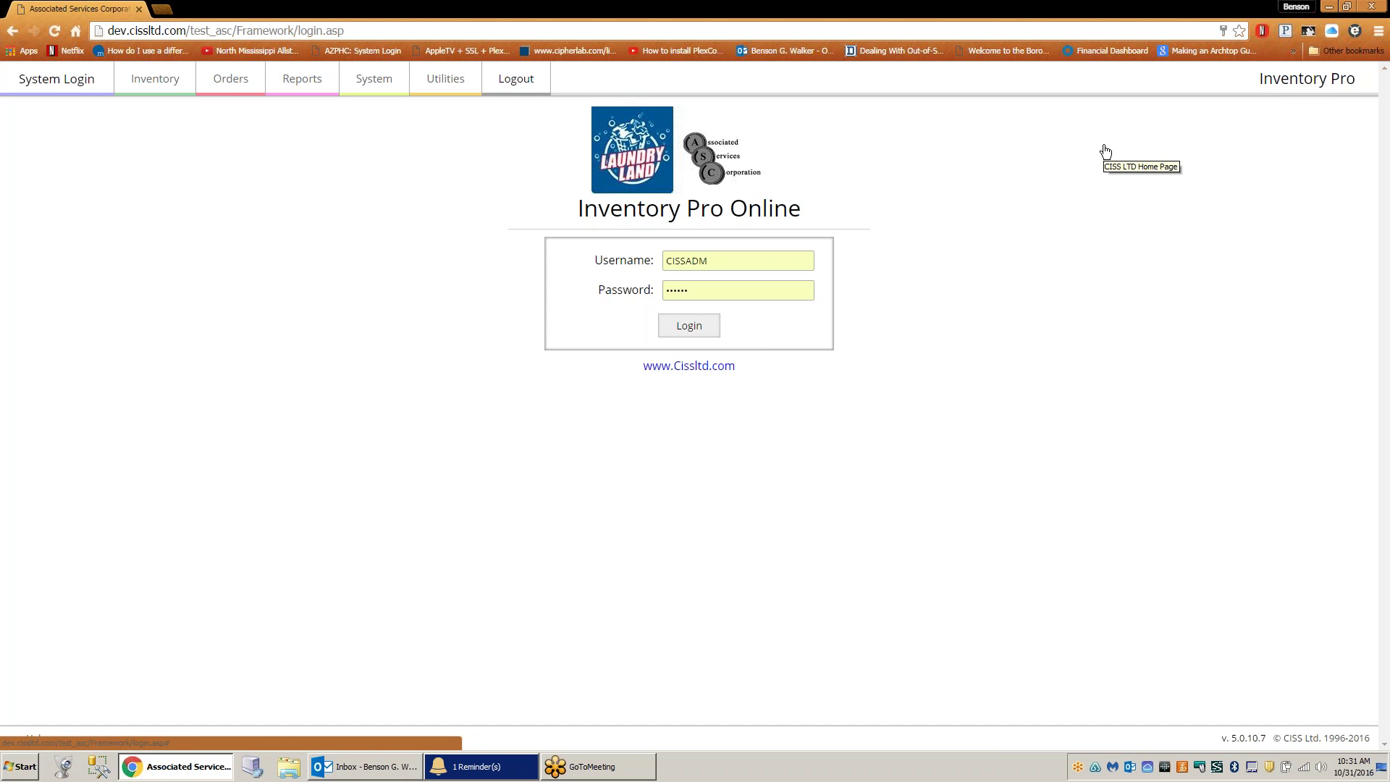
# - Log in, check the System Users list, then open the Item Master List for All Warehouses
pyautogui.click(693, 325)
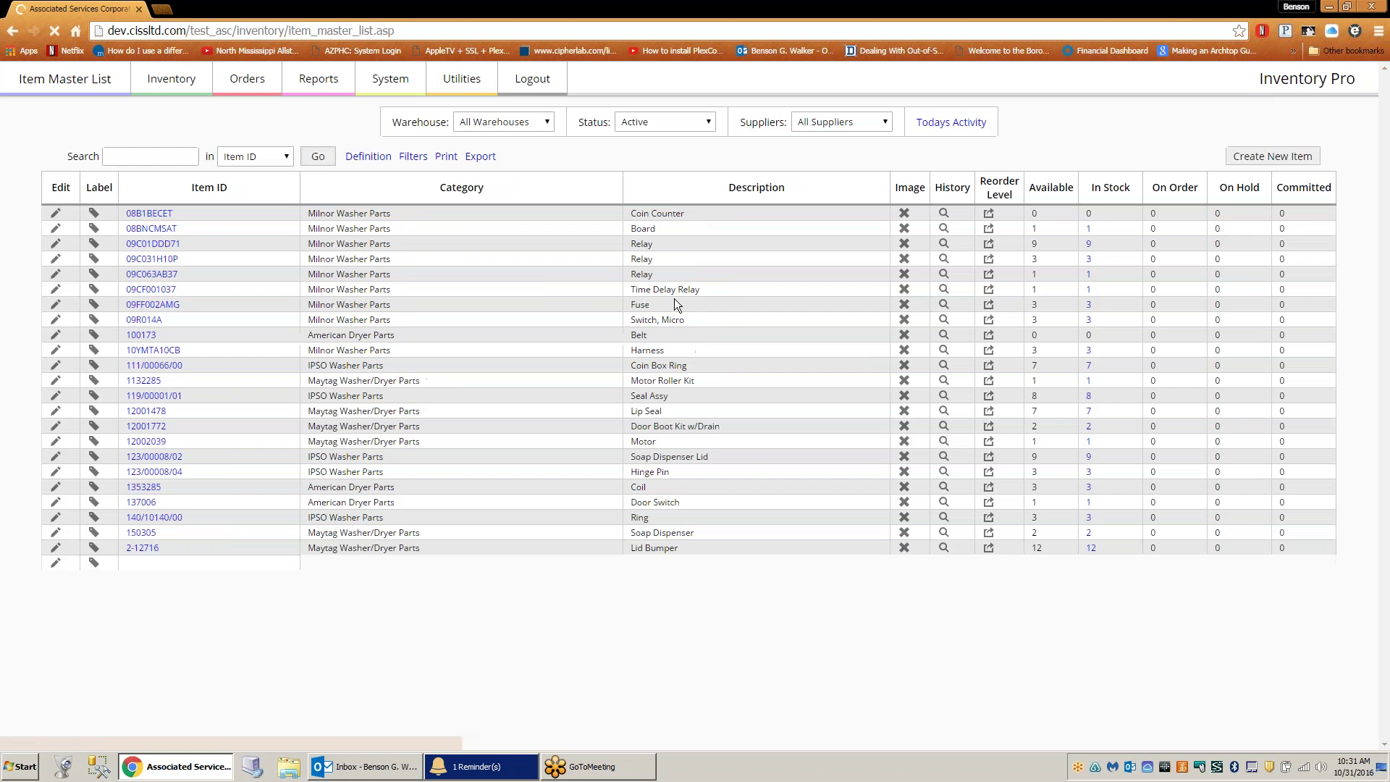
pyautogui.click(390, 78)
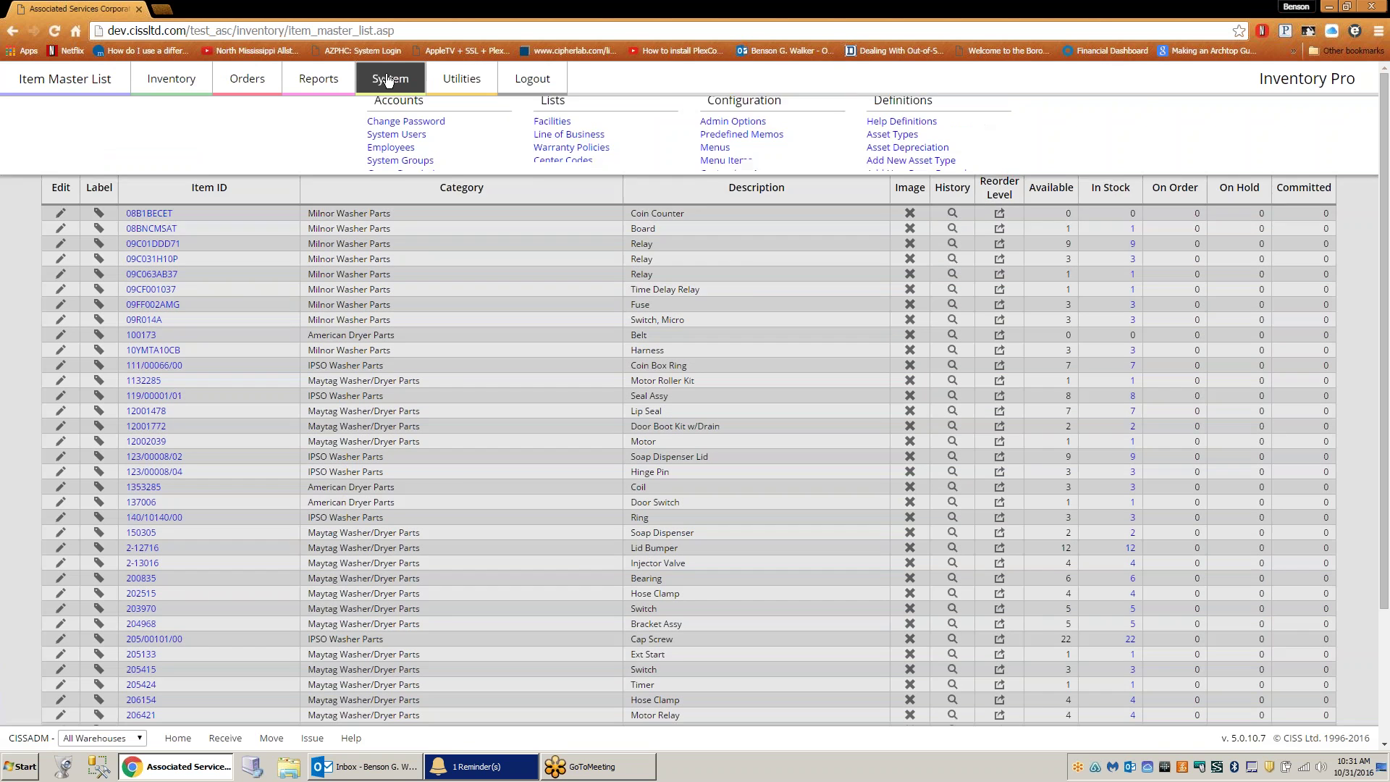
pyautogui.click(414, 141)
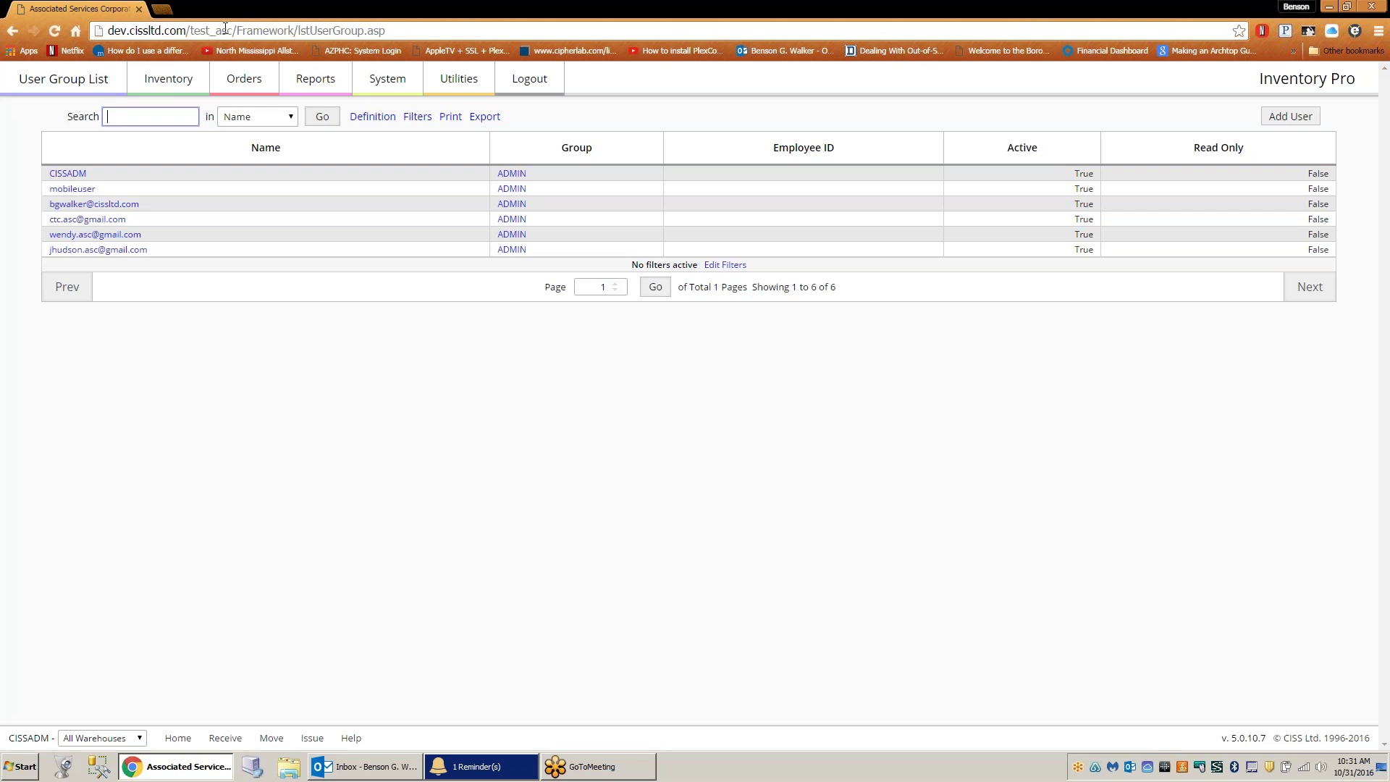
pyautogui.click(171, 79)
pyautogui.click(389, 128)
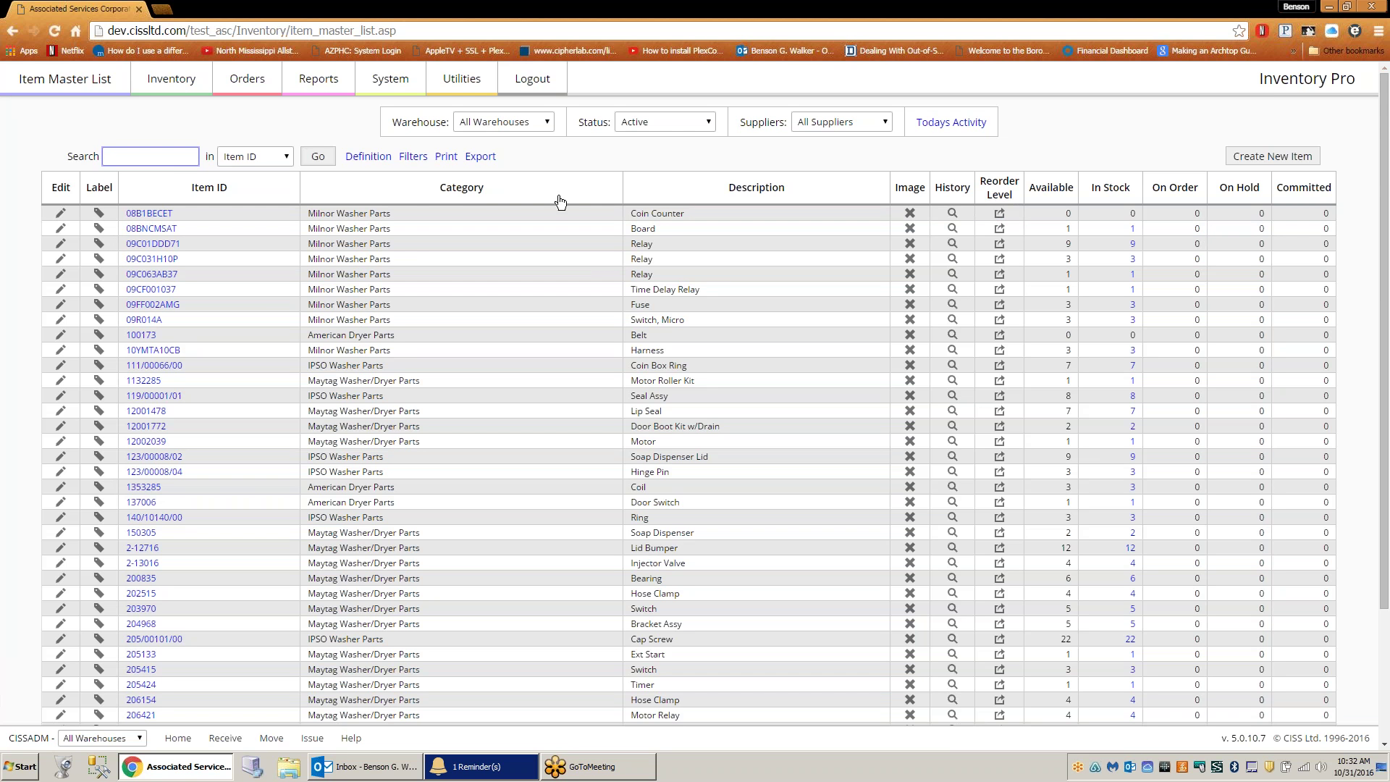
# - Filter the Item Master List to the Used Equipment warehouse
pyautogui.click(550, 121)
pyautogui.press('Escape')
pyautogui.press('Down')
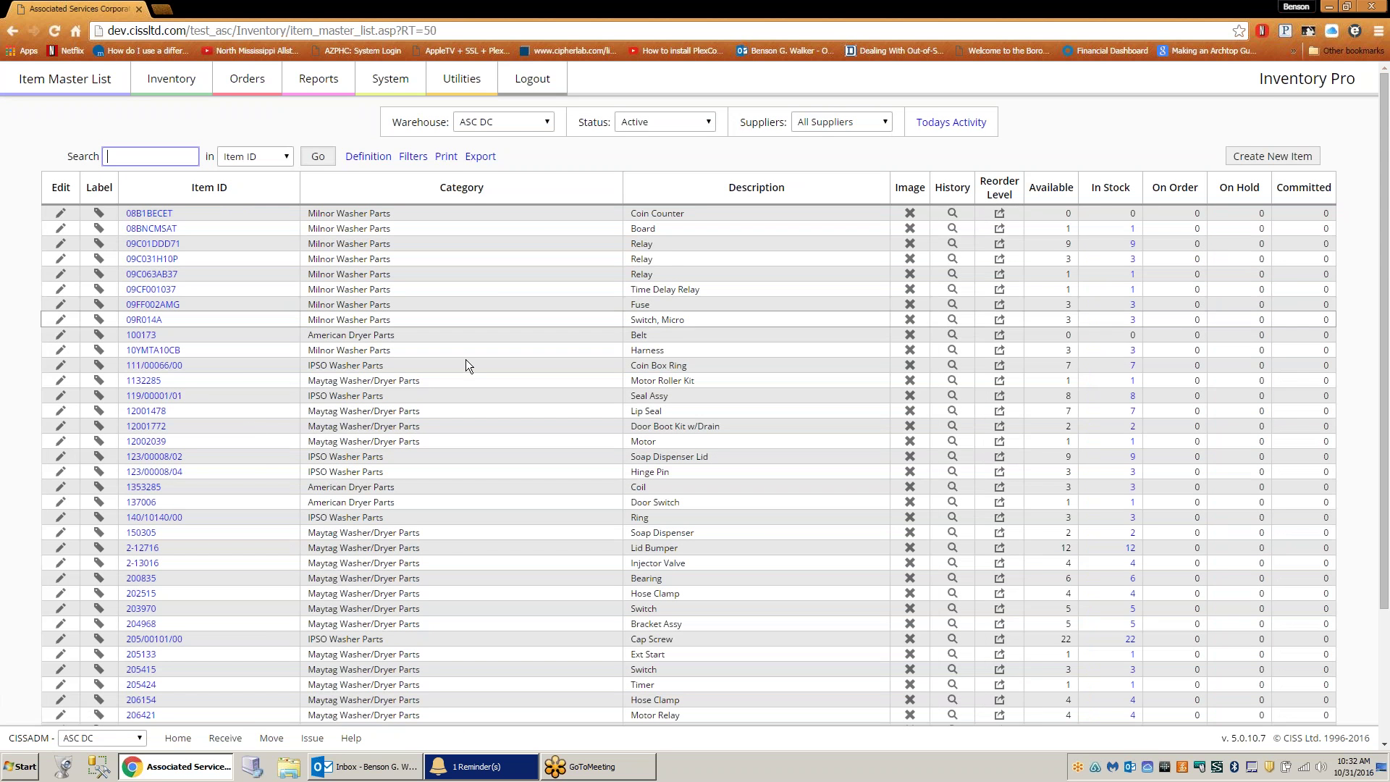
pyautogui.click(547, 123)
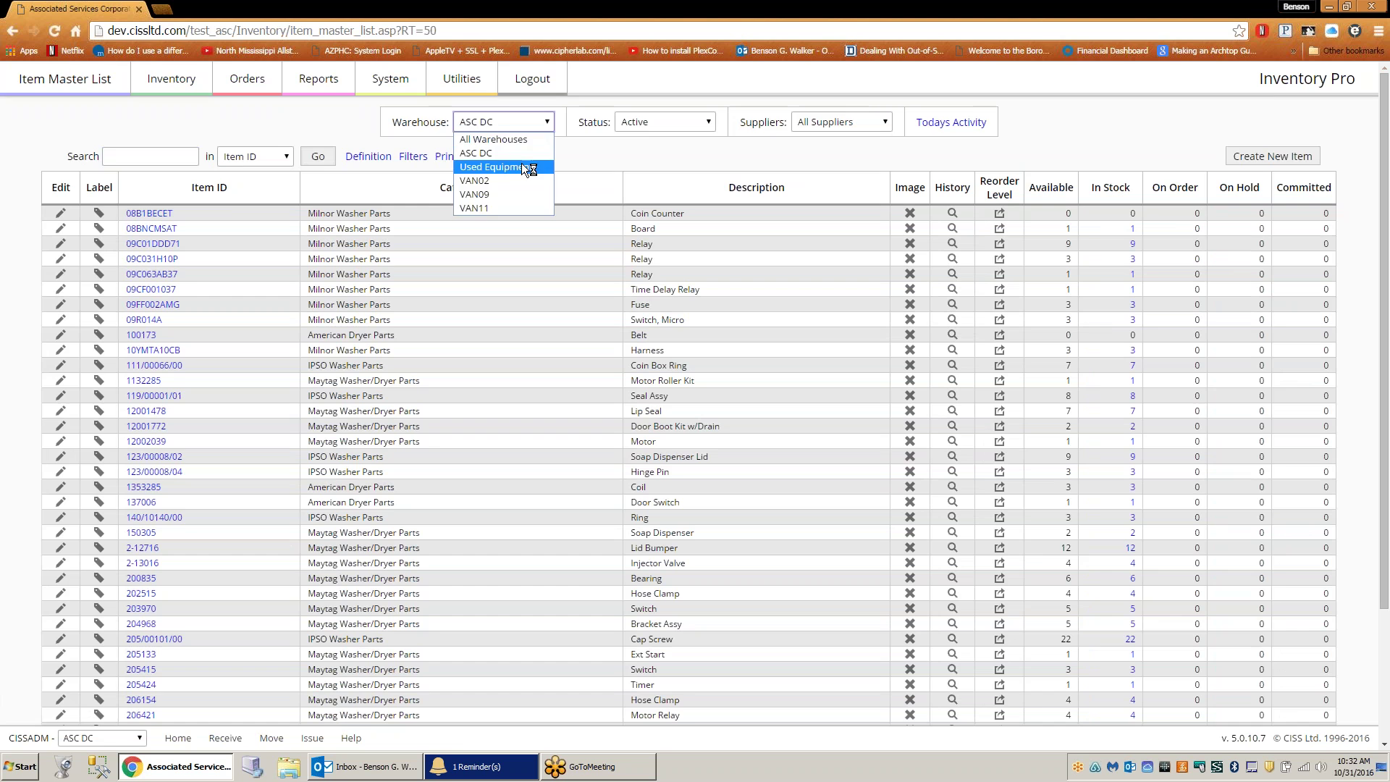
pyautogui.click(522, 167)
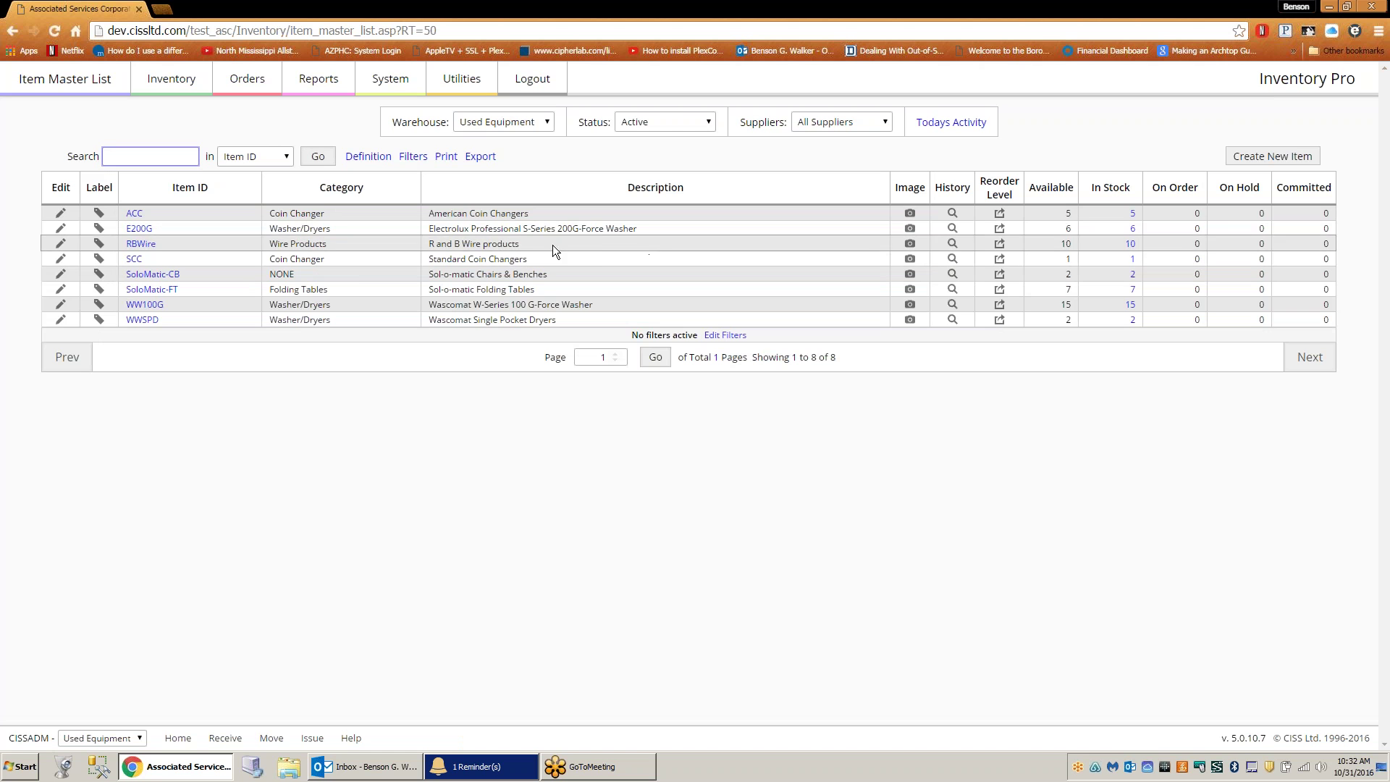
# - Review the pictures of items ACC and RBWire
pyautogui.click(910, 213)
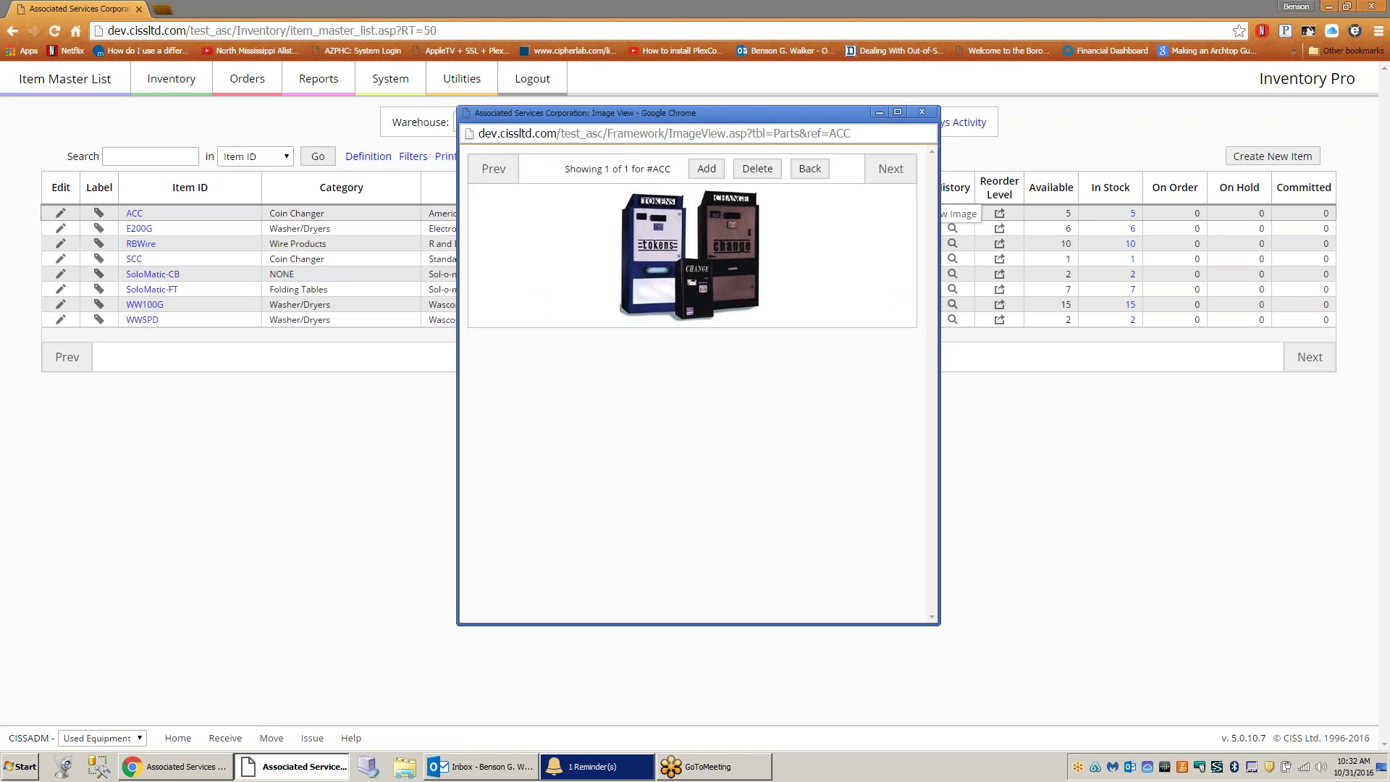
pyautogui.click(920, 113)
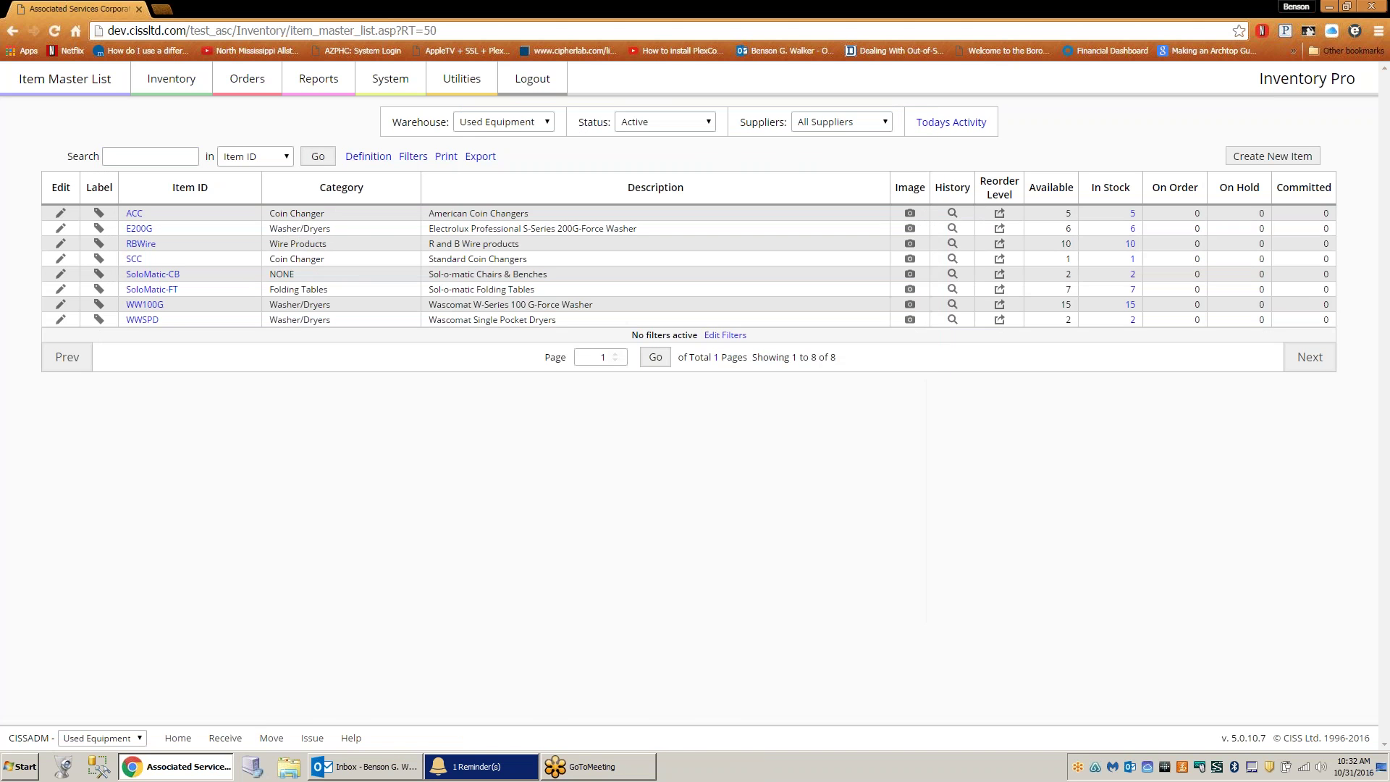
pyautogui.click(910, 243)
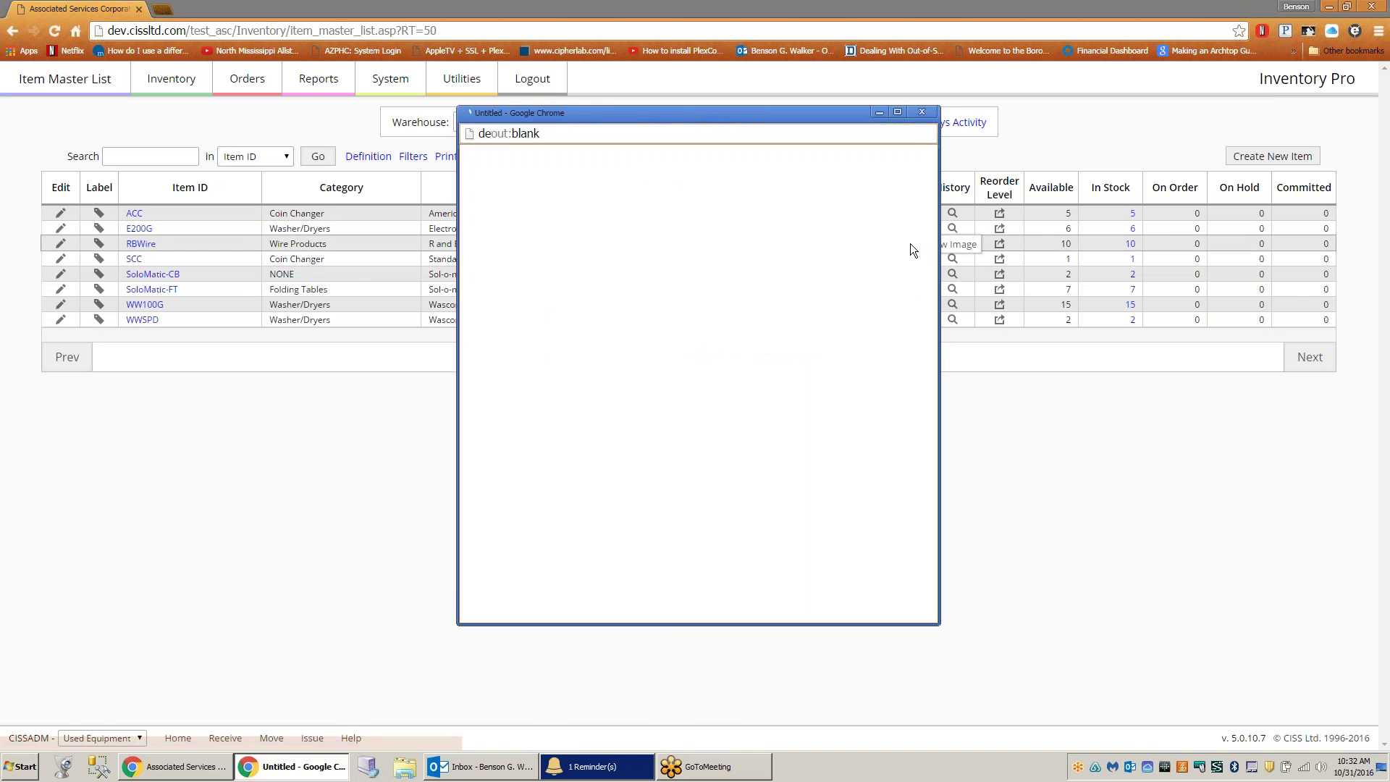
pyautogui.click(921, 111)
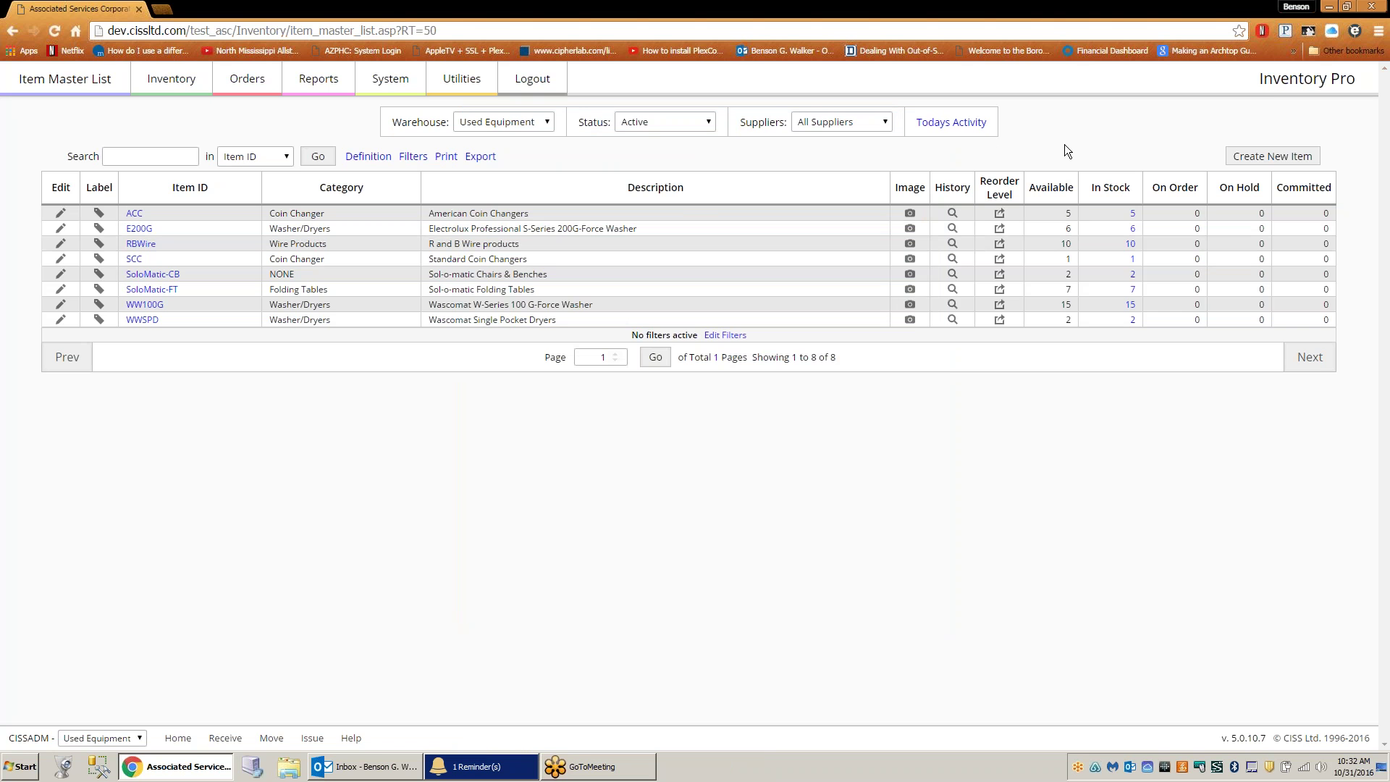
pyautogui.click(548, 123)
# - Show All Warehouses, check an ADMIN user's record (no warehouse), then reload the Item Master List
pyautogui.click(534, 137)
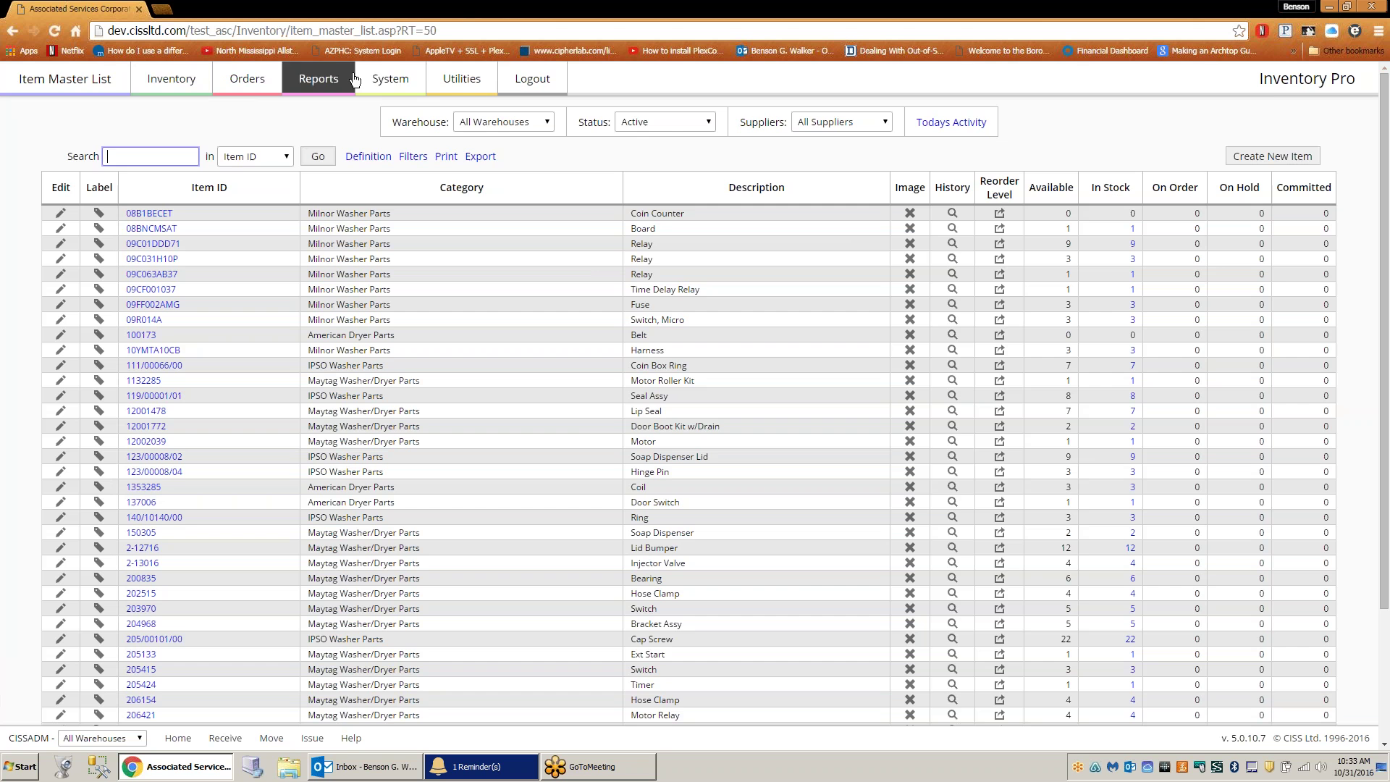
pyautogui.click(376, 83)
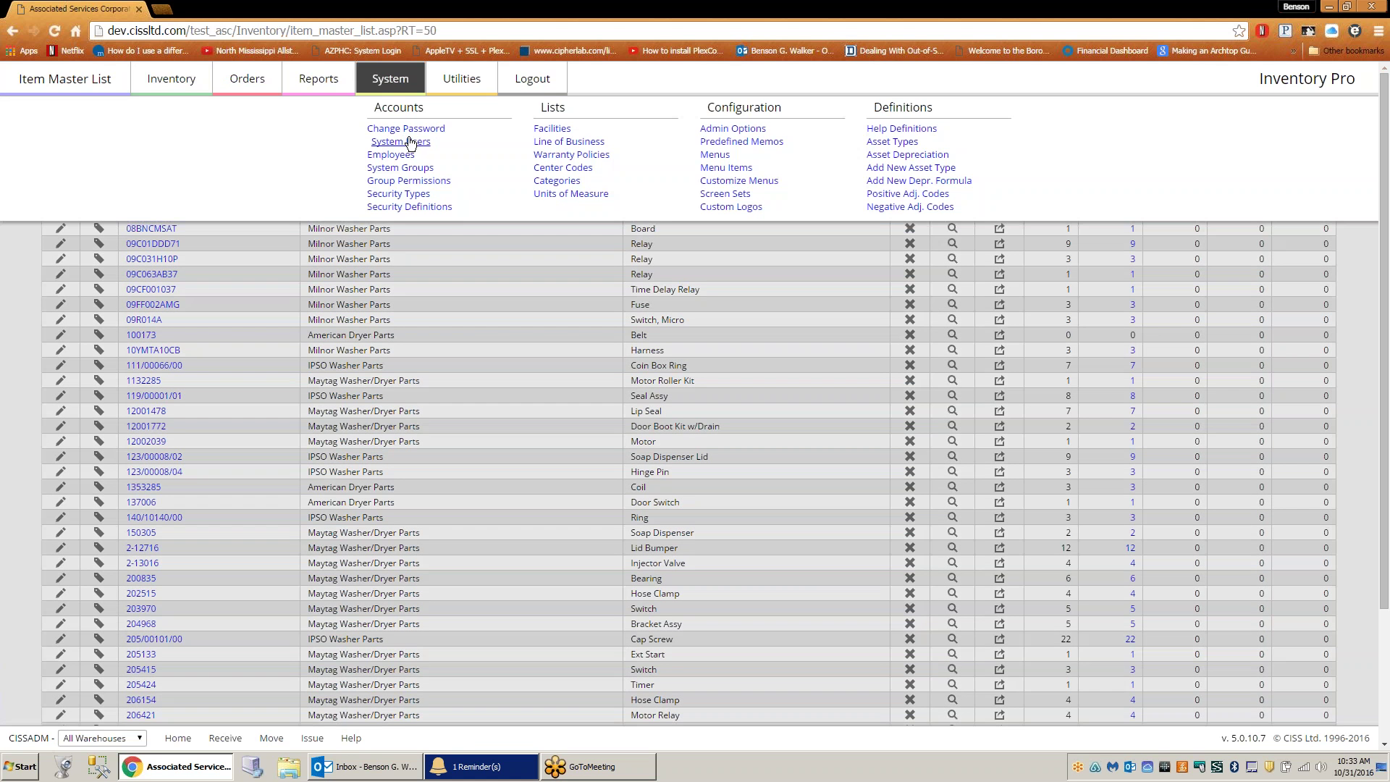
pyautogui.click(407, 141)
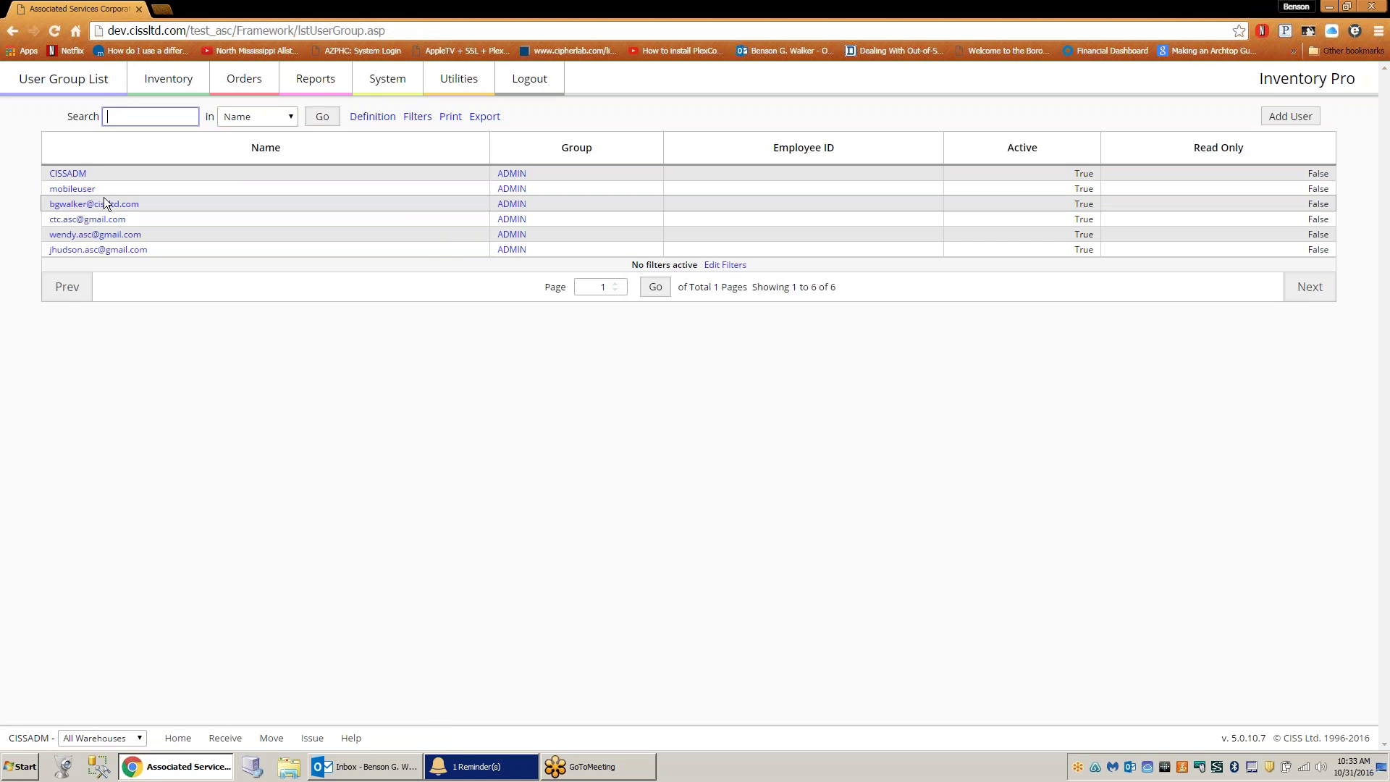
pyautogui.click(90, 206)
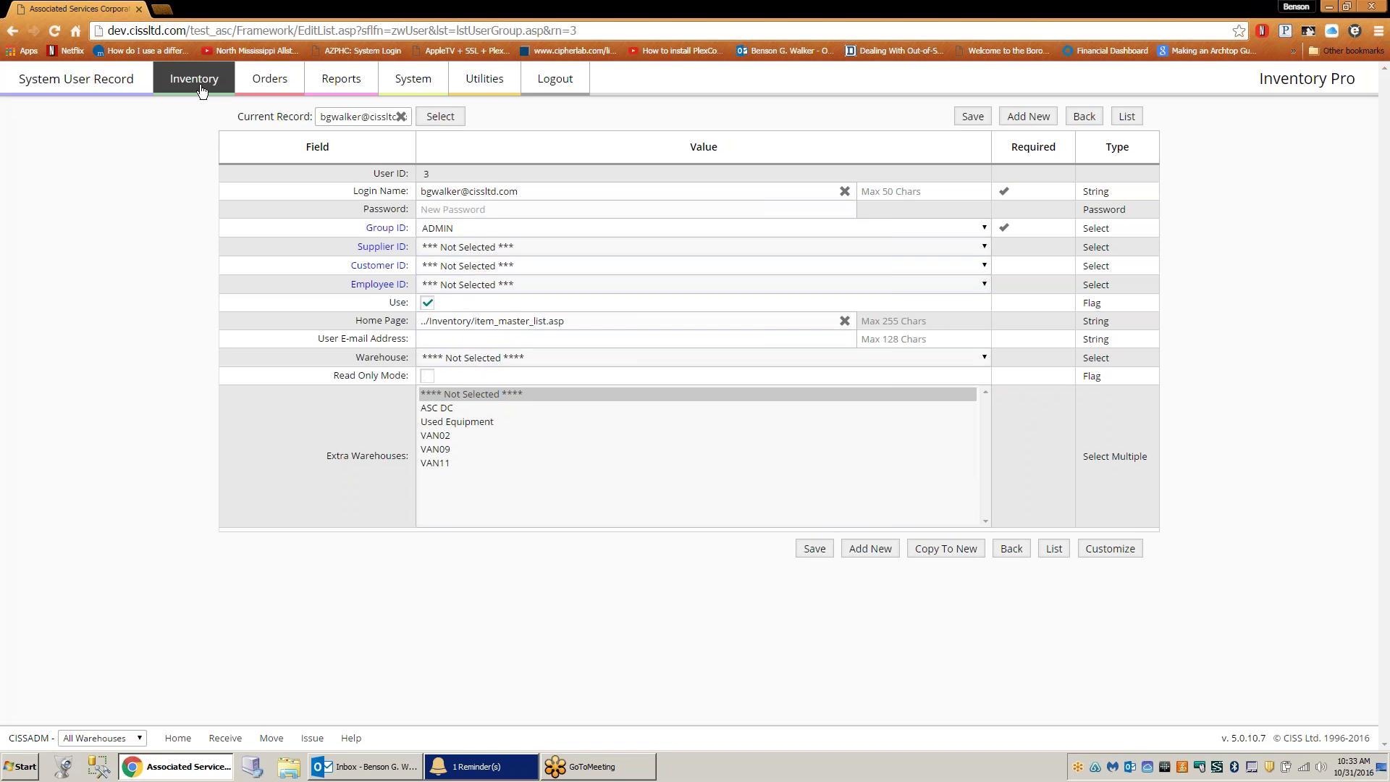
pyautogui.moveTo(202, 90)
pyautogui.click(393, 128)
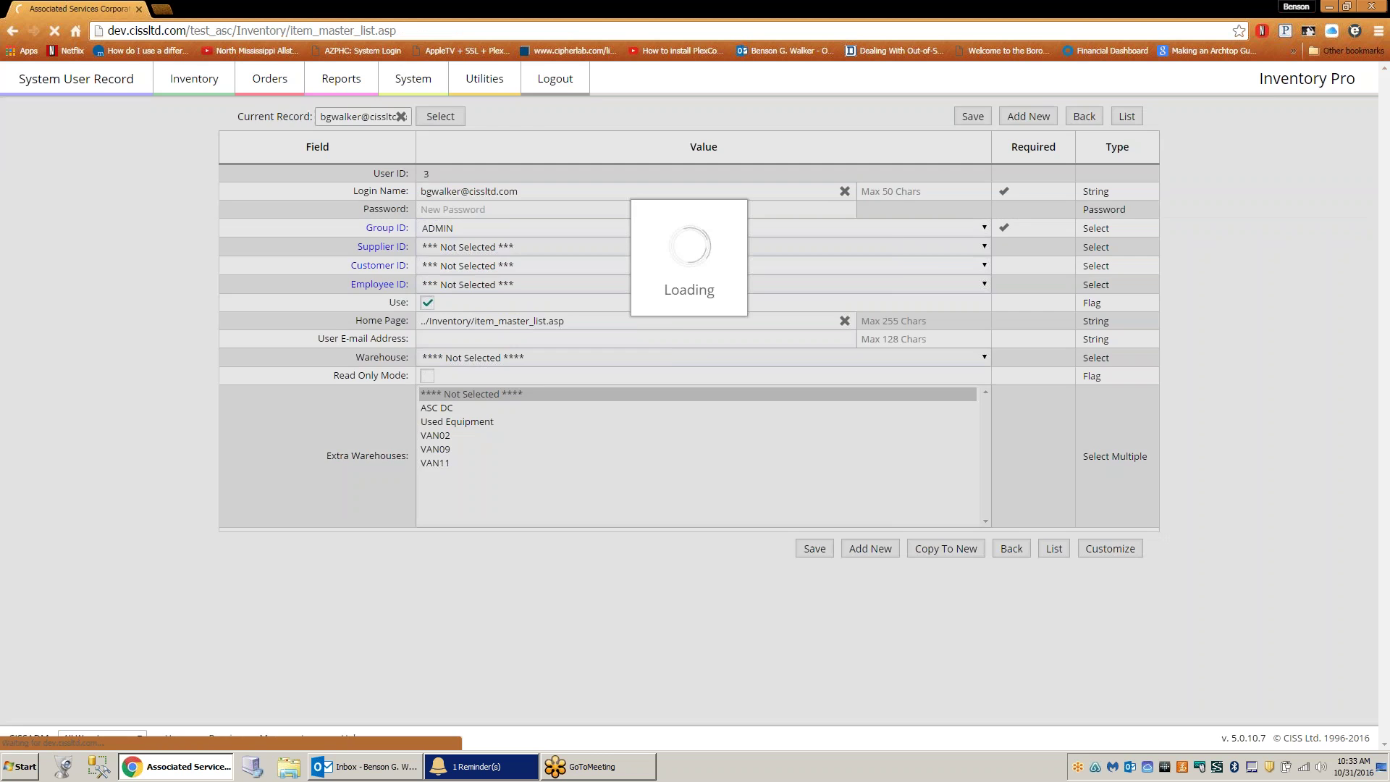
# - Filter the list to ASC DC and open the barcode label for Coin Counter item 08B1BECET
pyautogui.click(499, 122)
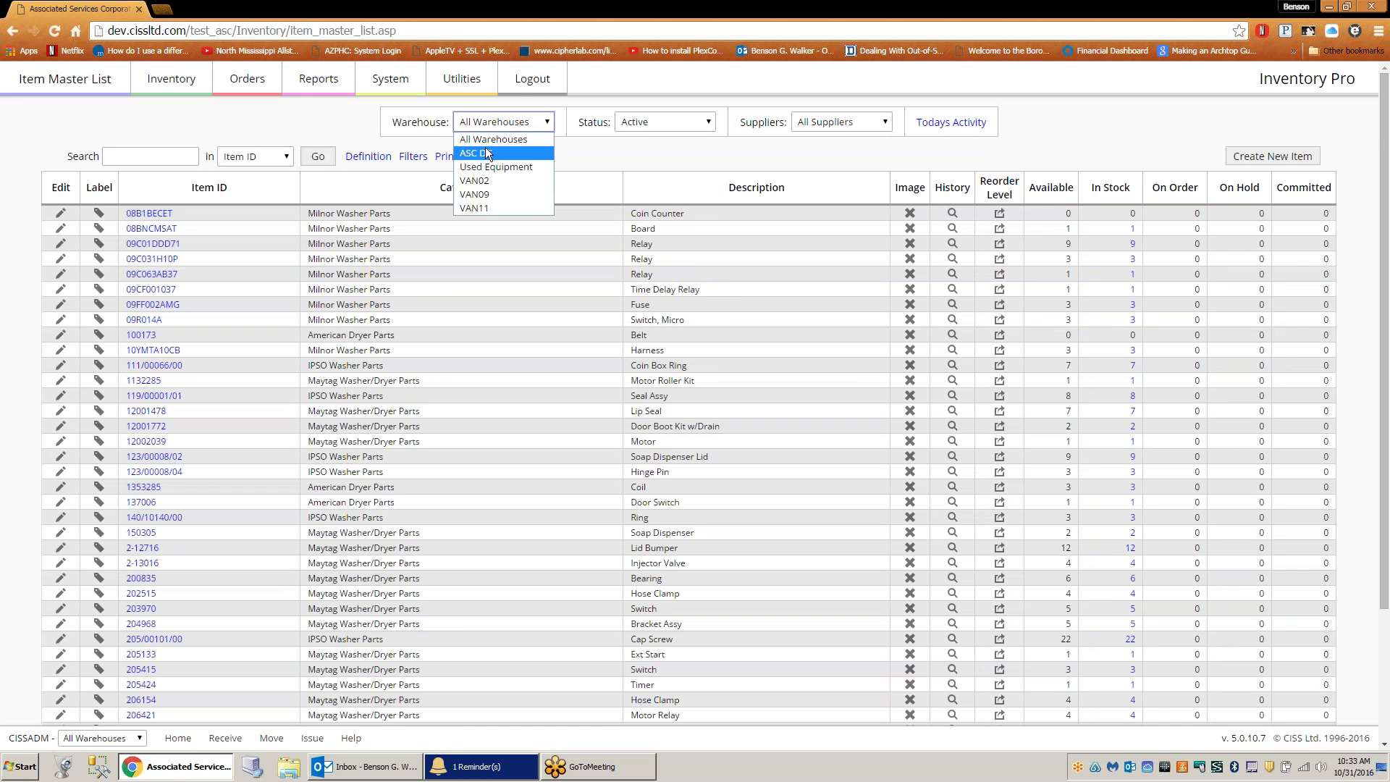
pyautogui.press('Down')
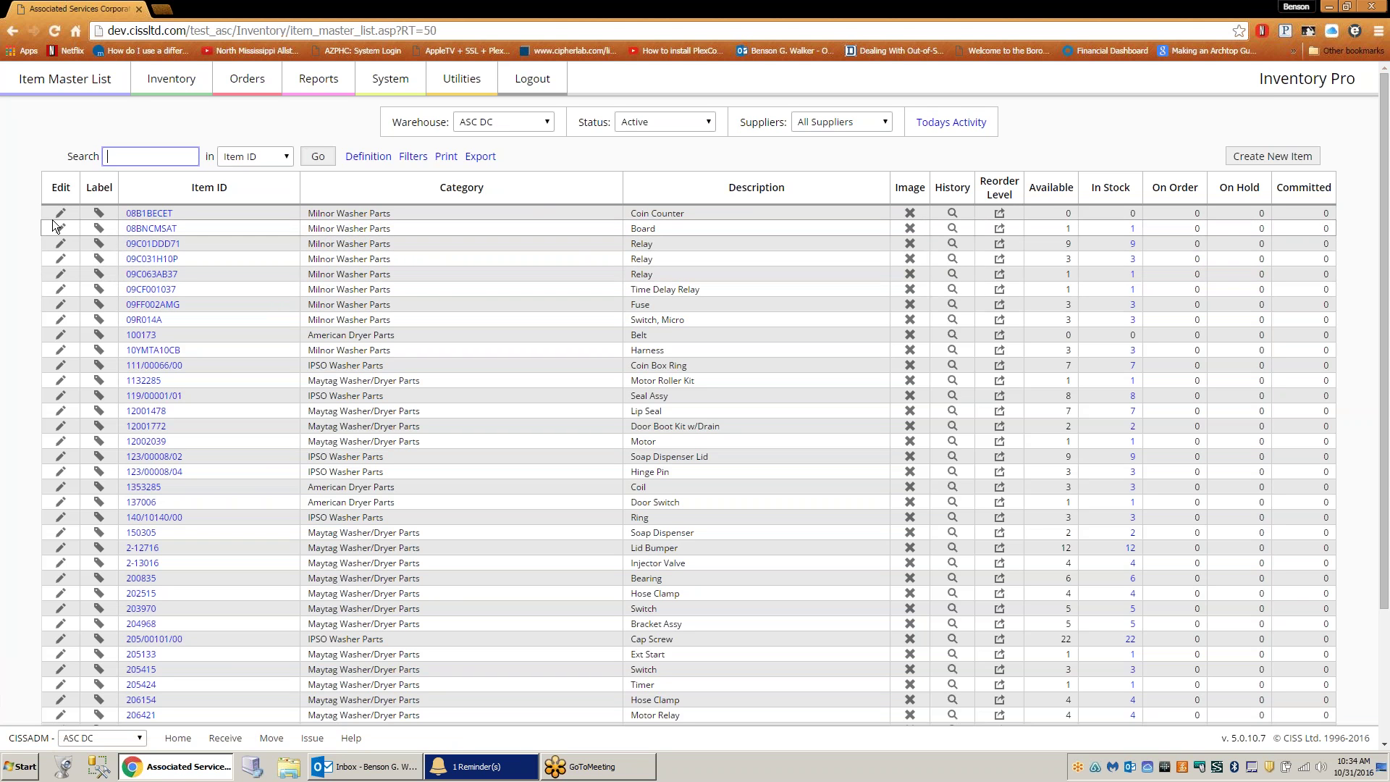
pyautogui.click(104, 213)
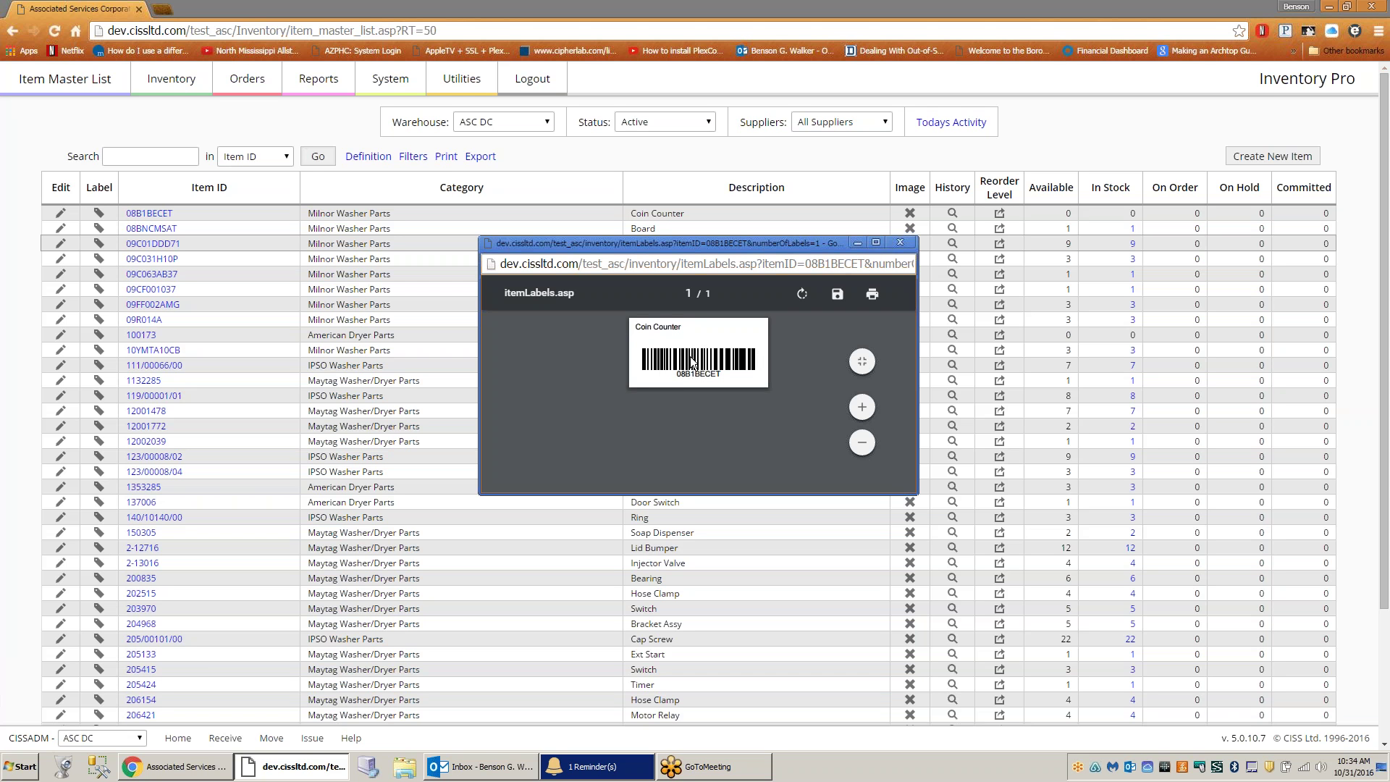
# - Close the label and view 08B1BECET's warehouses: ASC DC, VAN02, VAN09 and VAN11
pyautogui.click(901, 241)
pyautogui.click(144, 211)
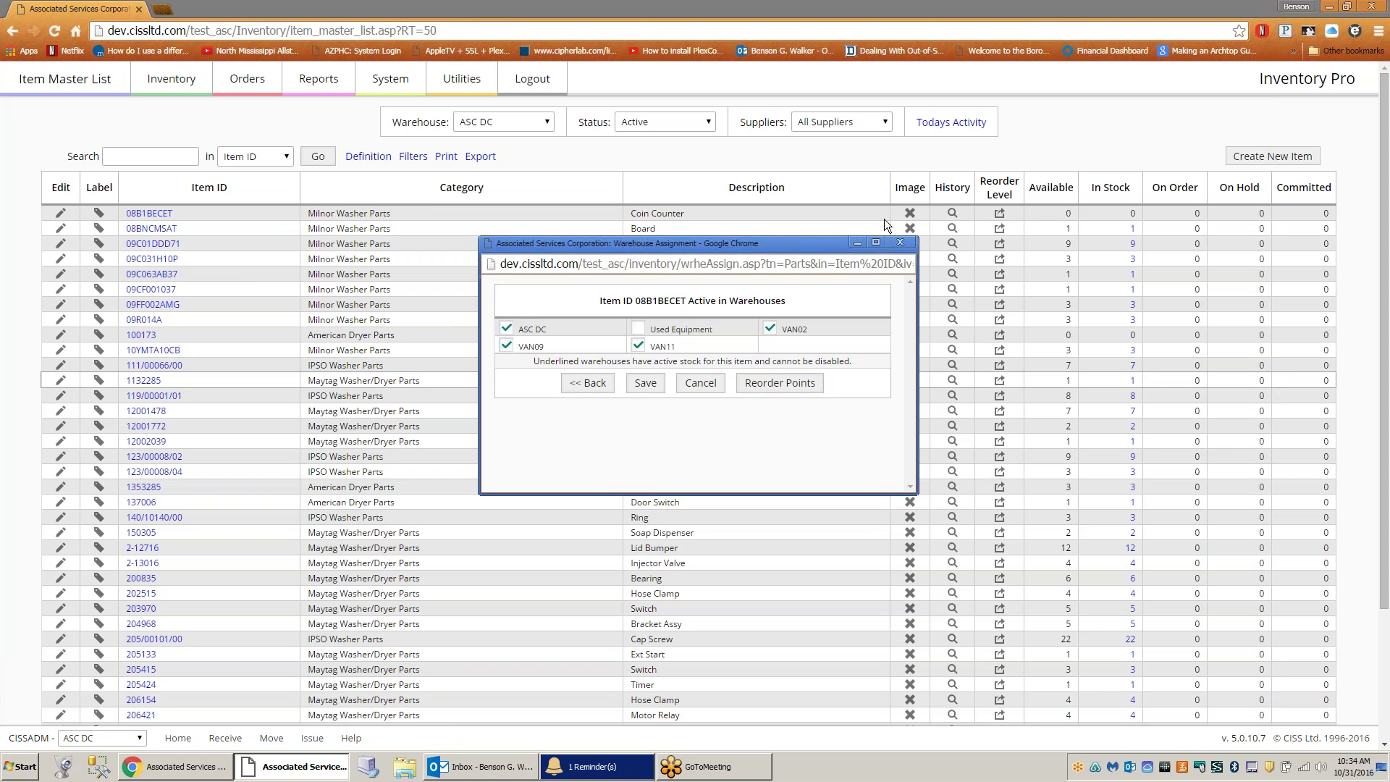
# - Close the assignment window and view 09FF002AMG's audit trail showing 3.00 units received into DOCK
pyautogui.click(899, 242)
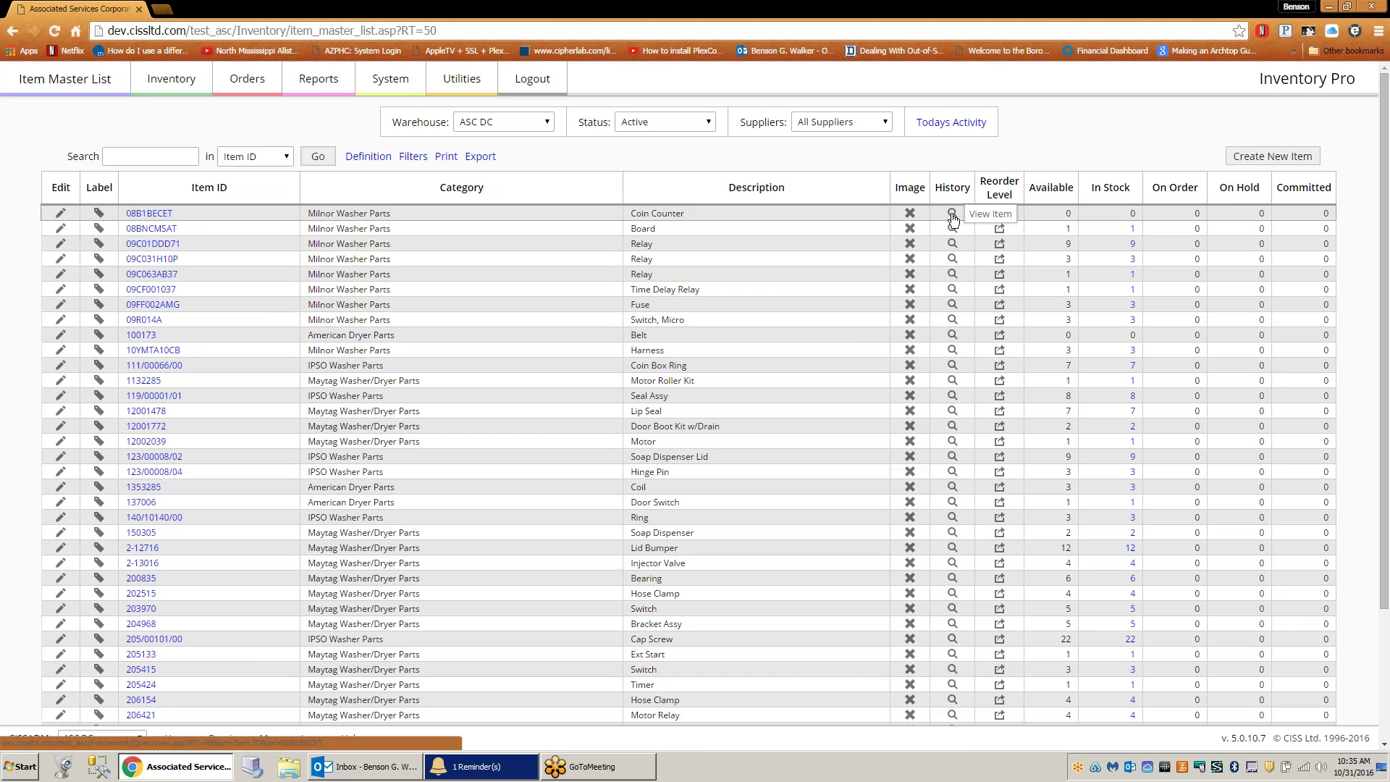
pyautogui.click(952, 306)
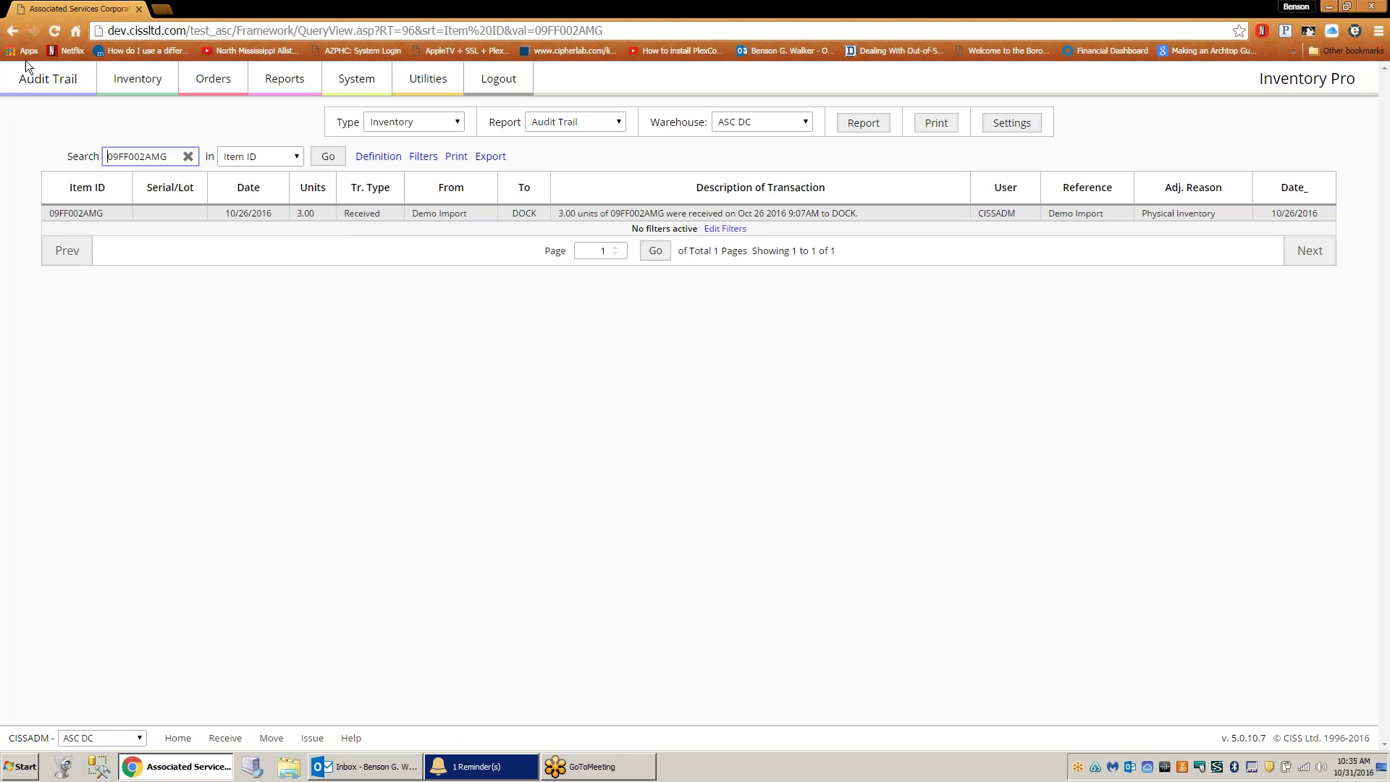
# - Go back from the audit trail to the ASC DC Item Master List
pyautogui.click(15, 27)
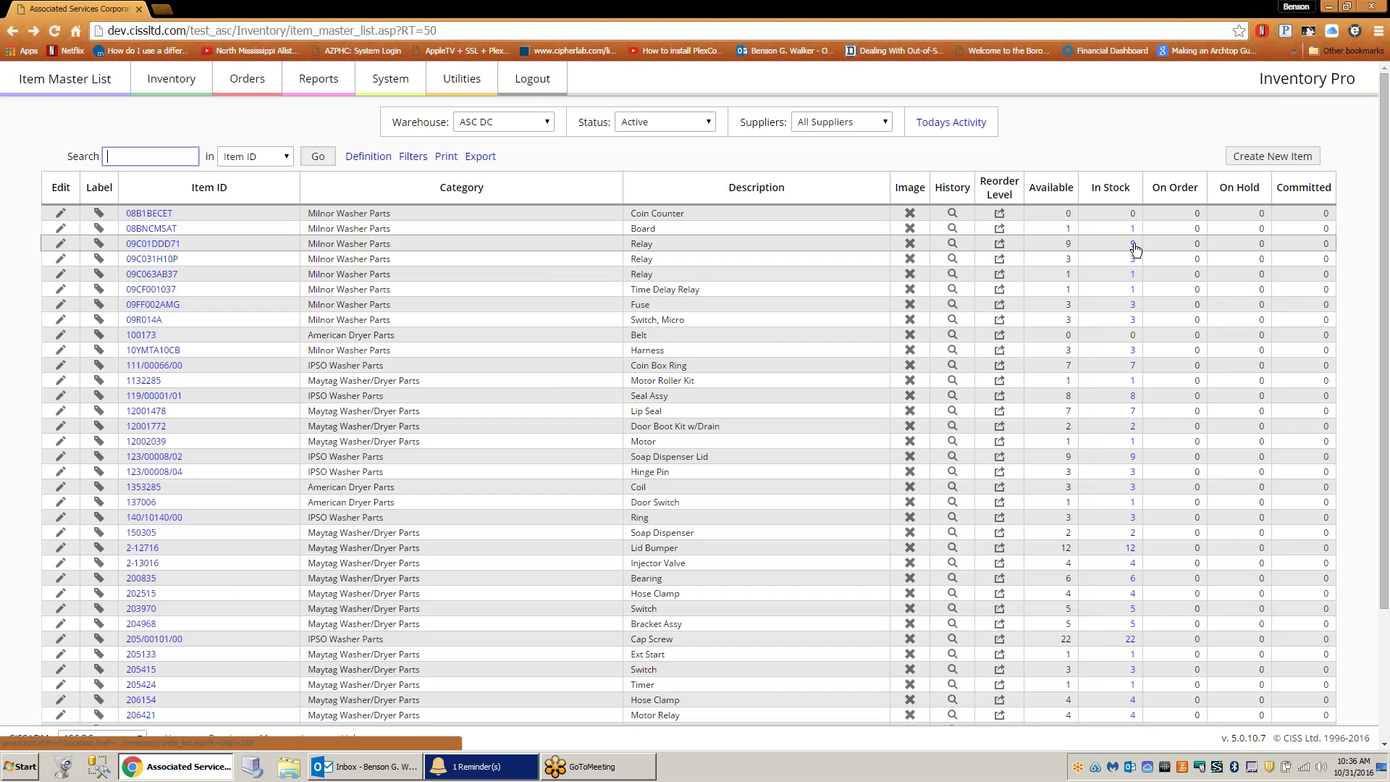
# - Open Relay item 09C01DDD71's in-stock units and split 2 units off the 8-unit dock lot
pyautogui.click(1133, 247)
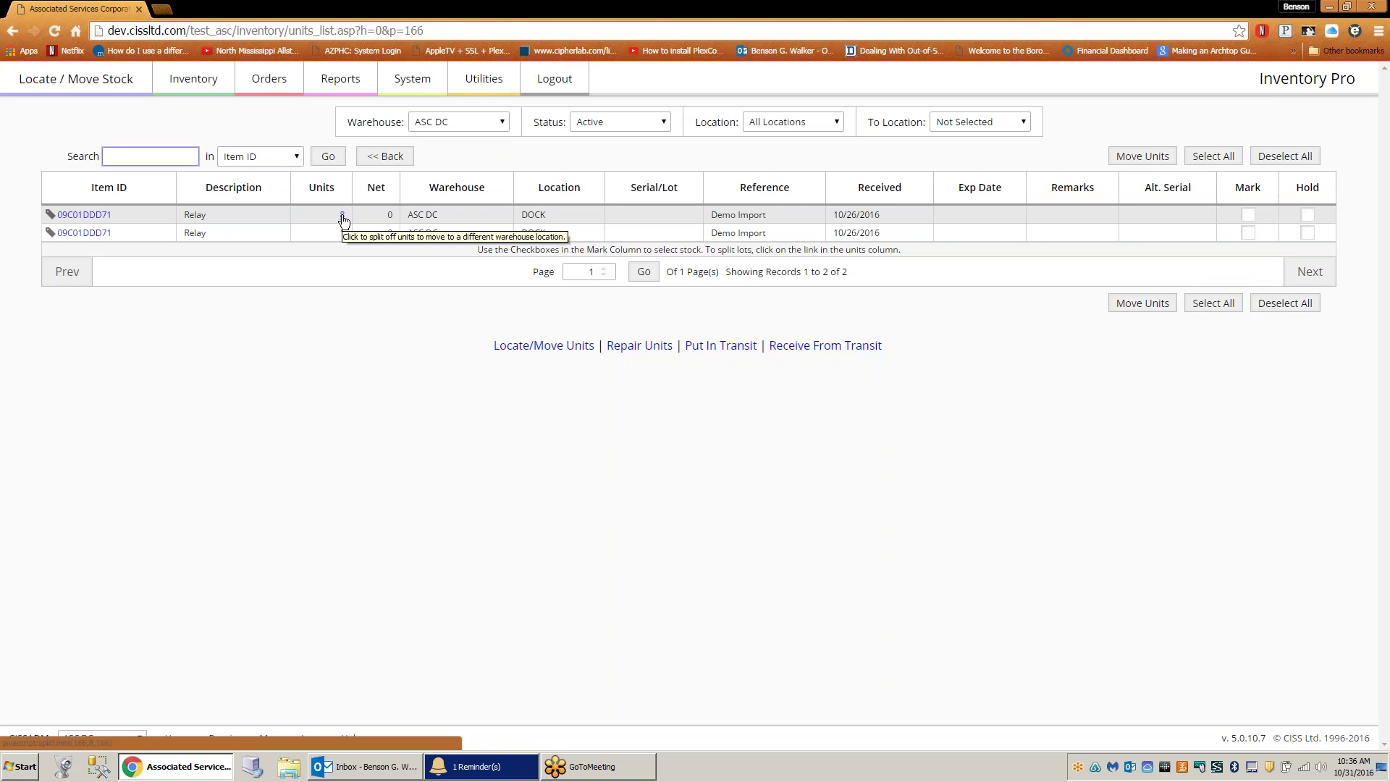
pyautogui.click(342, 215)
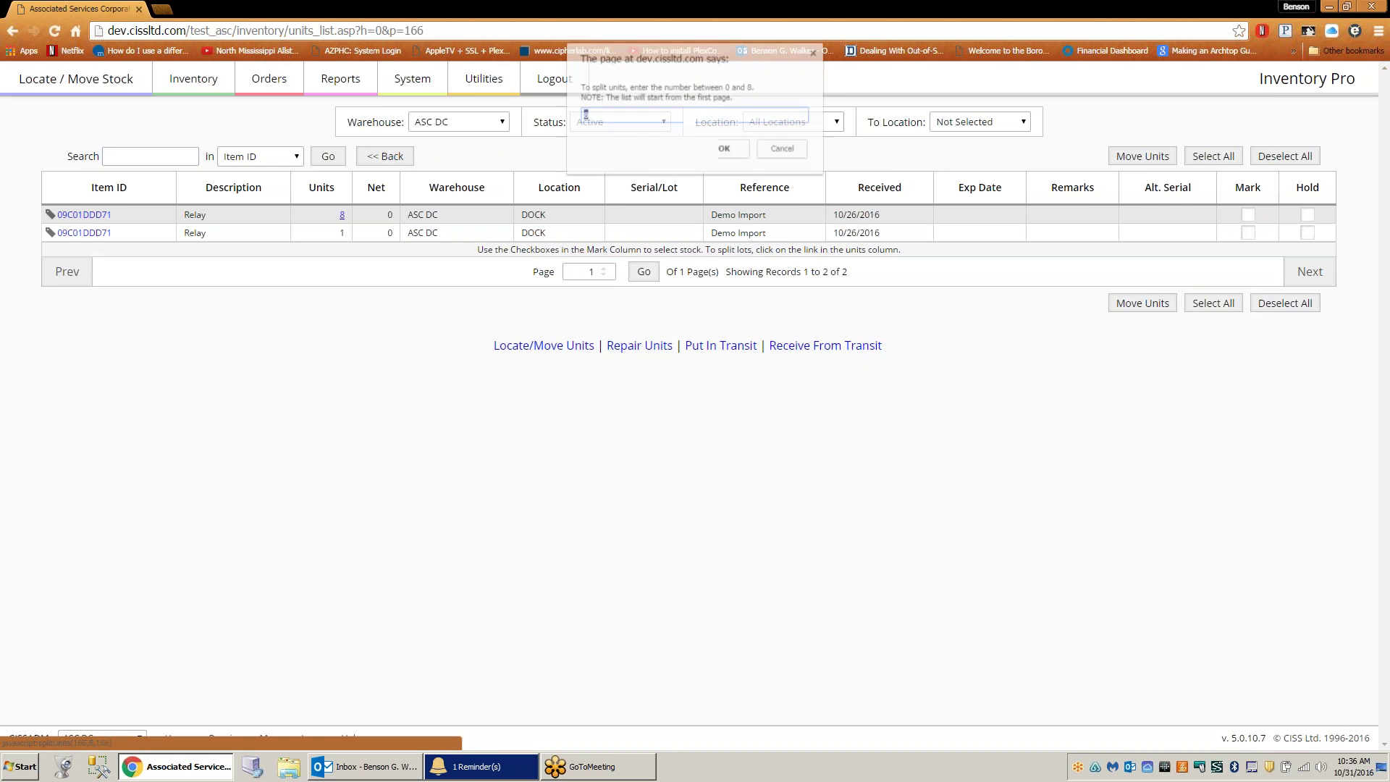
pyautogui.write('2')
pyautogui.click(724, 150)
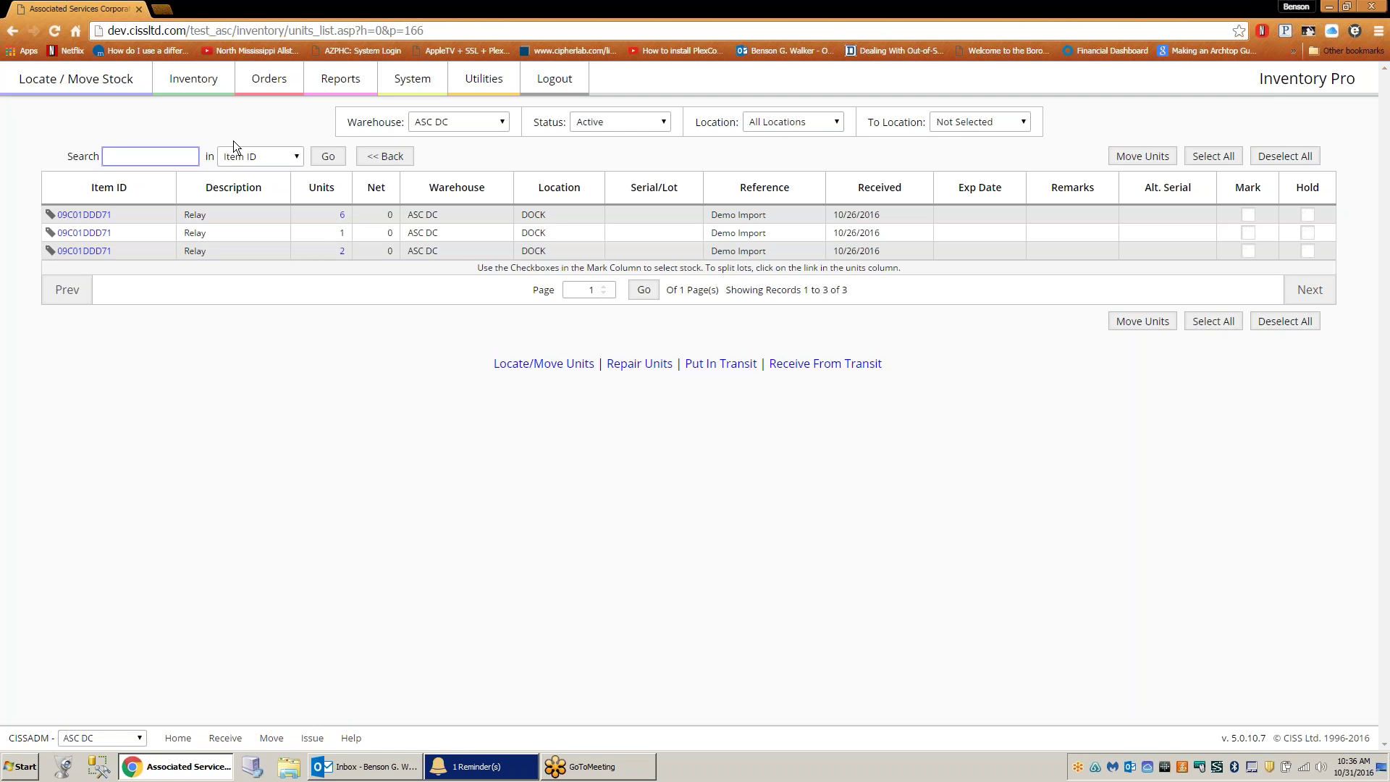
pyautogui.click(193, 81)
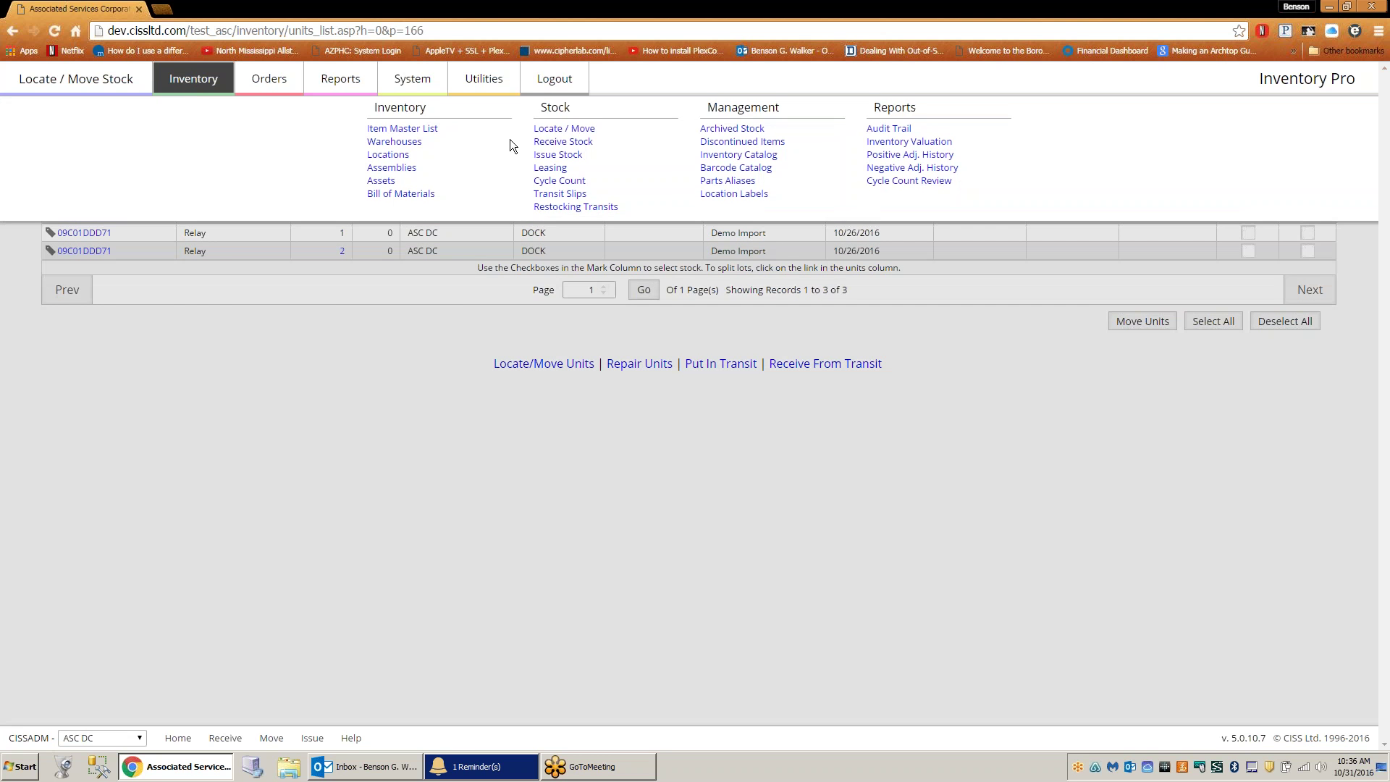
# - List ASC DC's 362 stock units that can be placed in transit from Locate / Move
pyautogui.click(546, 130)
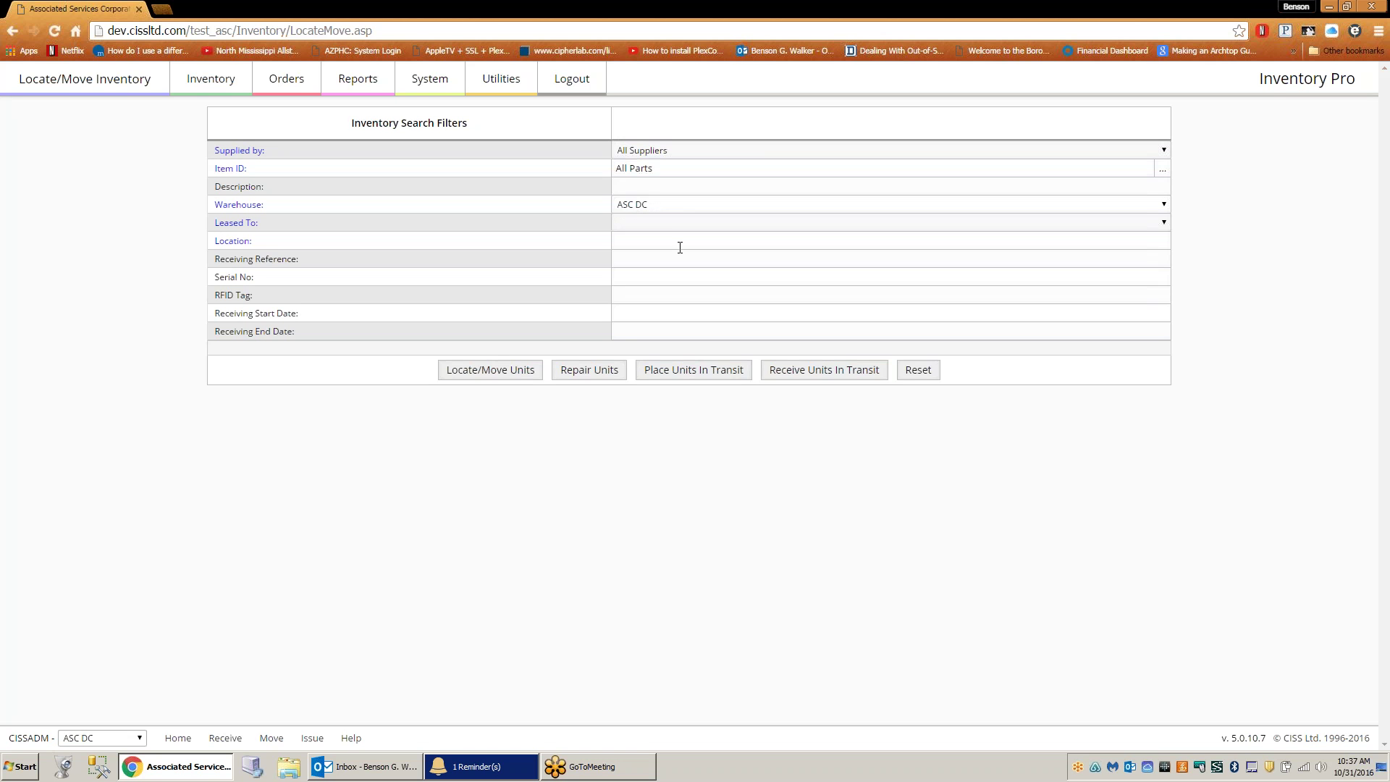
pyautogui.click(700, 375)
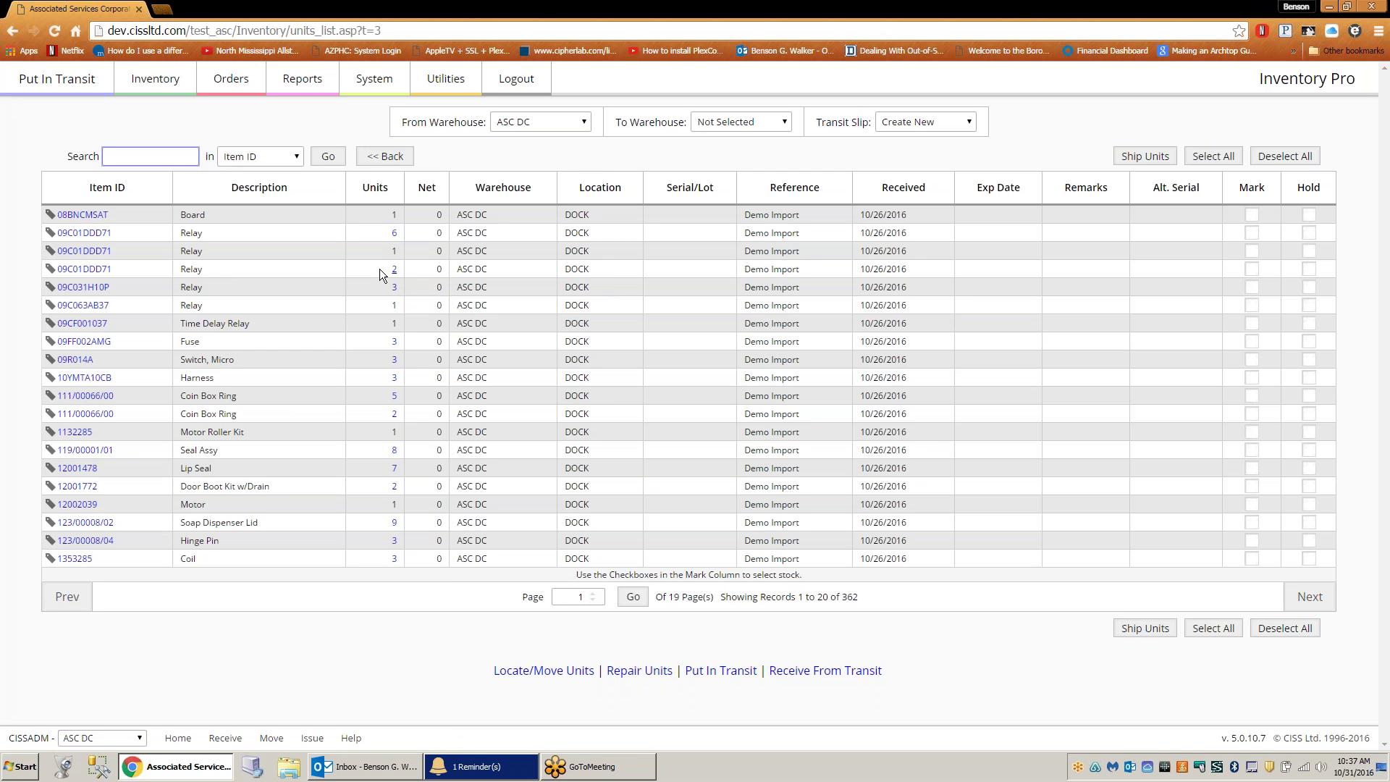
# - Ship the 2-unit 09C01DDD71 lot from ASC DC to VAN02 on transit slip T-00003
pyautogui.click(775, 121)
pyautogui.click(755, 166)
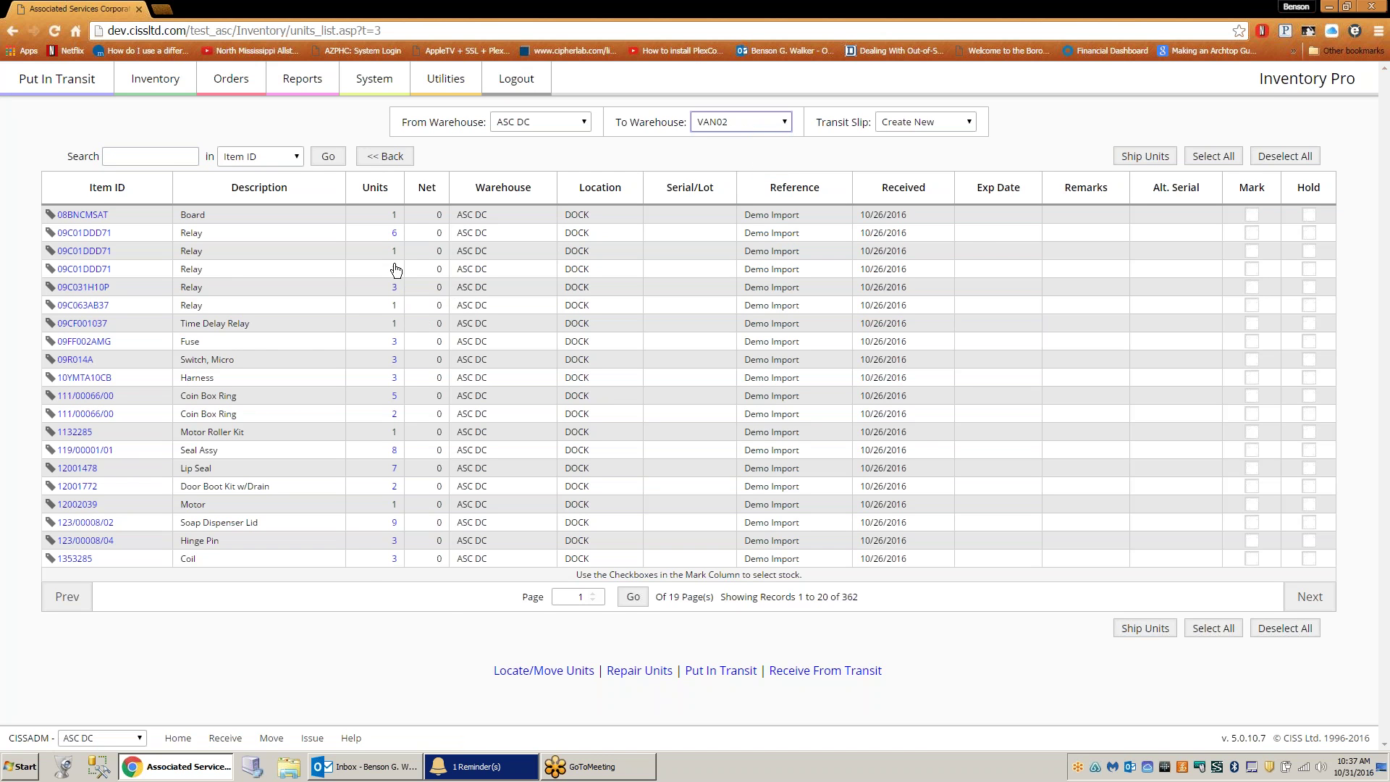
pyautogui.click(1251, 270)
pyautogui.click(1152, 631)
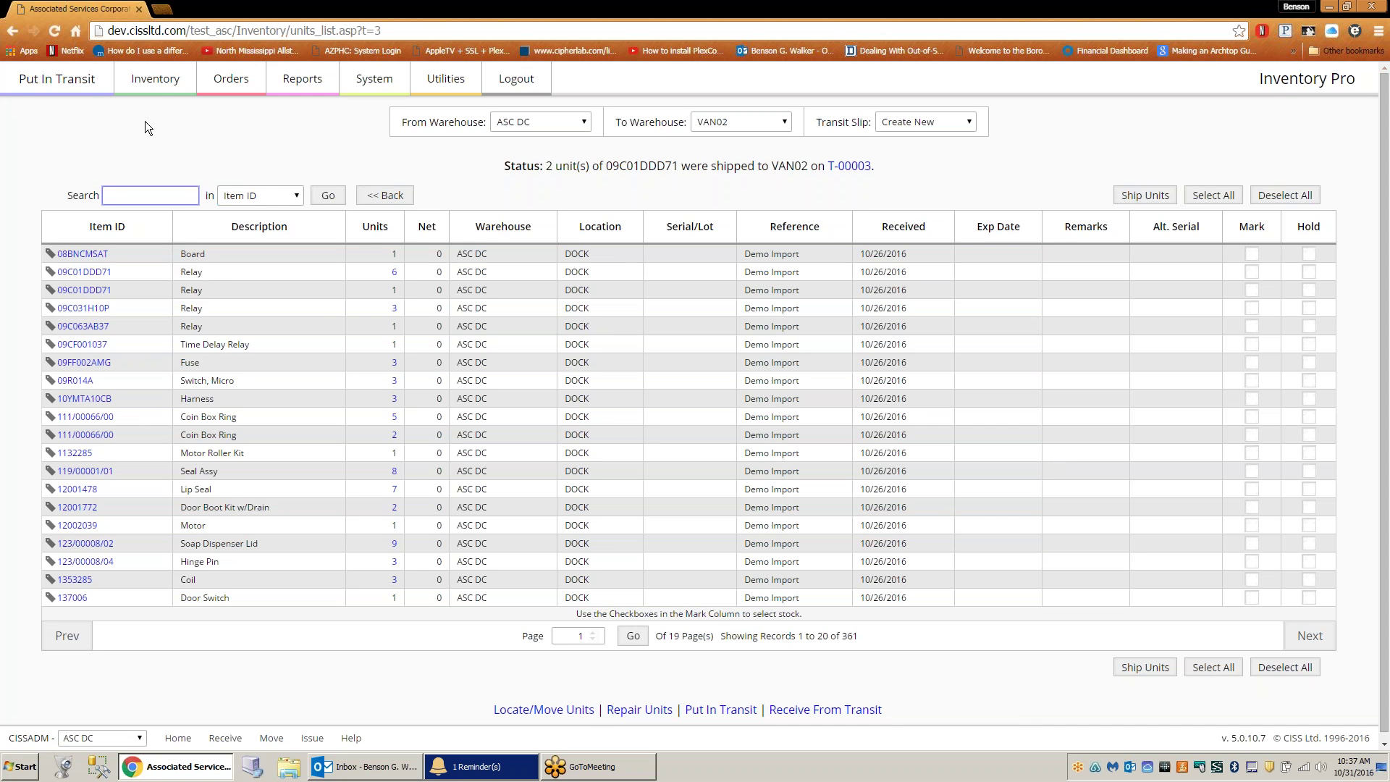
# - Return to the Locate / Move search and bring up its warehouse choices
pyautogui.click(158, 86)
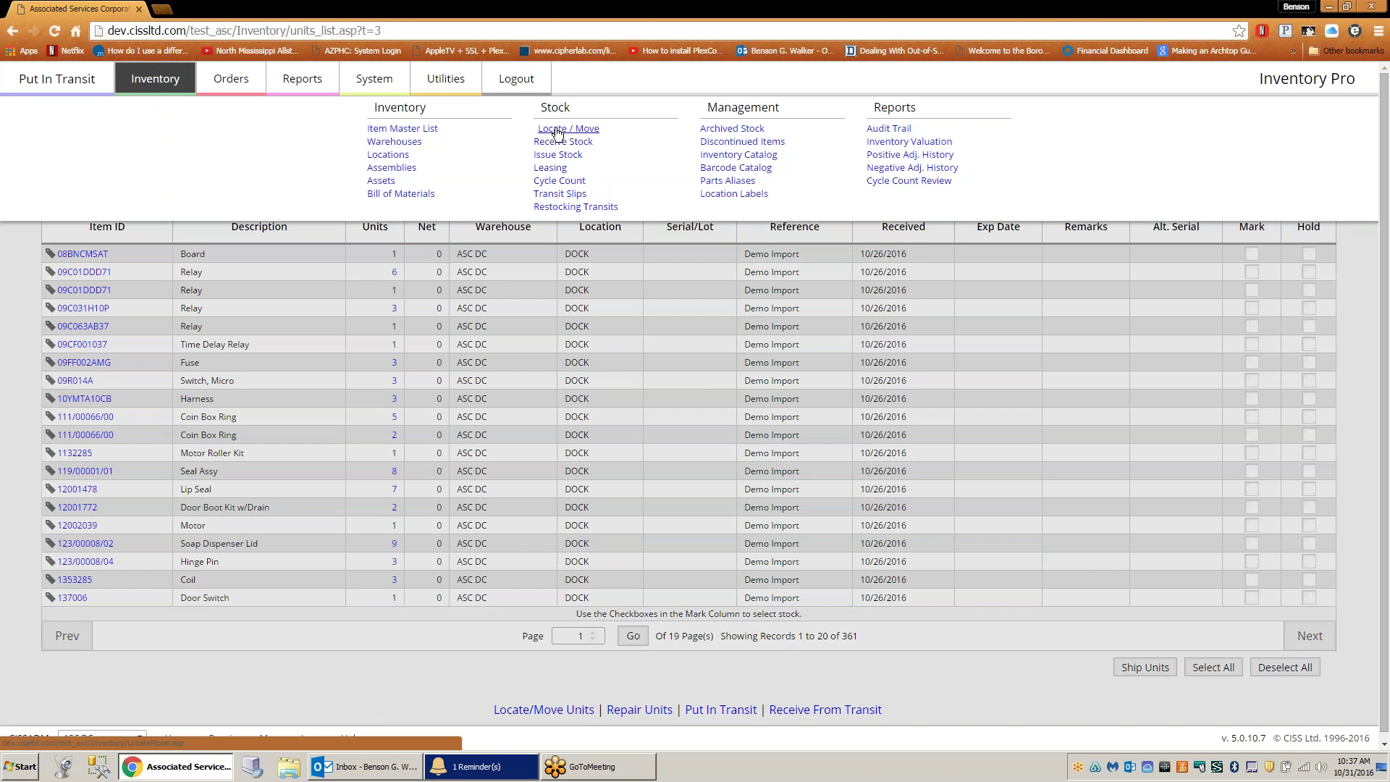
pyautogui.click(555, 130)
pyautogui.click(702, 205)
# - Receive the 2 in-transit 09C01DDD71 relay units into VAN02's TRUCK - VAN02 location
pyautogui.click(679, 257)
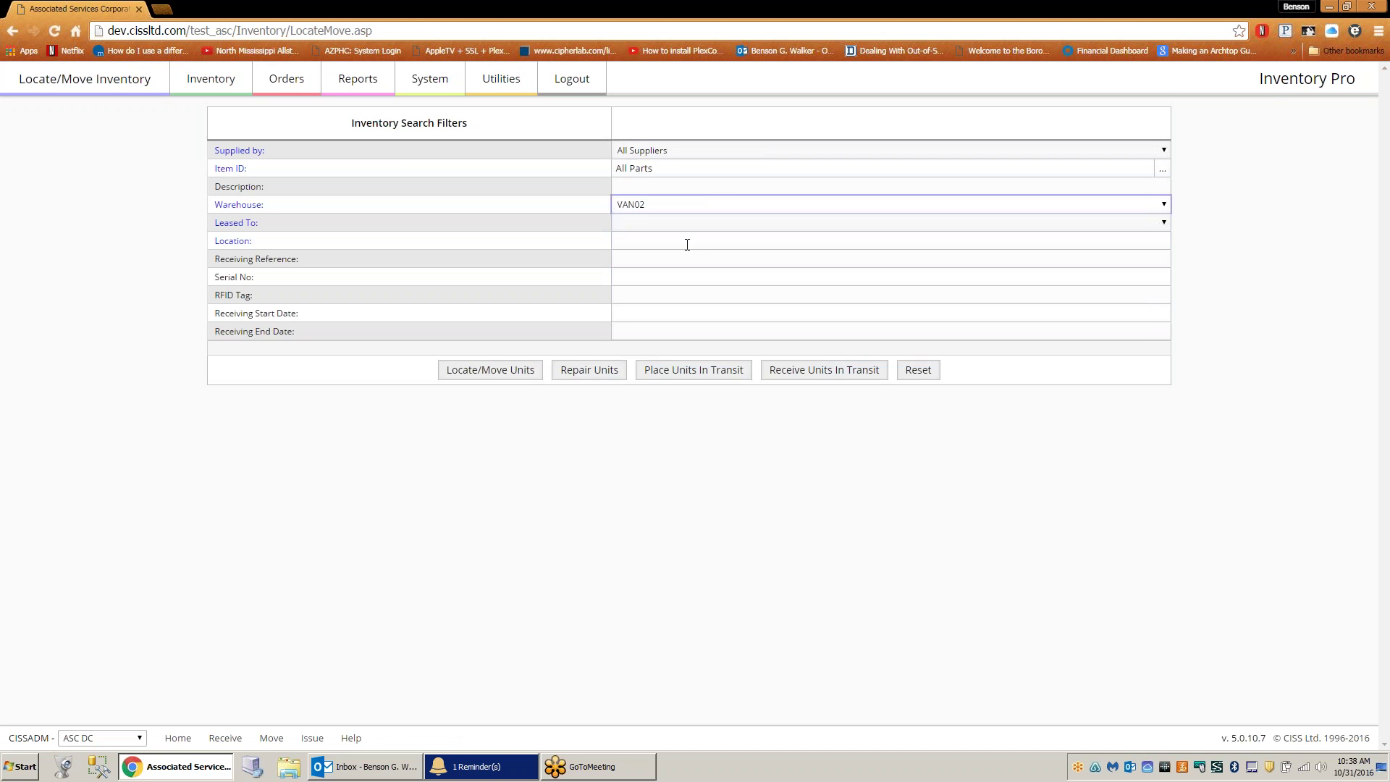
pyautogui.click(822, 373)
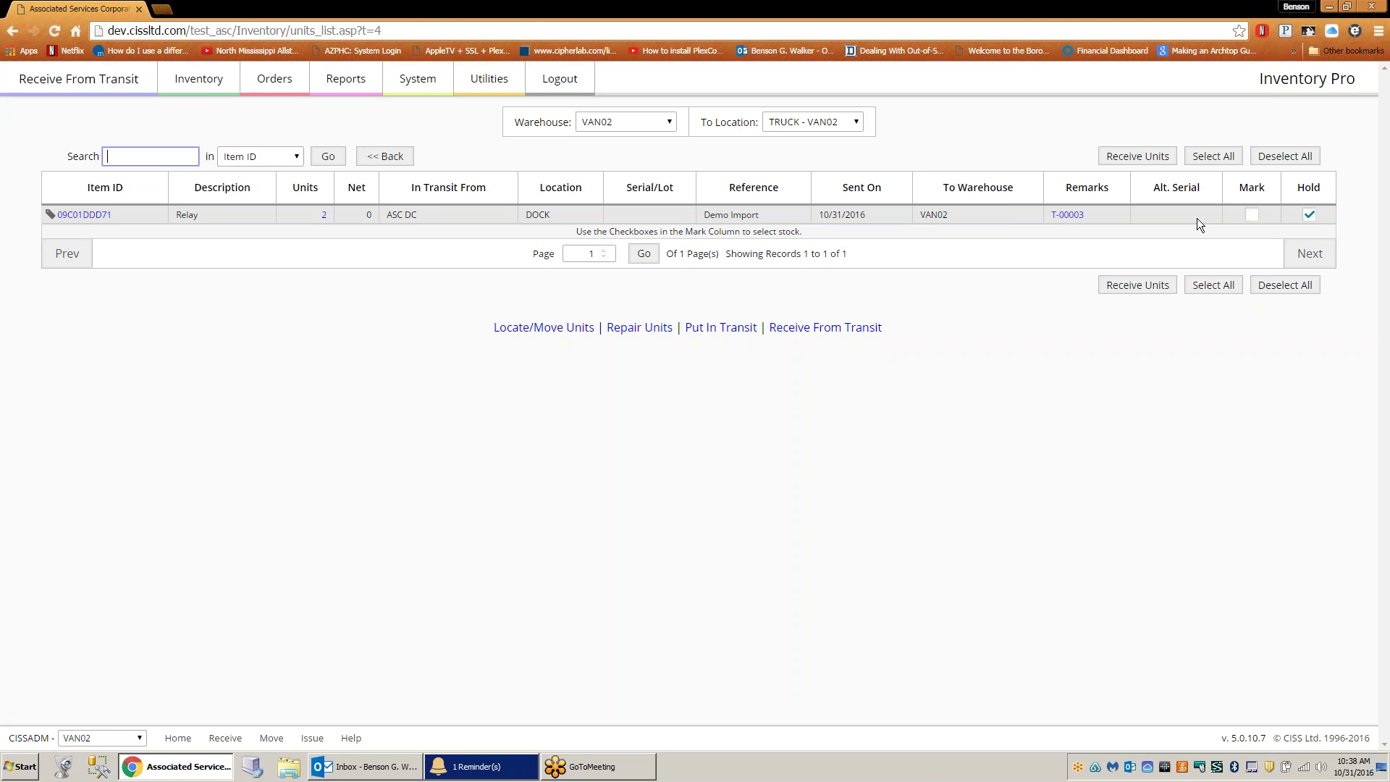
pyautogui.click(1251, 216)
pyautogui.click(1133, 156)
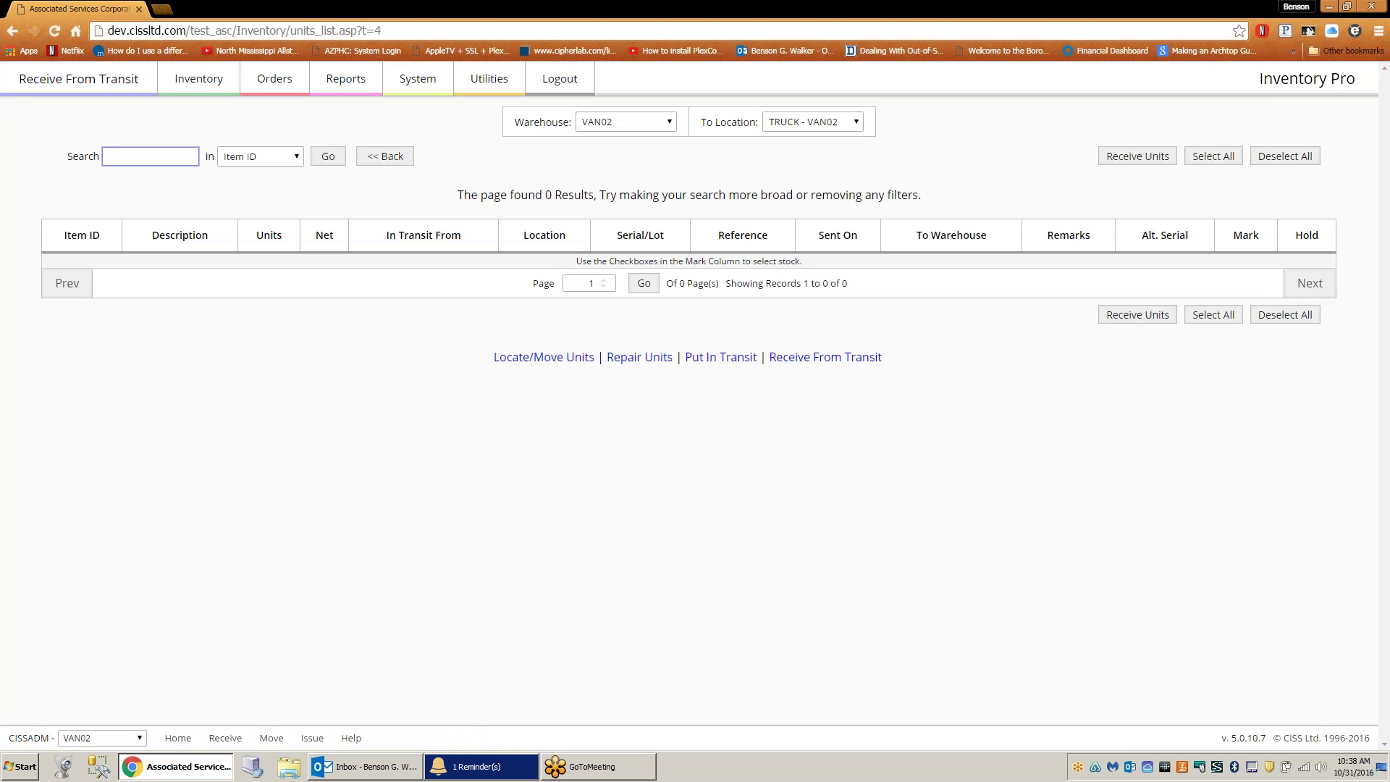
pyautogui.click(201, 79)
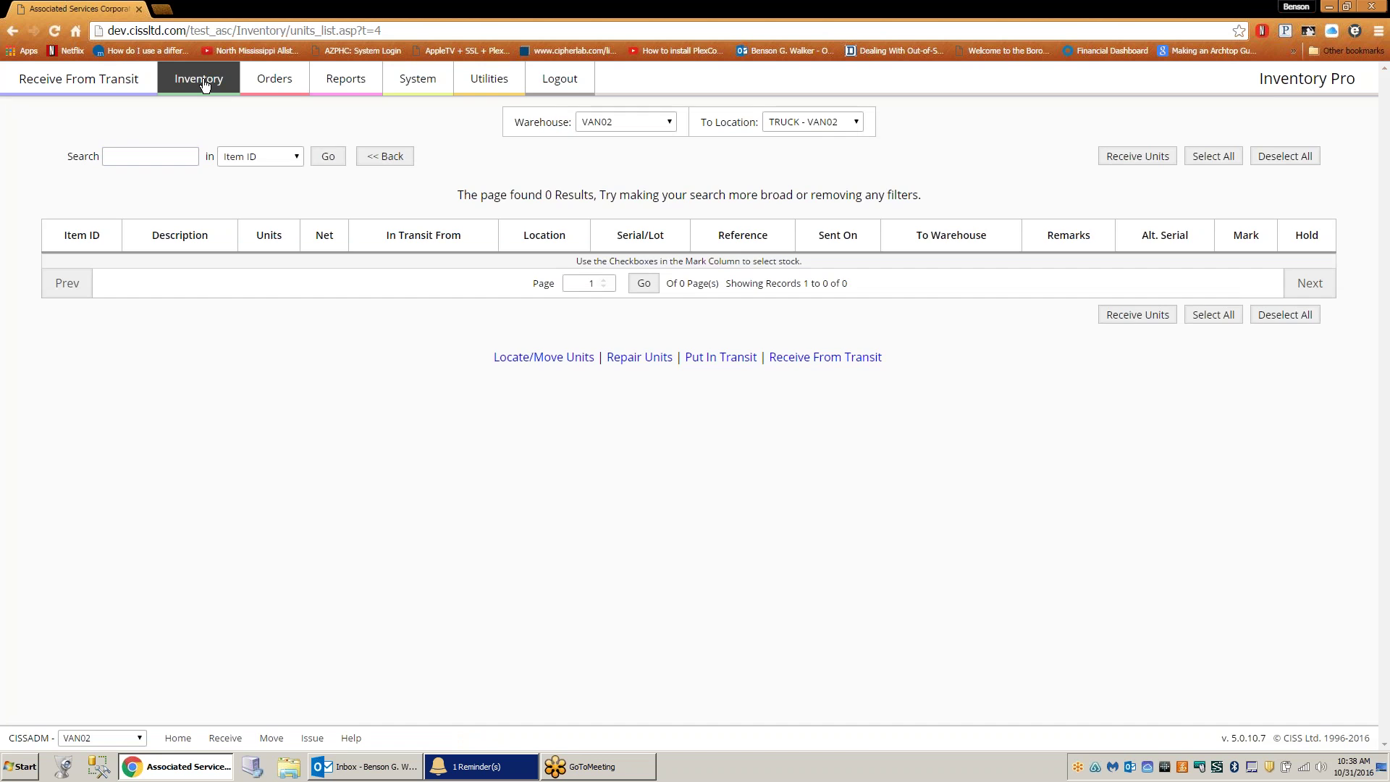
# - Check VAN02's stock in Locate / Move, then view its Item Master List showing 09C01DDD71 at 2
pyautogui.click(553, 130)
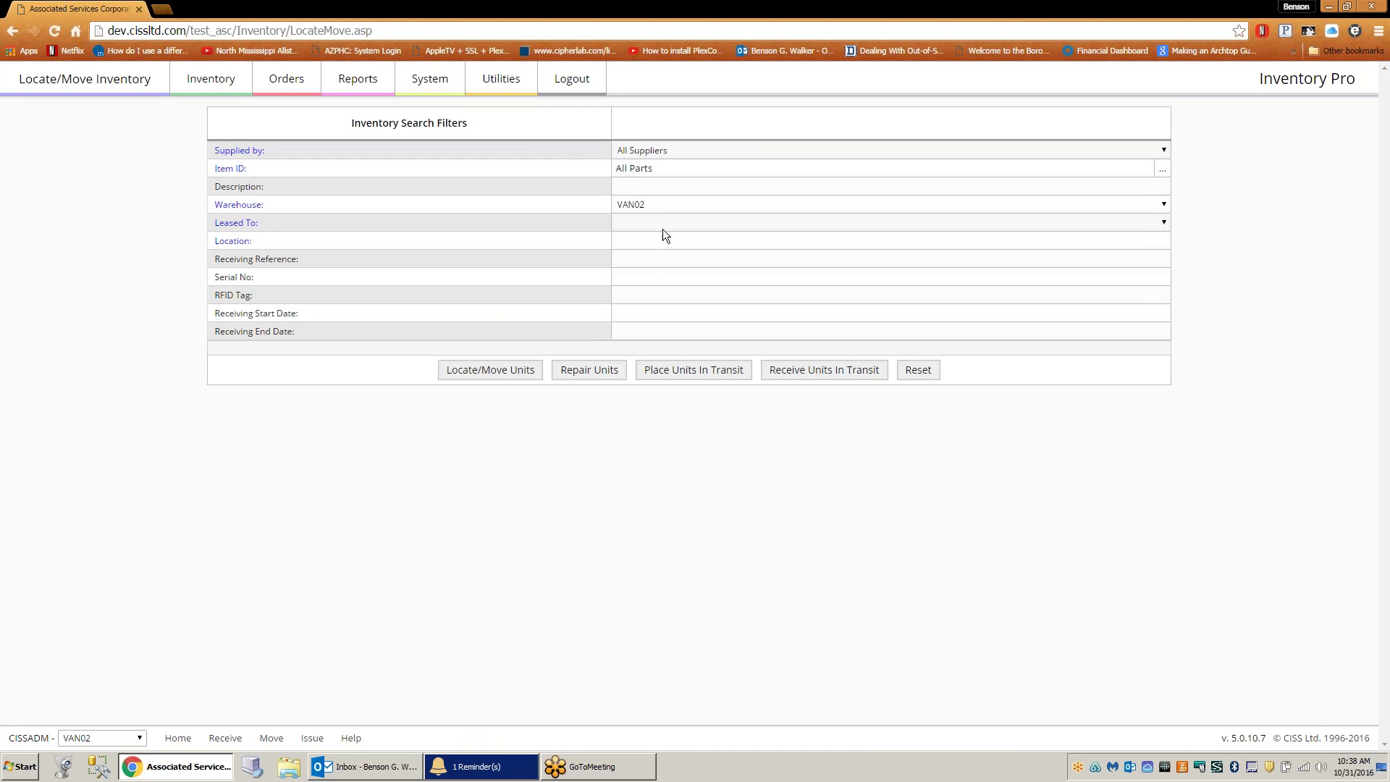
pyautogui.click(495, 372)
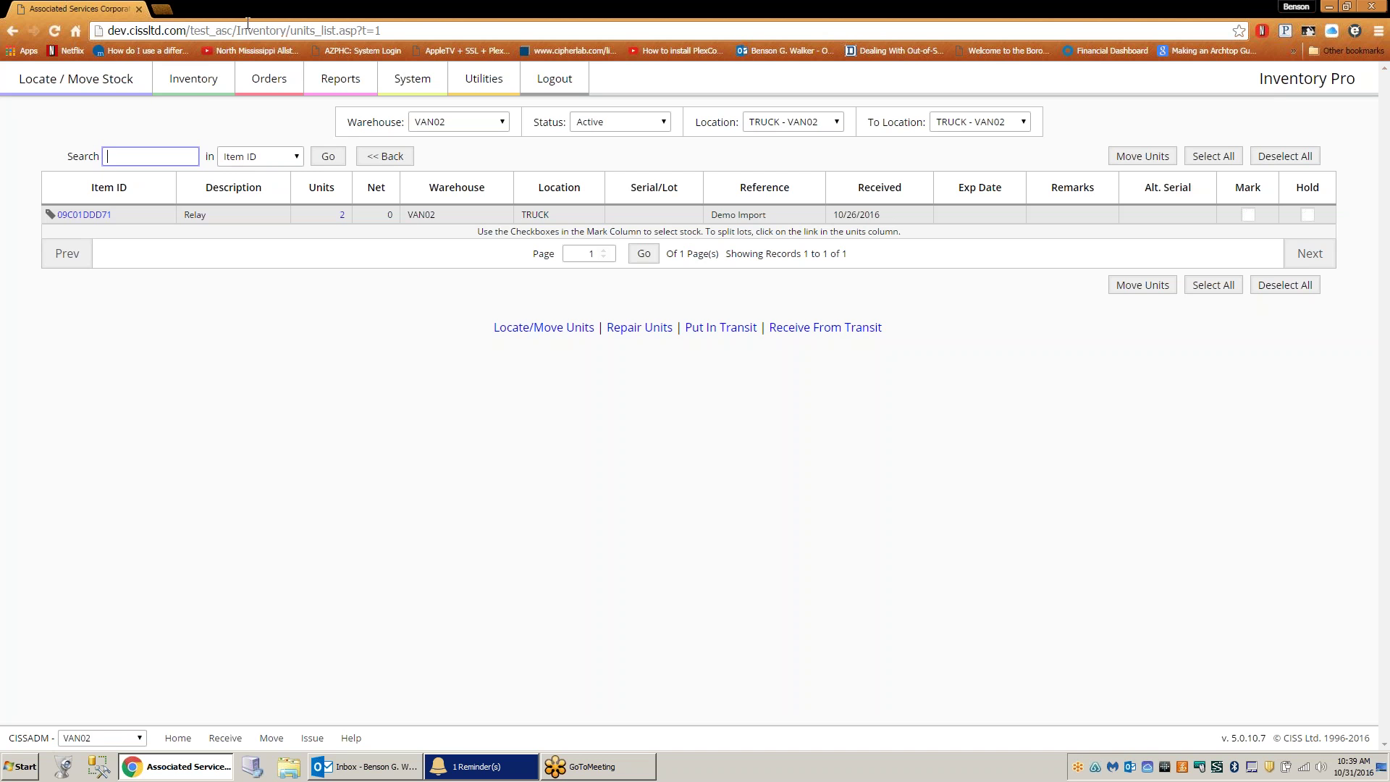
pyautogui.click(191, 83)
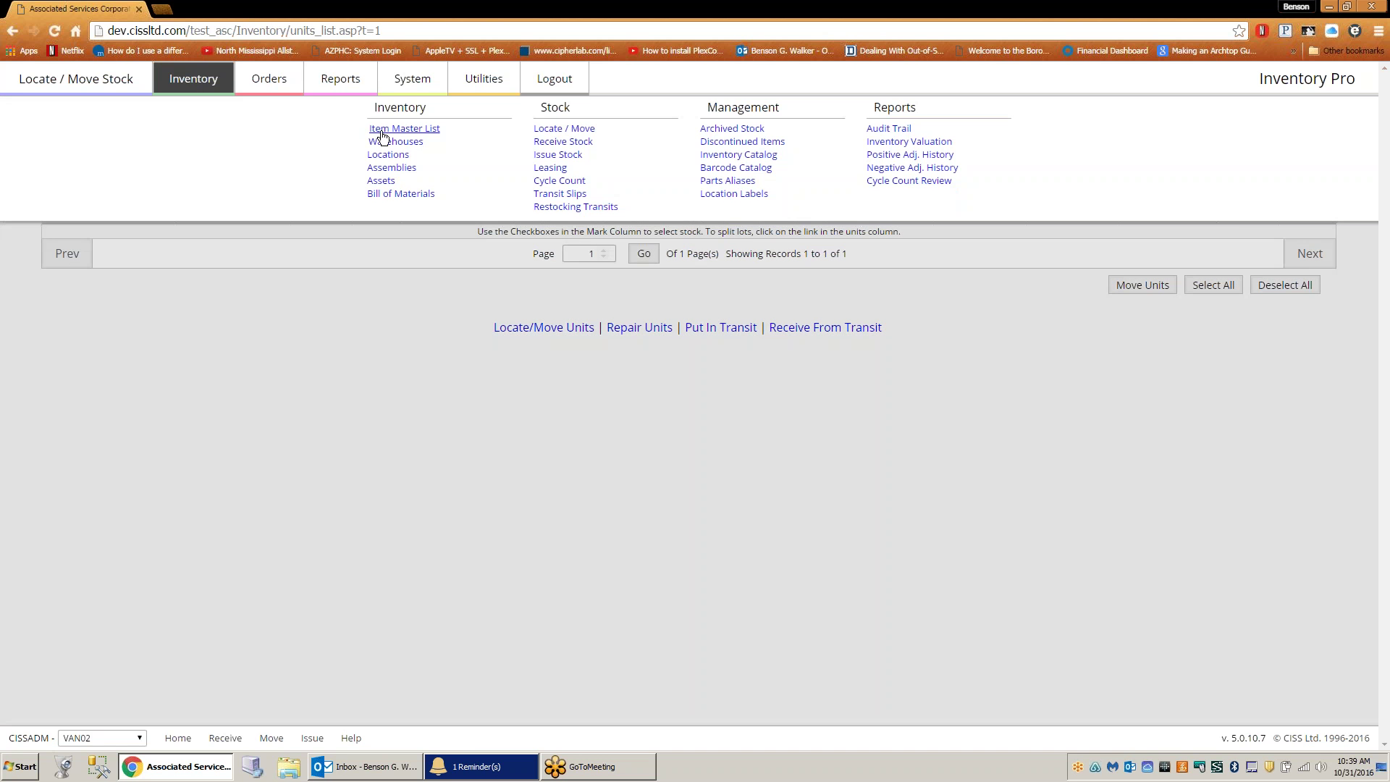
pyautogui.click(379, 129)
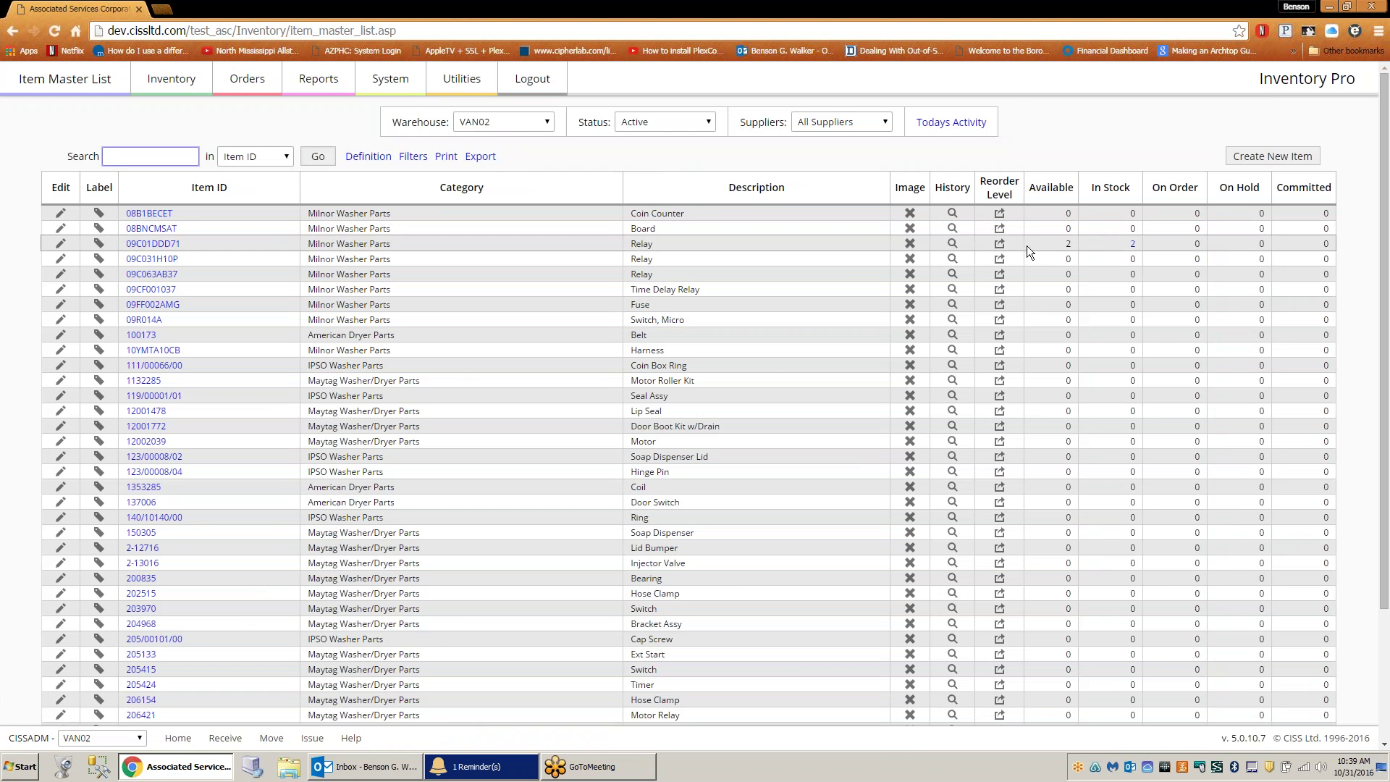
# - Open the Re-Order Points for item 09C01DDD71, with ASC DC values all at 0
pyautogui.click(1005, 249)
pyautogui.click(1005, 248)
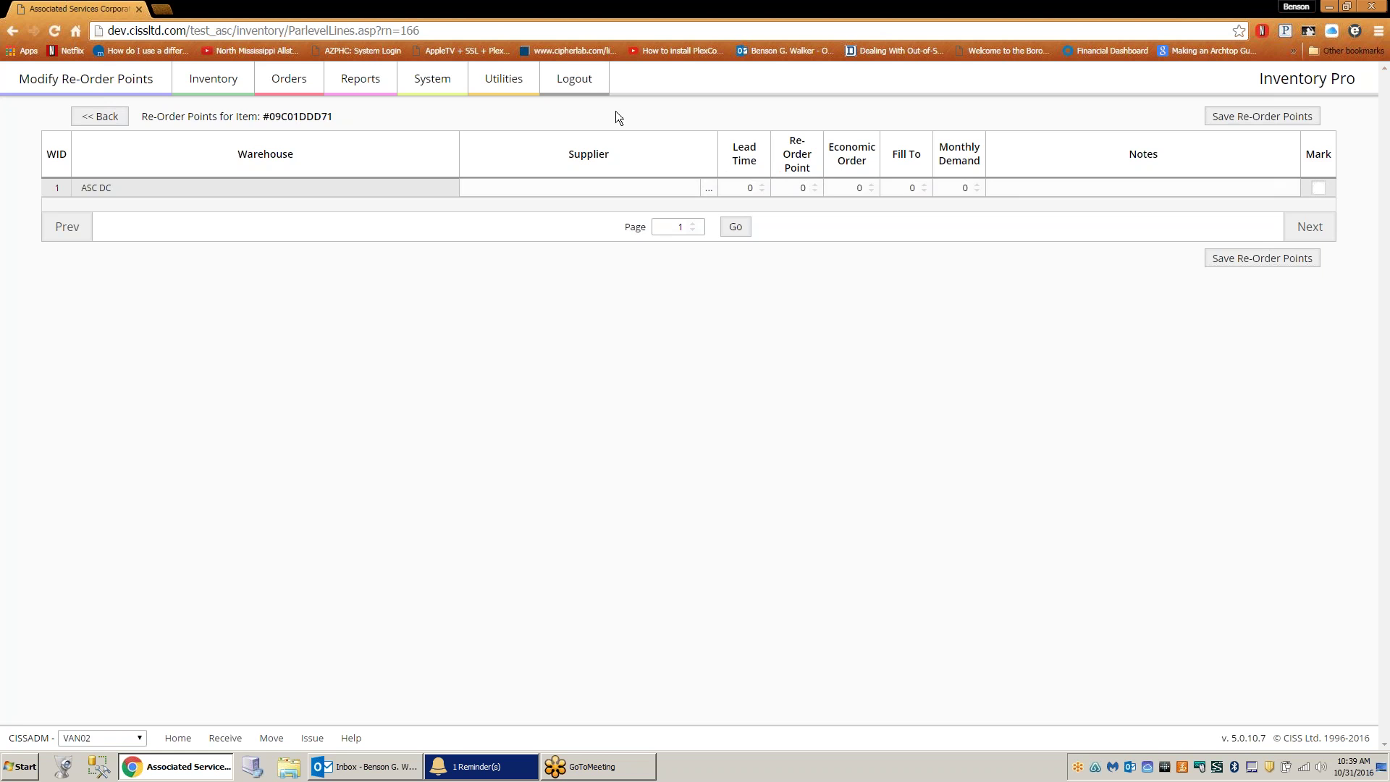
# - Set up restocking in-transits from ASC DC to VAN02, then return to the Item Master List
pyautogui.moveTo(510, 81)
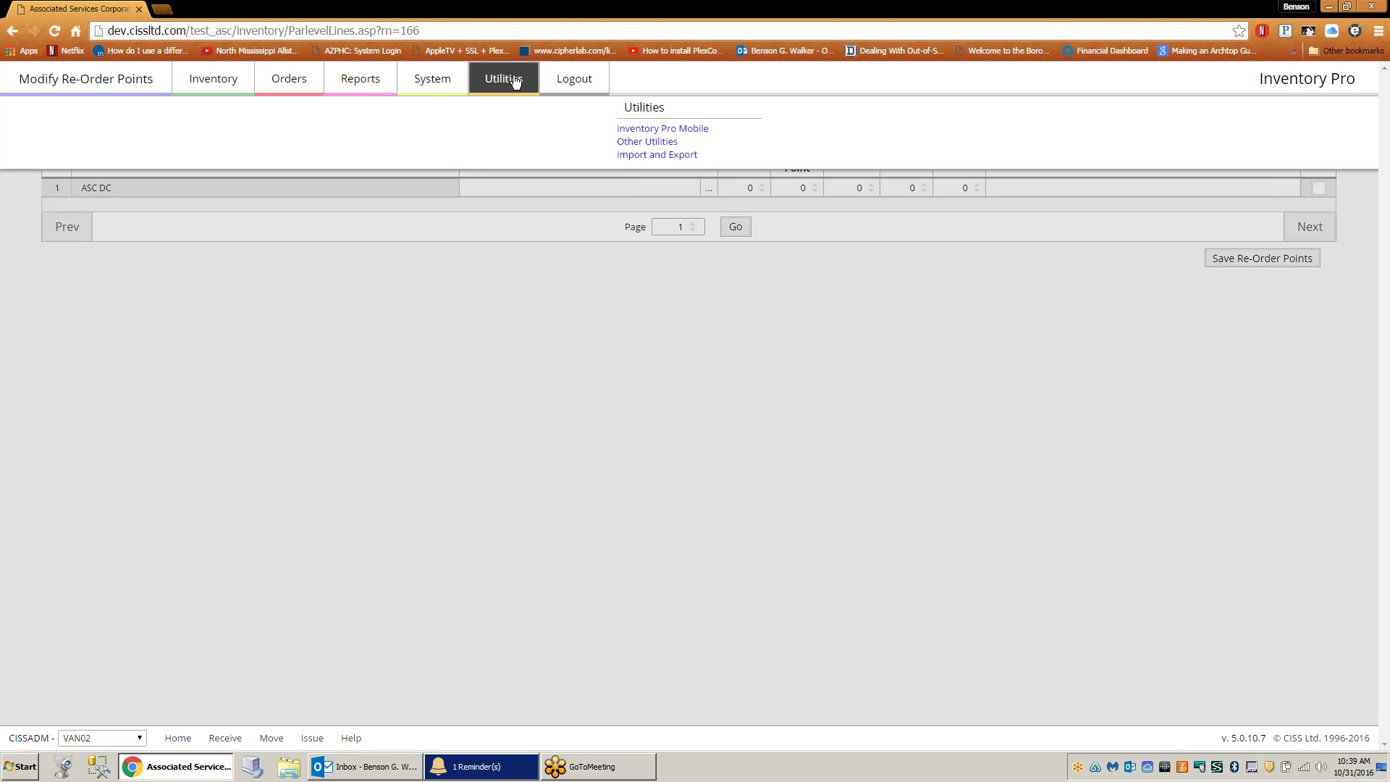
pyautogui.click(637, 142)
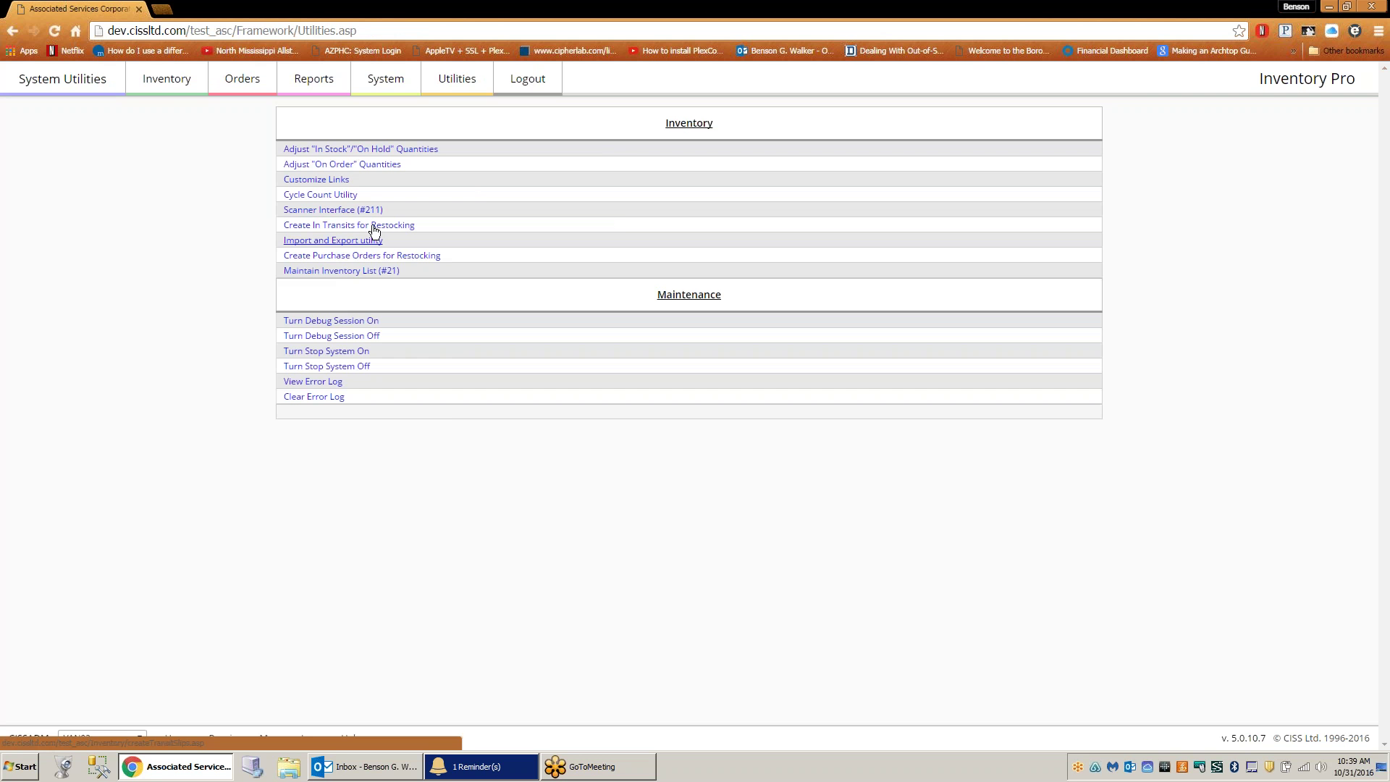
pyautogui.click(372, 230)
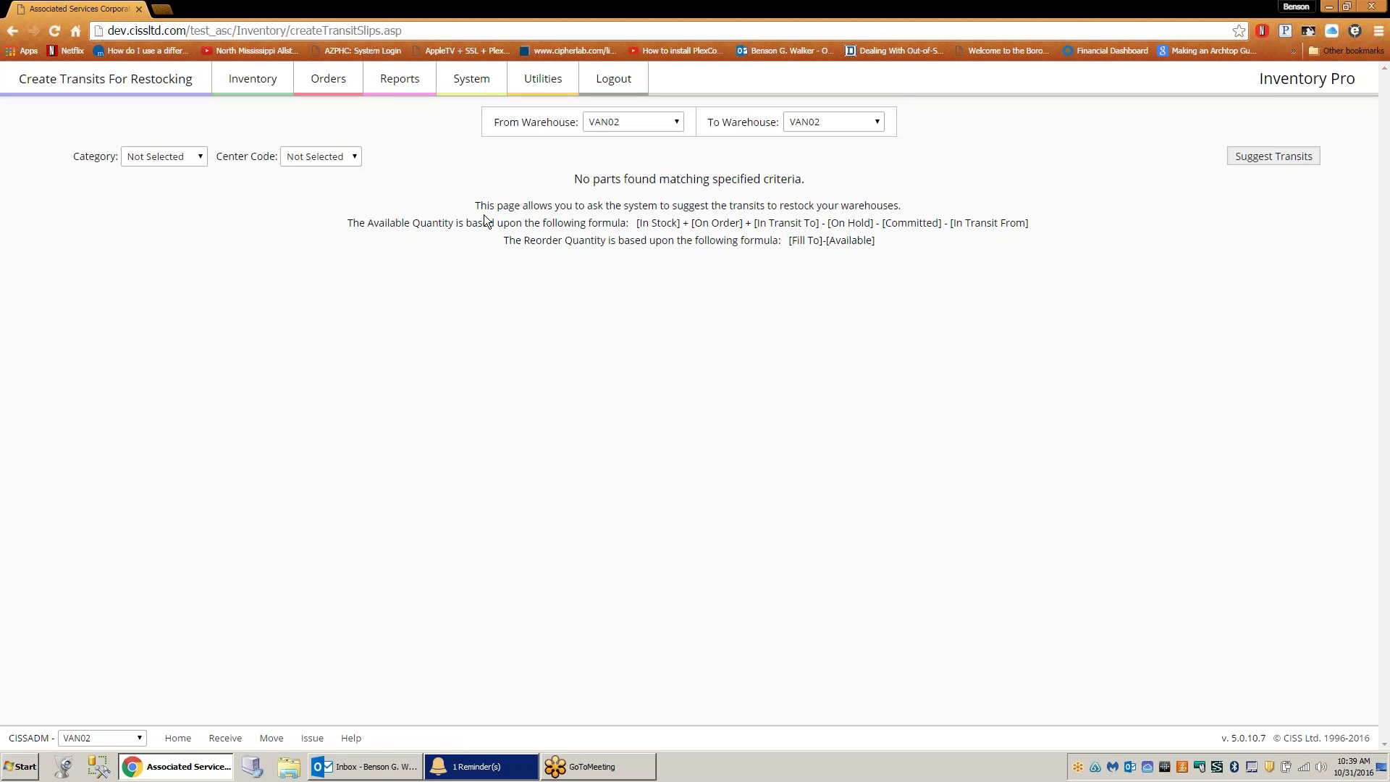
pyautogui.click(628, 119)
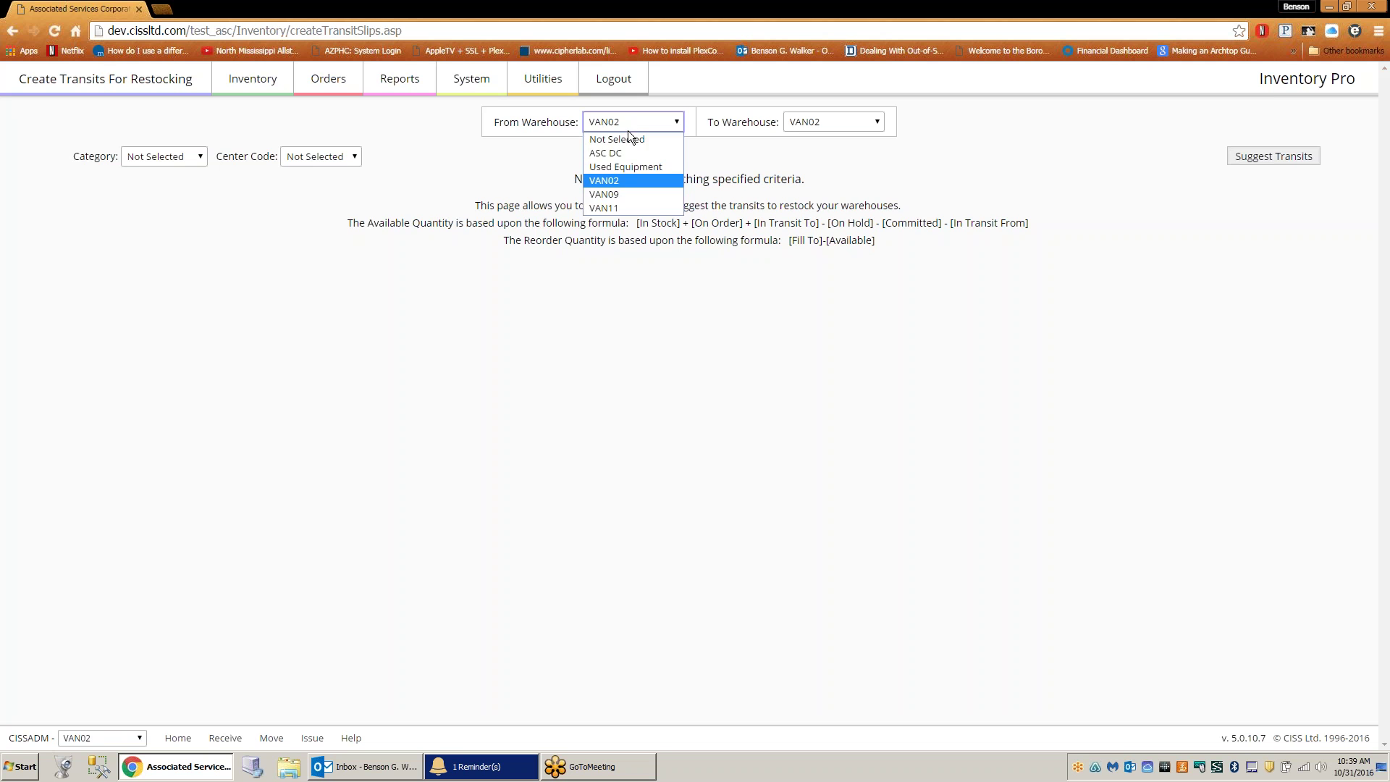
pyautogui.click(627, 124)
pyautogui.click(627, 123)
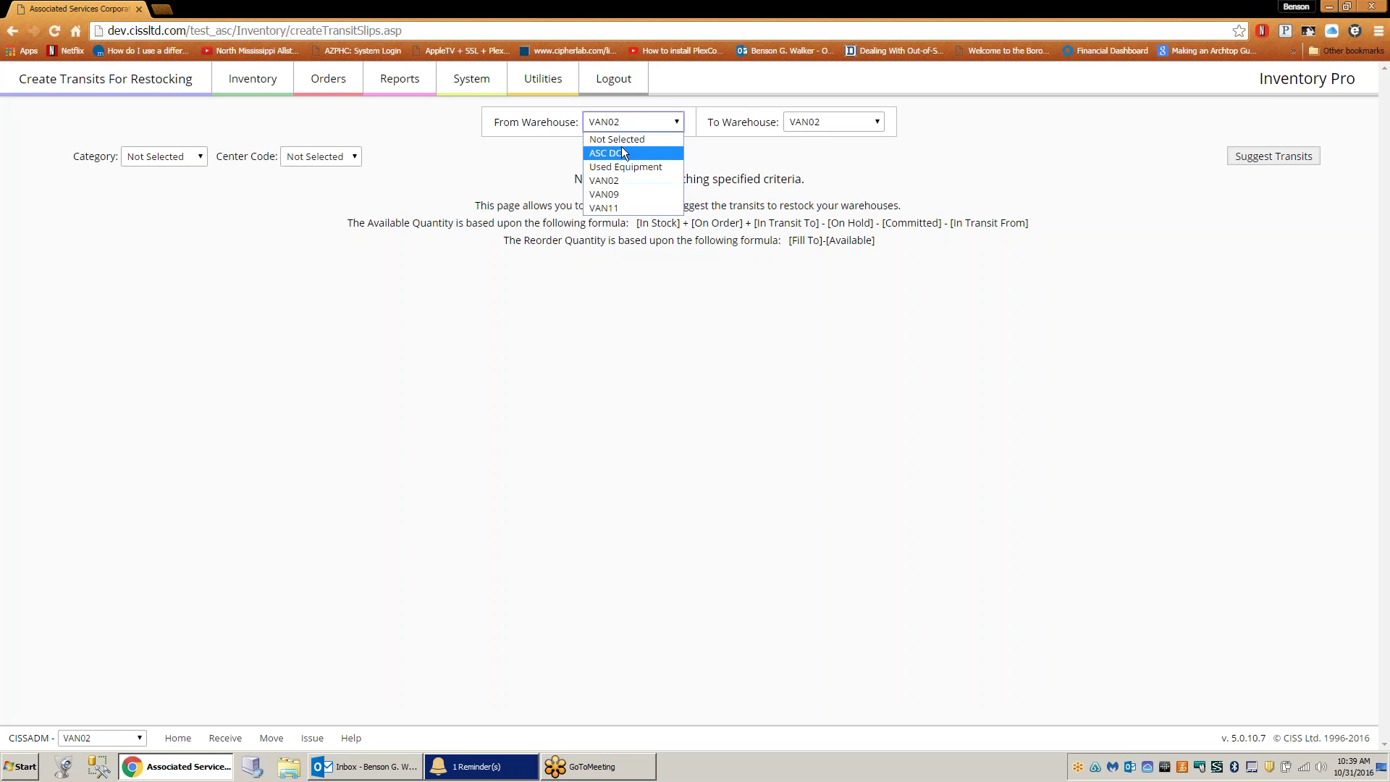
pyautogui.click(628, 149)
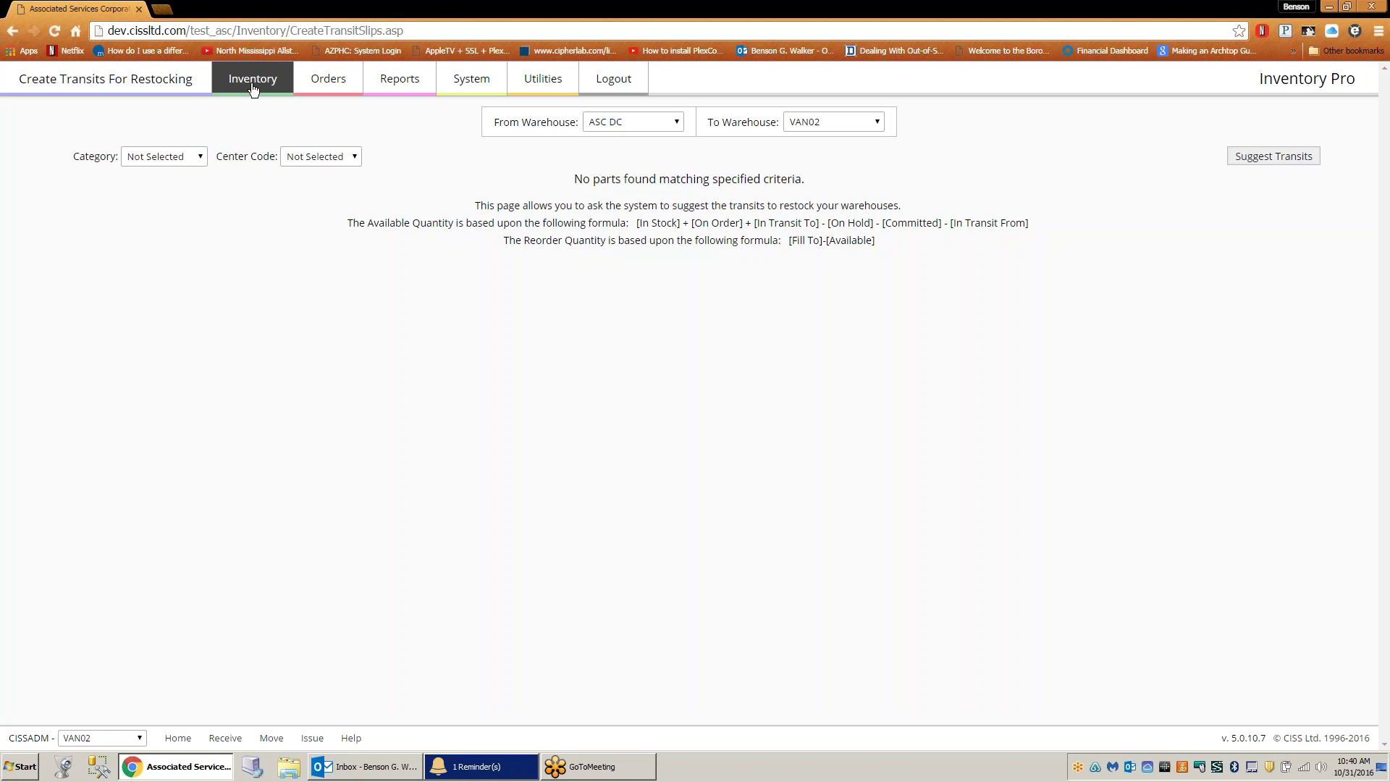
pyautogui.moveTo(252, 88)
pyautogui.click(394, 128)
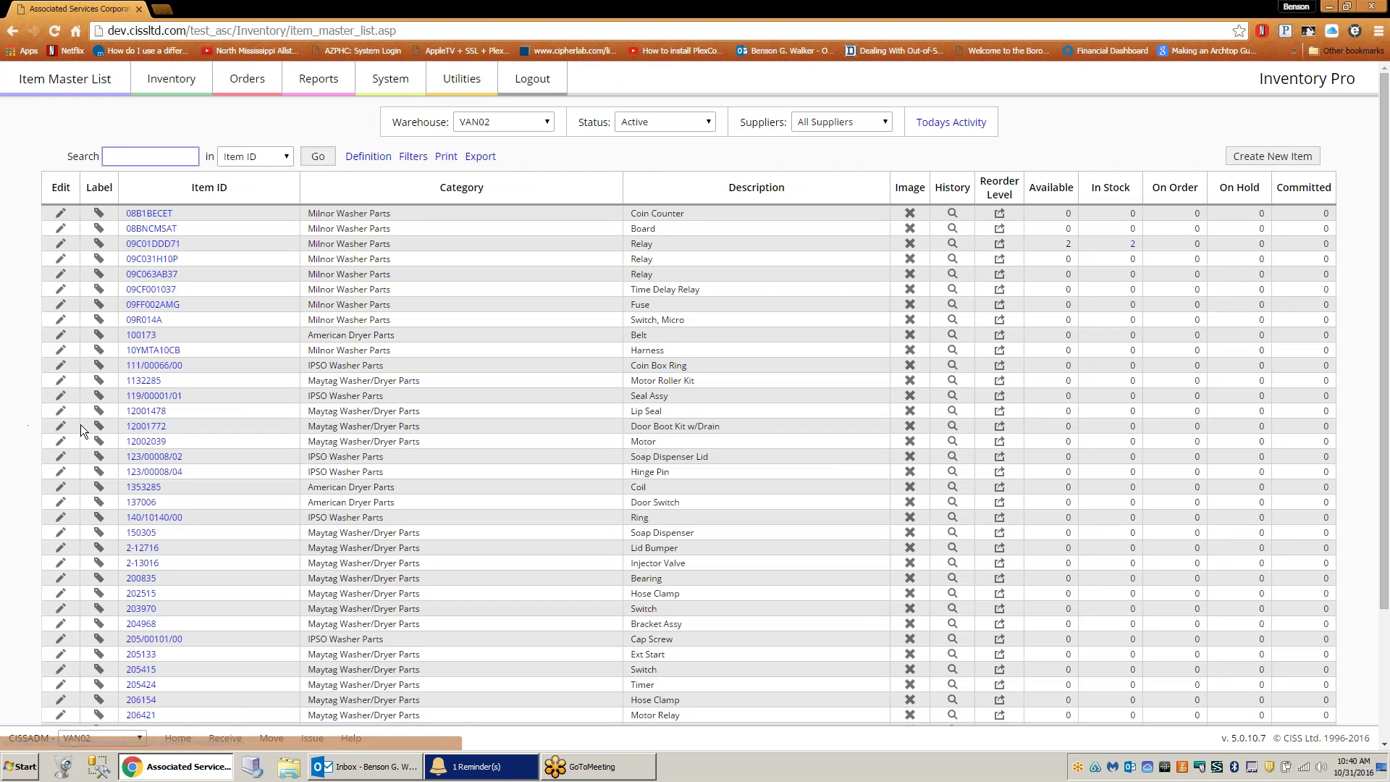
# - Open the item master record for 08B1BECET, Coin Counter
pyautogui.click(63, 217)
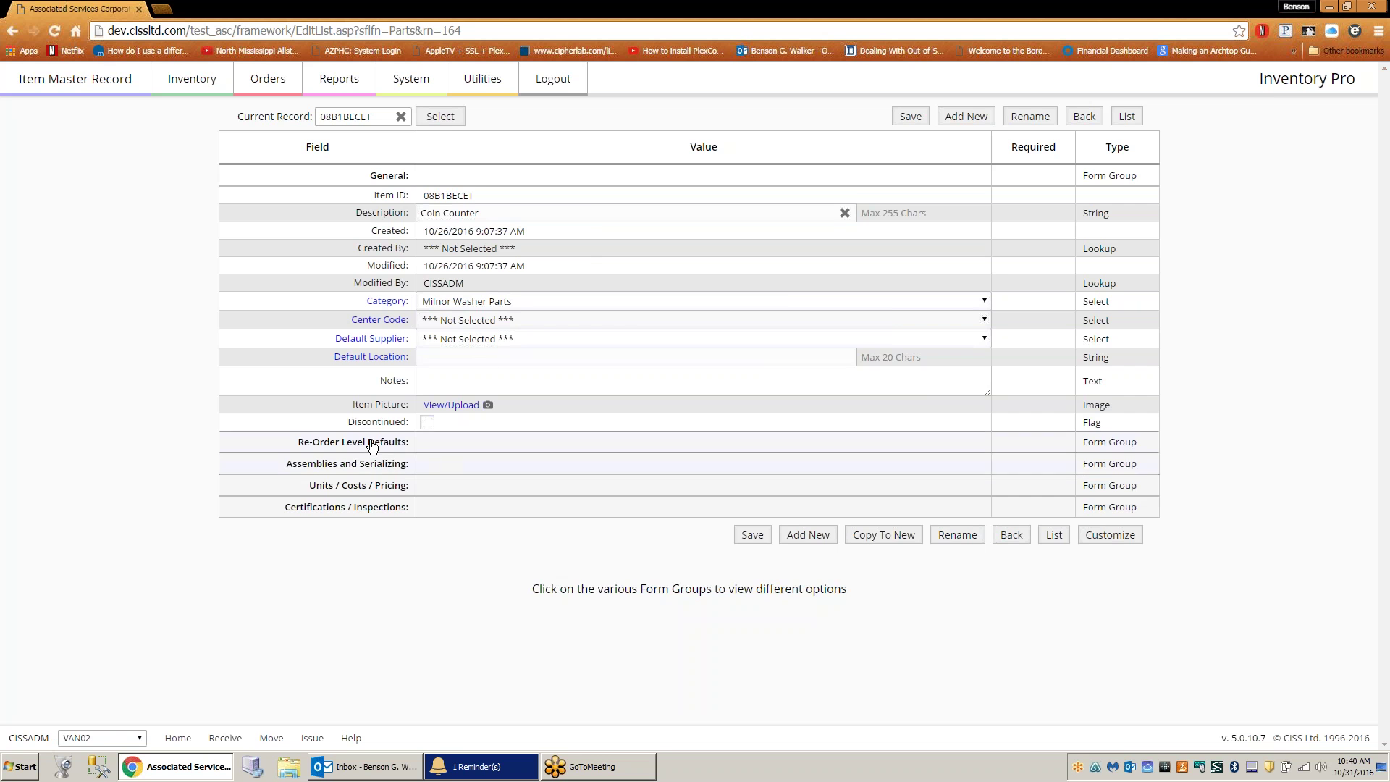
# - Expand 08B1BECET's assemblies, pricing and certifications sections, leaving certification units unset
pyautogui.click(367, 464)
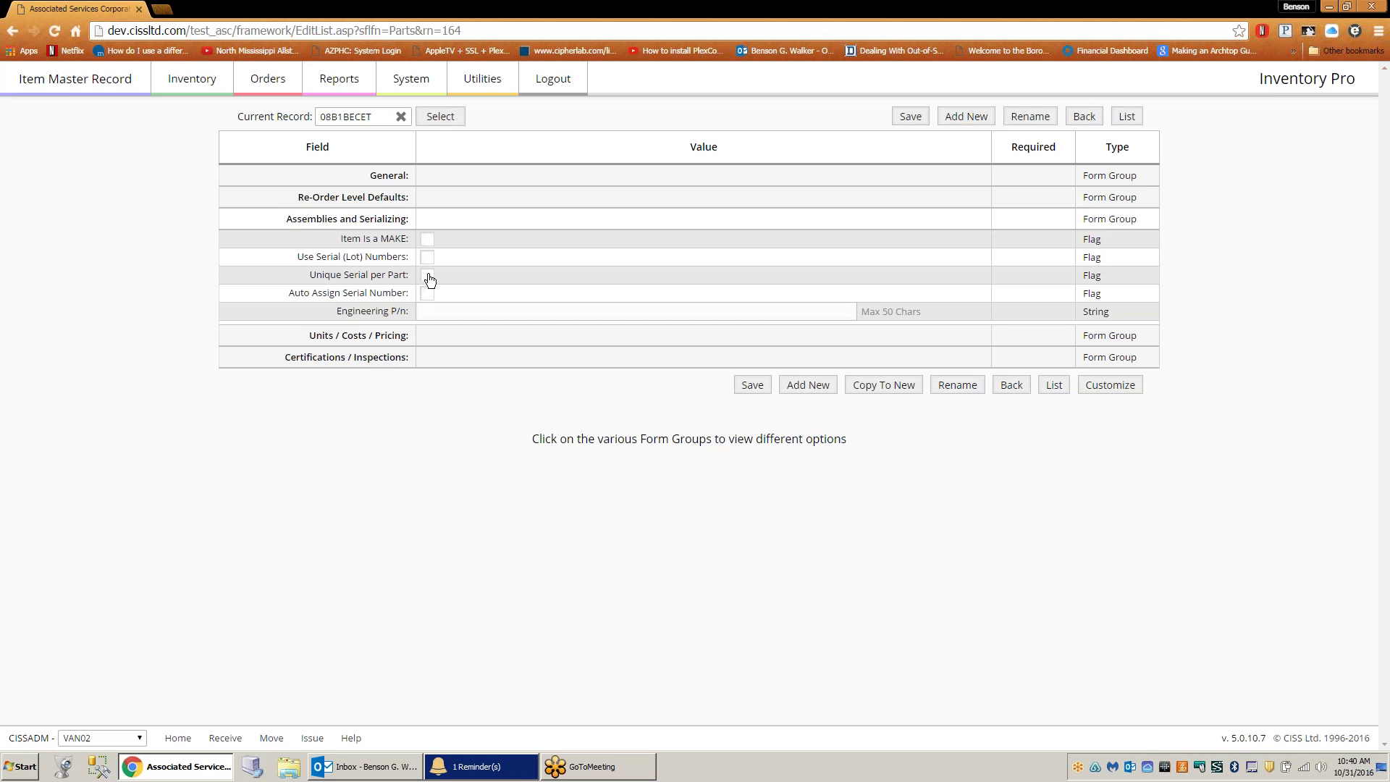
pyautogui.click(381, 335)
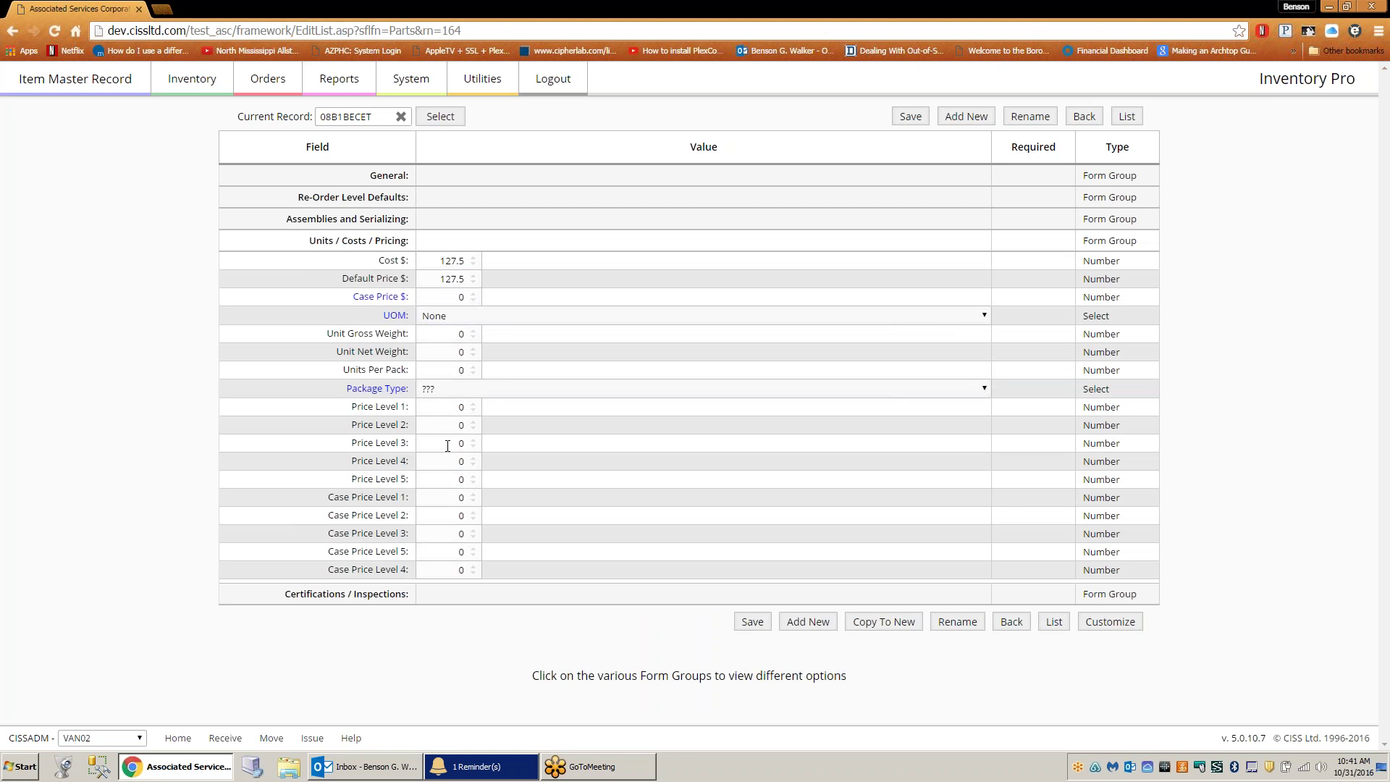
pyautogui.click(360, 597)
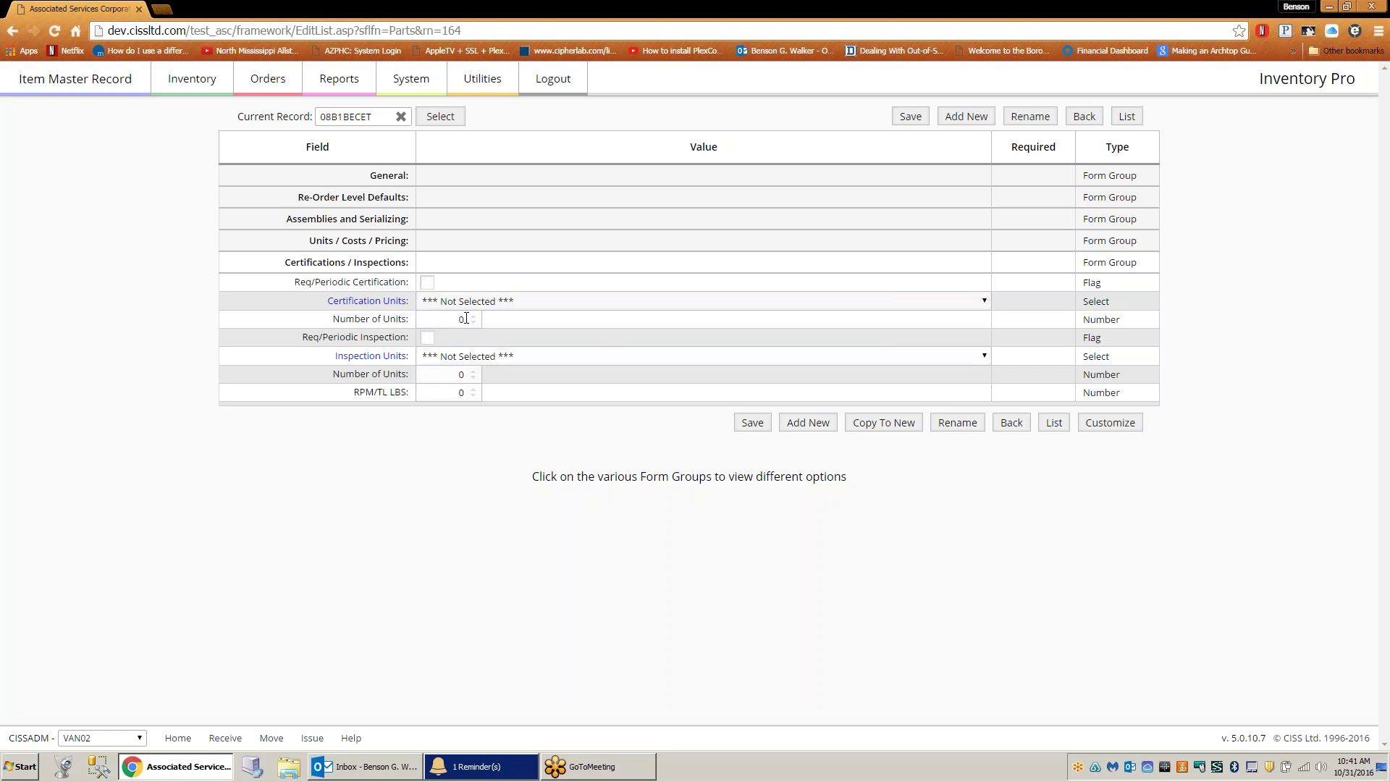
pyautogui.click(494, 302)
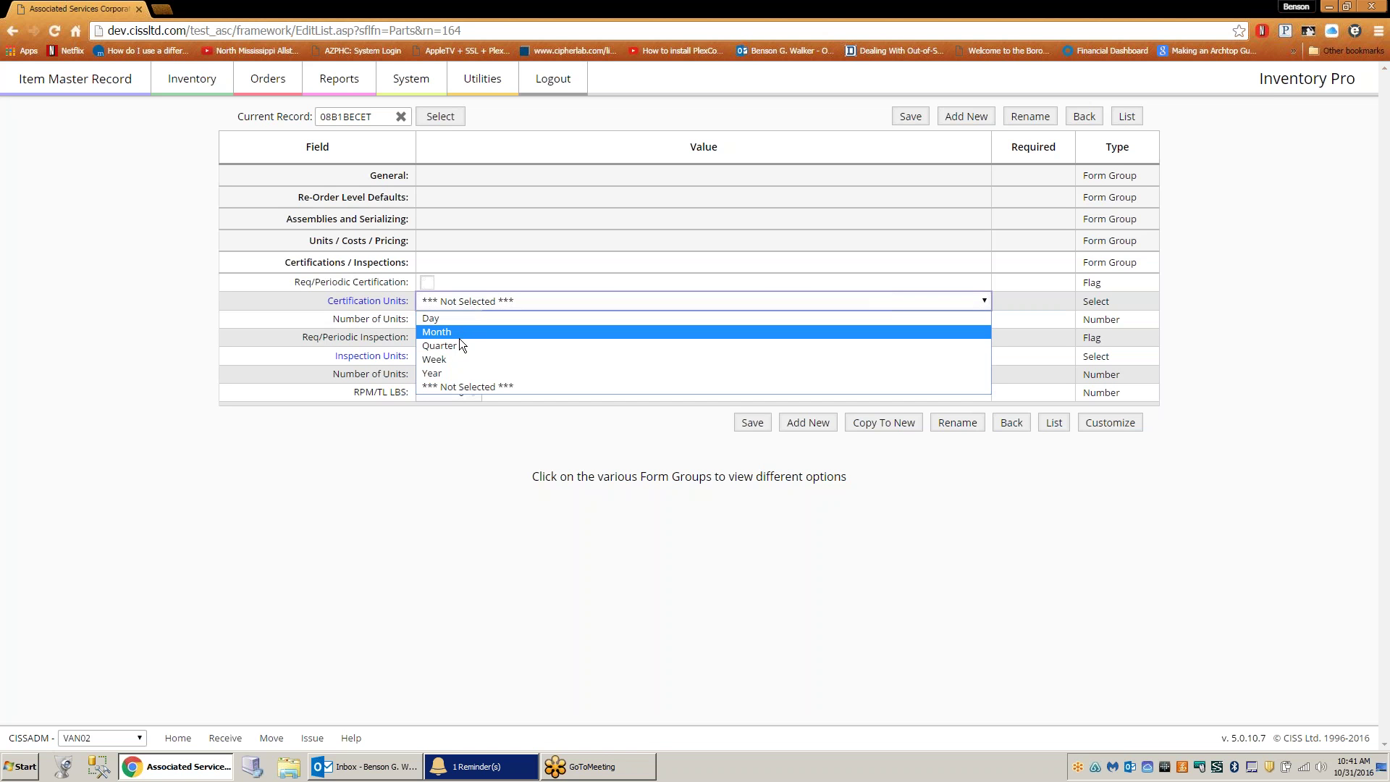
pyautogui.click(628, 278)
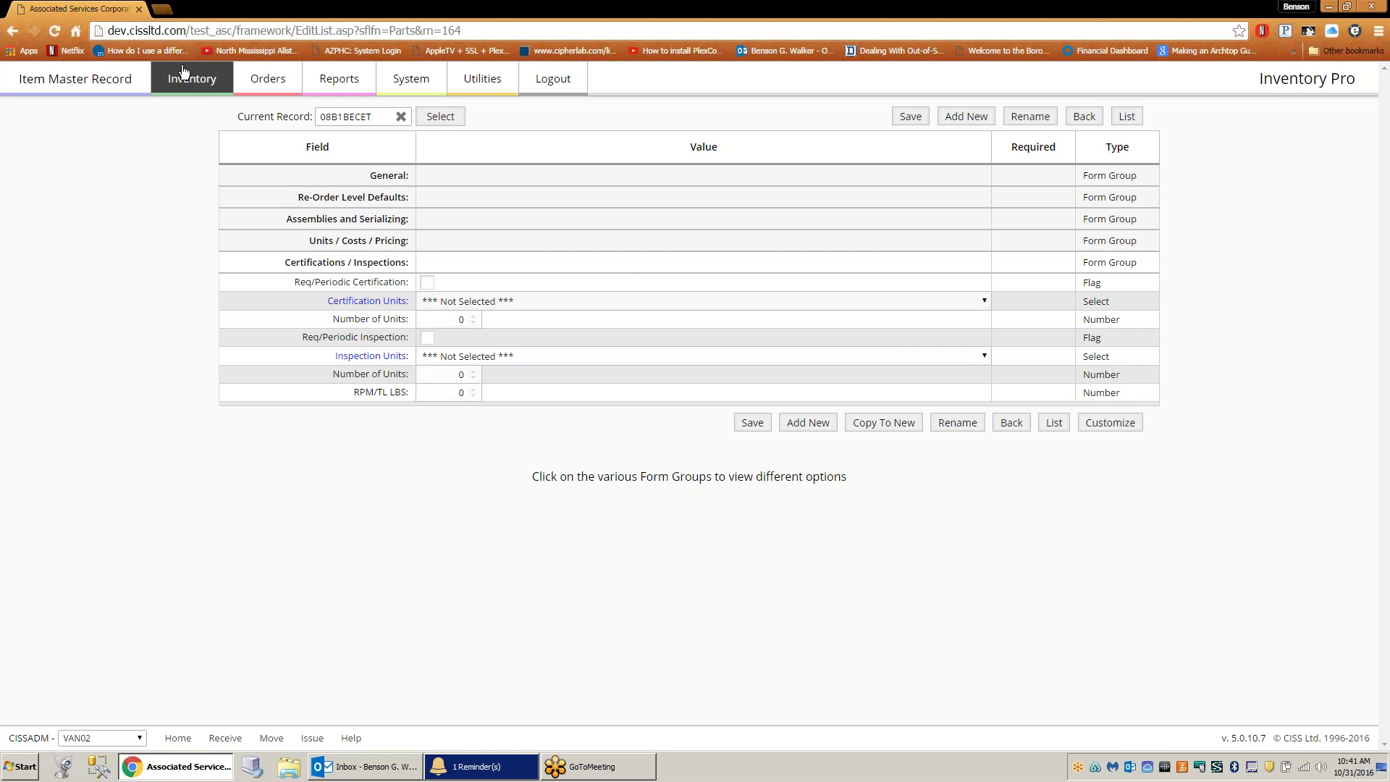
pyautogui.click(184, 80)
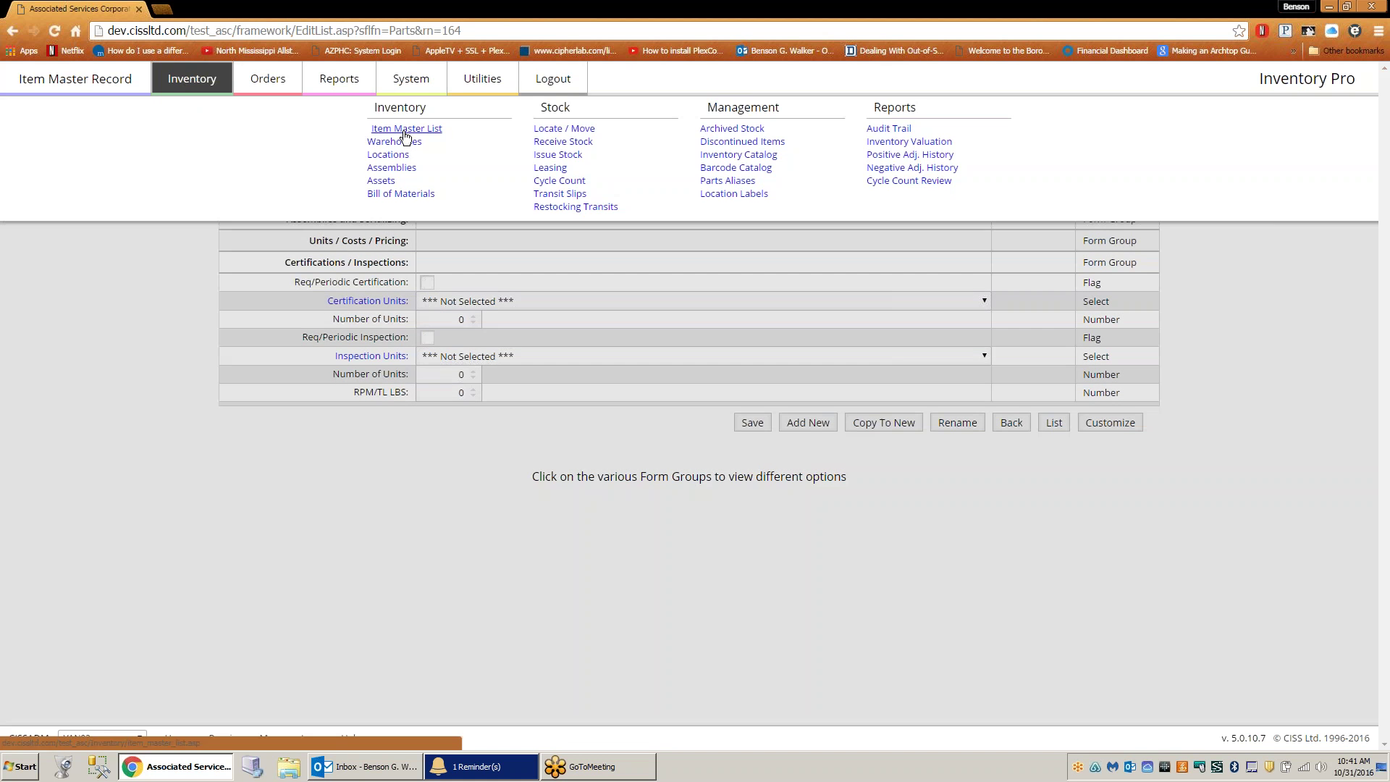
# - Show the Warehouses List: ASC DC, Used Equipment, VAN02, VAN09 and VAN11
pyautogui.click(399, 143)
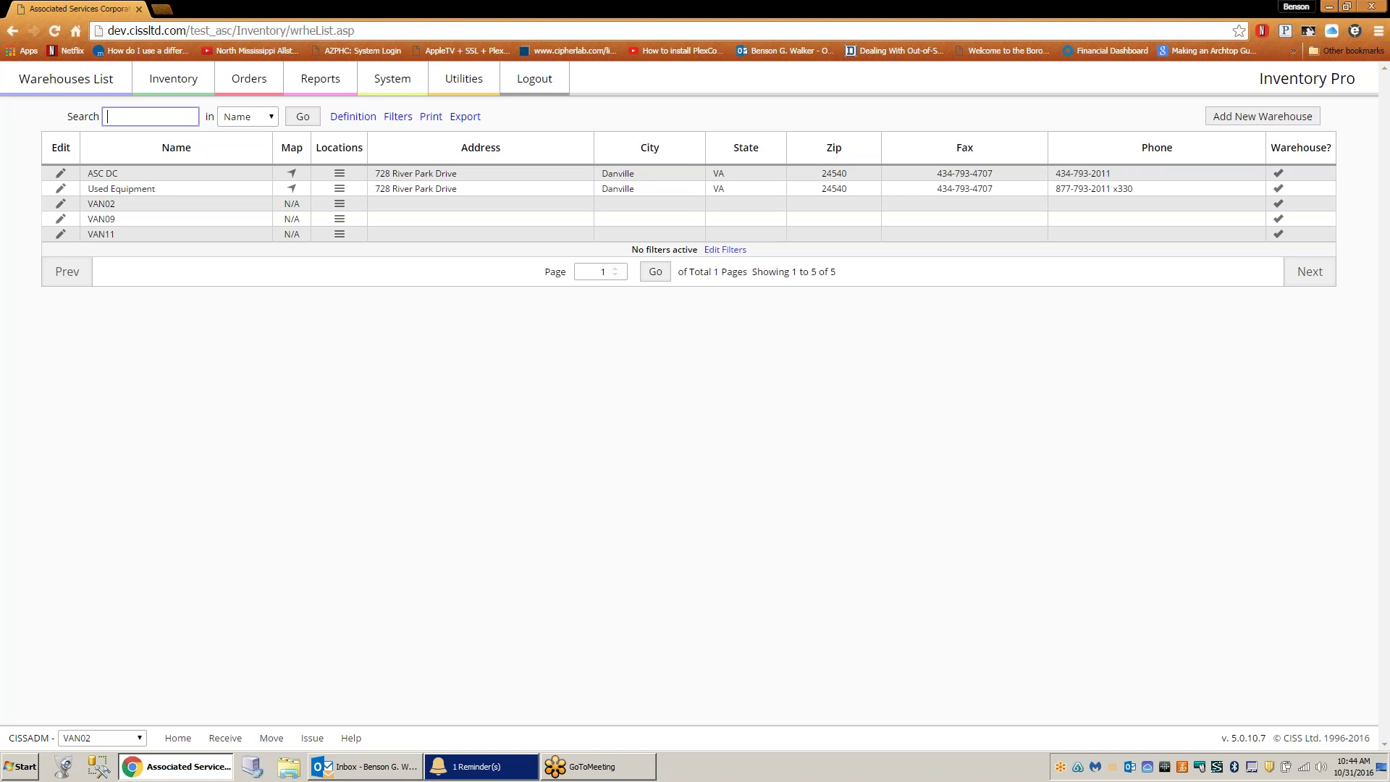
# - Go through the Item Master List to Locate / Move and list VAN02's units for putting in transit
pyautogui.click(174, 91)
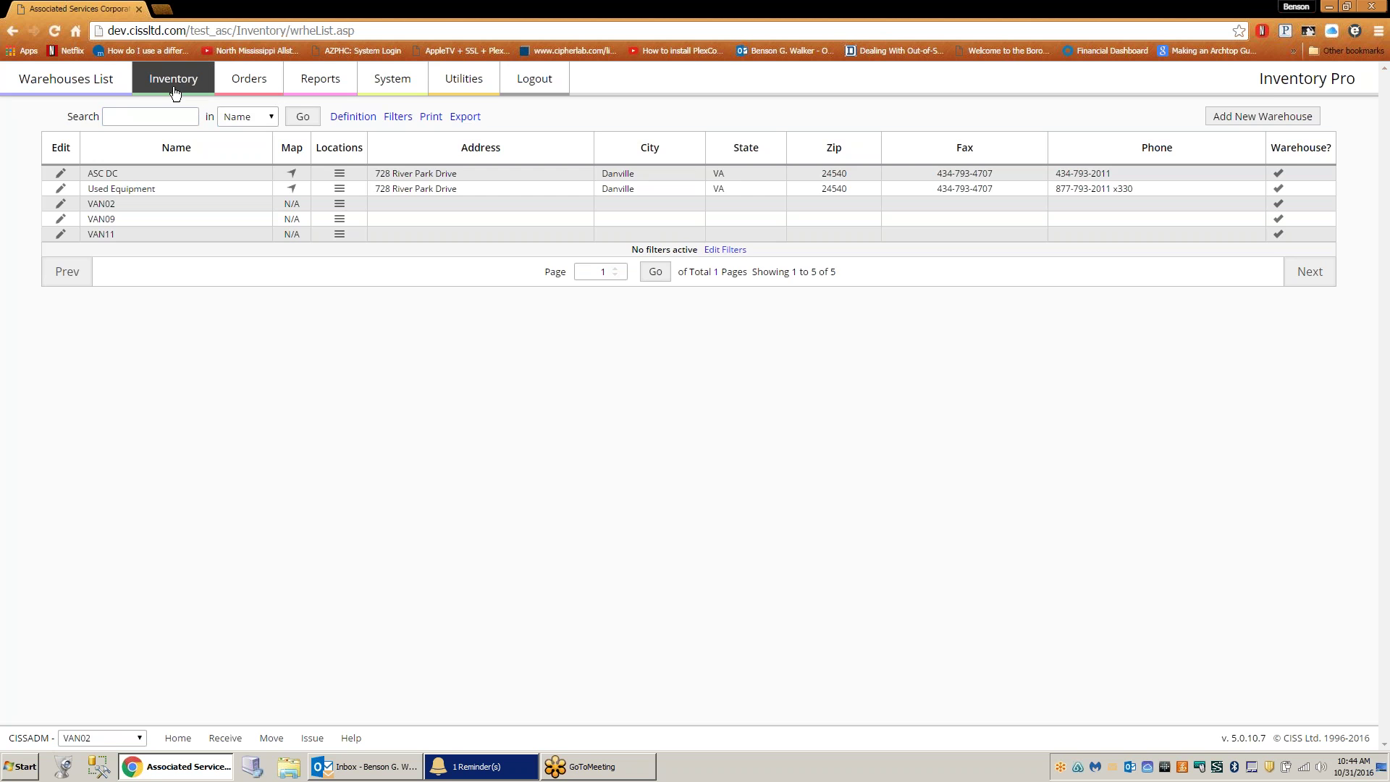
pyautogui.click(408, 130)
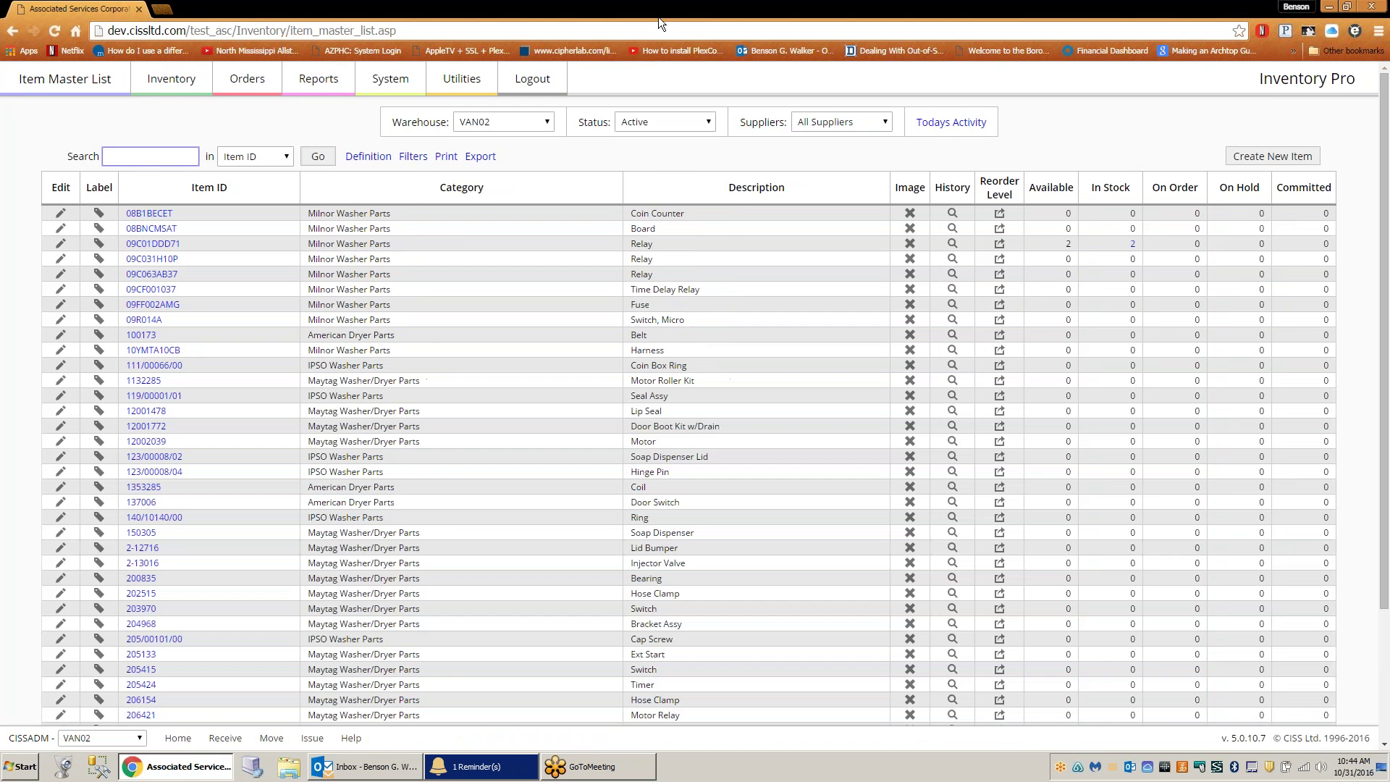
pyautogui.click(186, 86)
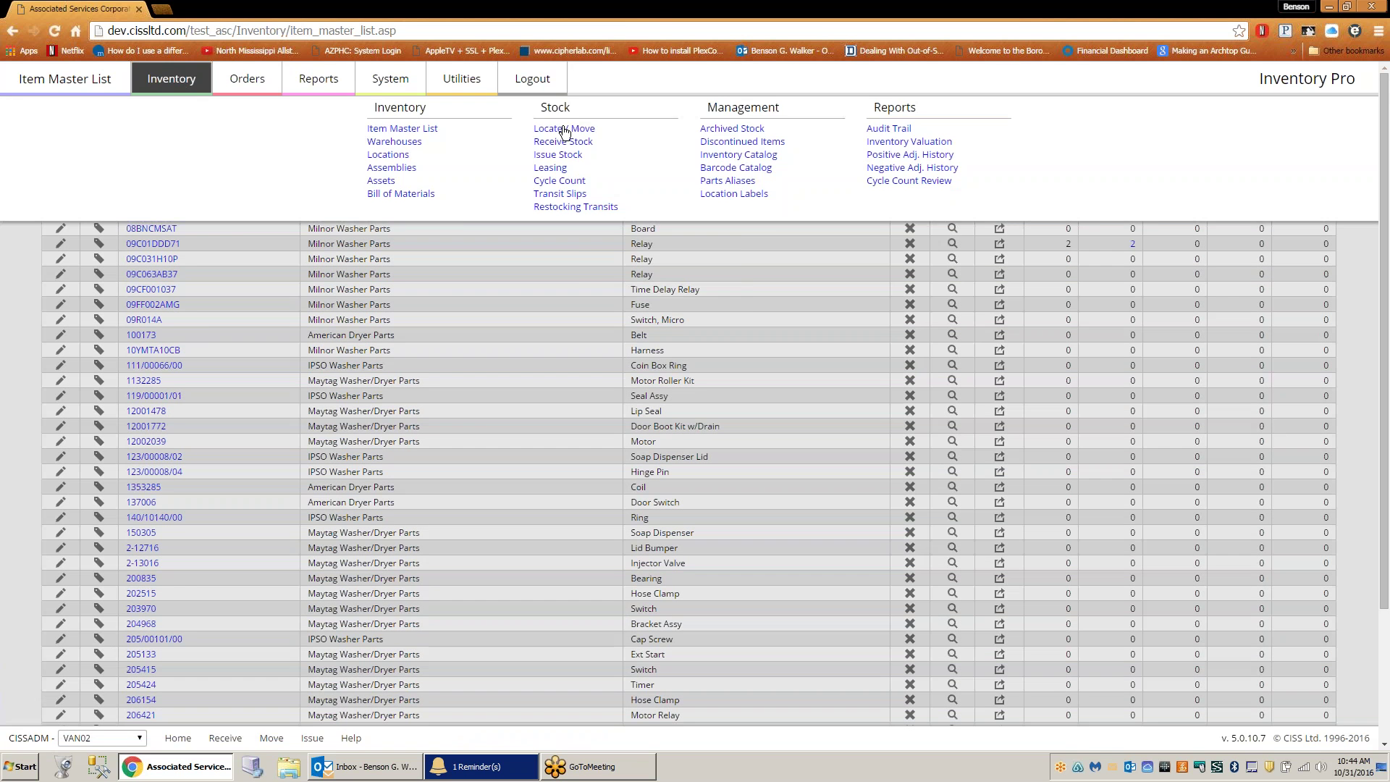
pyautogui.click(550, 130)
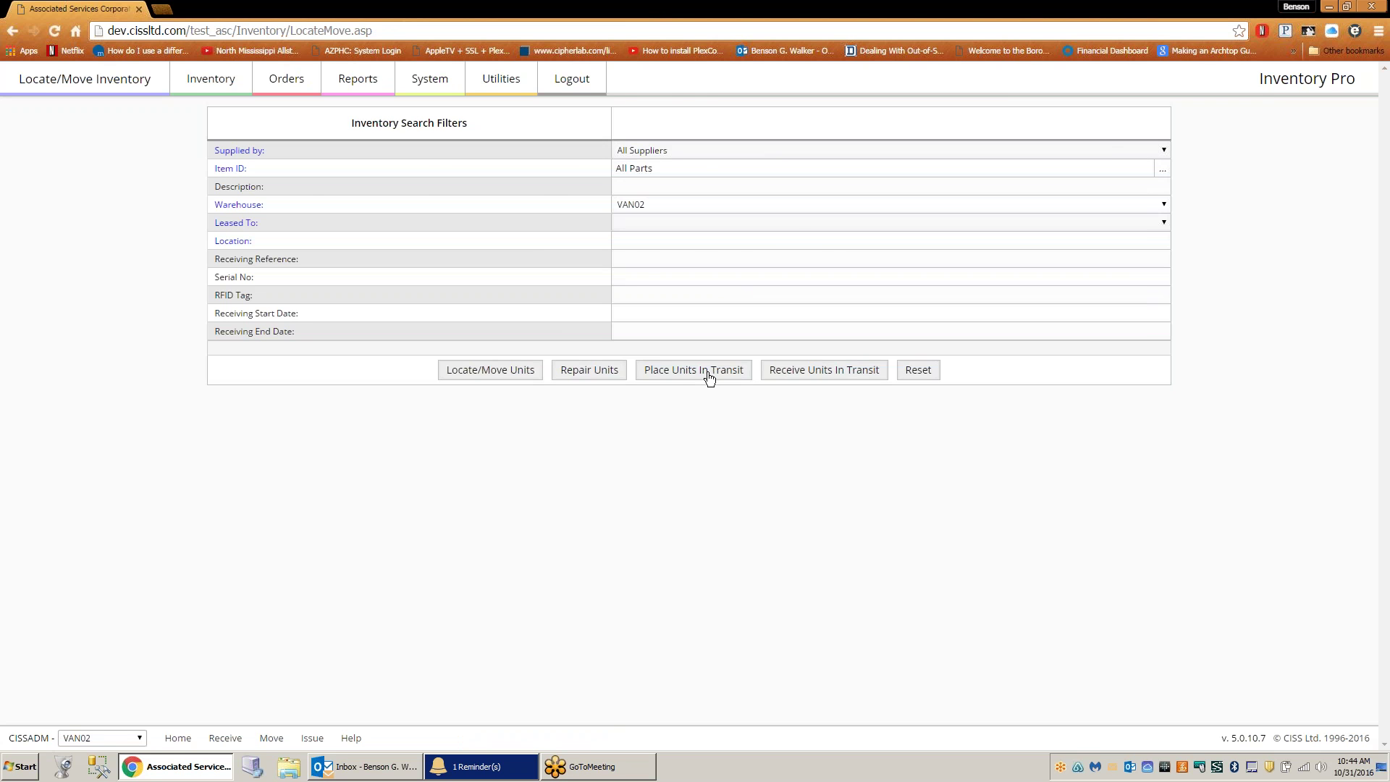
pyautogui.click(709, 377)
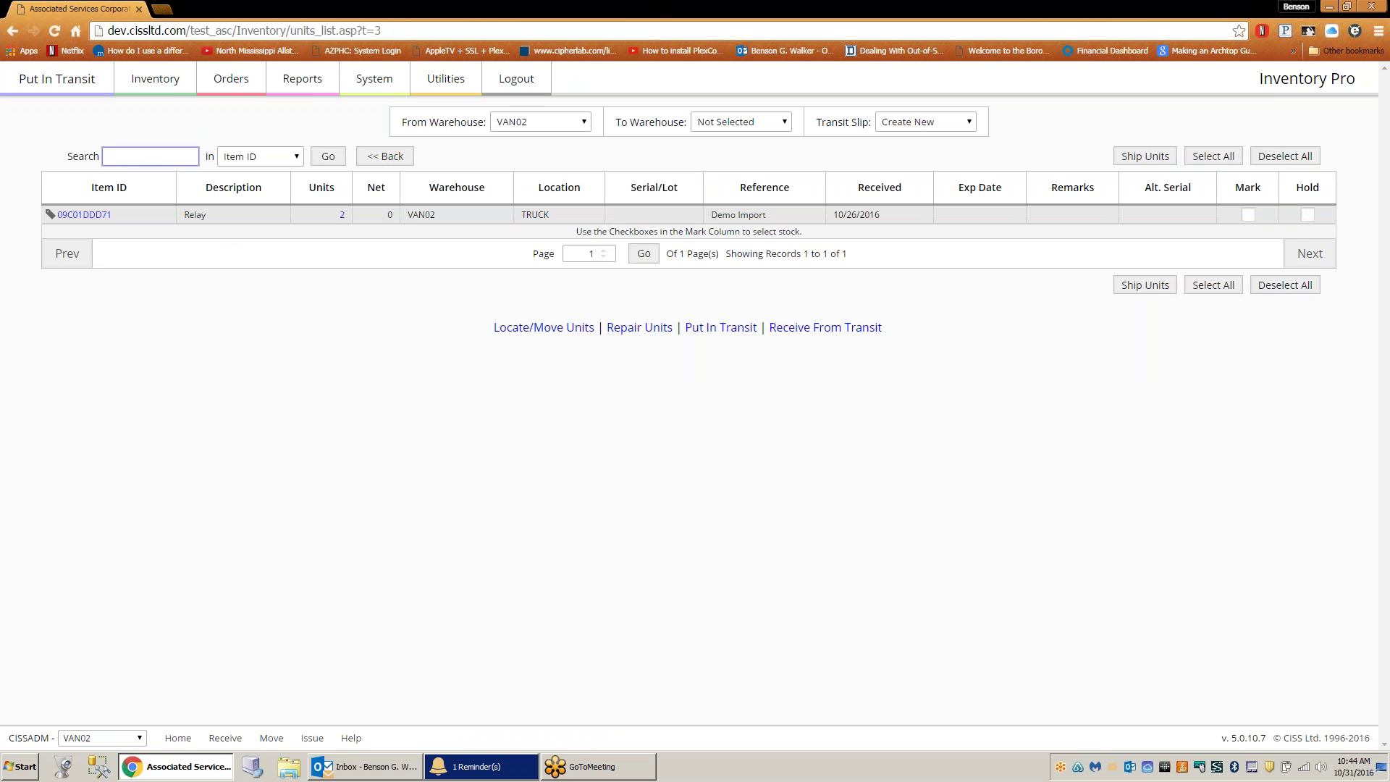
# - Search the VAN02 Put In Transit list for item 100173 and select the ID to copy it
pyautogui.write('10')
pyautogui.write('0173')
pyautogui.click(325, 157)
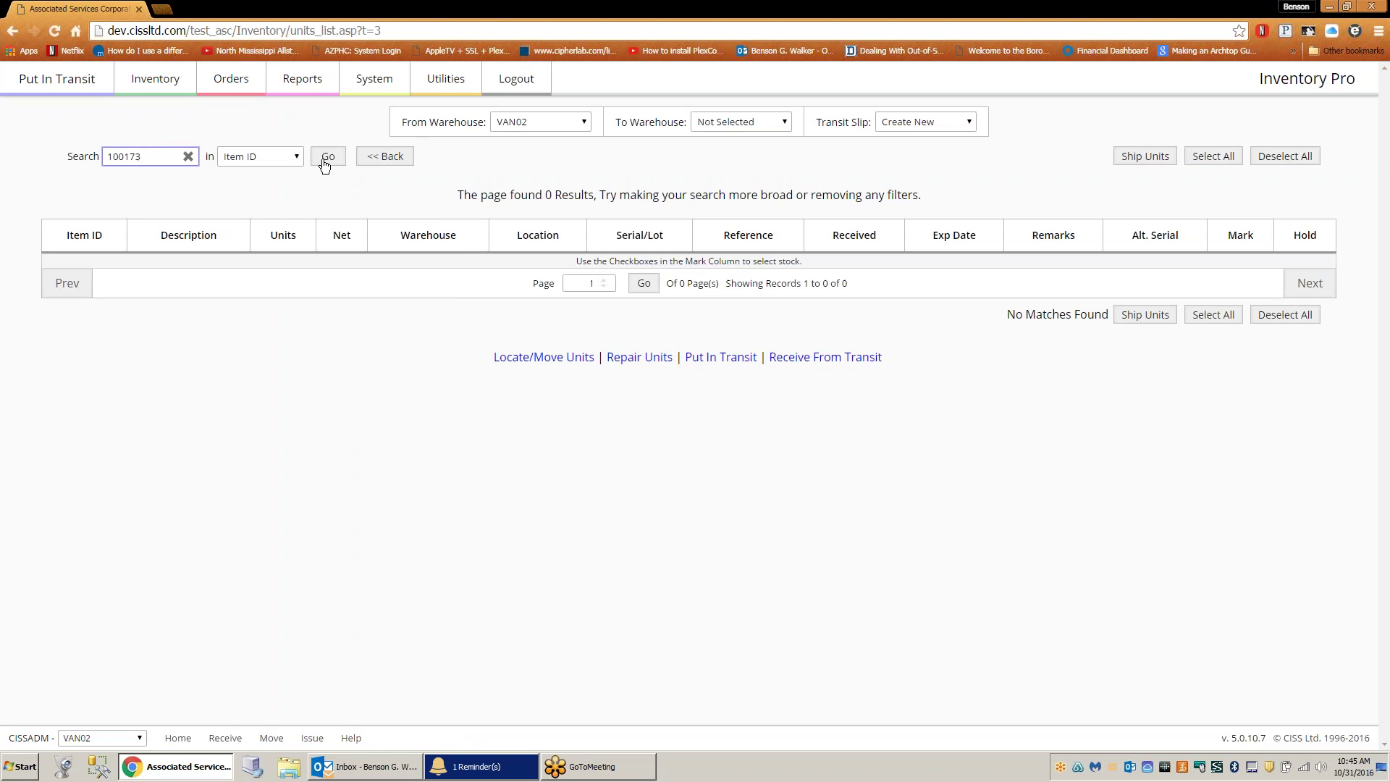
pyautogui.moveTo(162, 154); pyautogui.dragTo(90, 148)
pyautogui.rightClick(123, 154)
# - Copy item ID 100173 and rerun the search with From Warehouse set to Not Selected
pyautogui.click(155, 181)
pyautogui.click(529, 120)
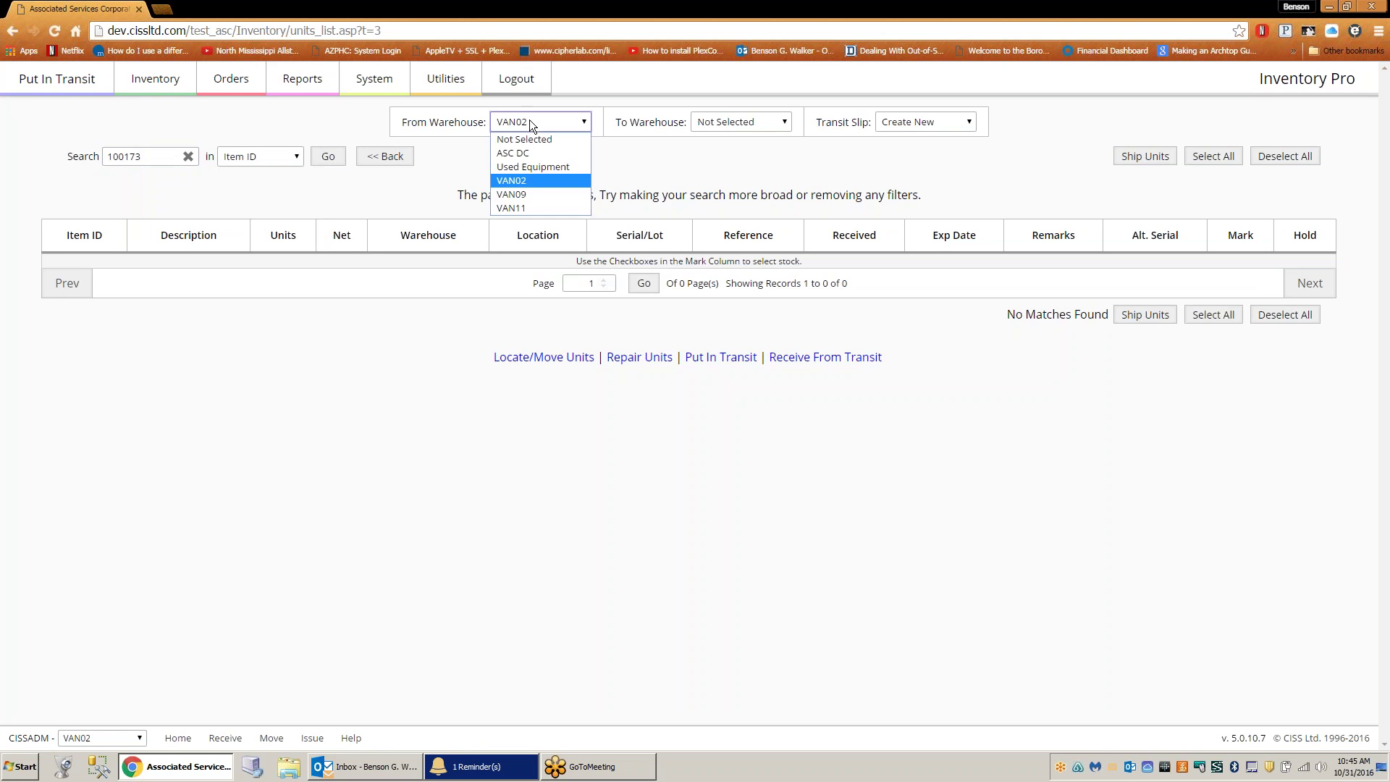
pyautogui.click(528, 137)
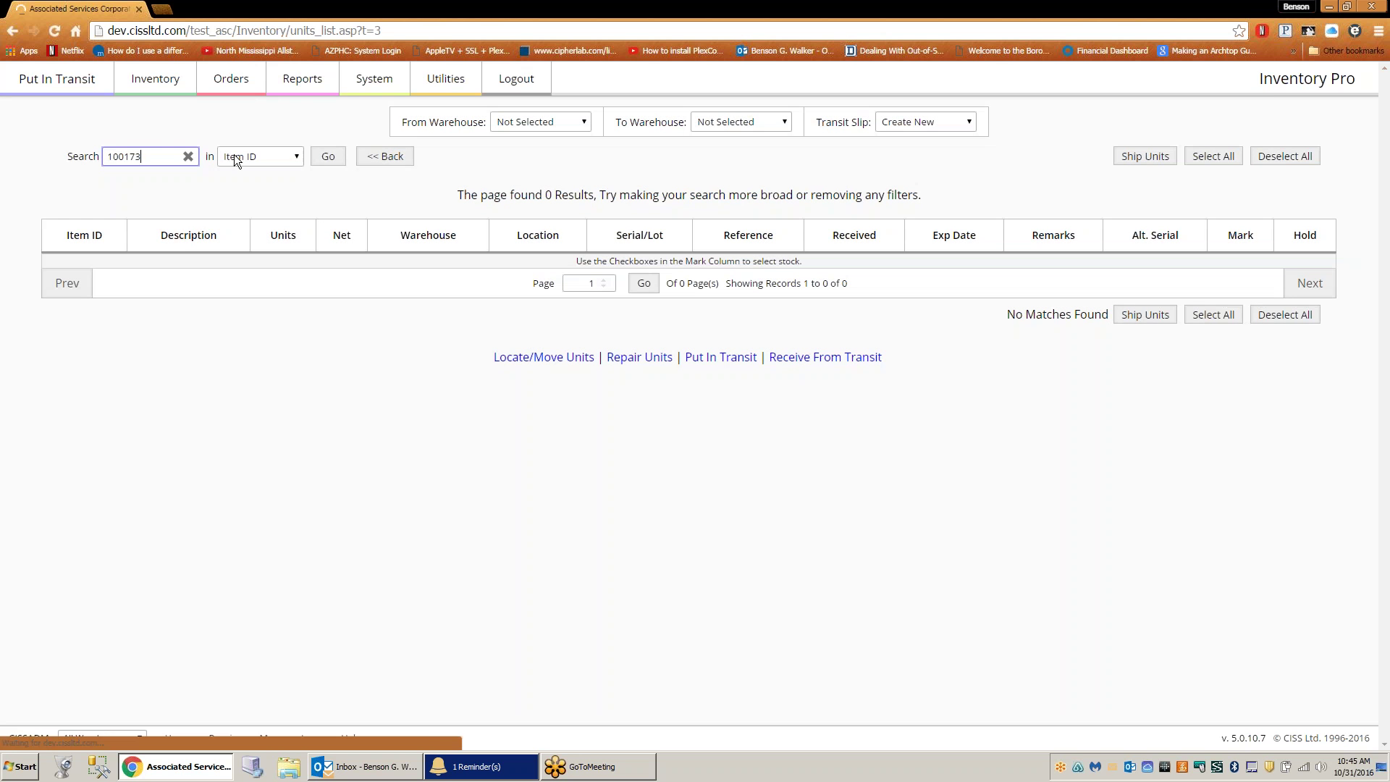
pyautogui.click(328, 160)
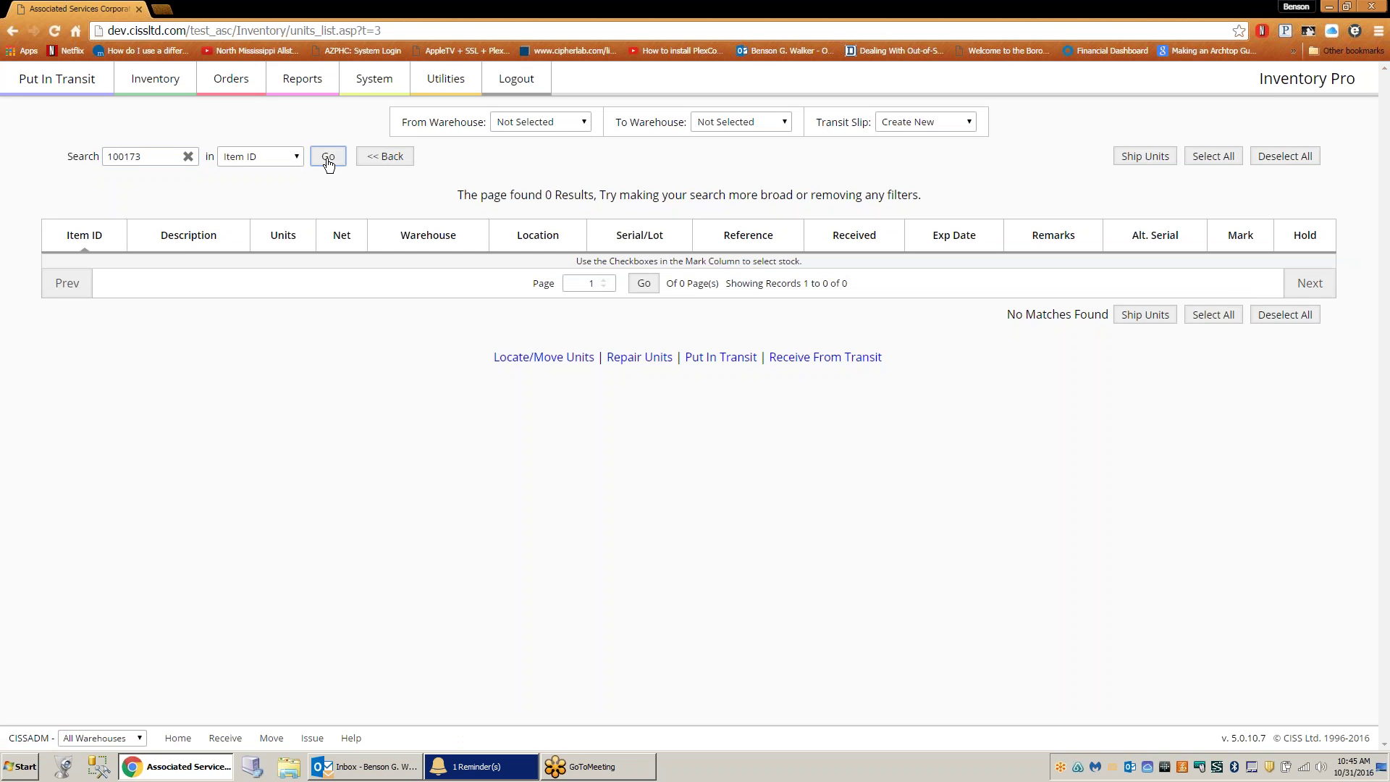
# - Rerun the 100173 search with ASC DC as From Warehouse, then go to the Item Master List
pyautogui.click(561, 121)
pyautogui.click(541, 147)
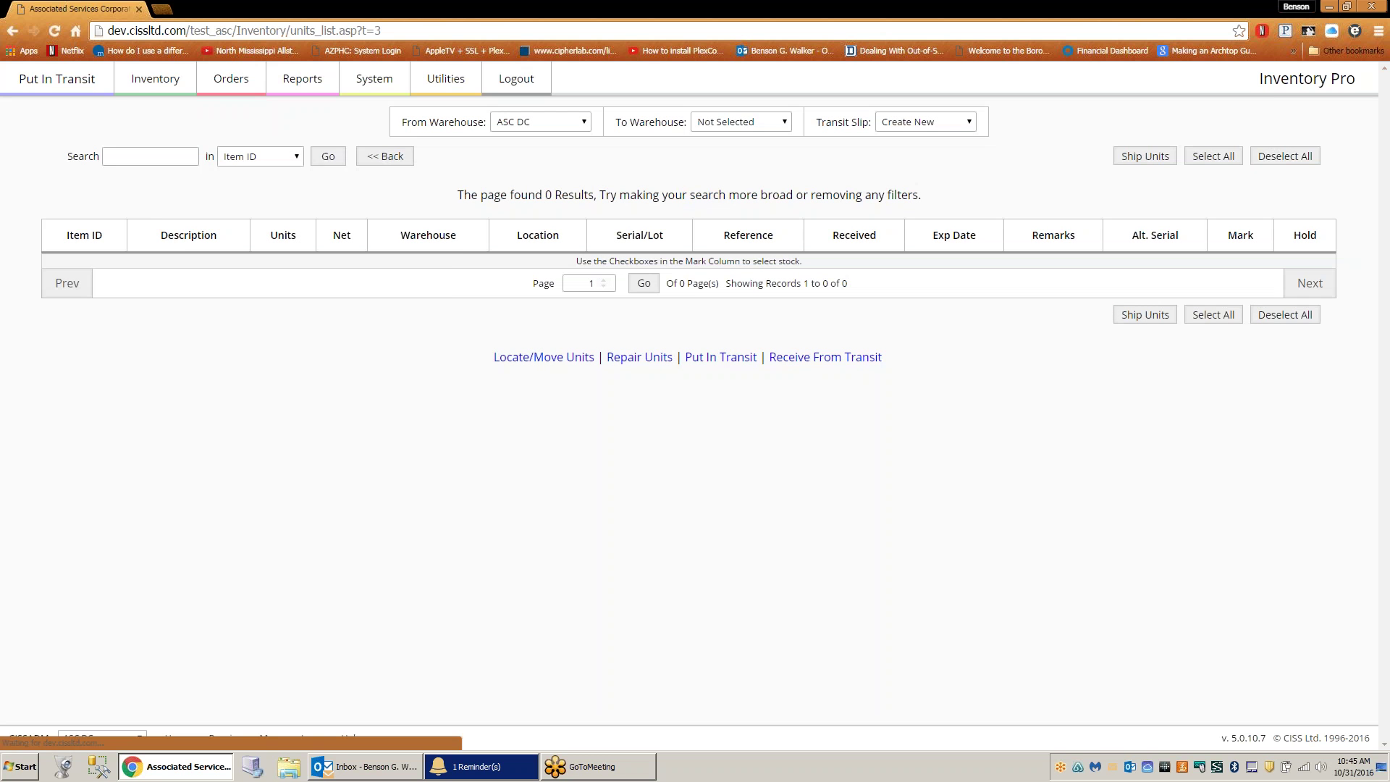
pyautogui.click(327, 161)
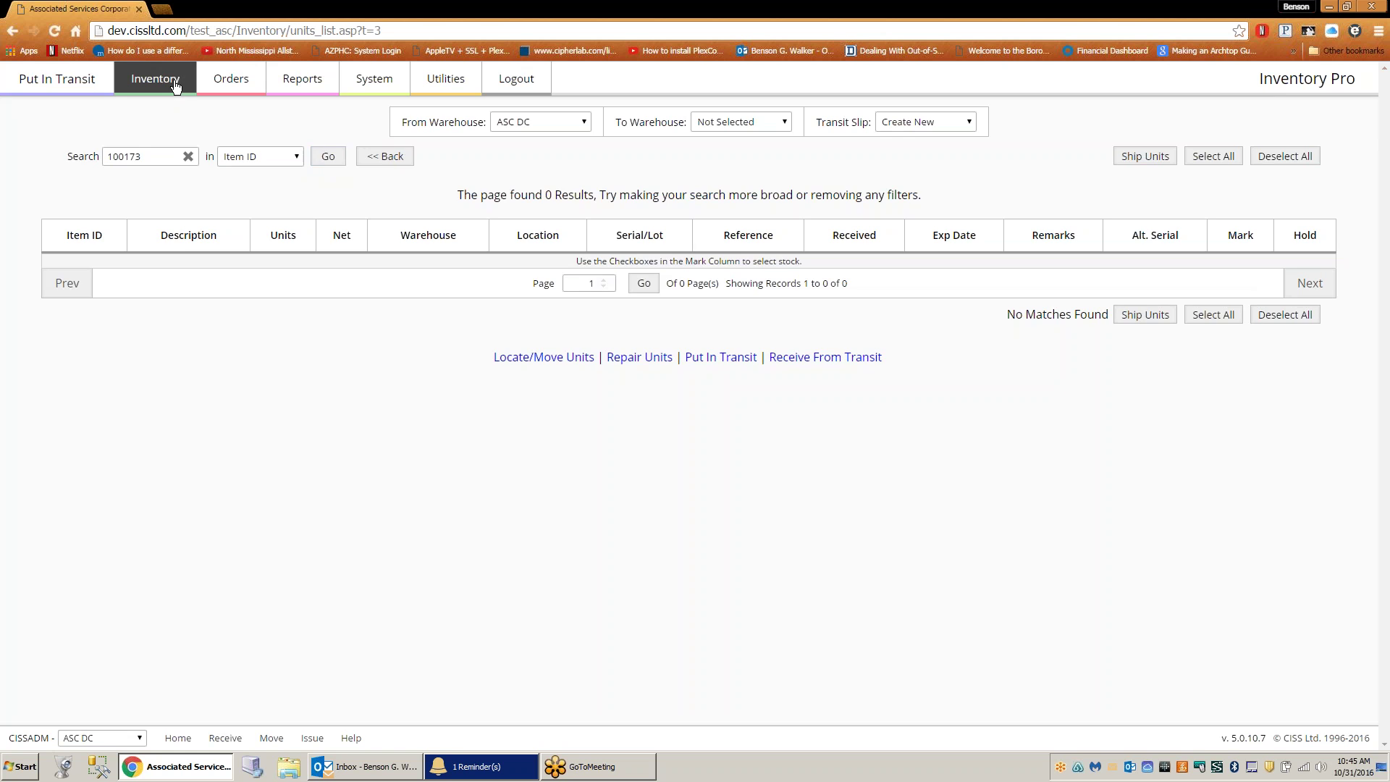
pyautogui.moveTo(176, 85)
pyautogui.click(402, 128)
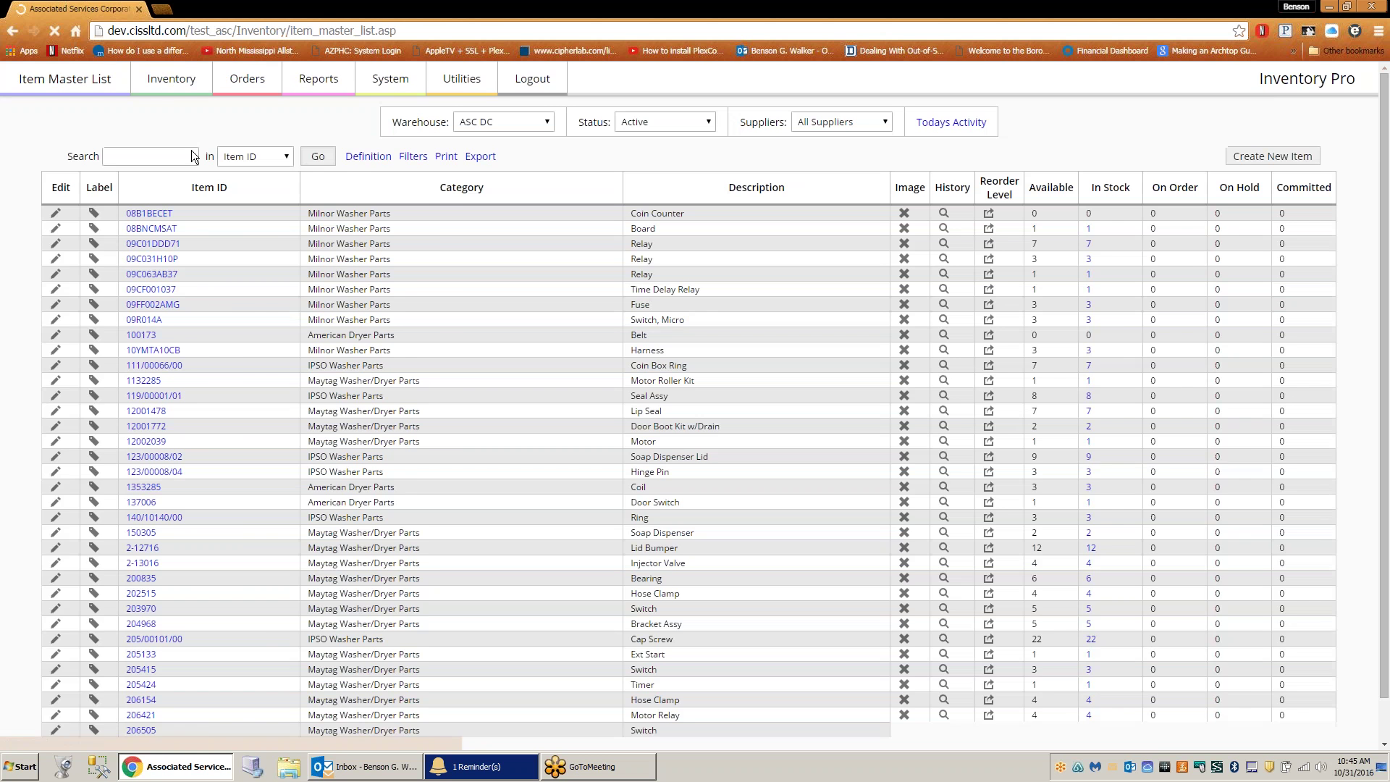
# - Filter the Item Master List to pasted item 100173, then go to the stock receiving page
pyautogui.rightClick(194, 156)
pyautogui.click(211, 237)
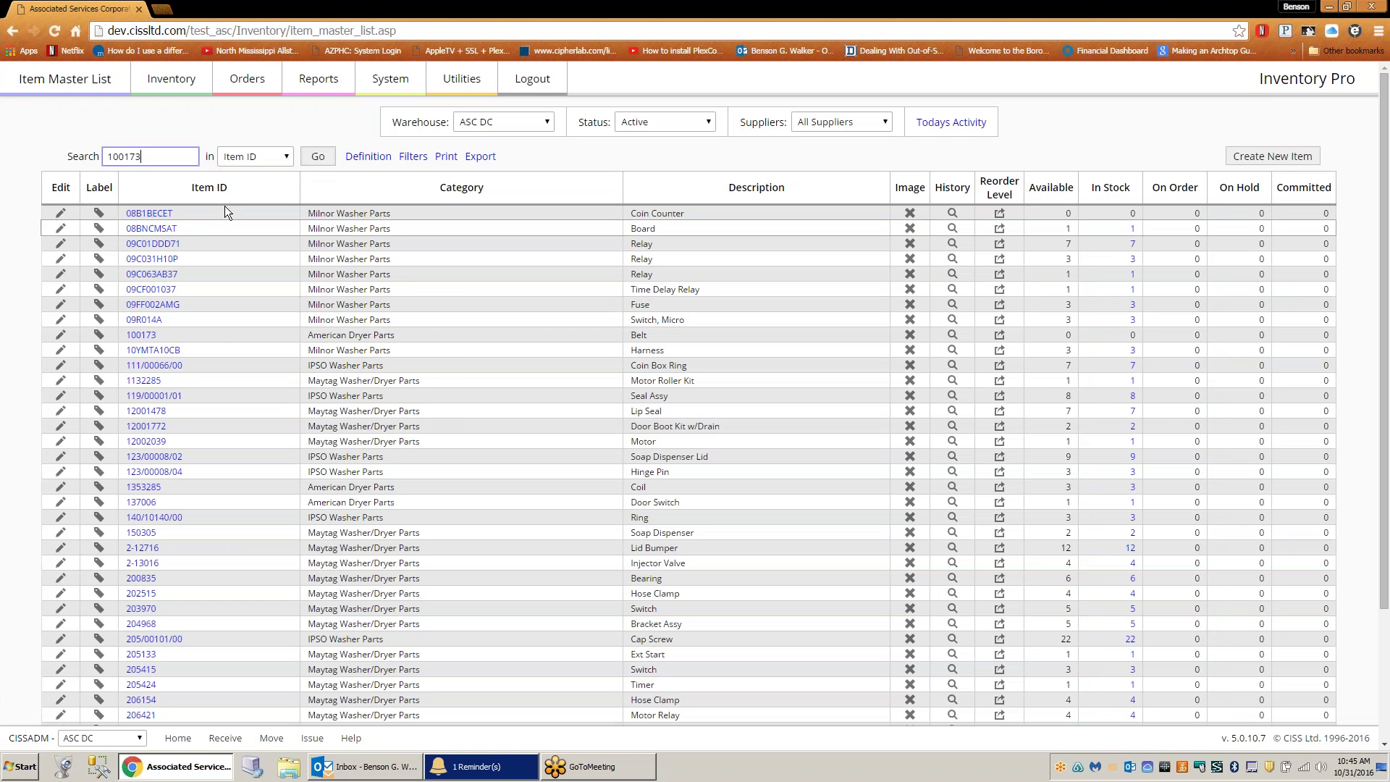
pyautogui.click(318, 156)
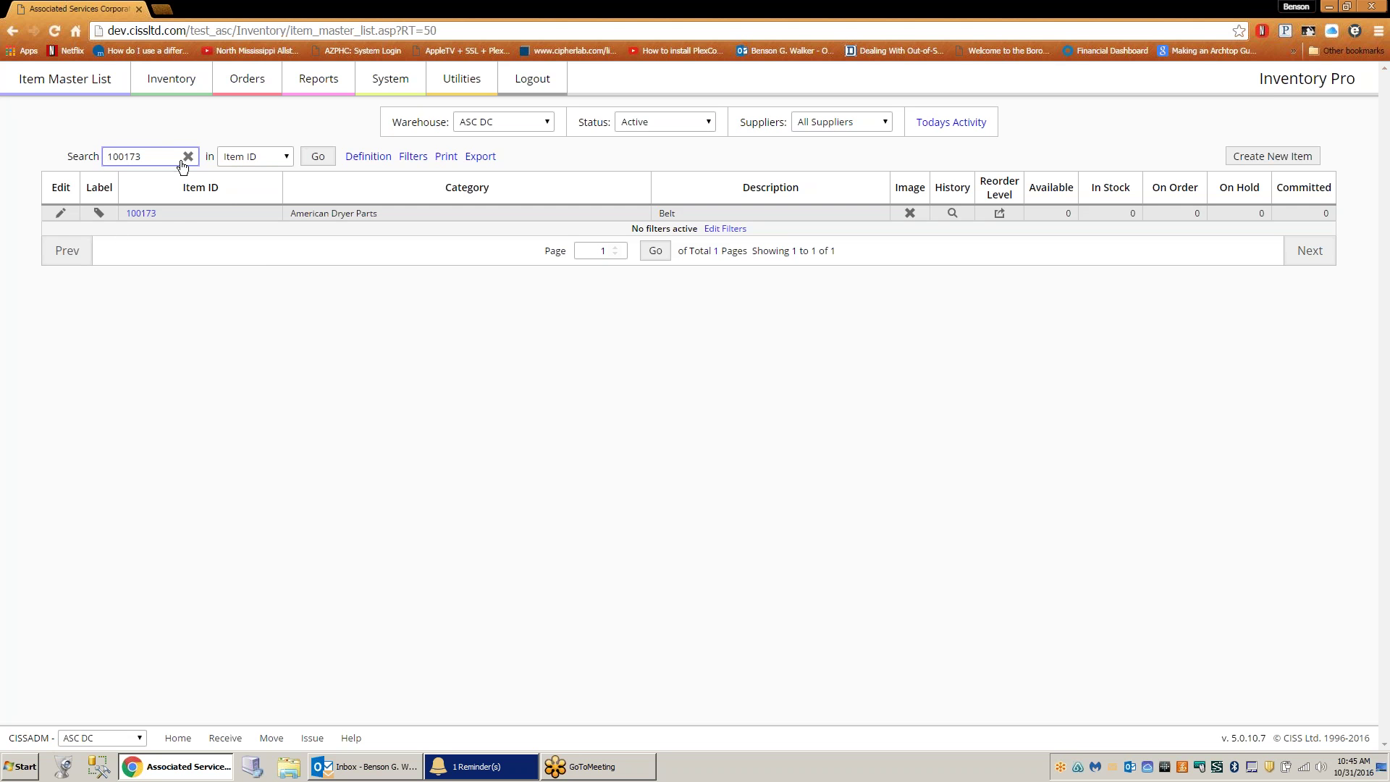
pyautogui.click(185, 83)
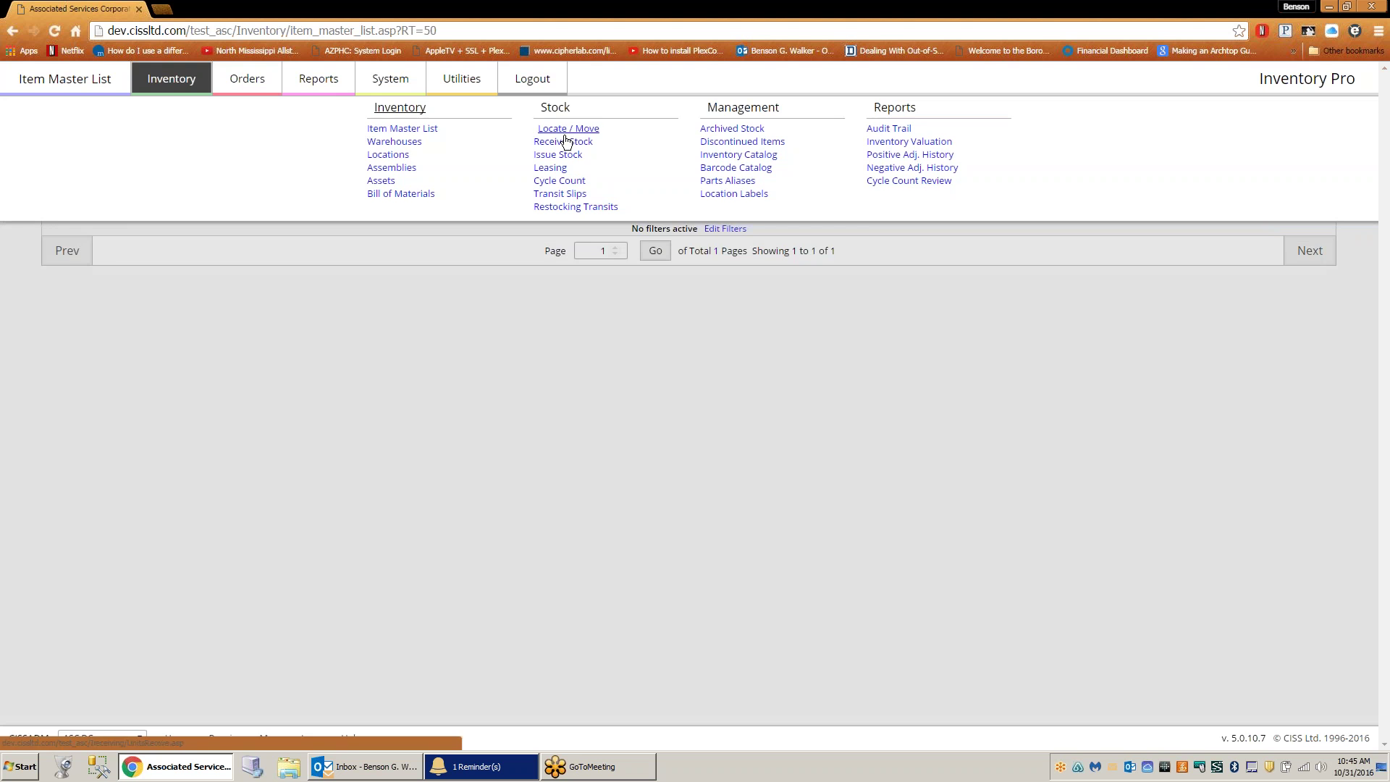
pyautogui.click(563, 141)
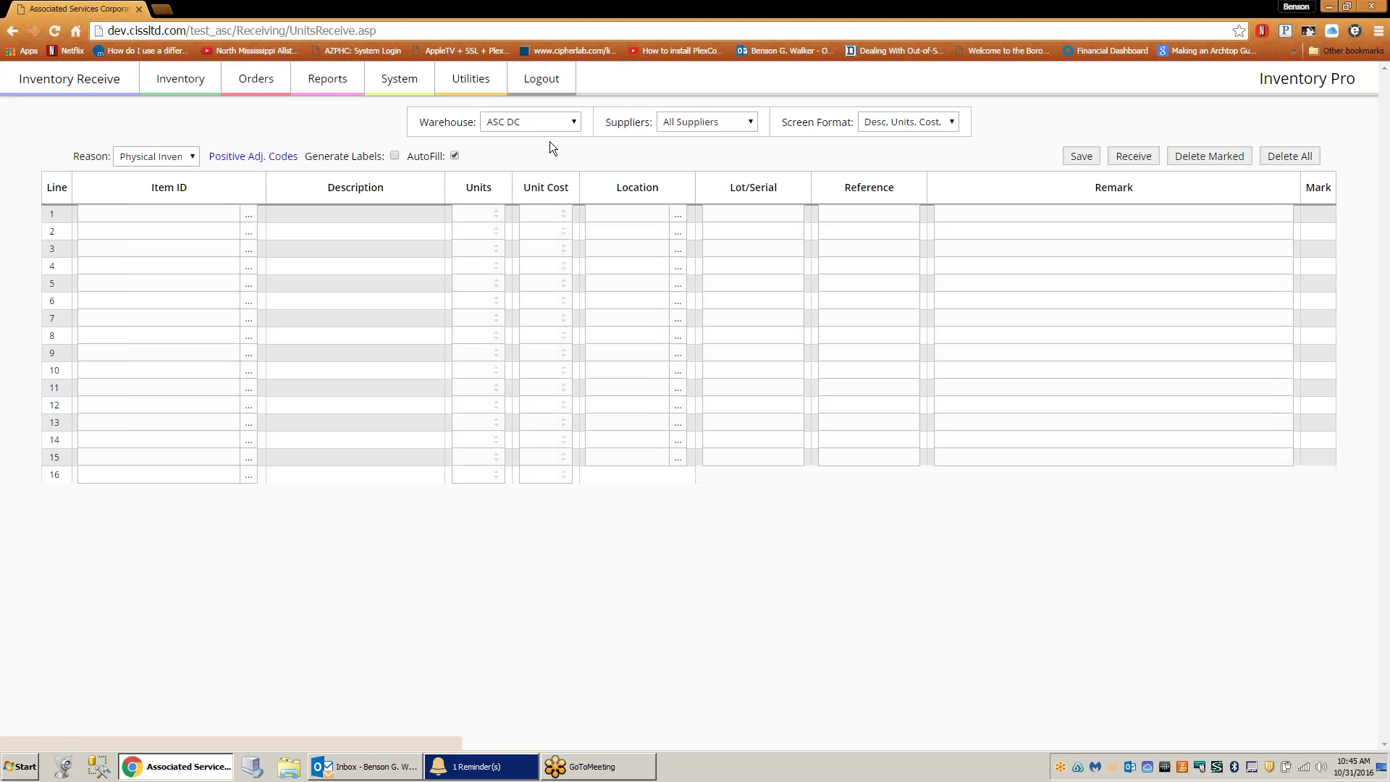
# - Enter receiving line 1 as item 100173, 1000 units, location Store Room, and save it
pyautogui.rightClick(210, 214)
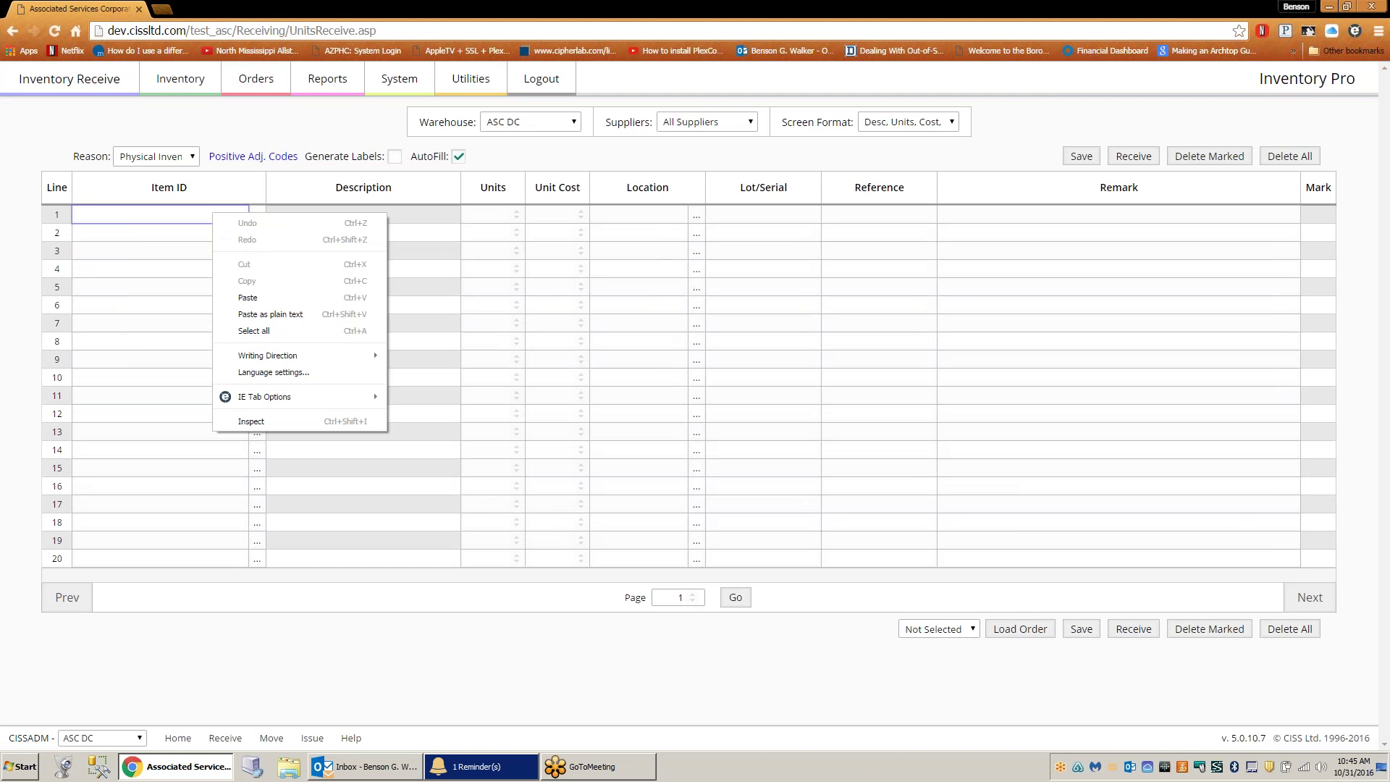
pyautogui.click(246, 296)
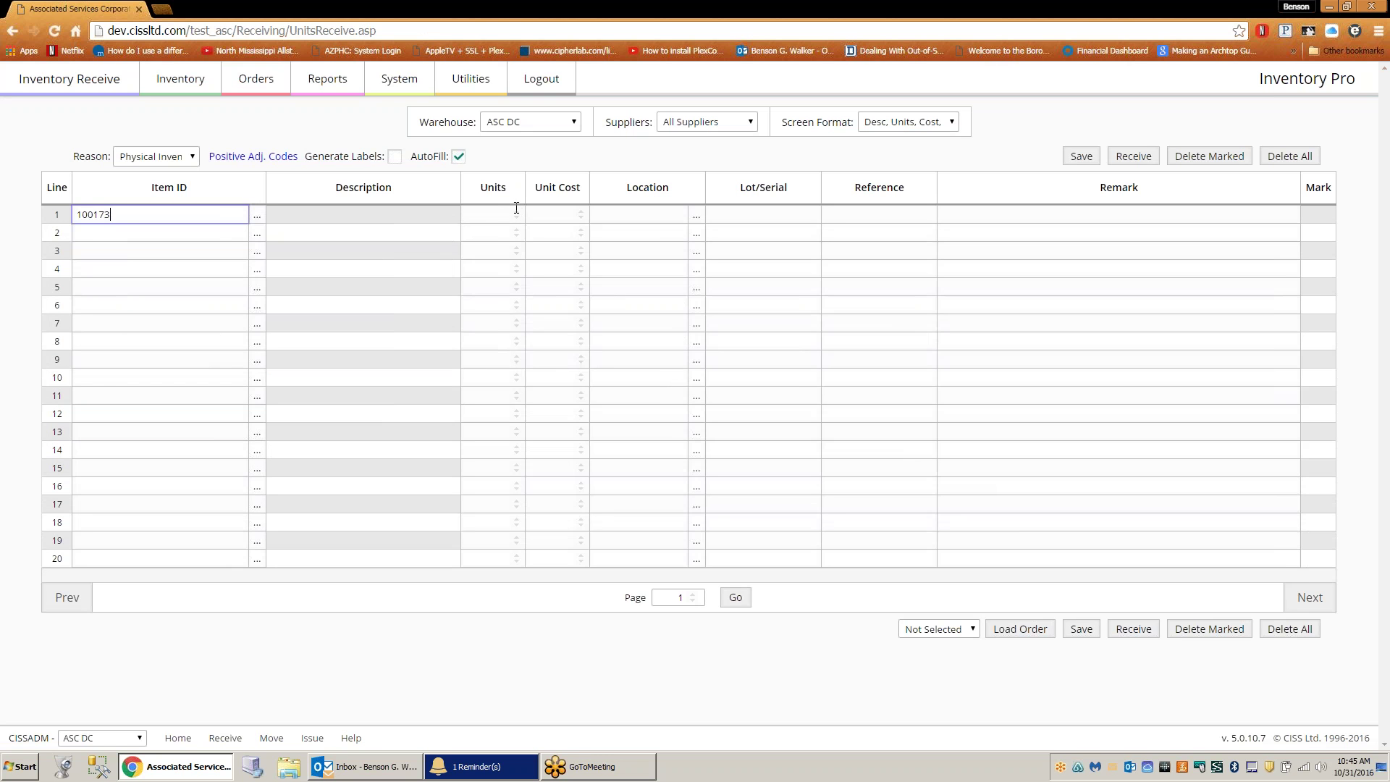
pyautogui.click(499, 215)
pyautogui.write('000')
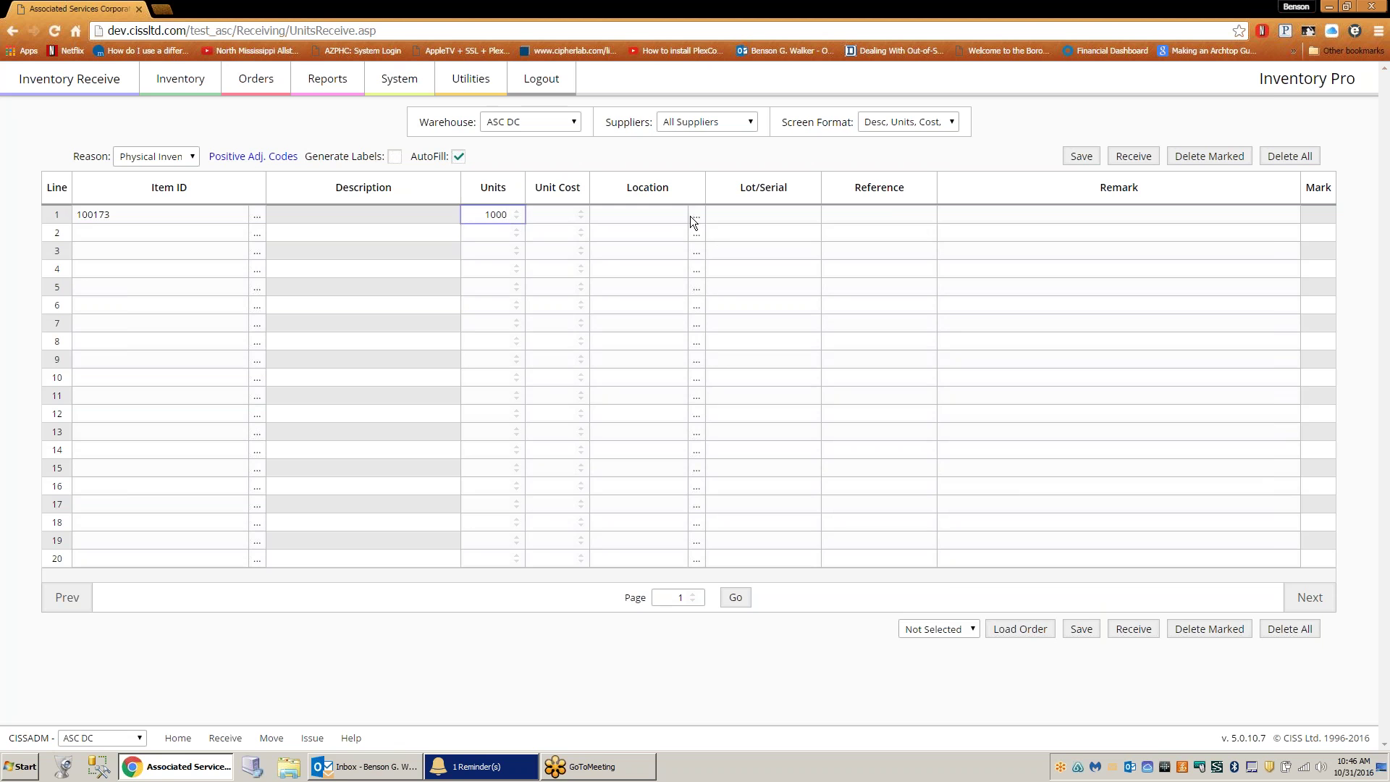
pyautogui.click(694, 214)
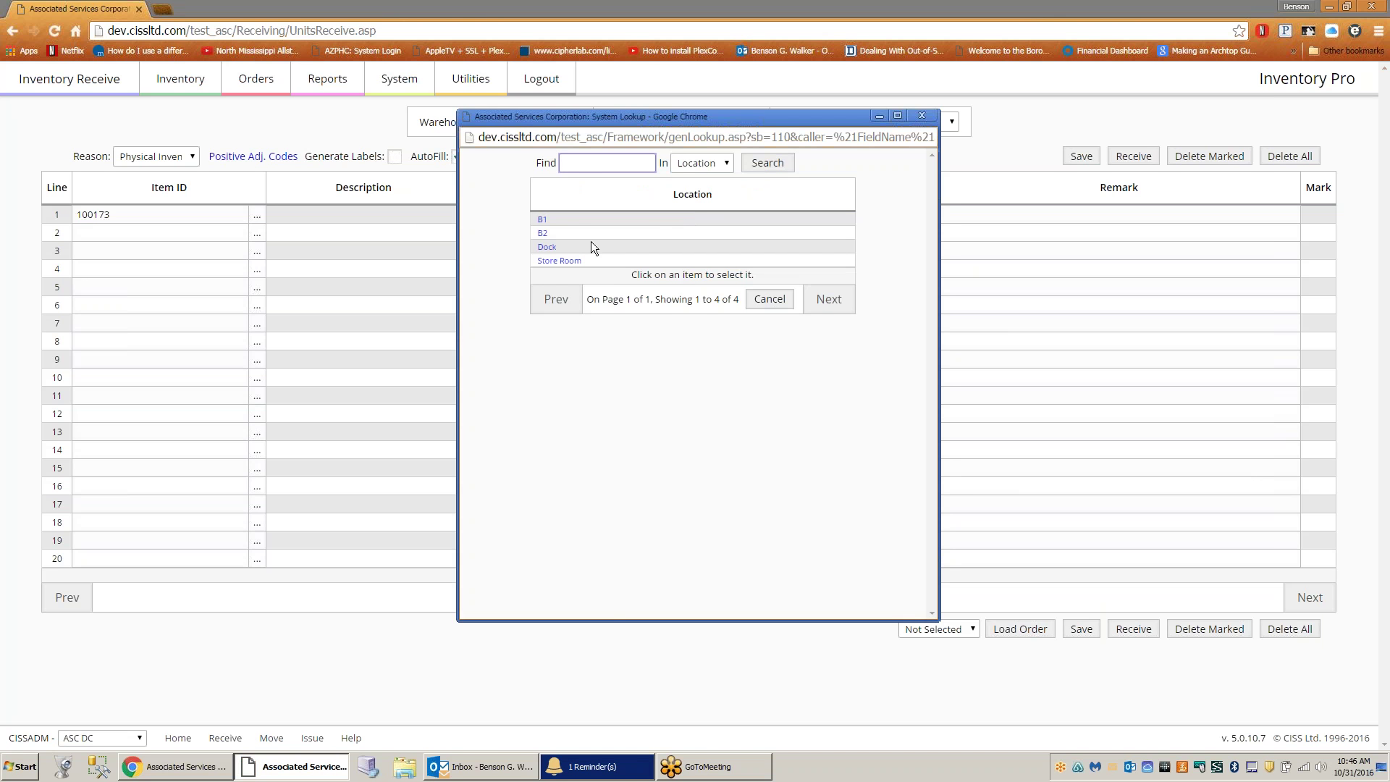
pyautogui.click(558, 260)
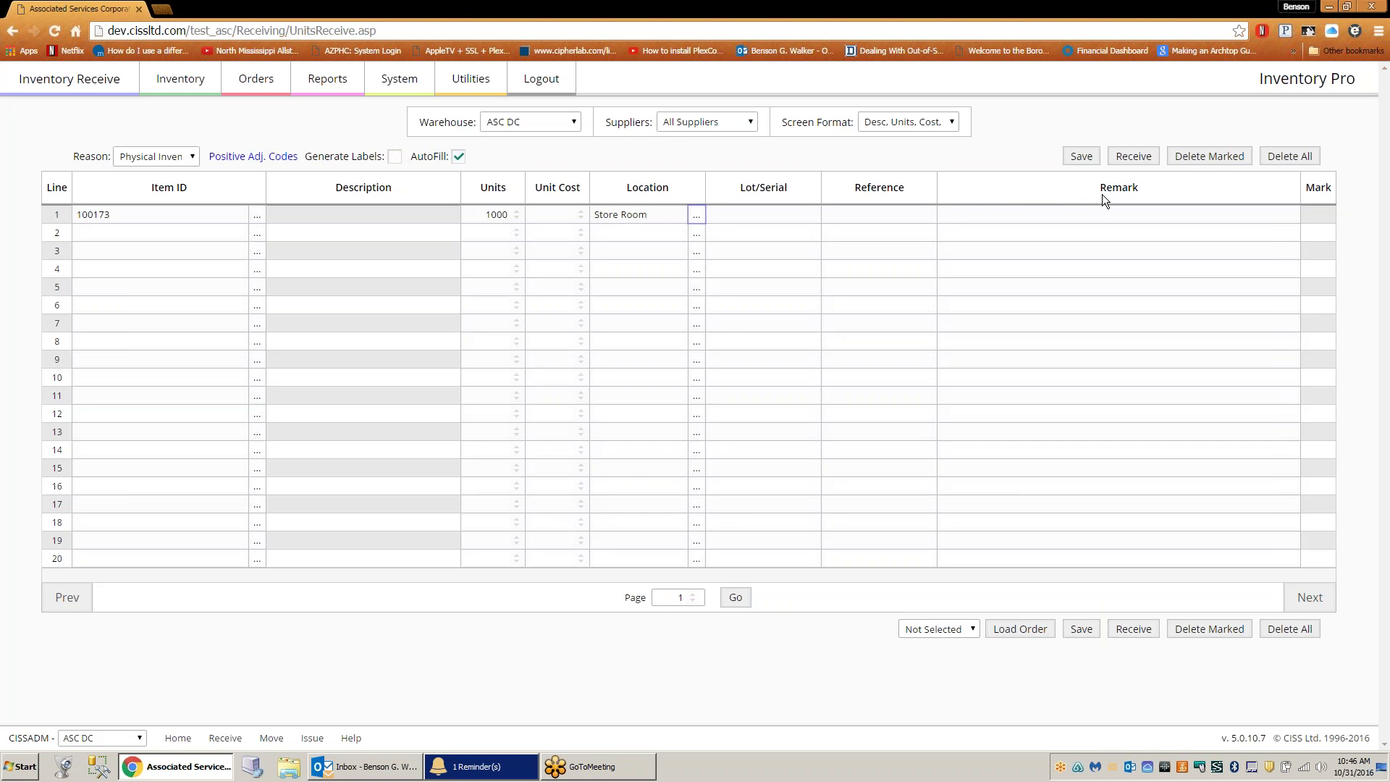
pyautogui.click(1083, 156)
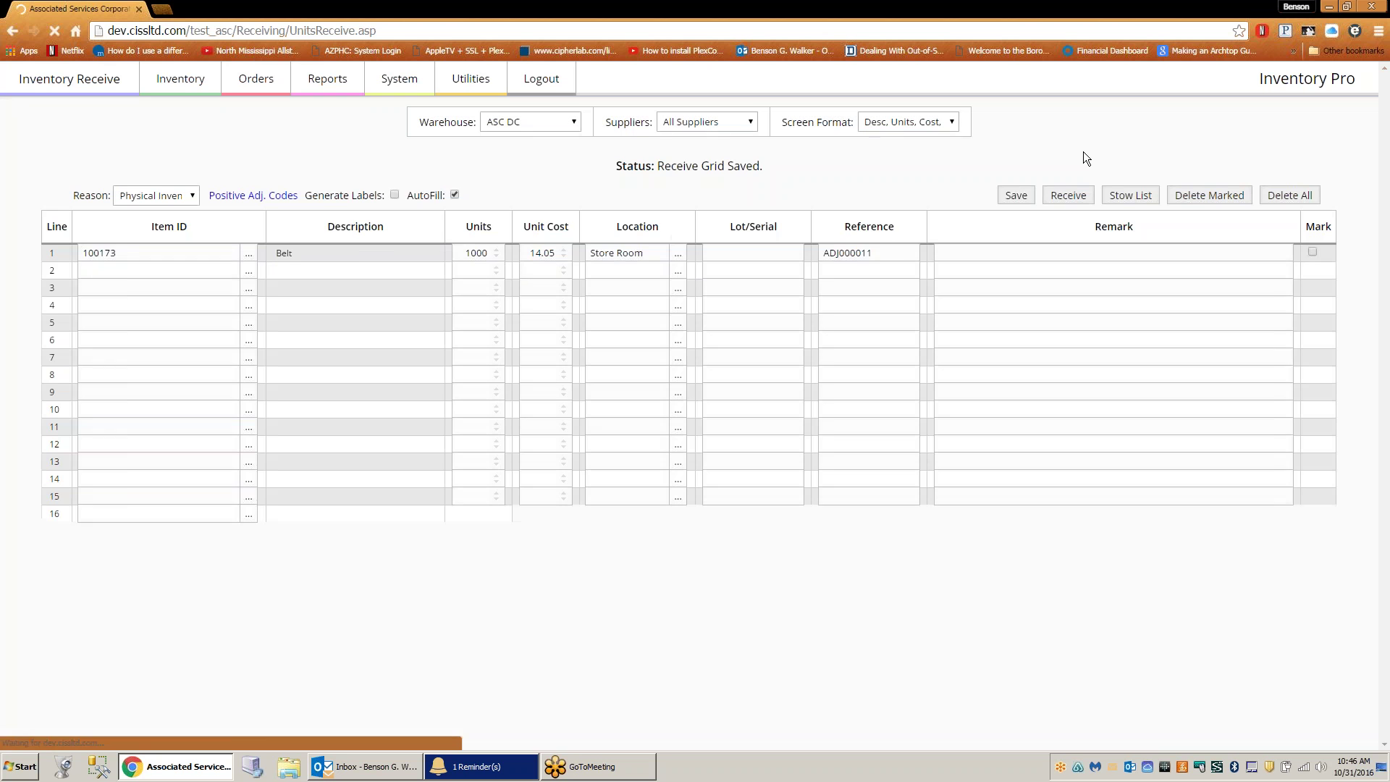
# - Try the Scanner Quick Receive and Units, Net, Loc, Lot/Ser, Ref, Remark receiving grid layouts
pyautogui.click(952, 122)
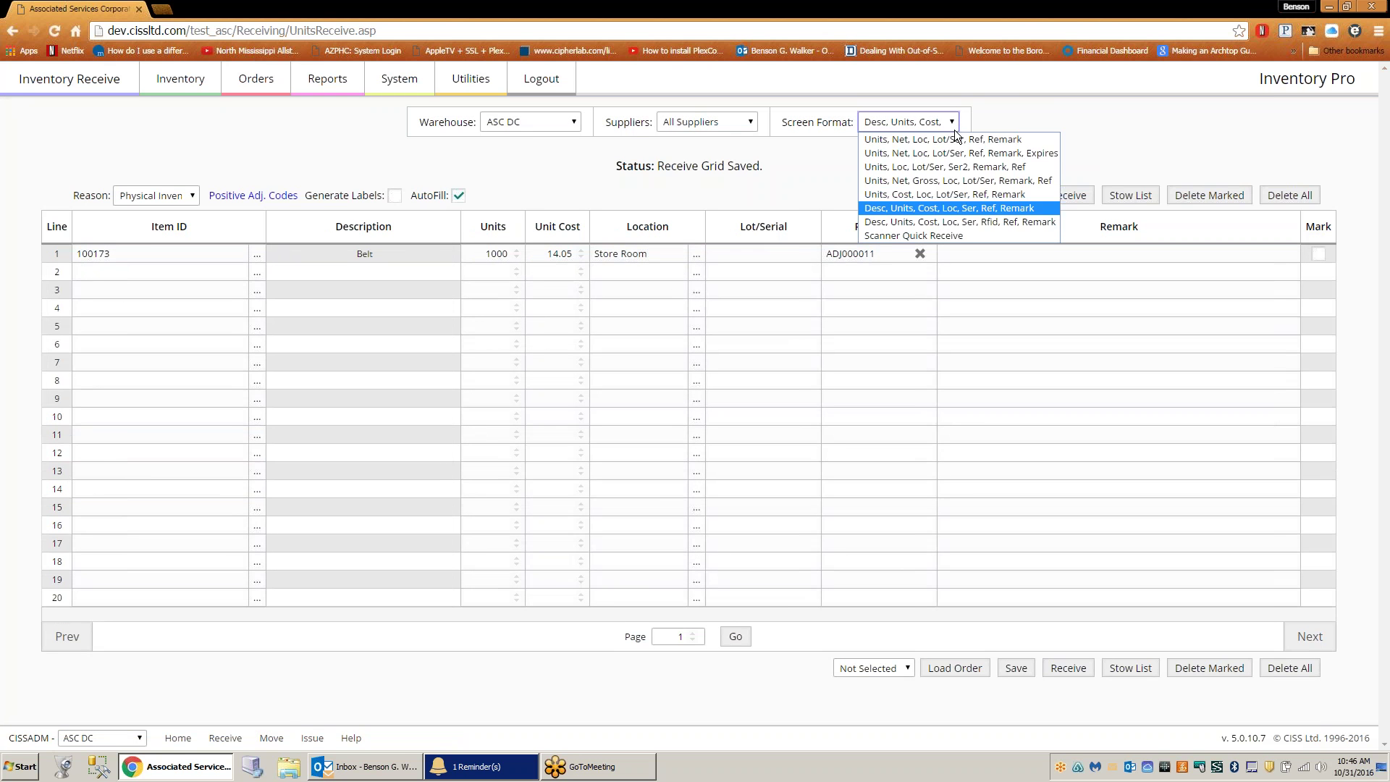
pyautogui.click(954, 233)
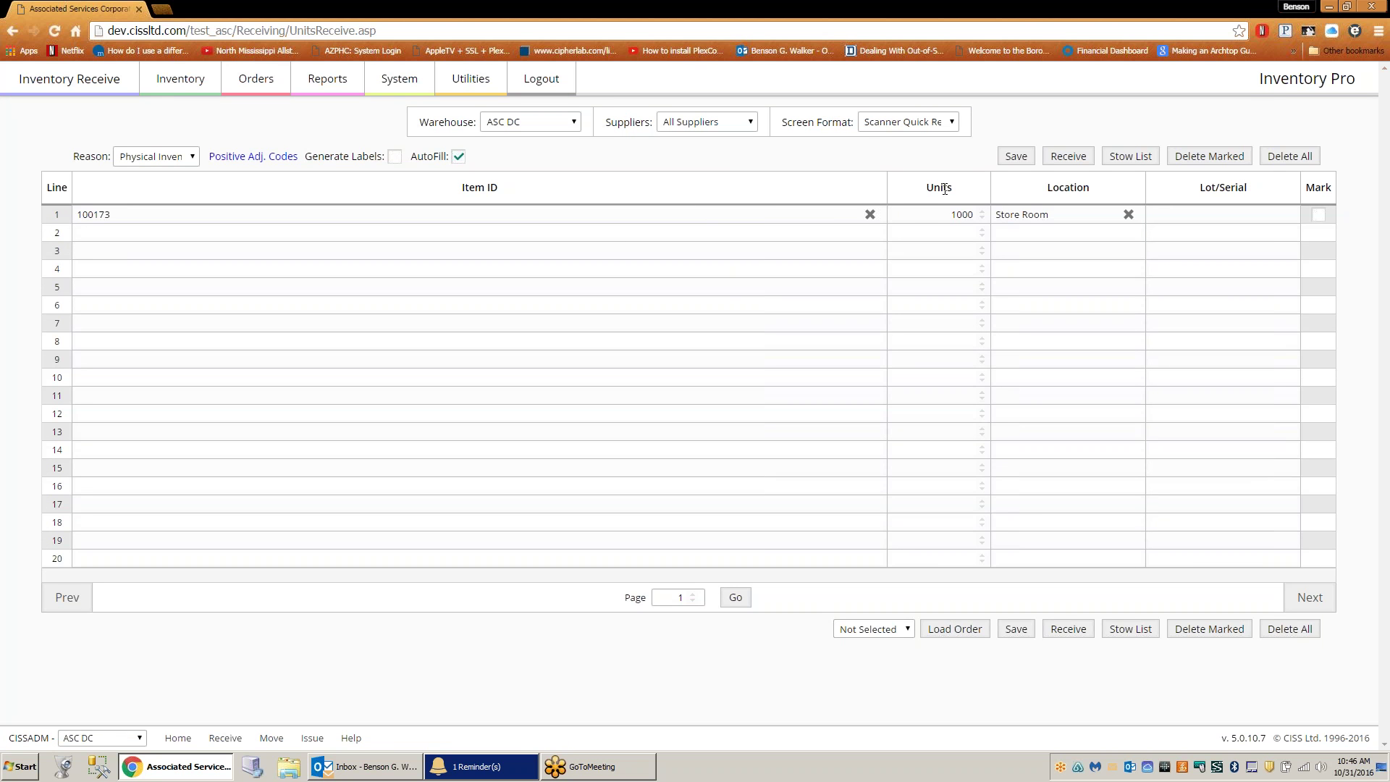
pyautogui.click(951, 125)
pyautogui.click(949, 140)
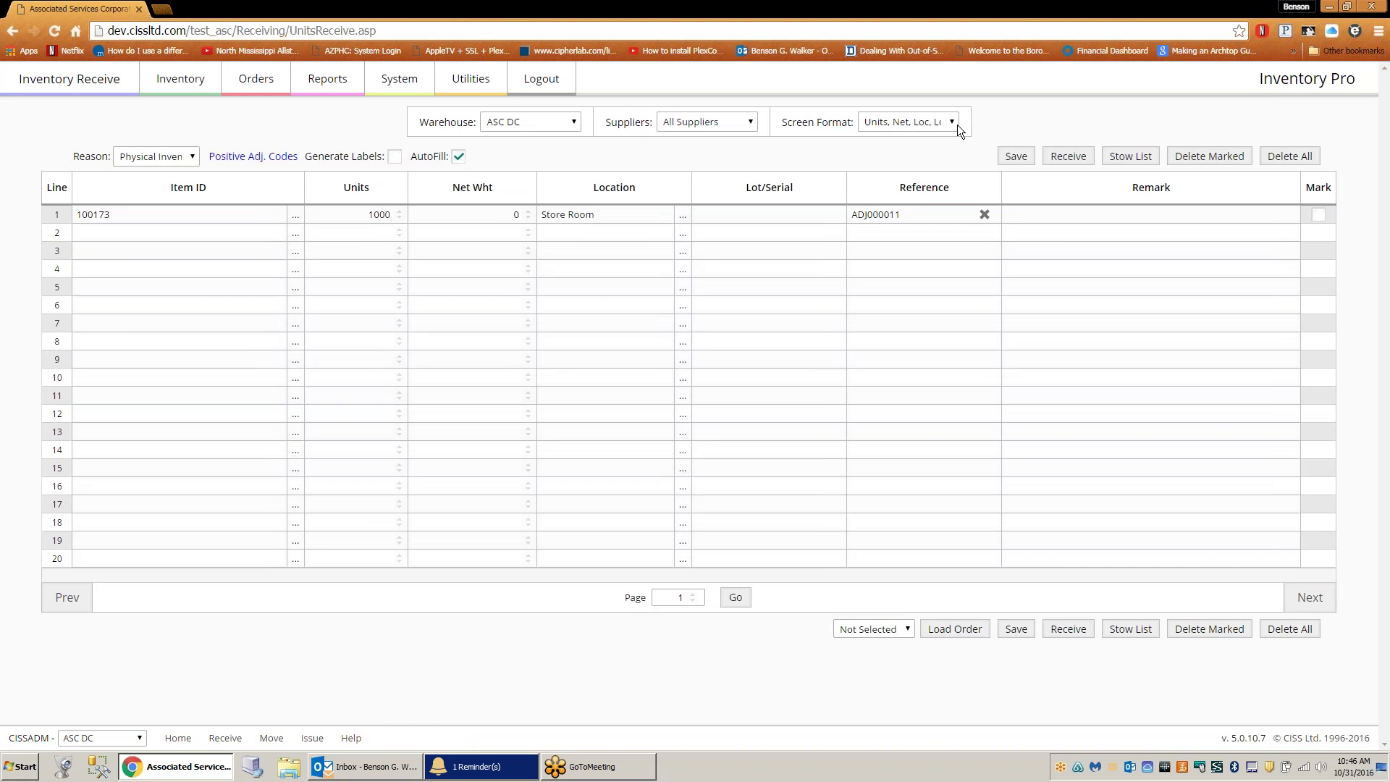
# - Choose another grid layout and receive the 1000 Belt 100173 units into Store Room
pyautogui.click(953, 124)
pyautogui.click(949, 152)
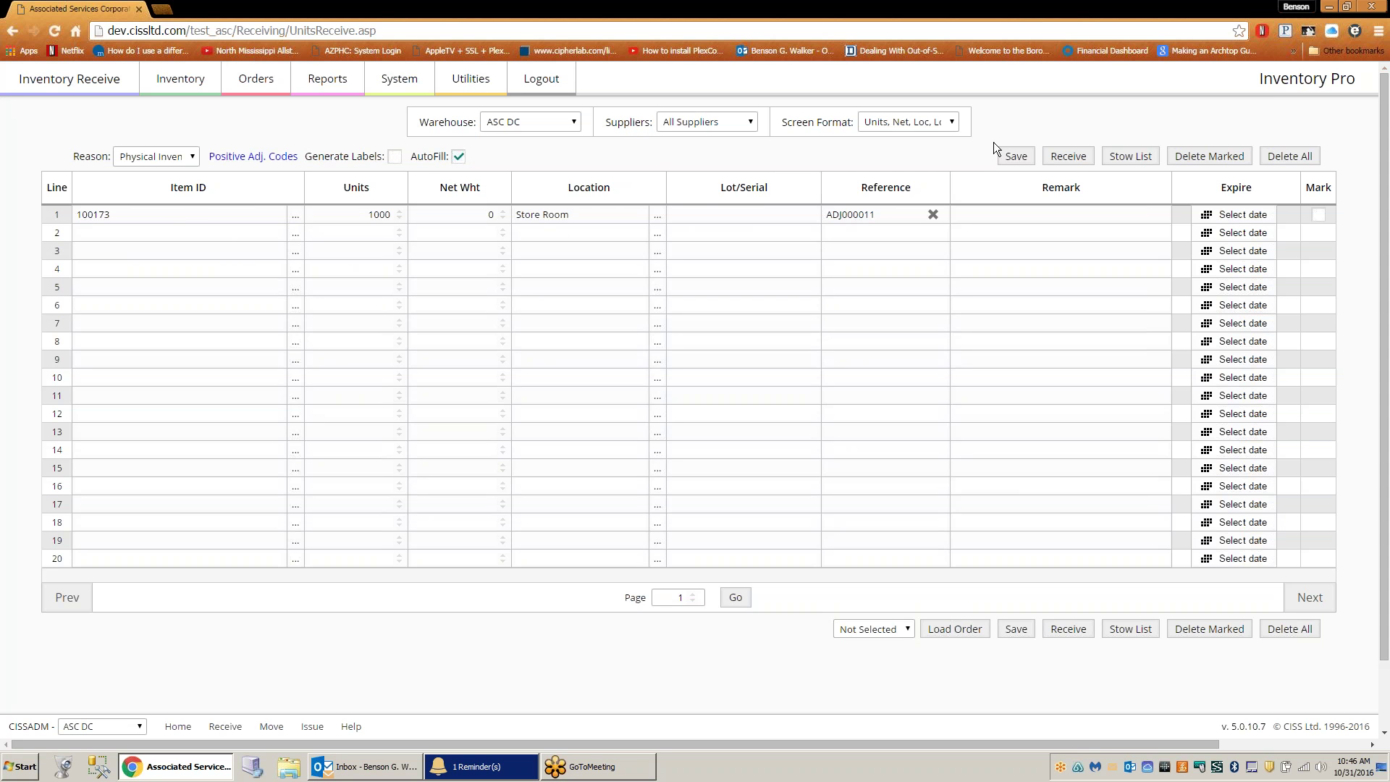
pyautogui.click(1076, 157)
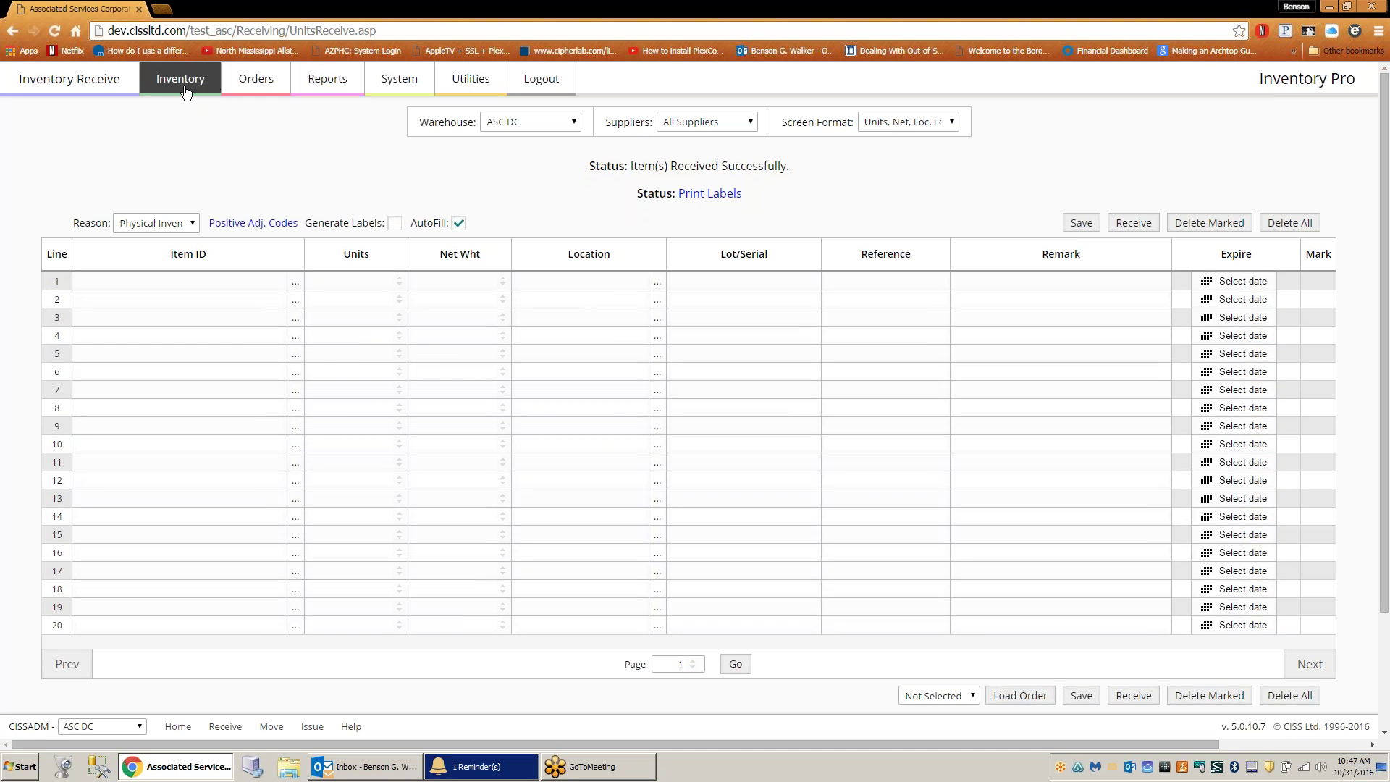
pyautogui.click(186, 86)
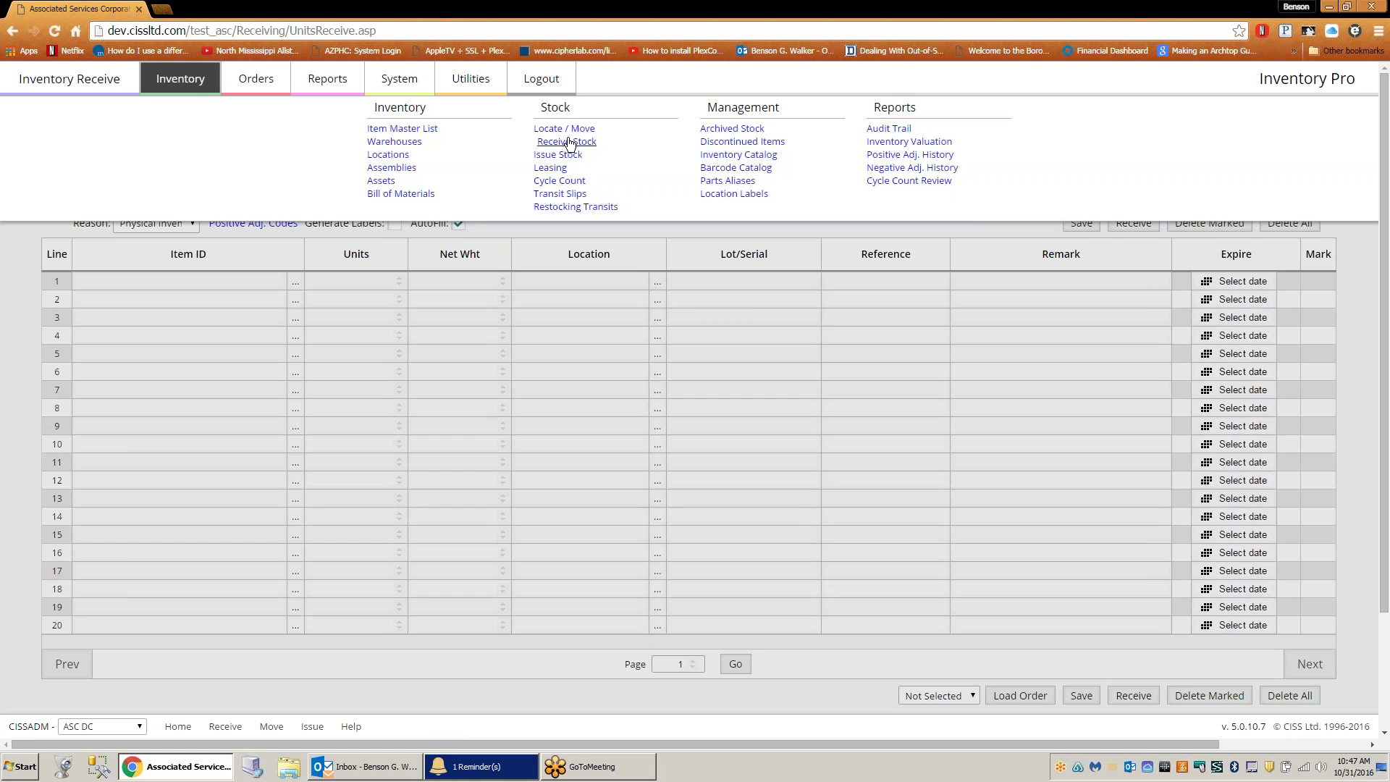
# - Open Place Units In Transit and filter the units list to pasted item 100173
pyautogui.click(569, 134)
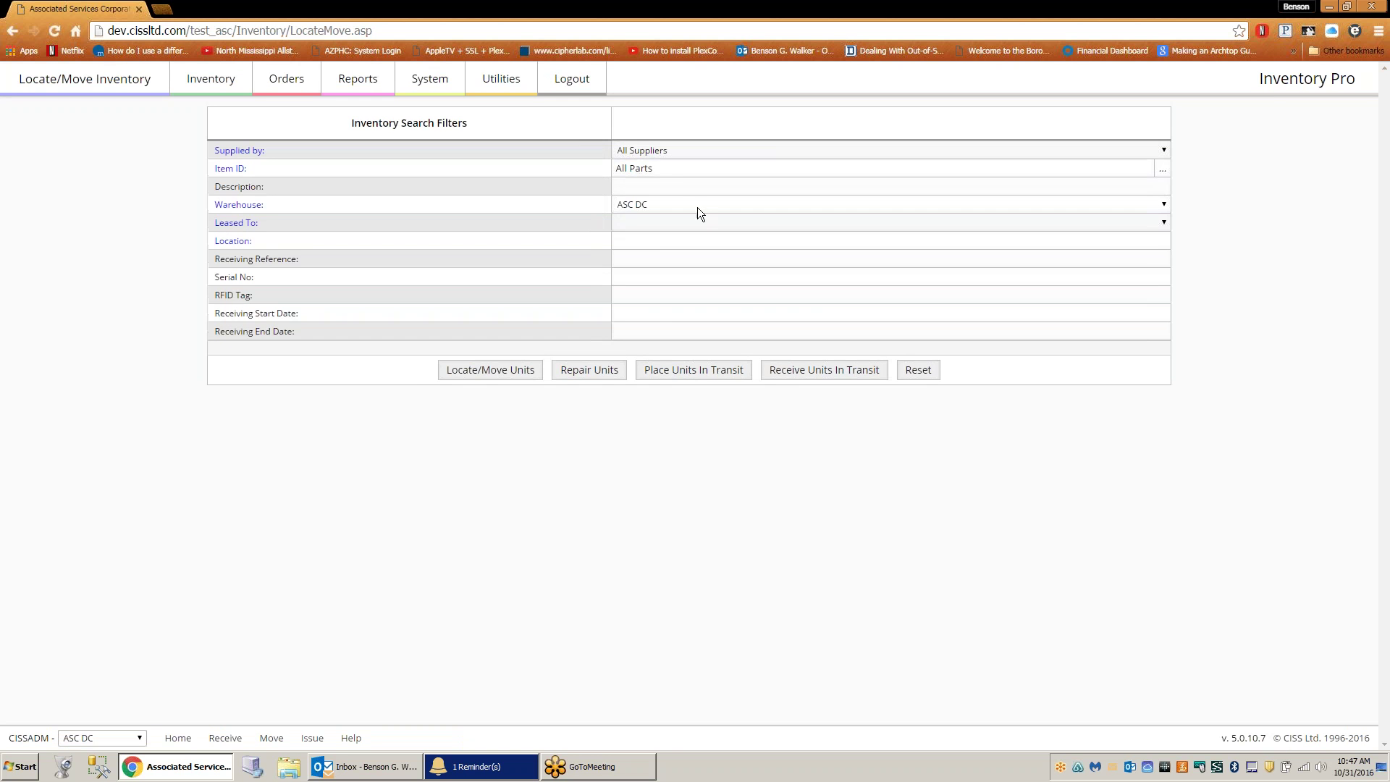
pyautogui.click(694, 378)
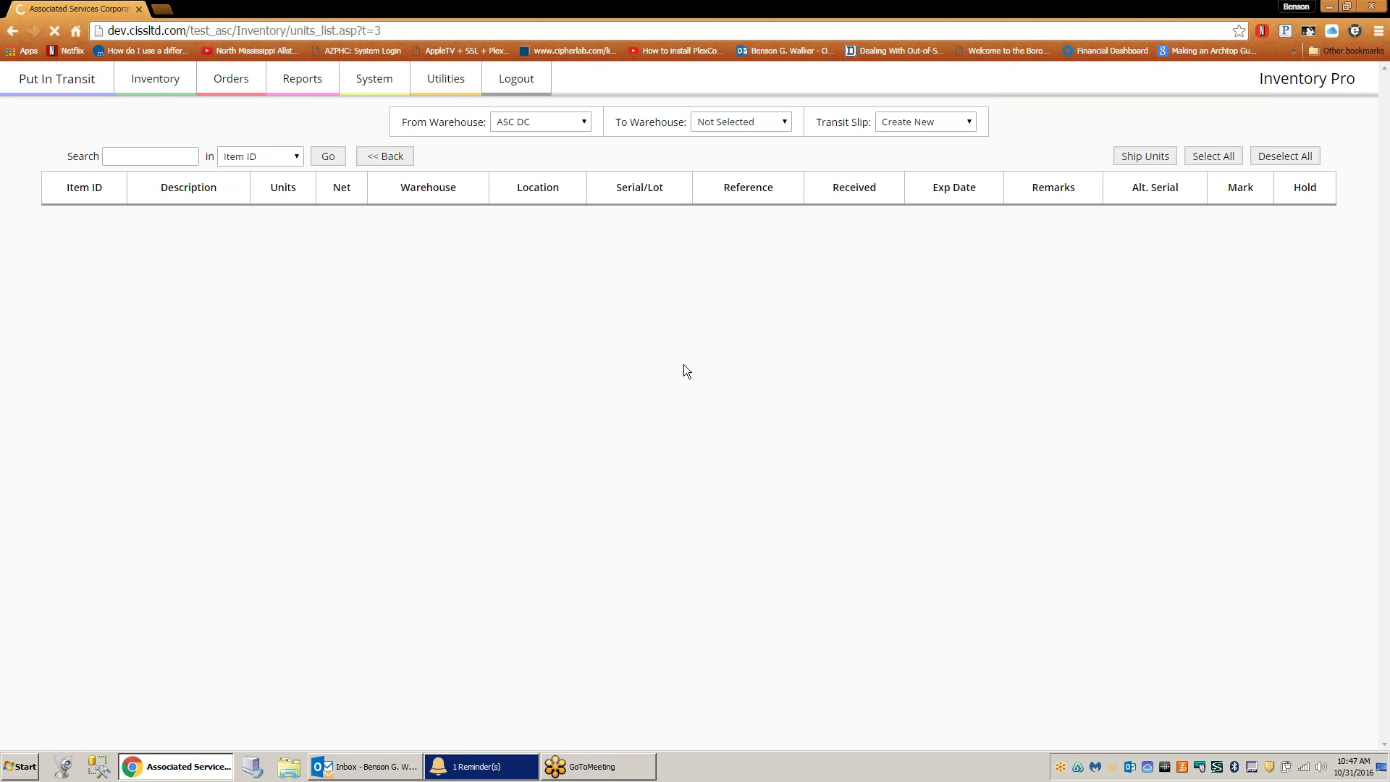
pyautogui.rightClick(181, 163)
pyautogui.click(225, 242)
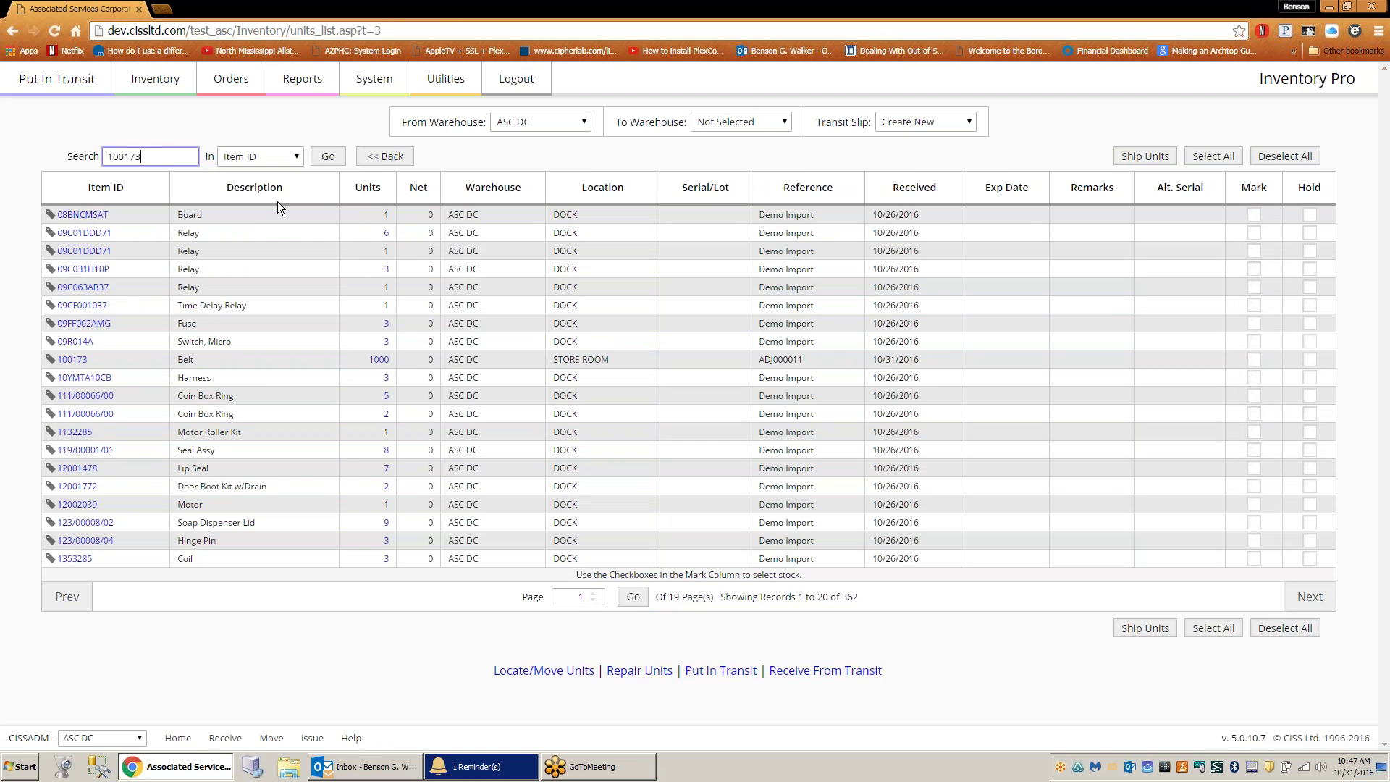
pyautogui.click(325, 156)
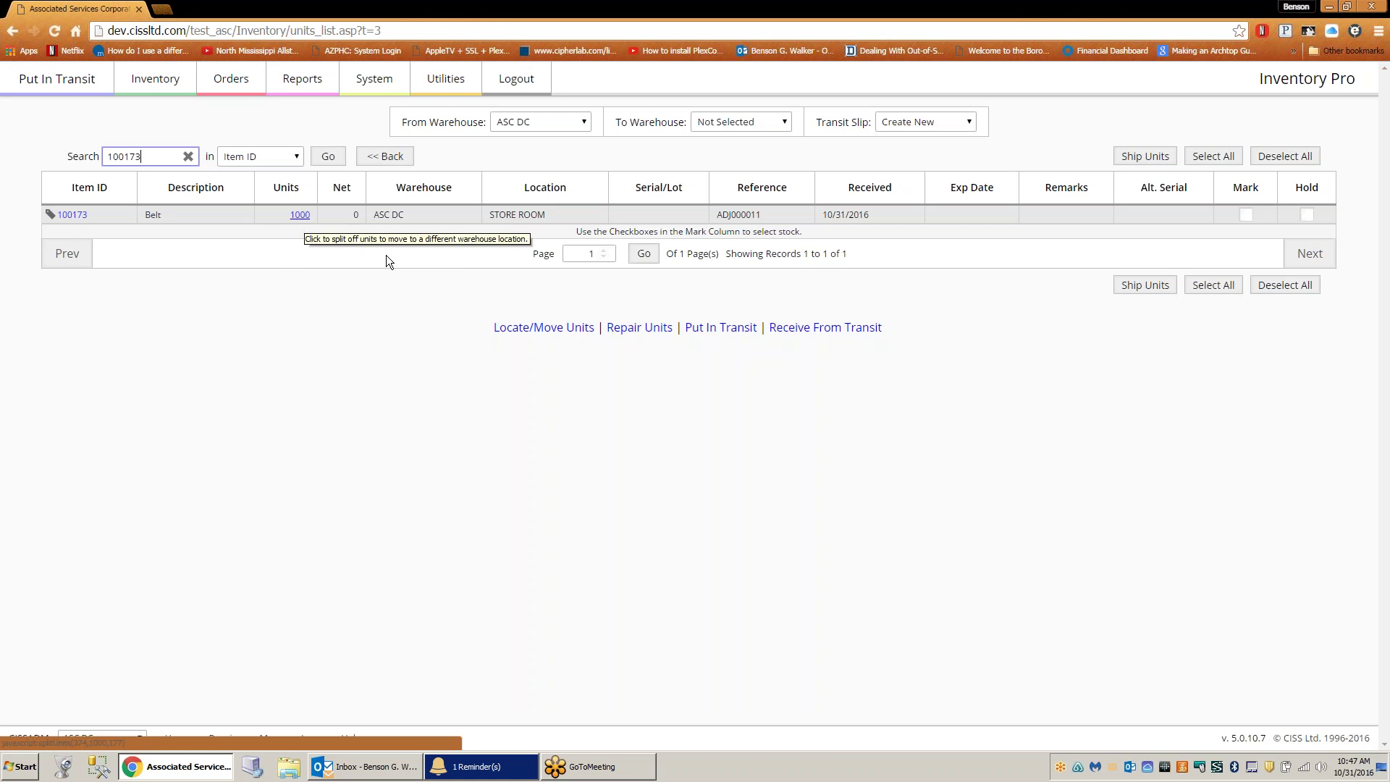
# - Split 100 of the 1000 Belt units off and ship them to VAN02
pyautogui.click(300, 216)
pyautogui.write('100')
pyautogui.click(725, 172)
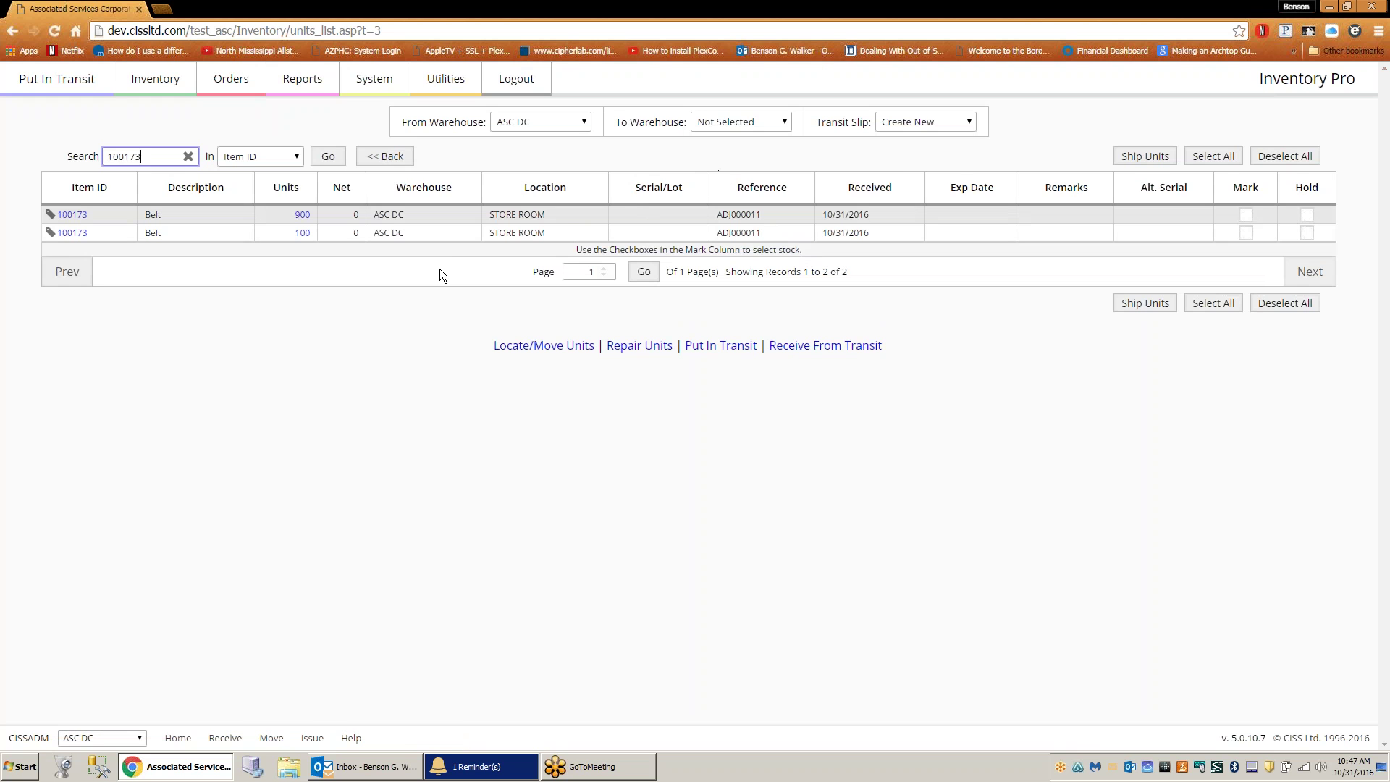
pyautogui.click(730, 120)
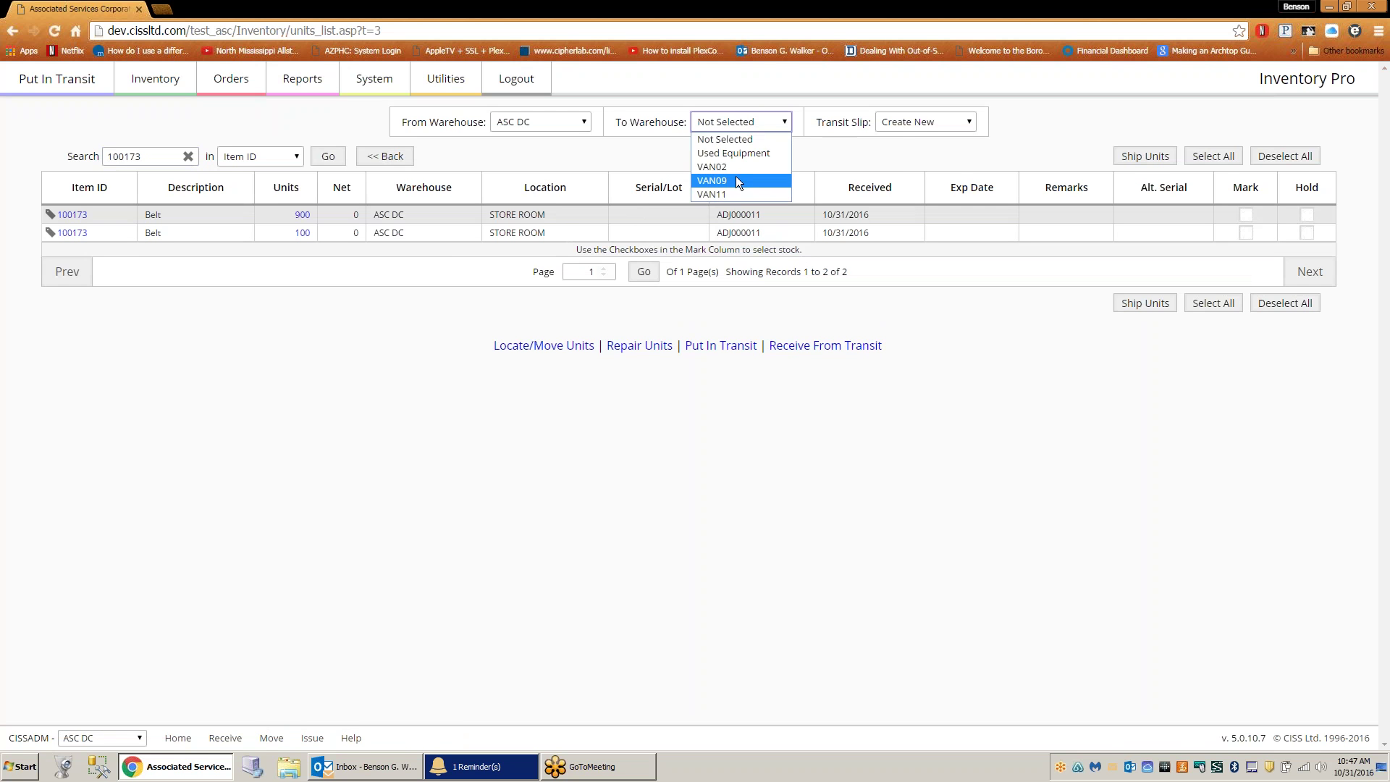
pyautogui.click(735, 167)
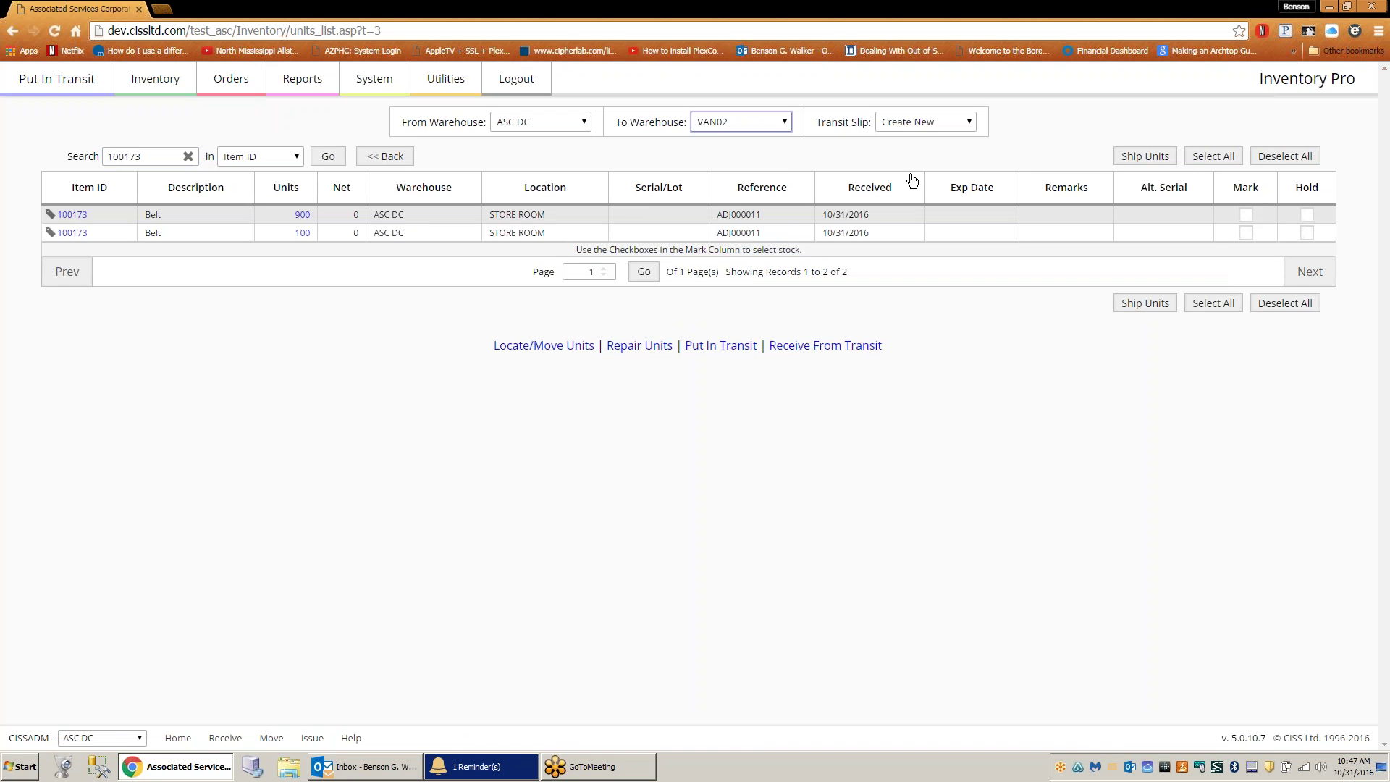
pyautogui.click(1246, 234)
pyautogui.click(1145, 157)
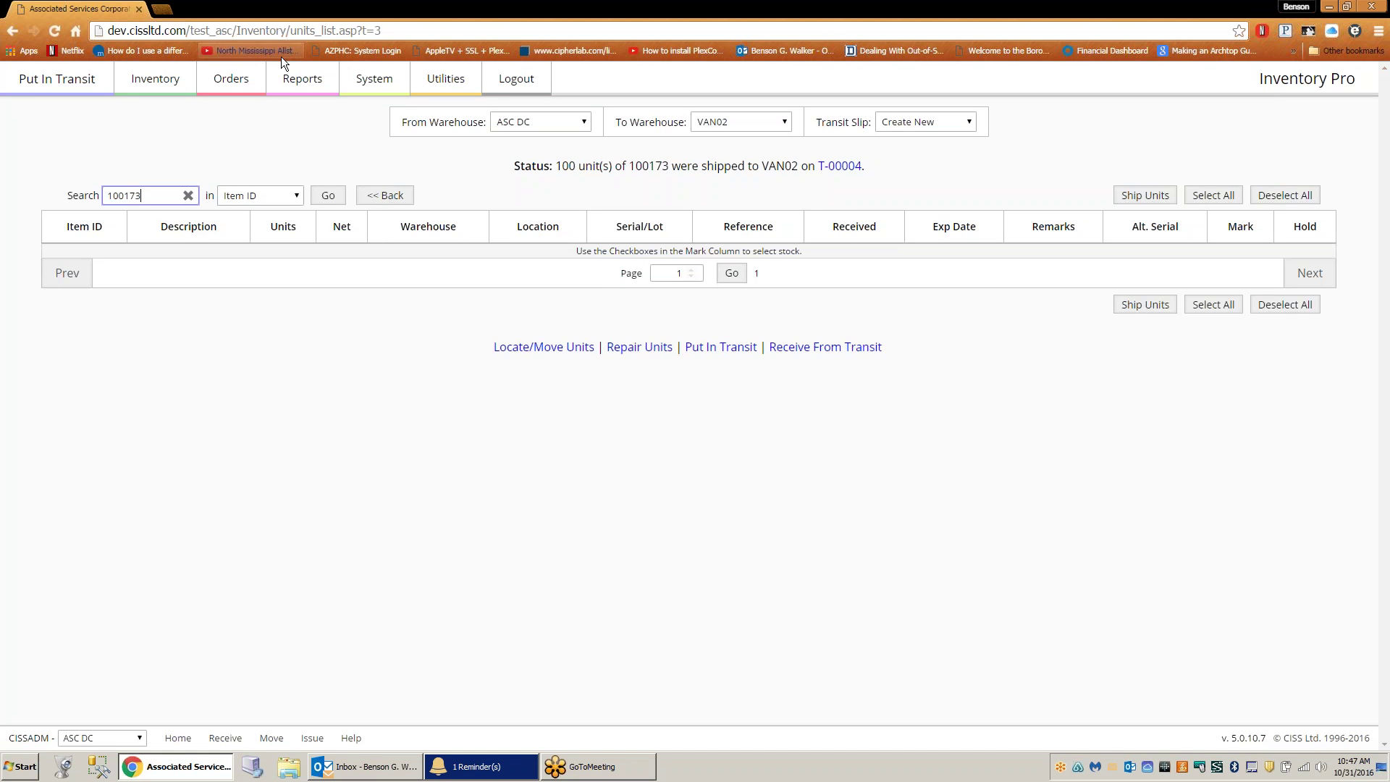
pyautogui.click(145, 81)
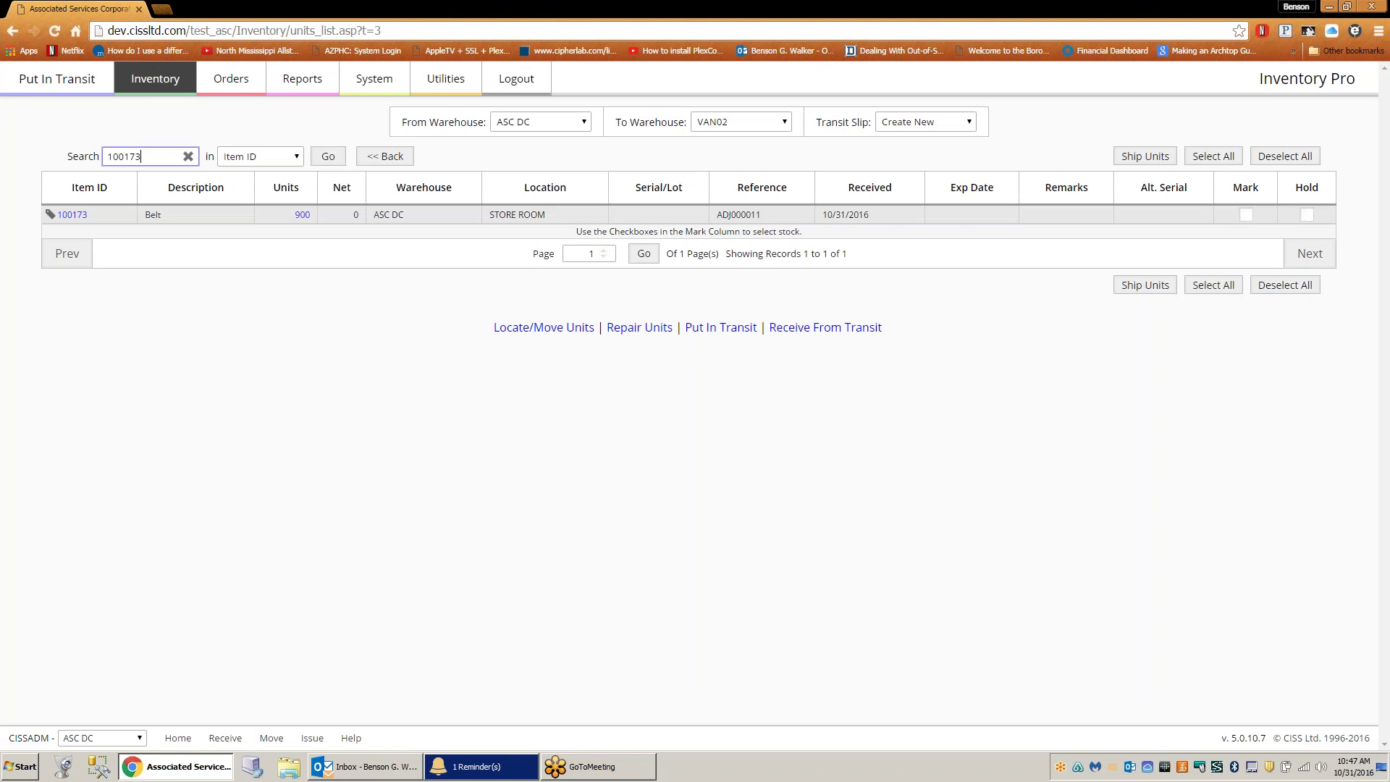
# - In the Item Master List, view item 100173's 900 in-stock units, then return to the list
pyautogui.moveTo(242, 102)
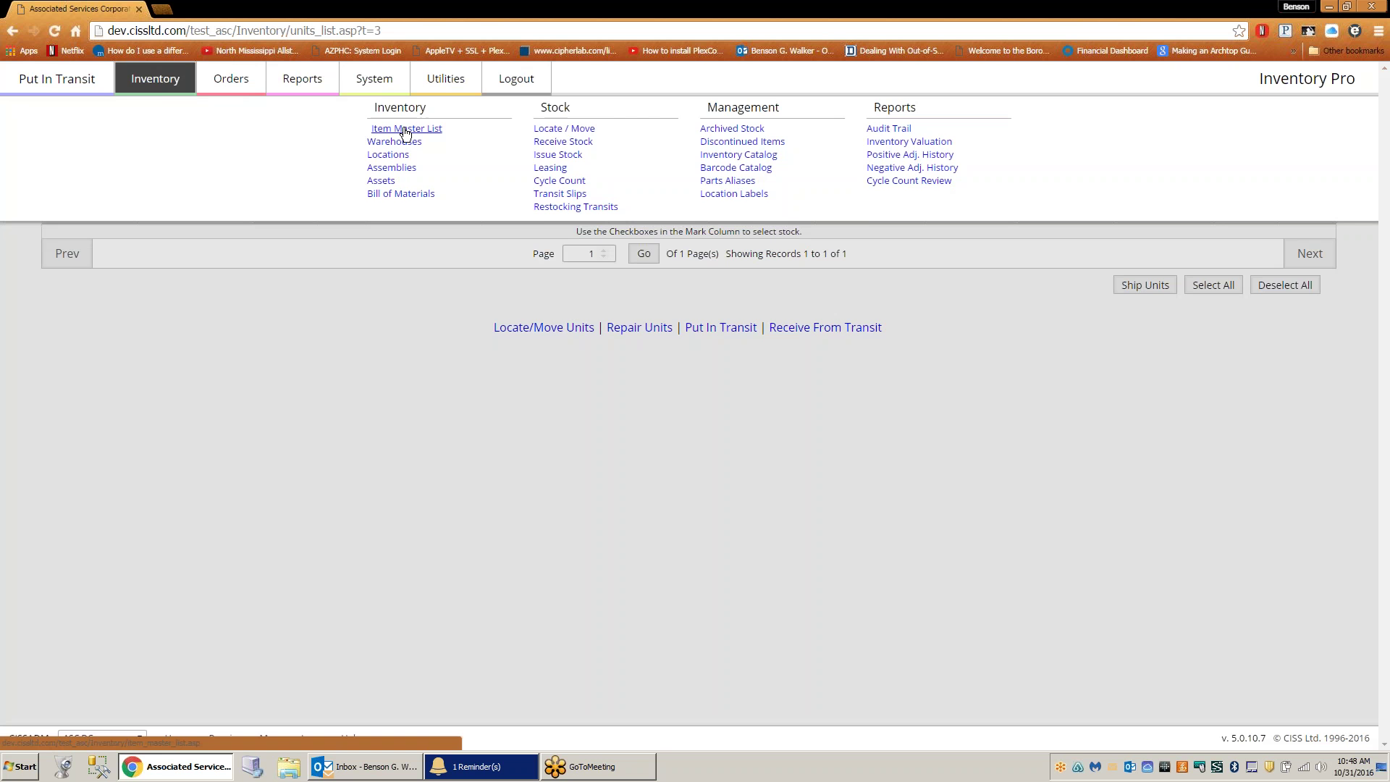
pyautogui.click(406, 131)
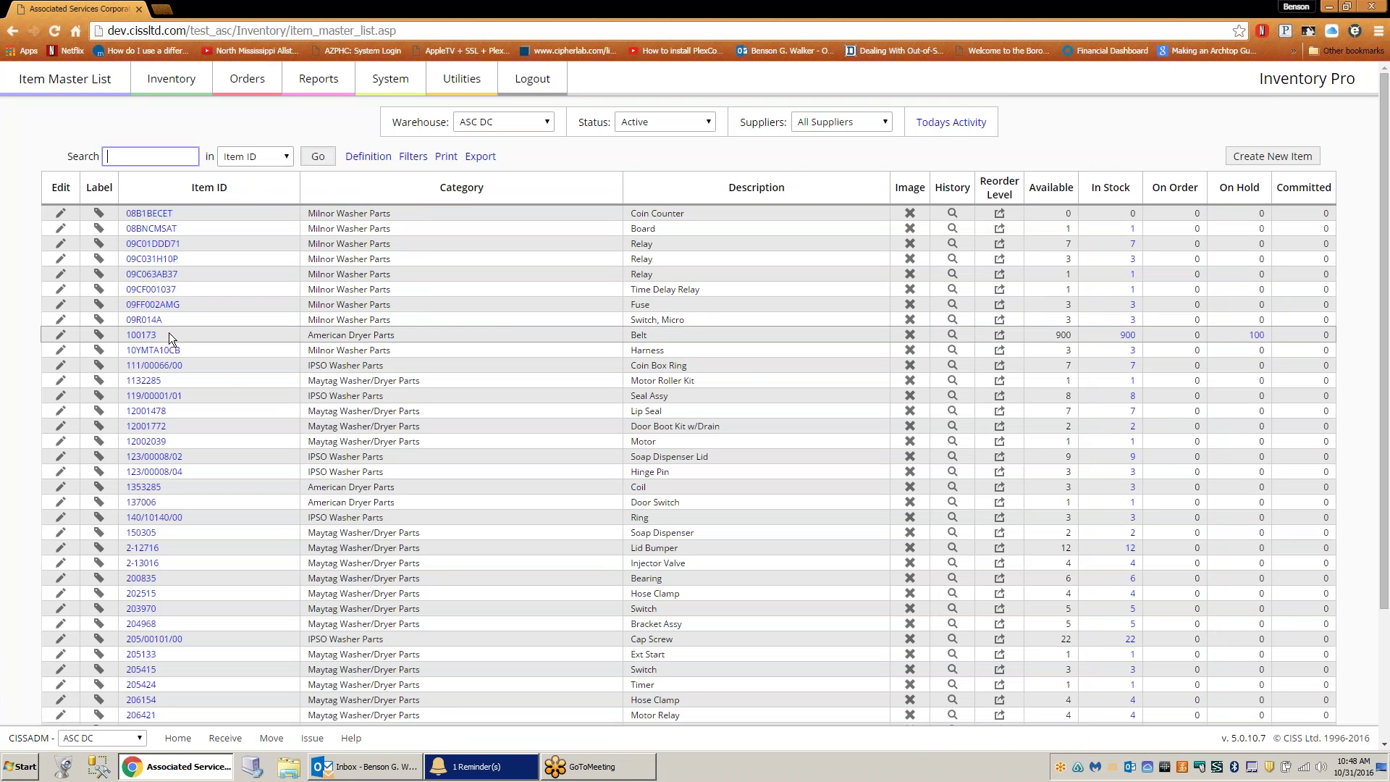
pyautogui.click(1126, 334)
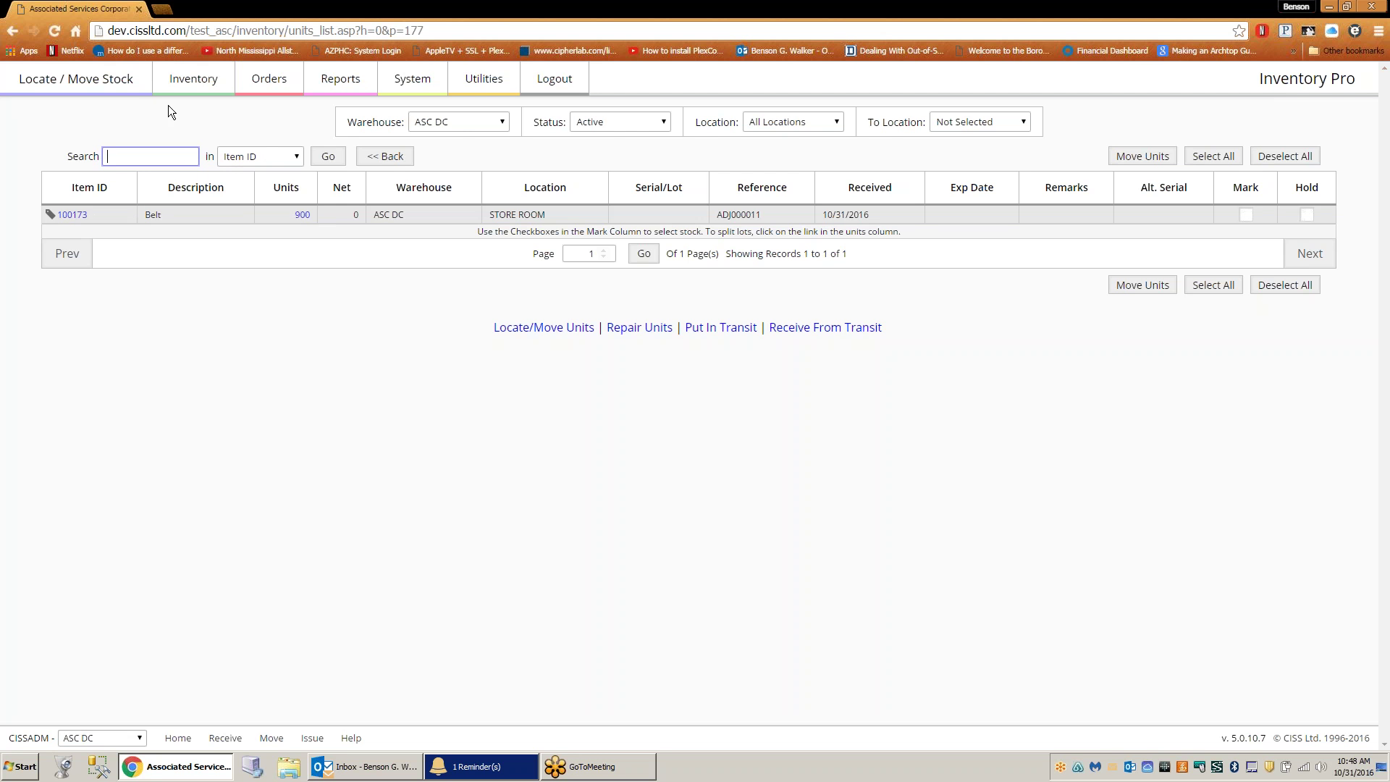
pyautogui.click(12, 31)
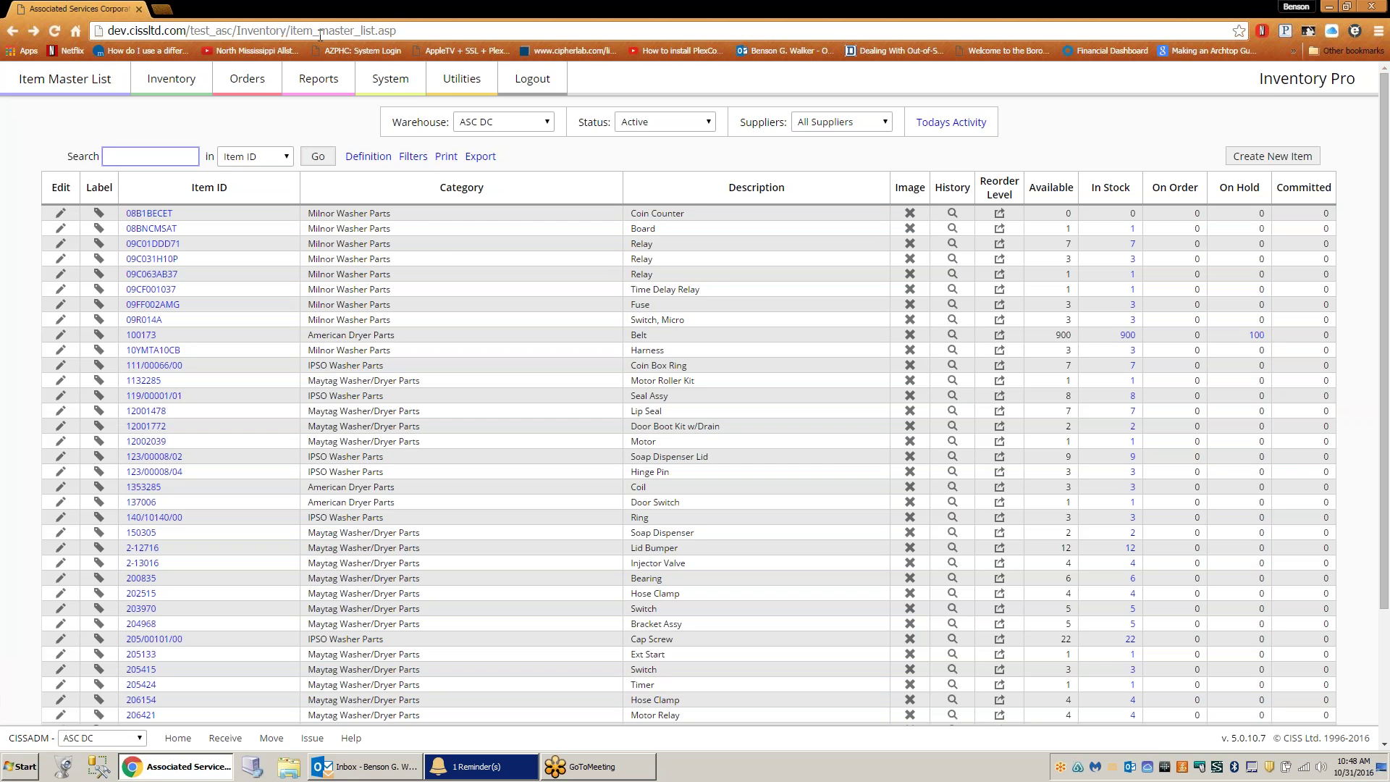
pyautogui.click(187, 84)
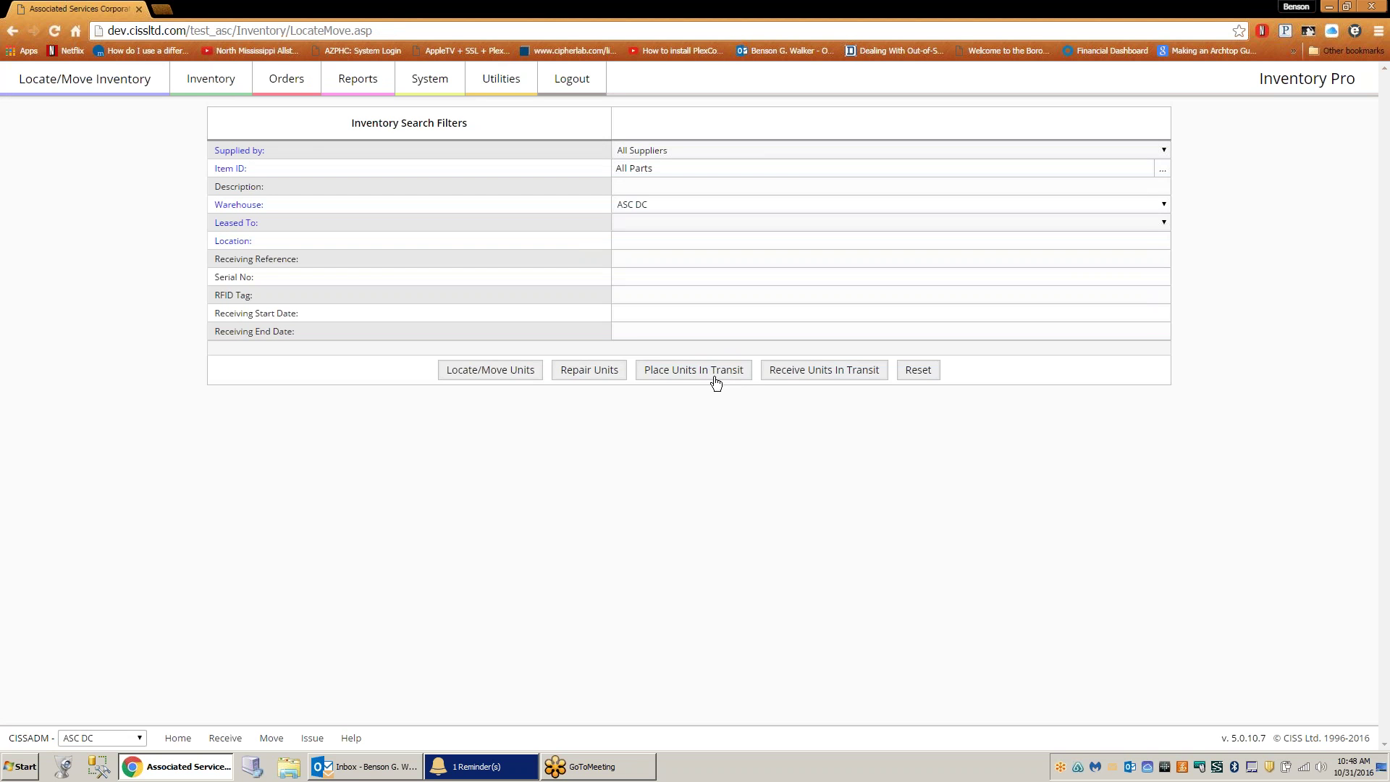
# - In Place Units In Transit, search for Motor item 12002039 and mark its row
pyautogui.click(715, 370)
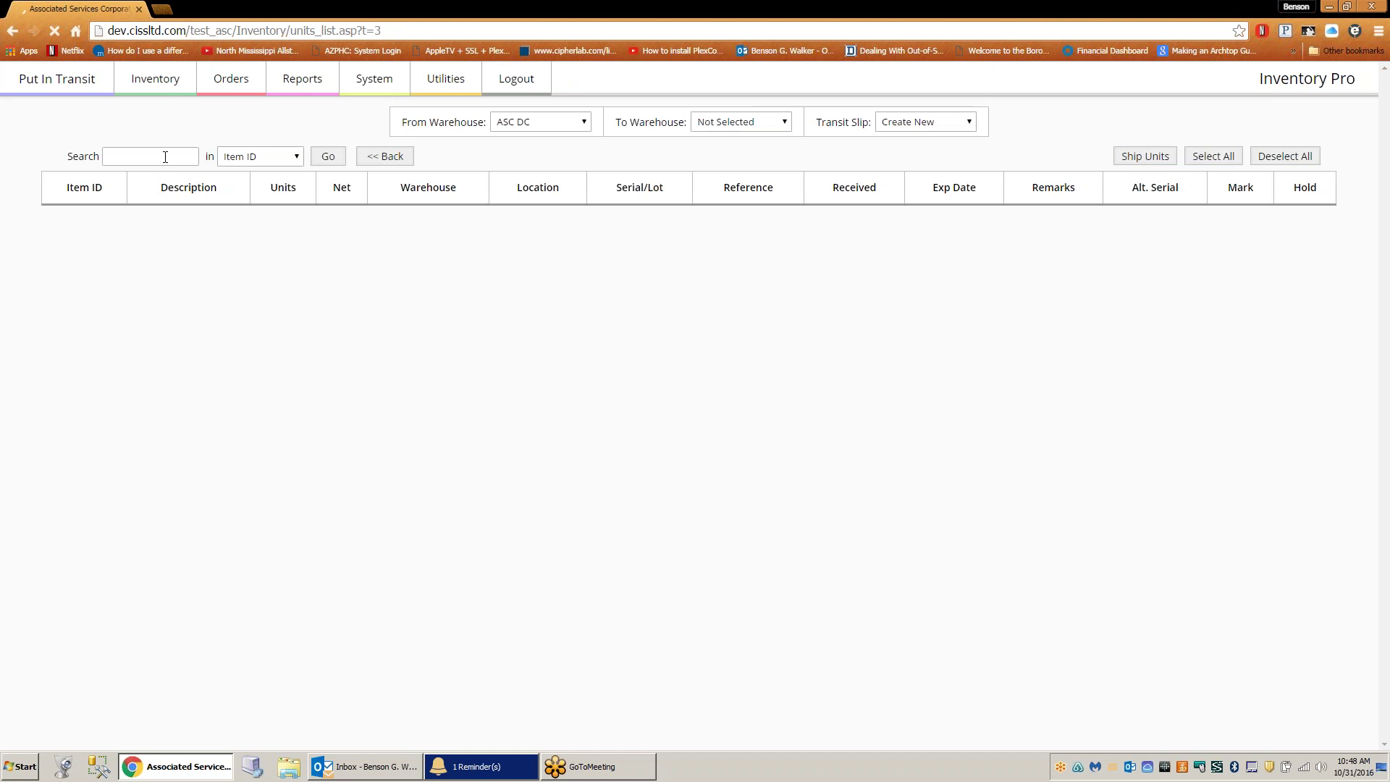
pyautogui.click(164, 156)
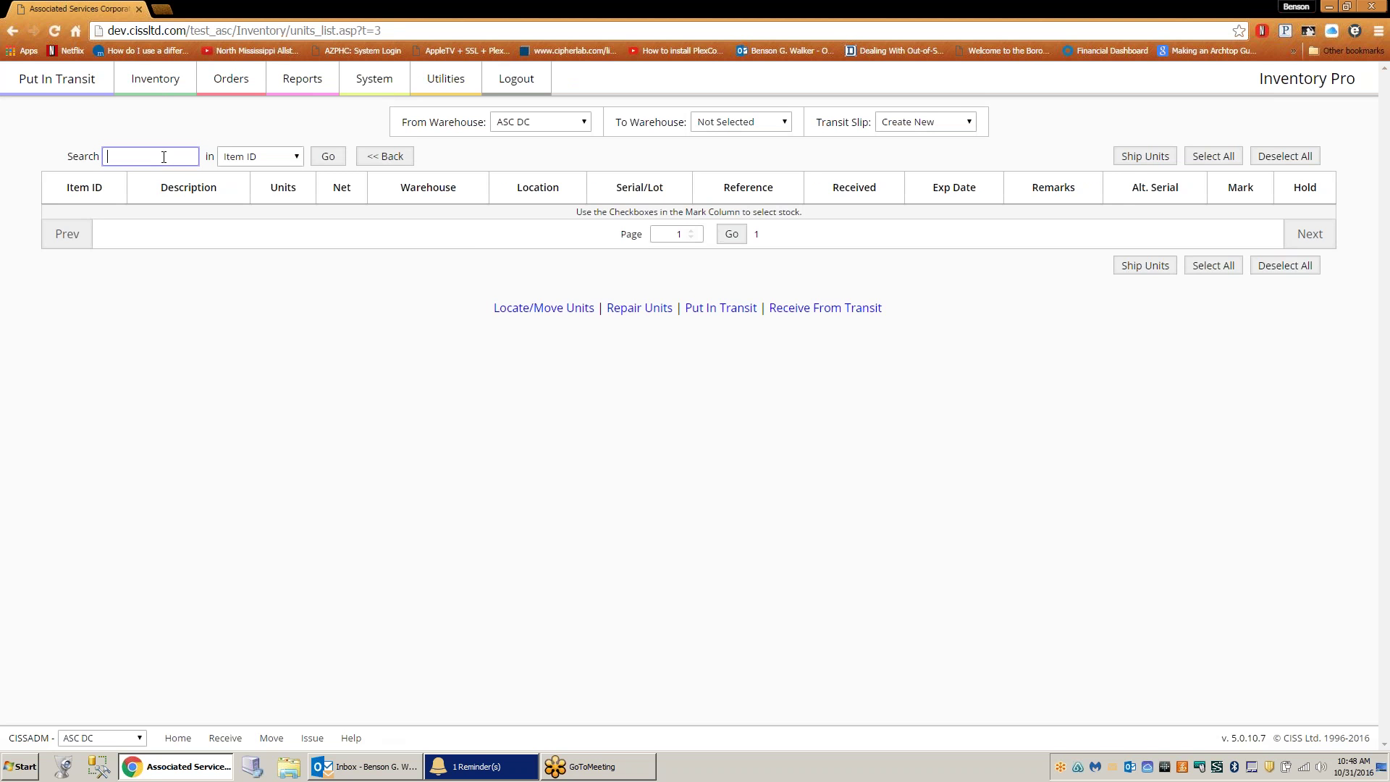
pyautogui.write('1200')
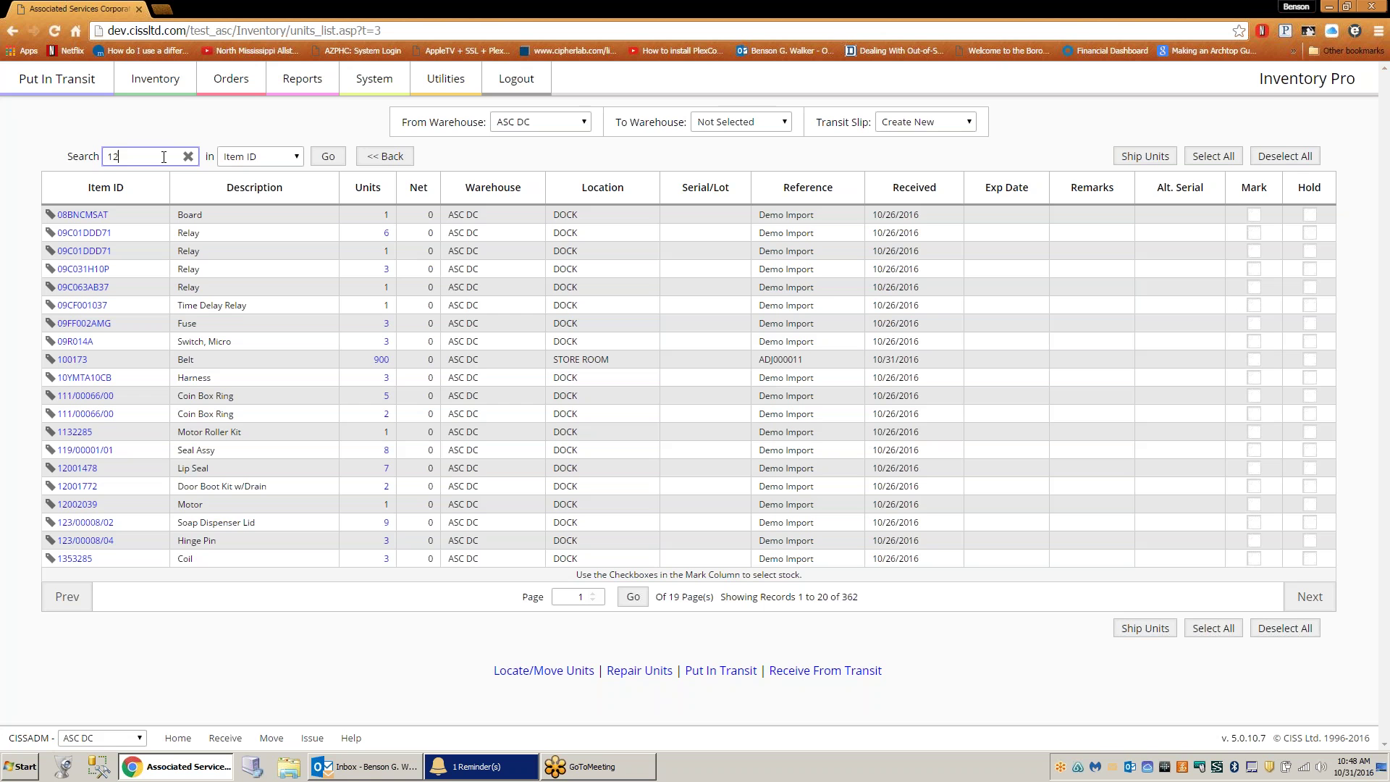
pyautogui.write('2039')
pyautogui.click(328, 157)
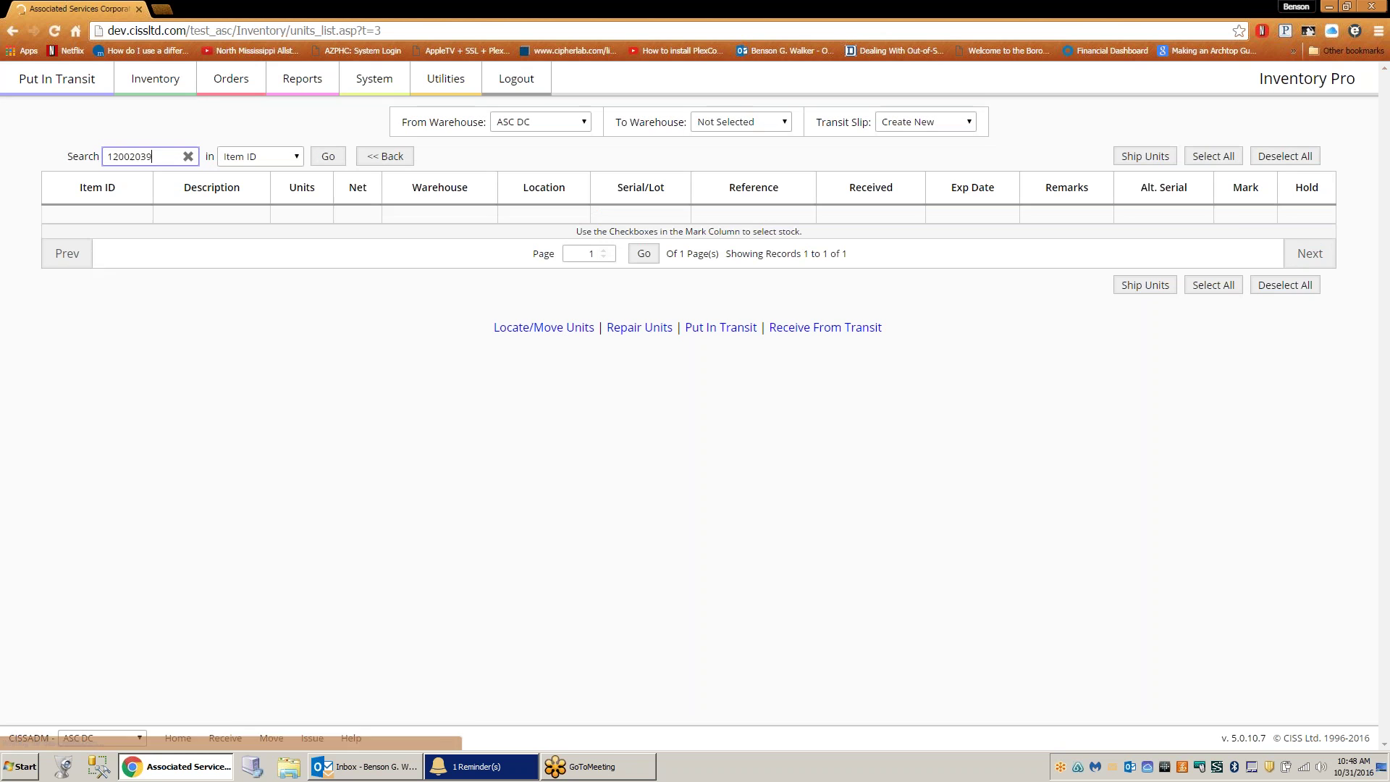
pyautogui.click(1245, 215)
# - Ship the Motor unit on existing transit slip T-00004 and open the slip to read it
pyautogui.click(966, 123)
pyautogui.click(971, 130)
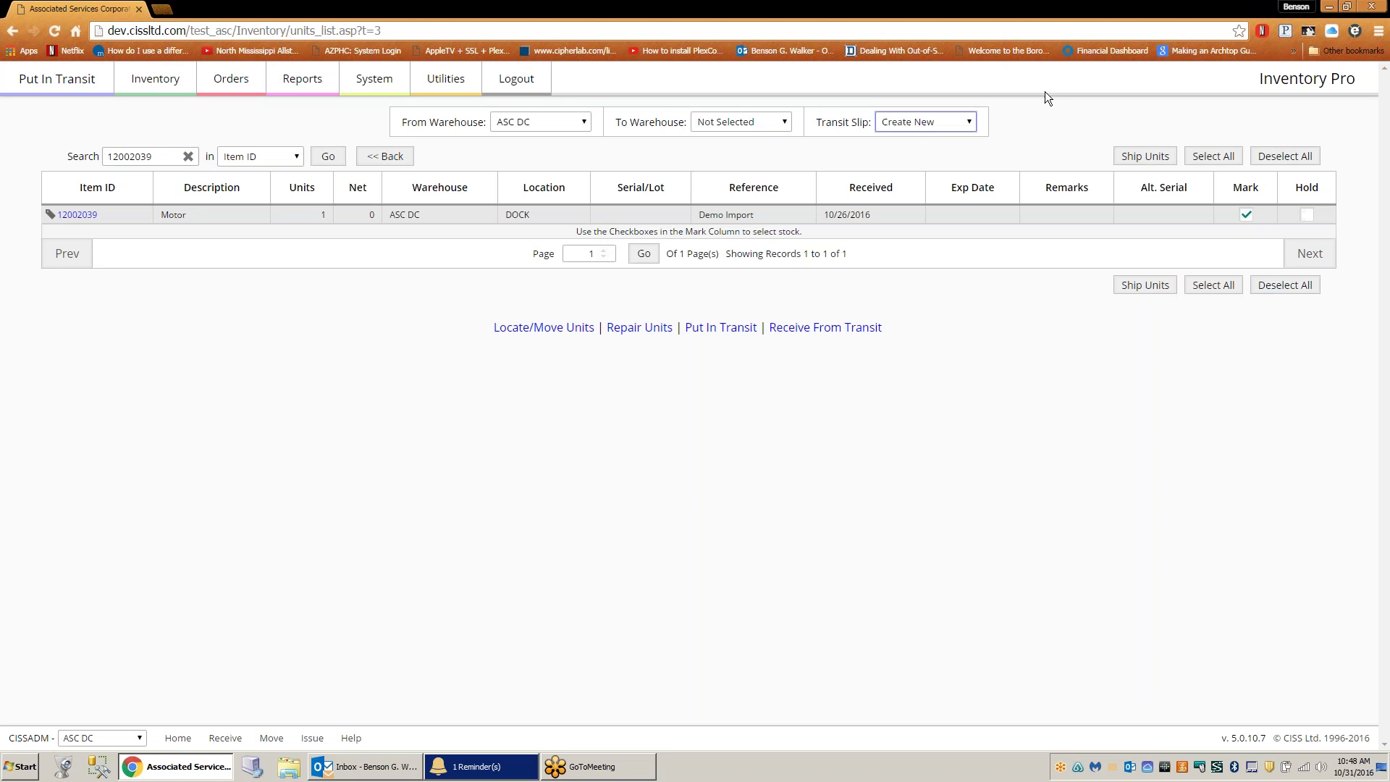
pyautogui.click(1144, 286)
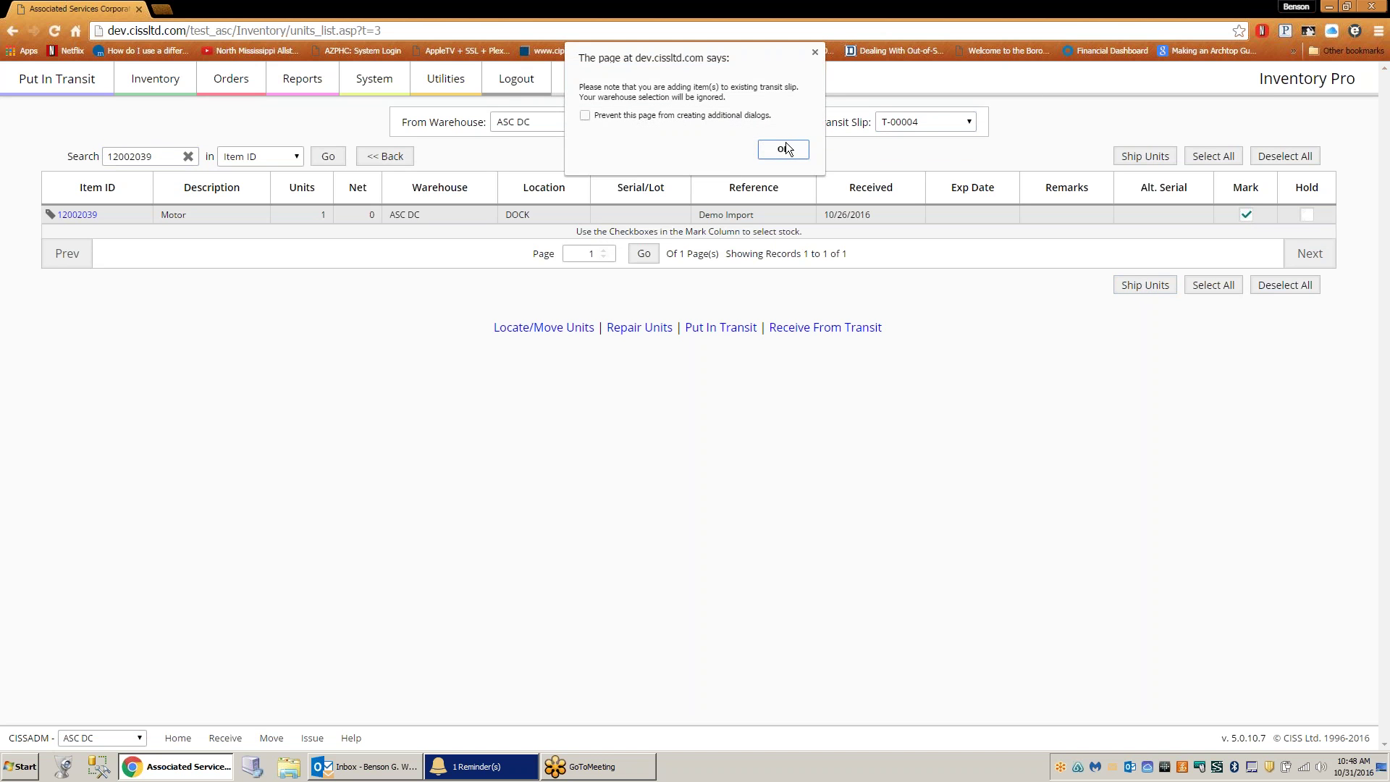
pyautogui.click(783, 149)
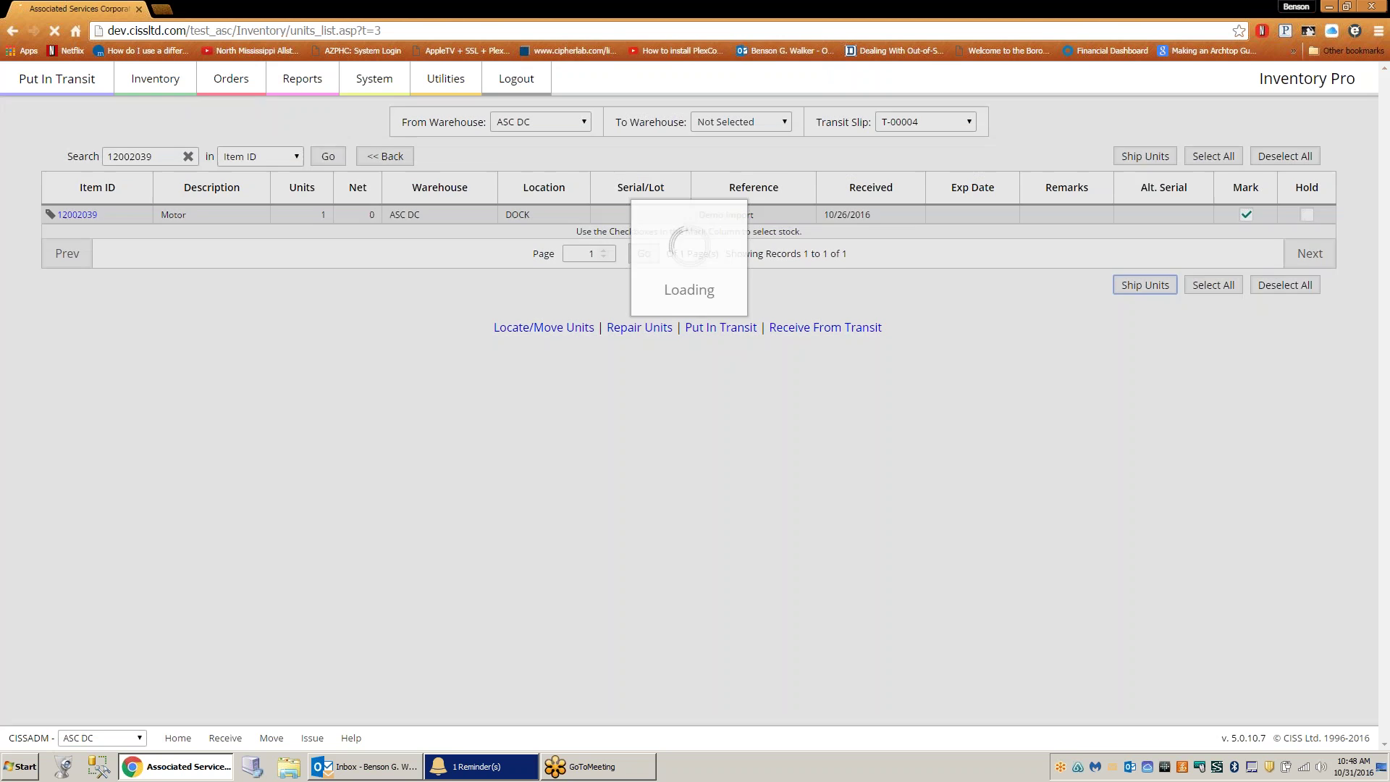
pyautogui.click(850, 168)
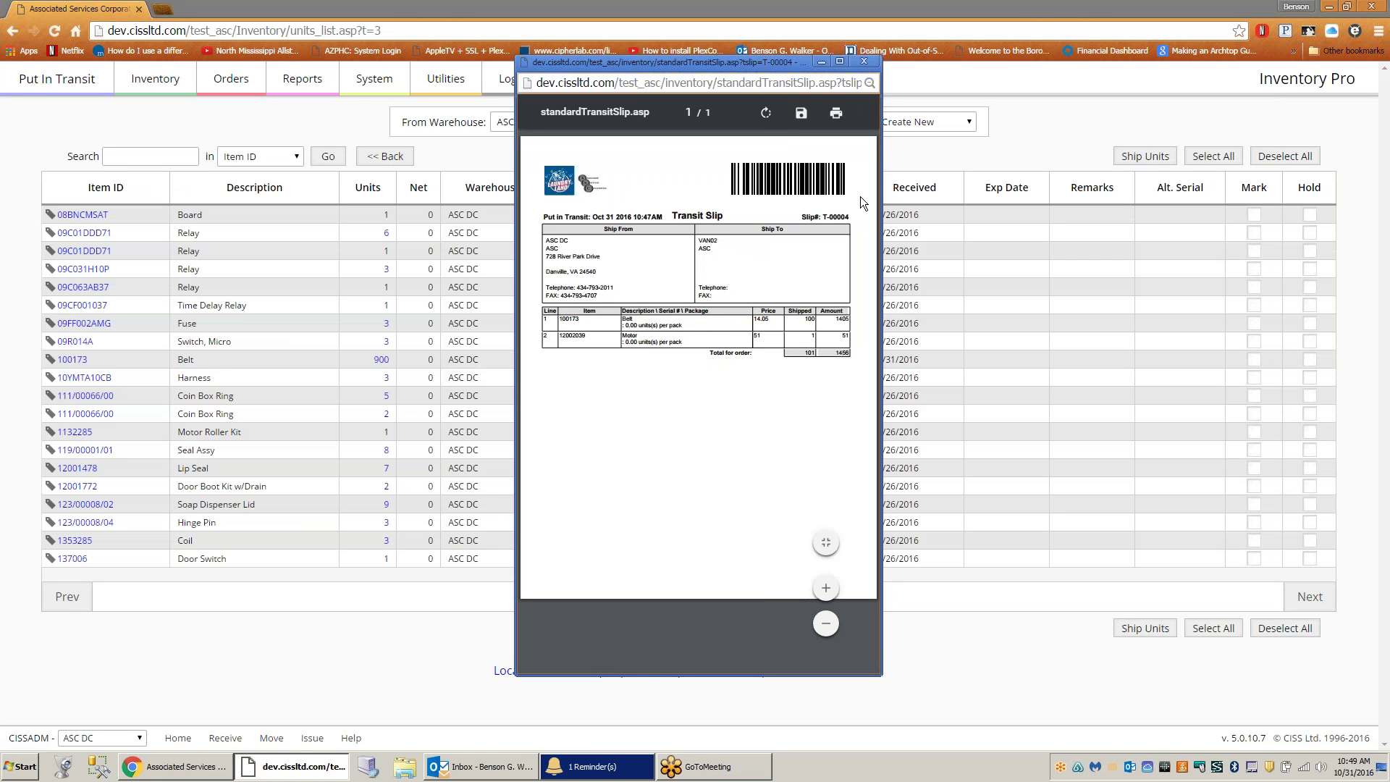
pyautogui.moveTo(880, 196); pyautogui.dragTo(1126, 194)
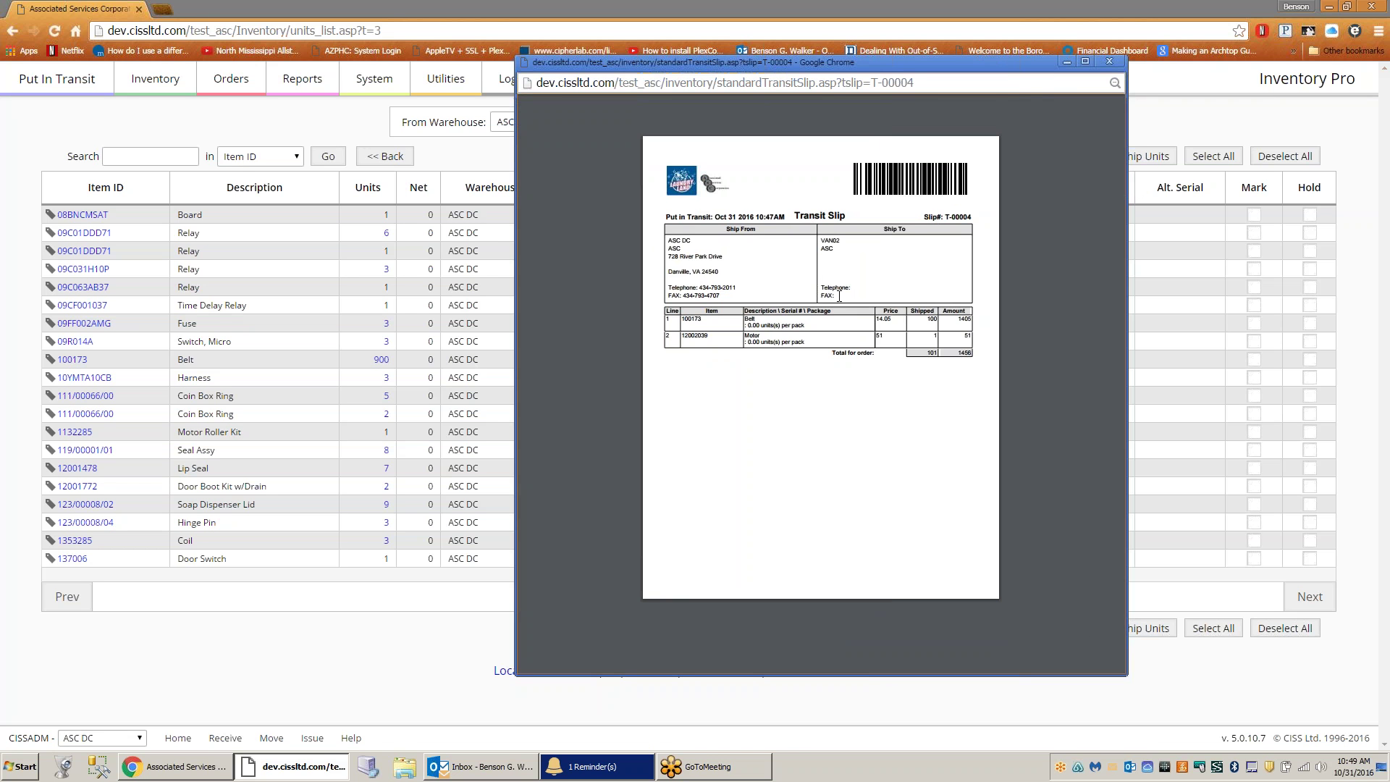
pyautogui.click(164, 126)
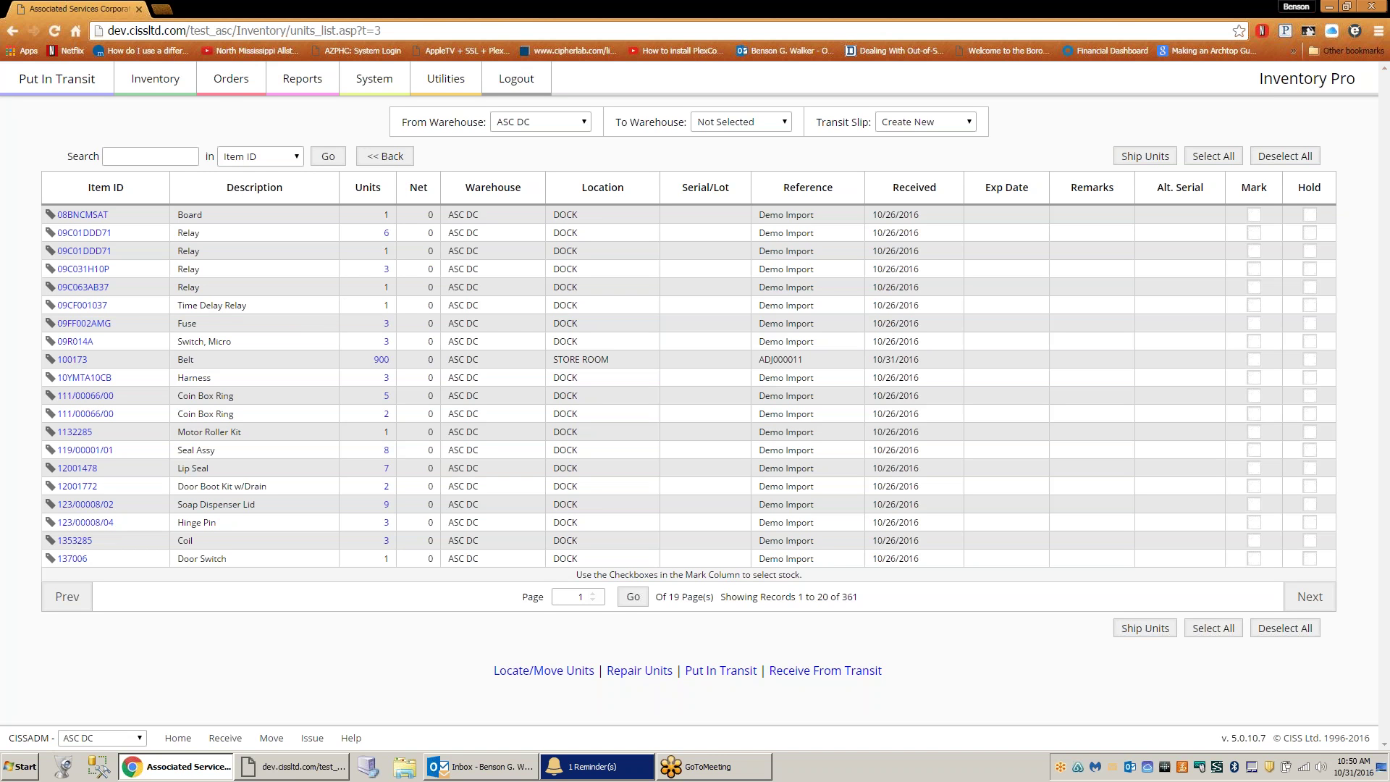
# - Bring up the Orders menu with its customer and shipping order pages
pyautogui.click(232, 86)
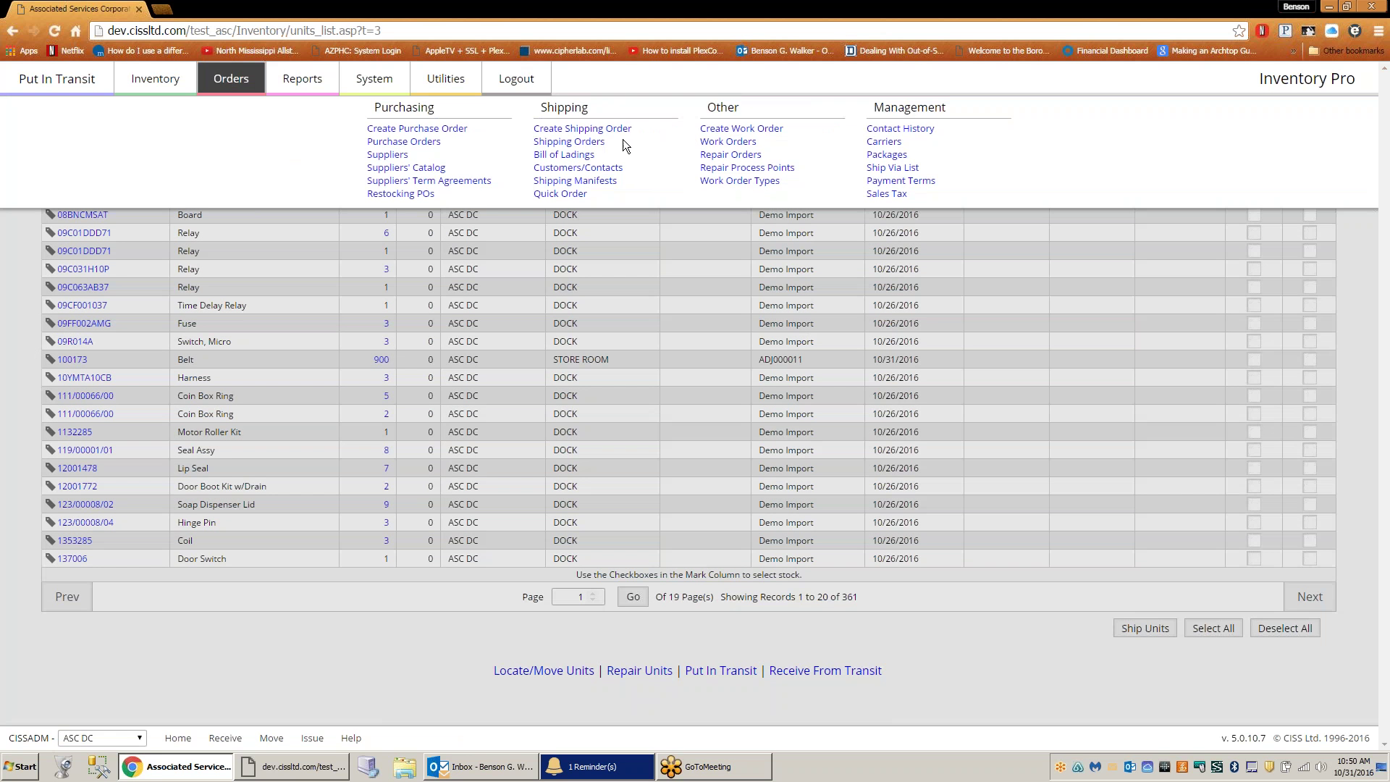
# - Start a new customer from the Customers list and enter its Customer ID
pyautogui.click(579, 168)
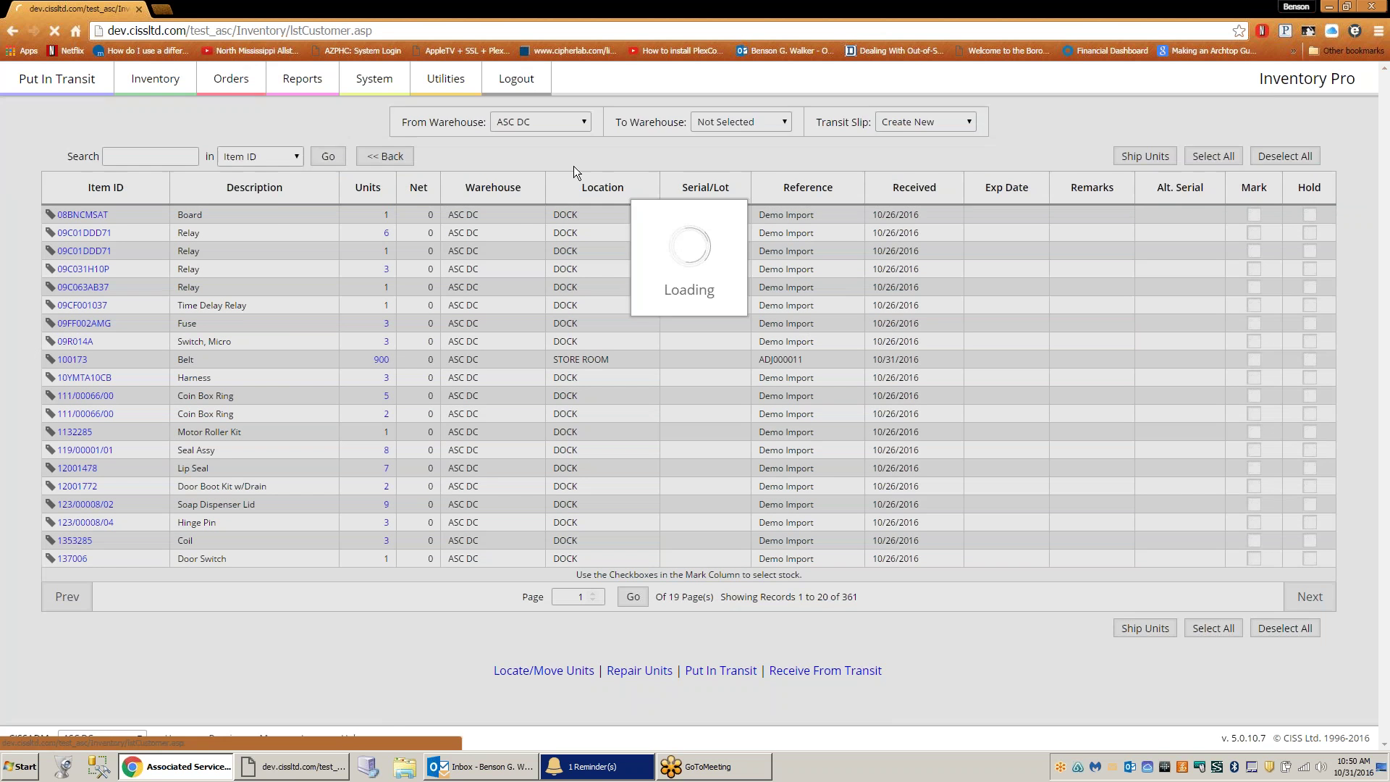
pyautogui.click(1246, 158)
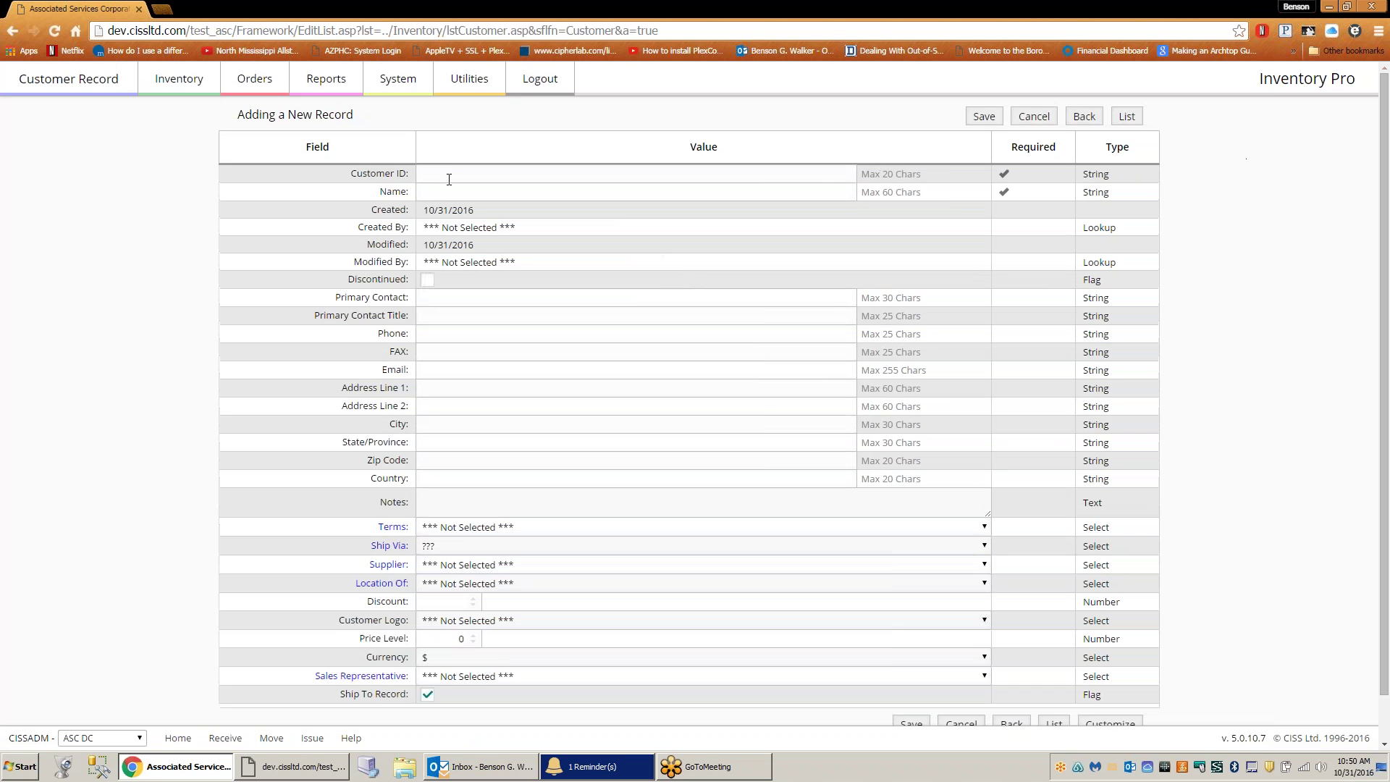
pyautogui.click(449, 175)
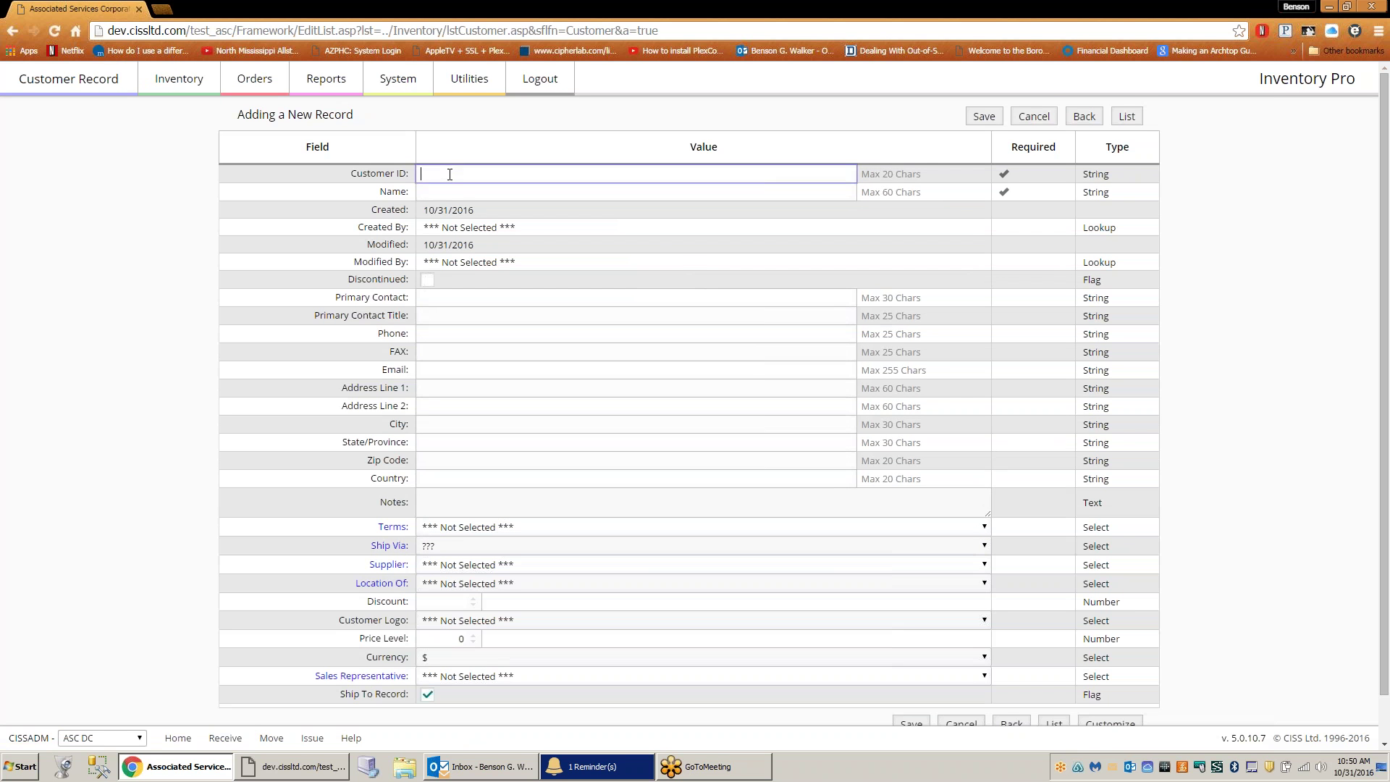
pyautogui.write('LA')
pyautogui.press('BackSpace')
pyautogui.press('BackSpace')
pyautogui.write('Laundry1')
# - Copy the Customer ID into the Name field and save the new customer
pyautogui.moveTo(457, 173); pyautogui.dragTo(365, 183)
pyautogui.hotkey('ctrl', 'c')
pyautogui.click(452, 194)
pyautogui.hotkey('ctrl', 'v')
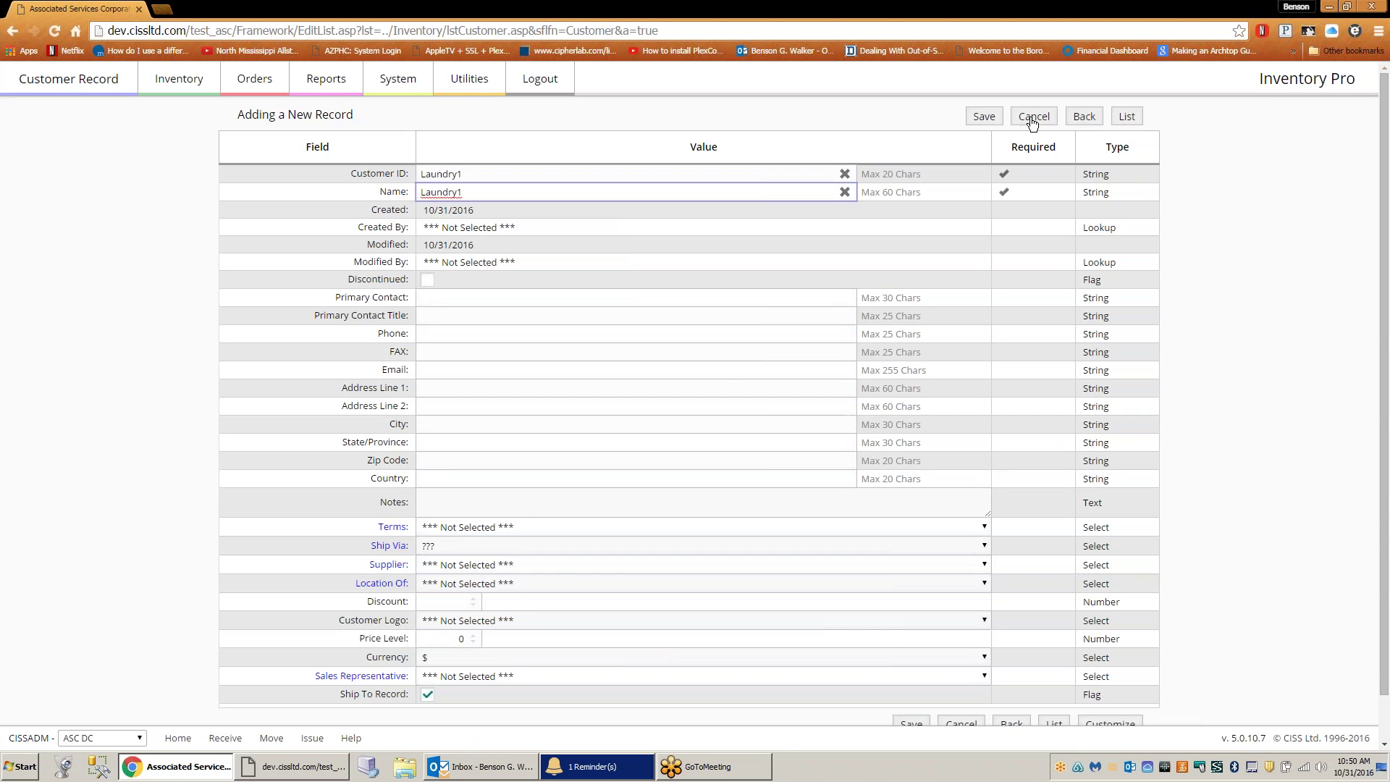
pyautogui.click(983, 116)
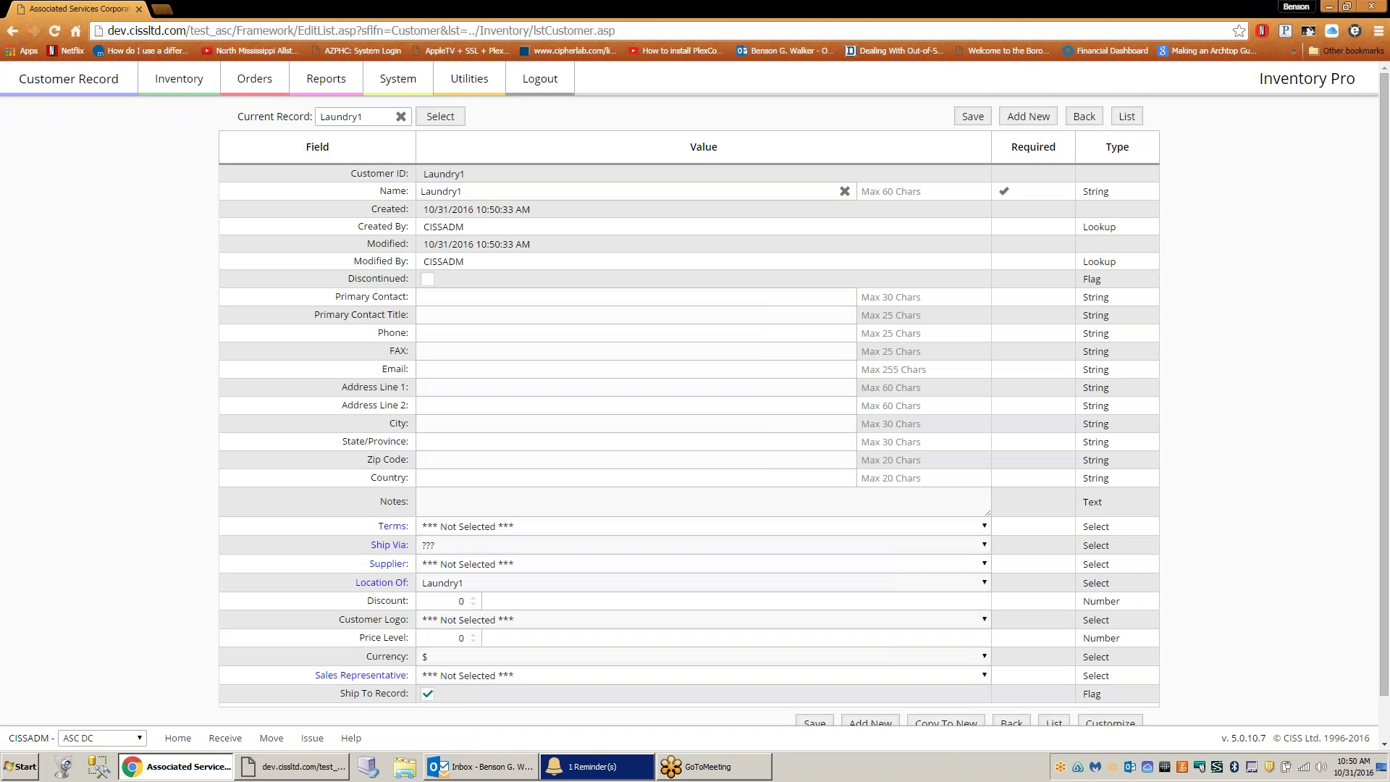
pyautogui.click(250, 84)
# - Create and save a shipping order with the new customer as both Ship To and Bill To
pyautogui.click(587, 132)
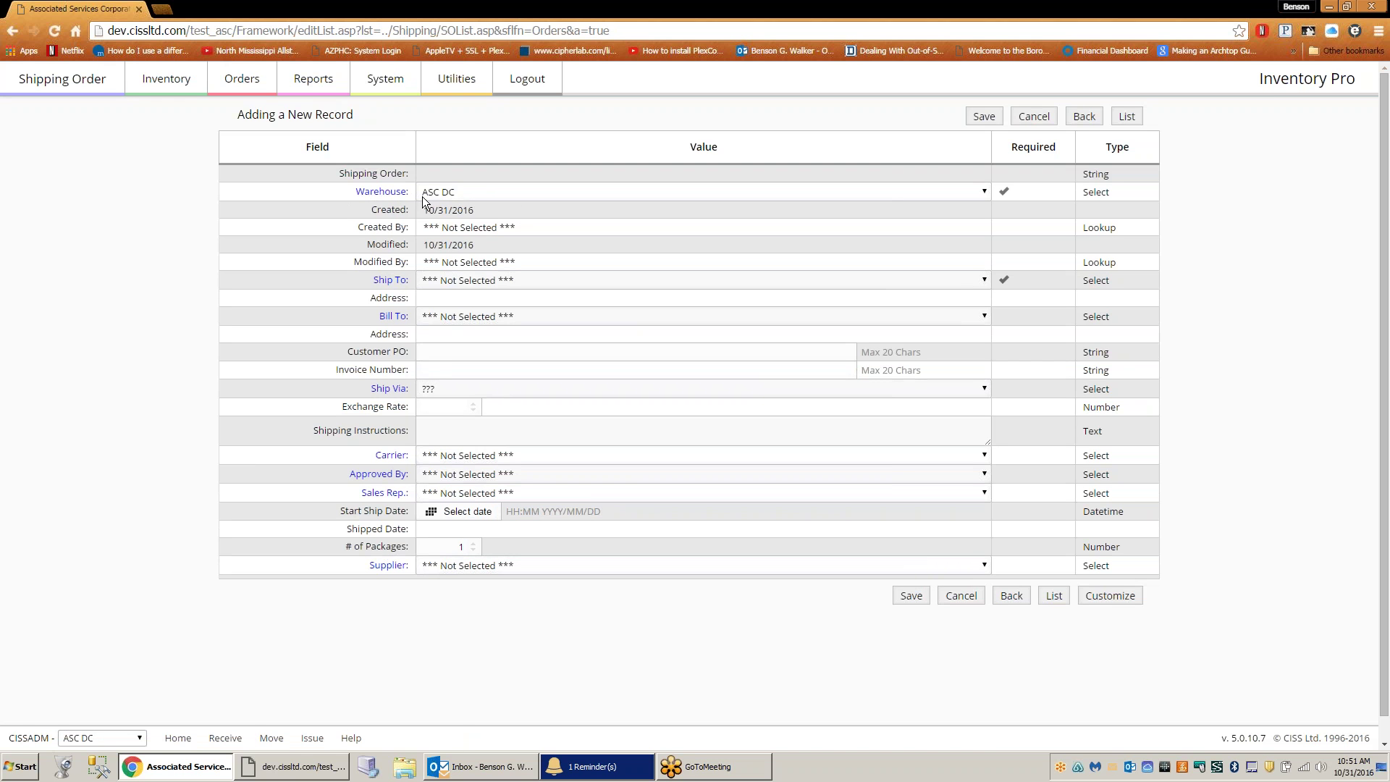
pyautogui.click(493, 280)
pyautogui.click(483, 295)
pyautogui.click(475, 316)
pyautogui.click(471, 330)
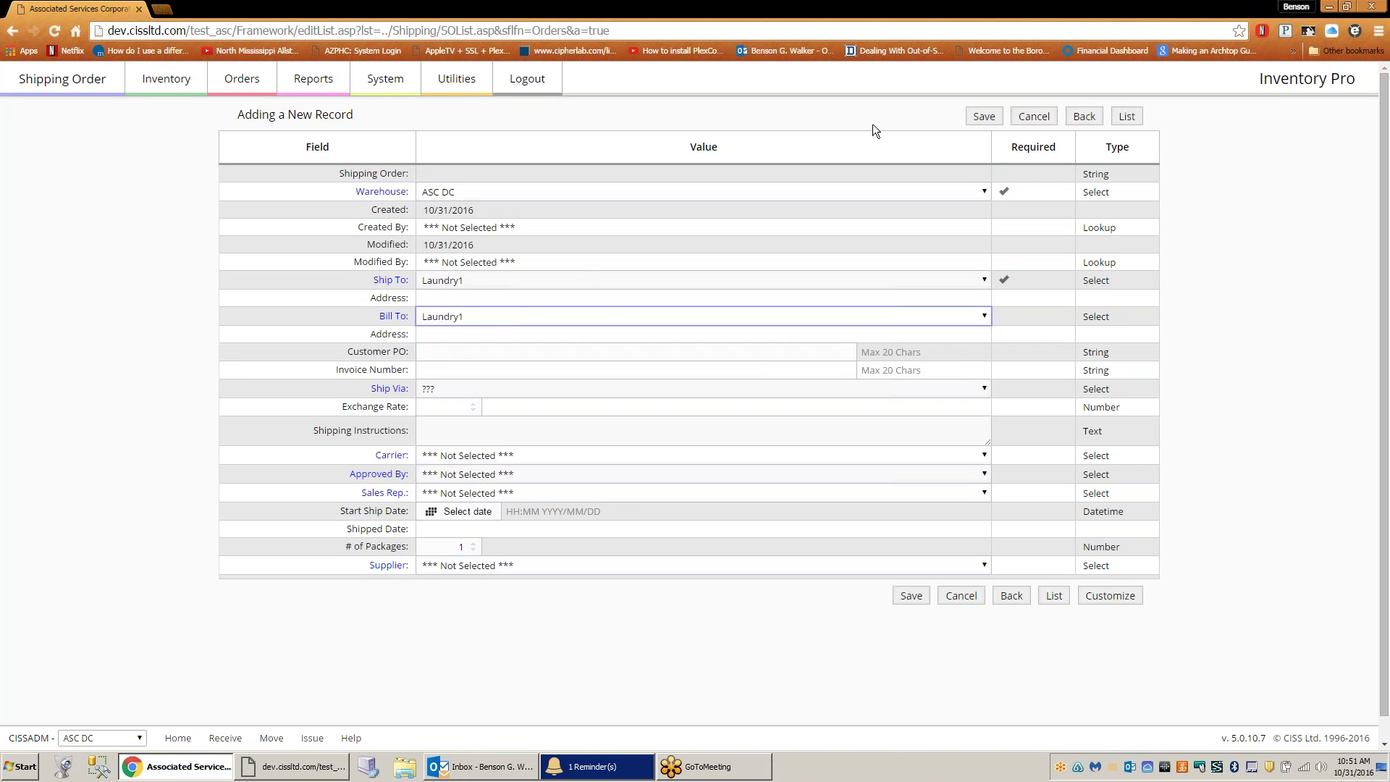
pyautogui.click(982, 116)
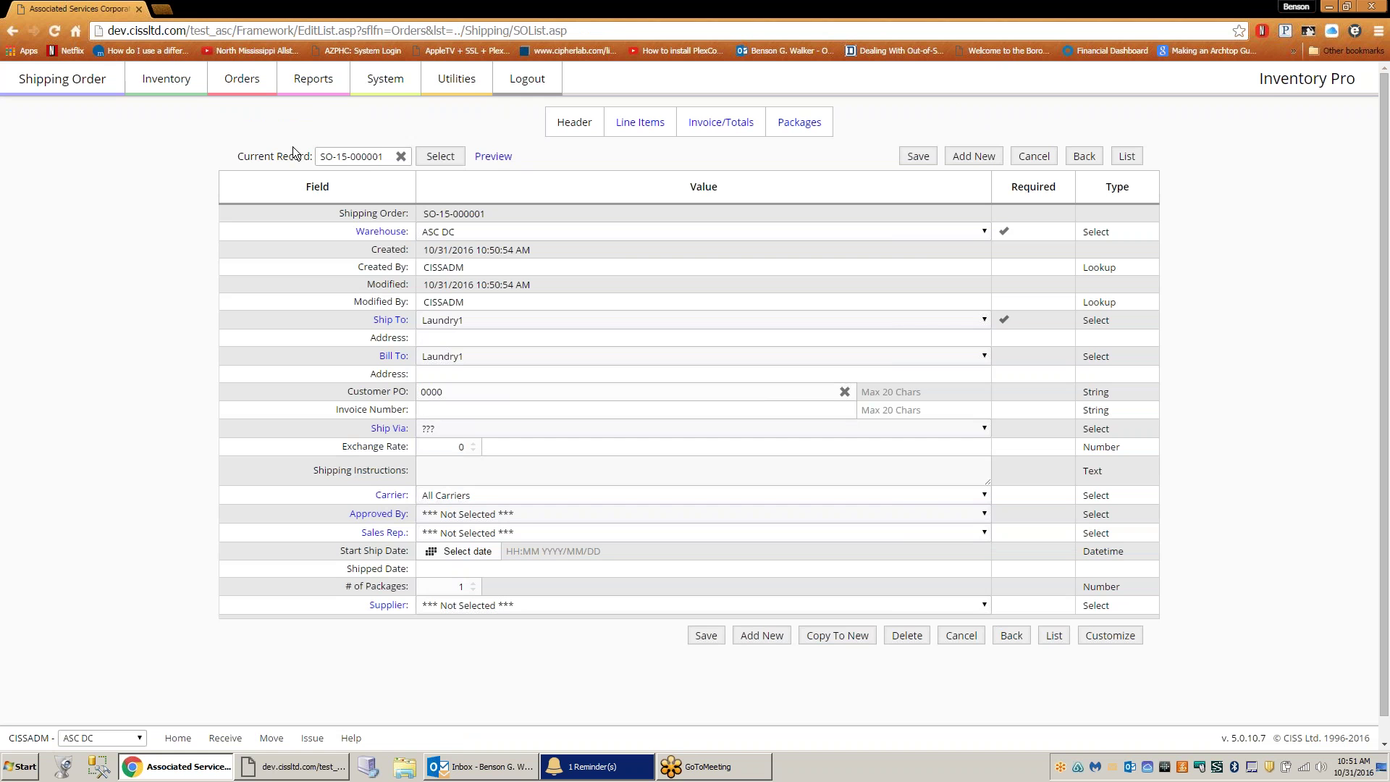
pyautogui.click(641, 123)
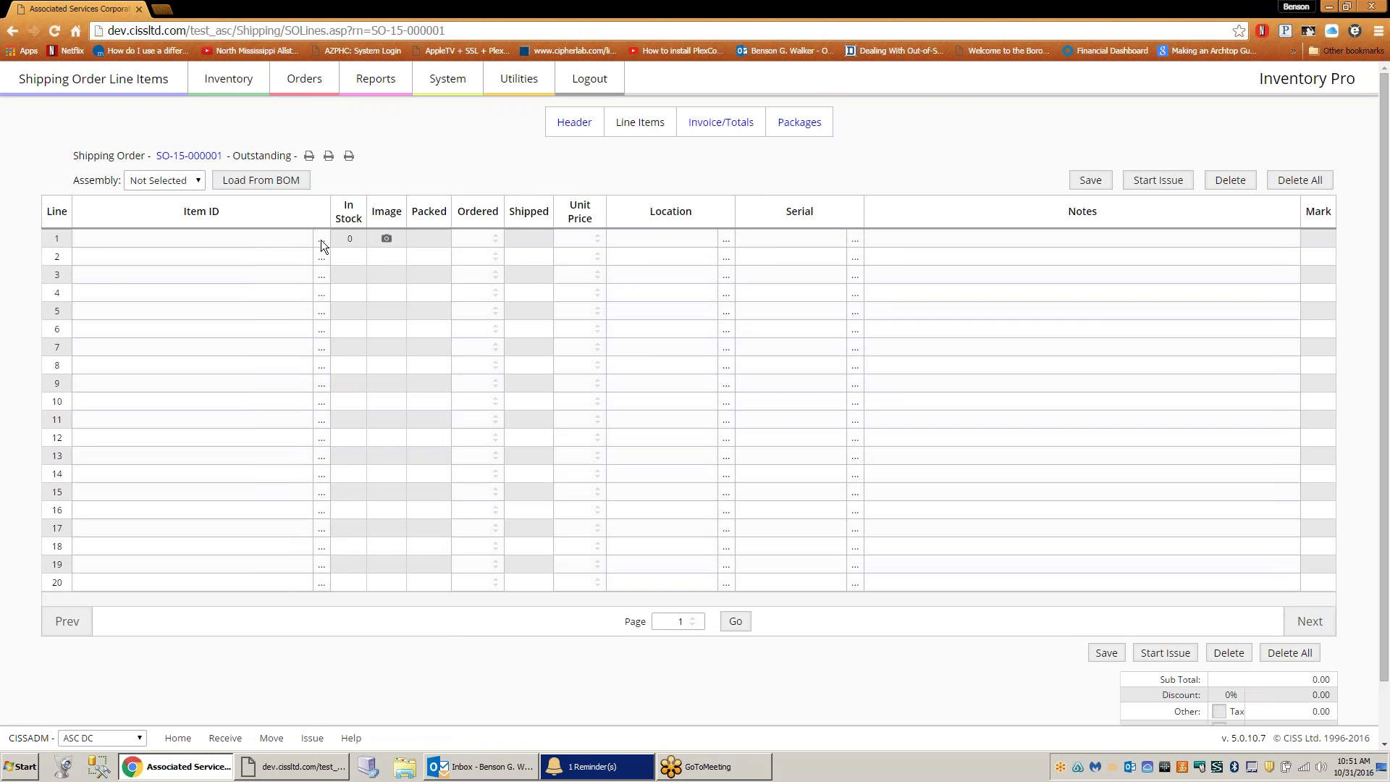
# - Put parts 08BNCMSAT, 09R014A and 119/00001/01 on the order's three lines
pyautogui.click(321, 239)
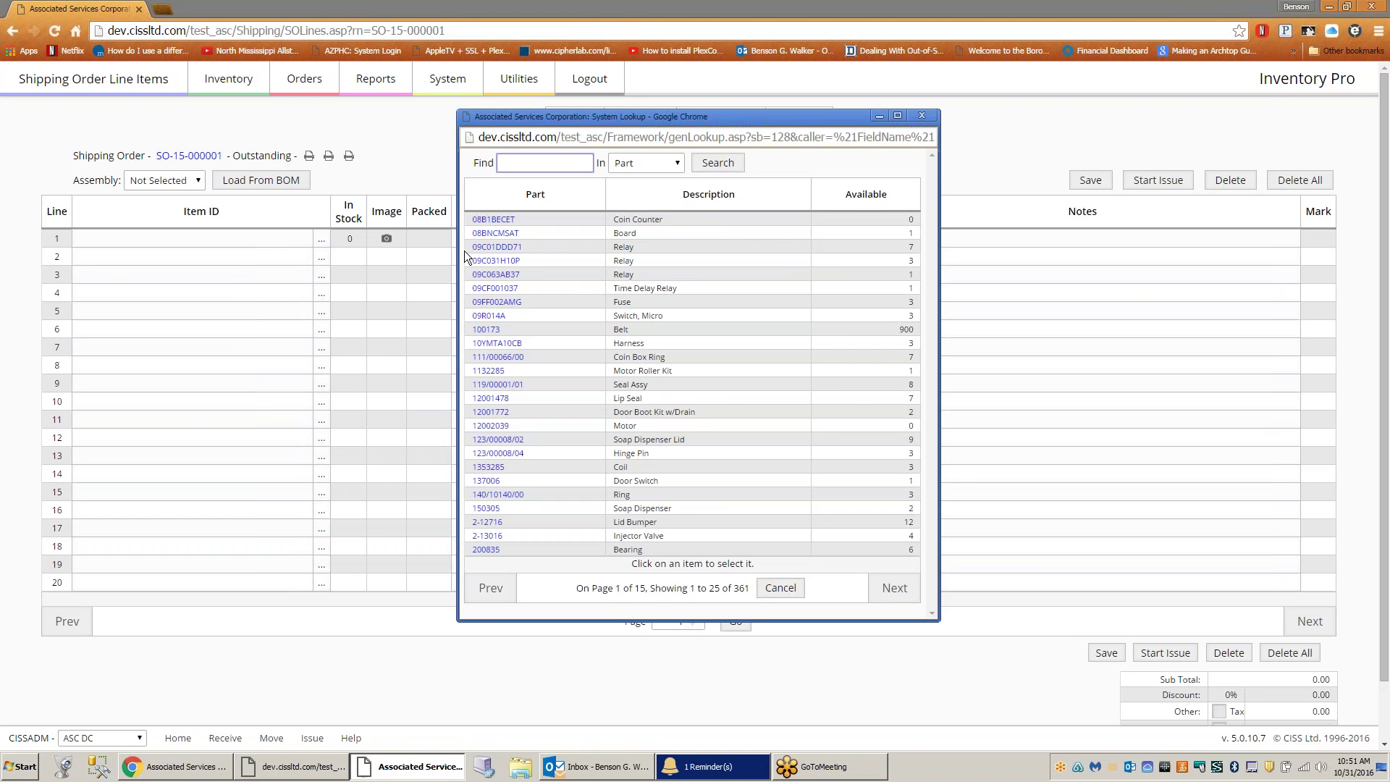
pyautogui.click(505, 236)
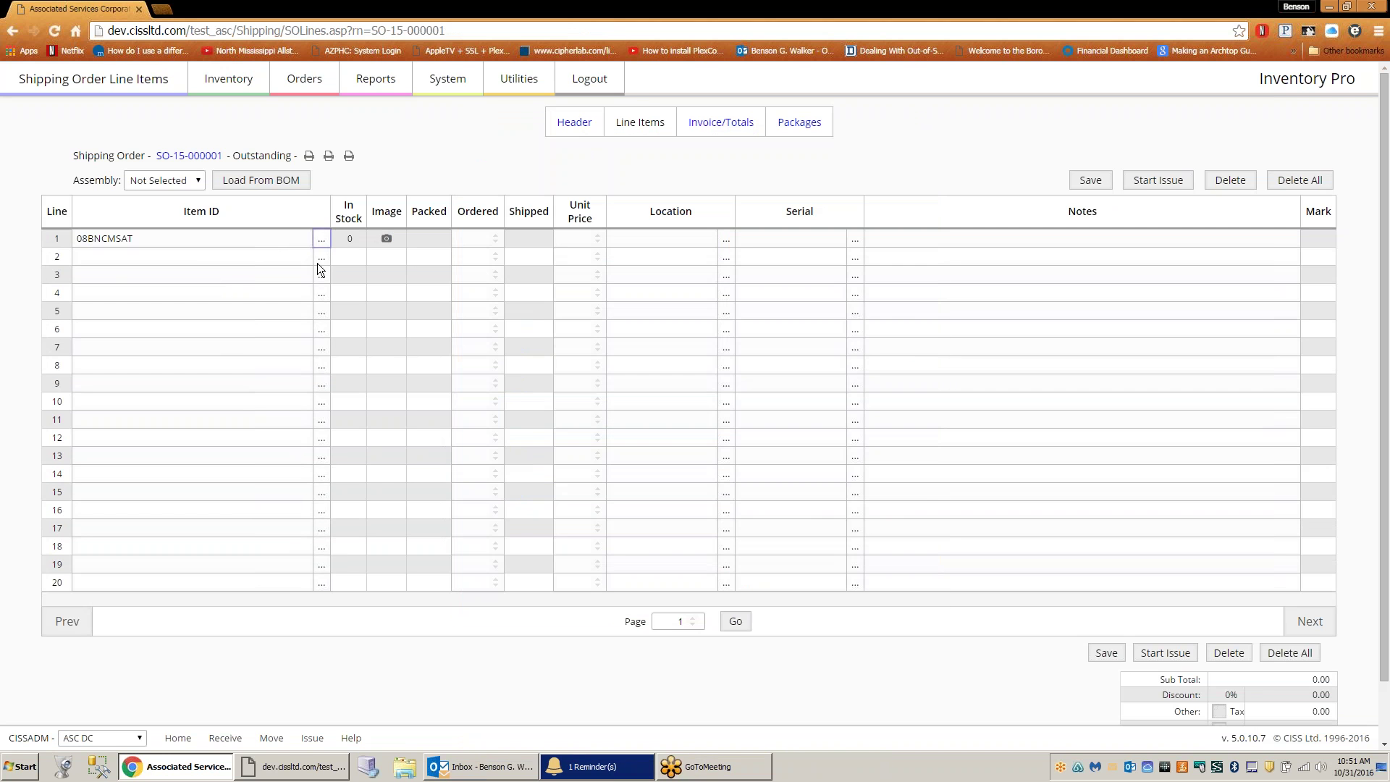
pyautogui.click(319, 257)
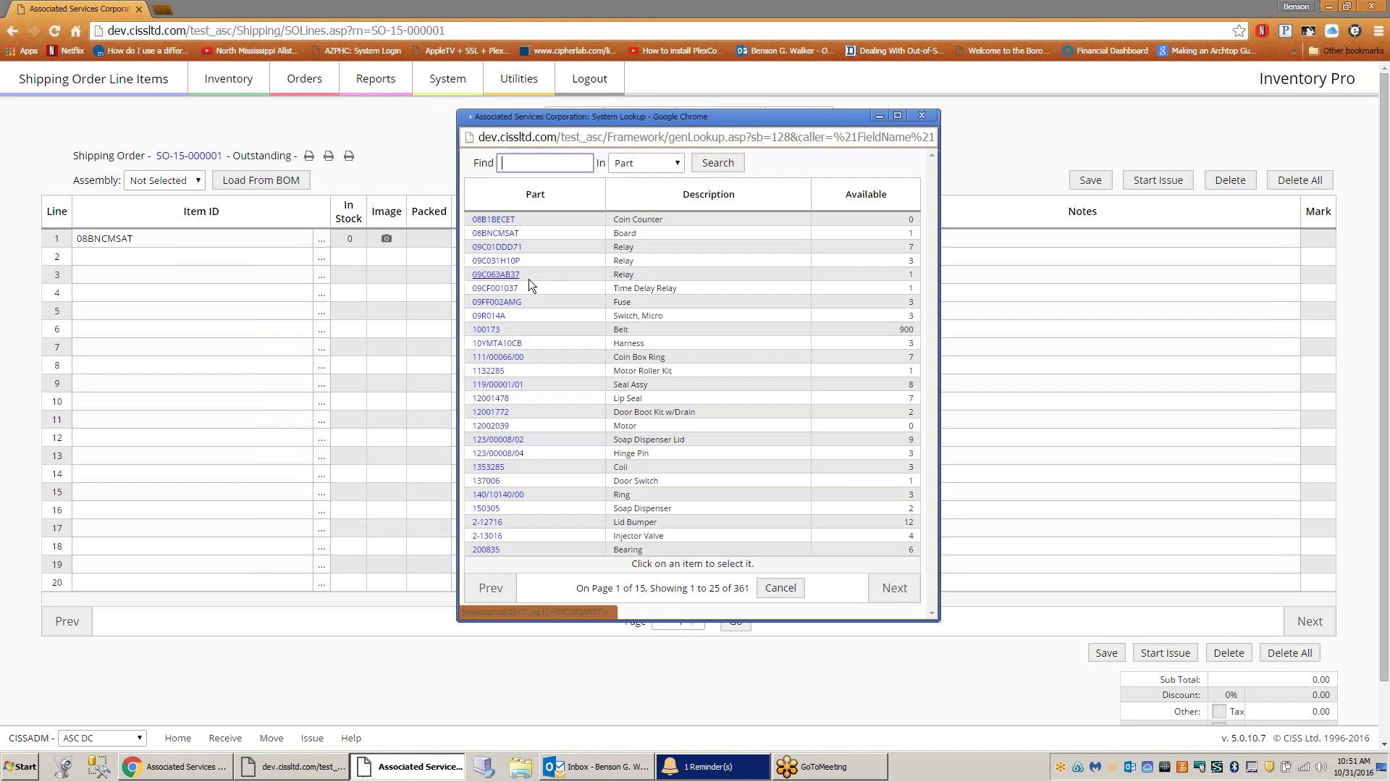
pyautogui.click(488, 315)
pyautogui.click(322, 276)
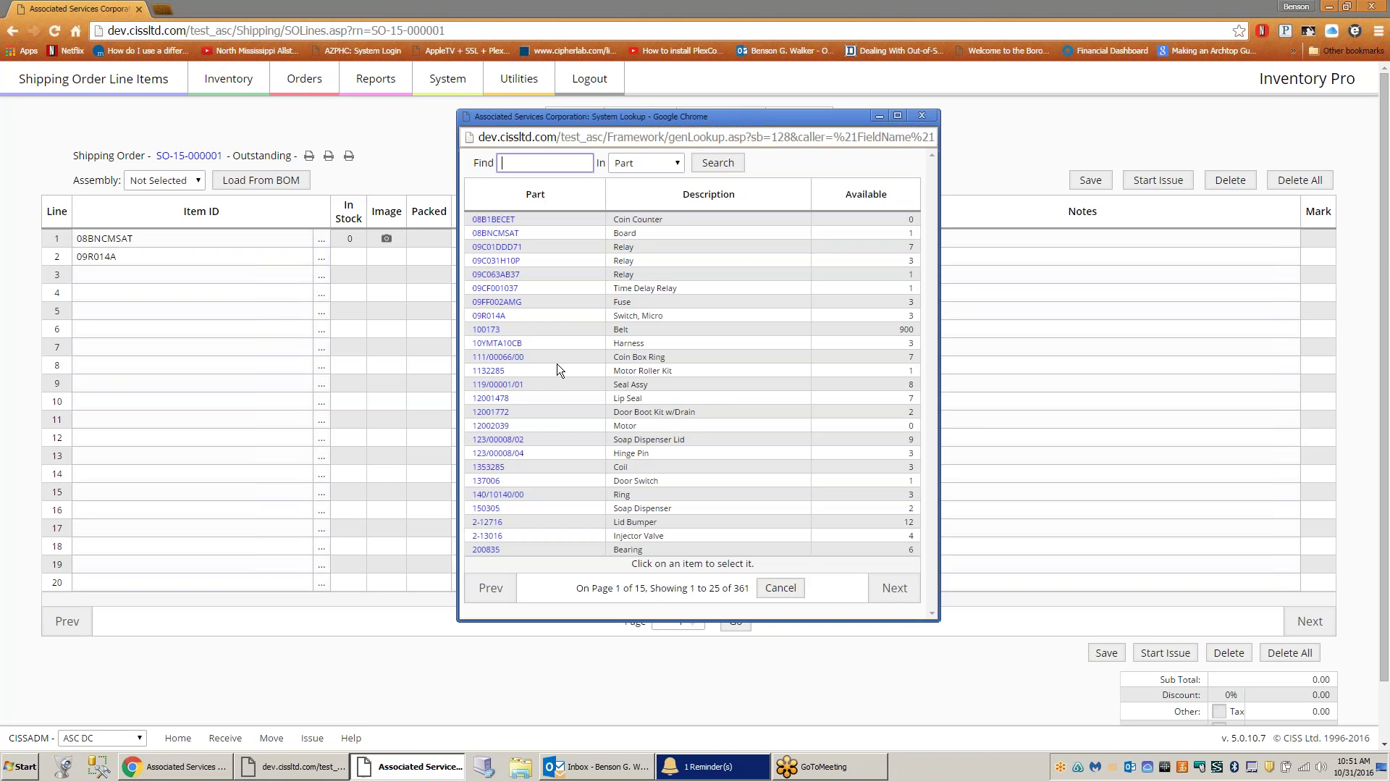
pyautogui.click(497, 385)
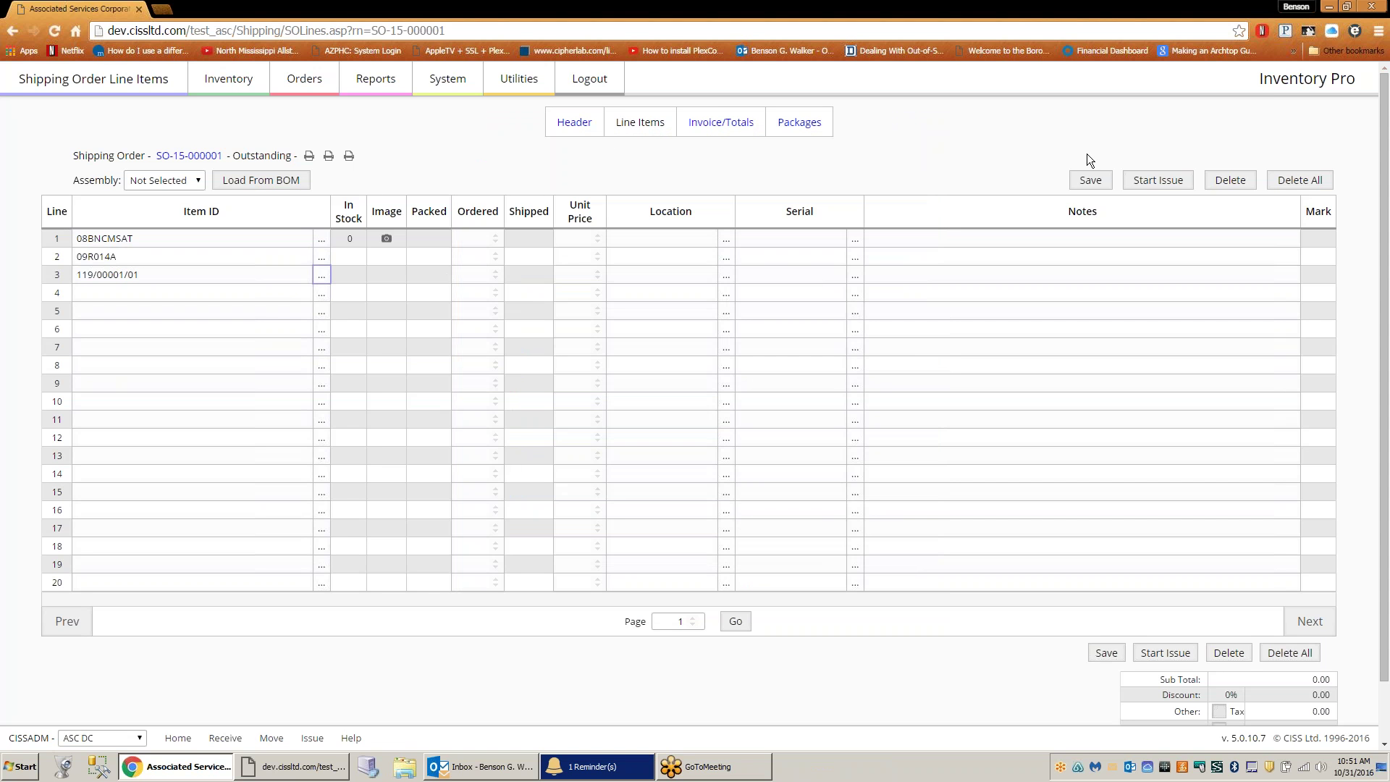
# - Order one unit on each line and save, giving a 94.35 subtotal
pyautogui.click(495, 235)
pyautogui.click(495, 253)
pyautogui.click(495, 271)
pyautogui.click(1090, 181)
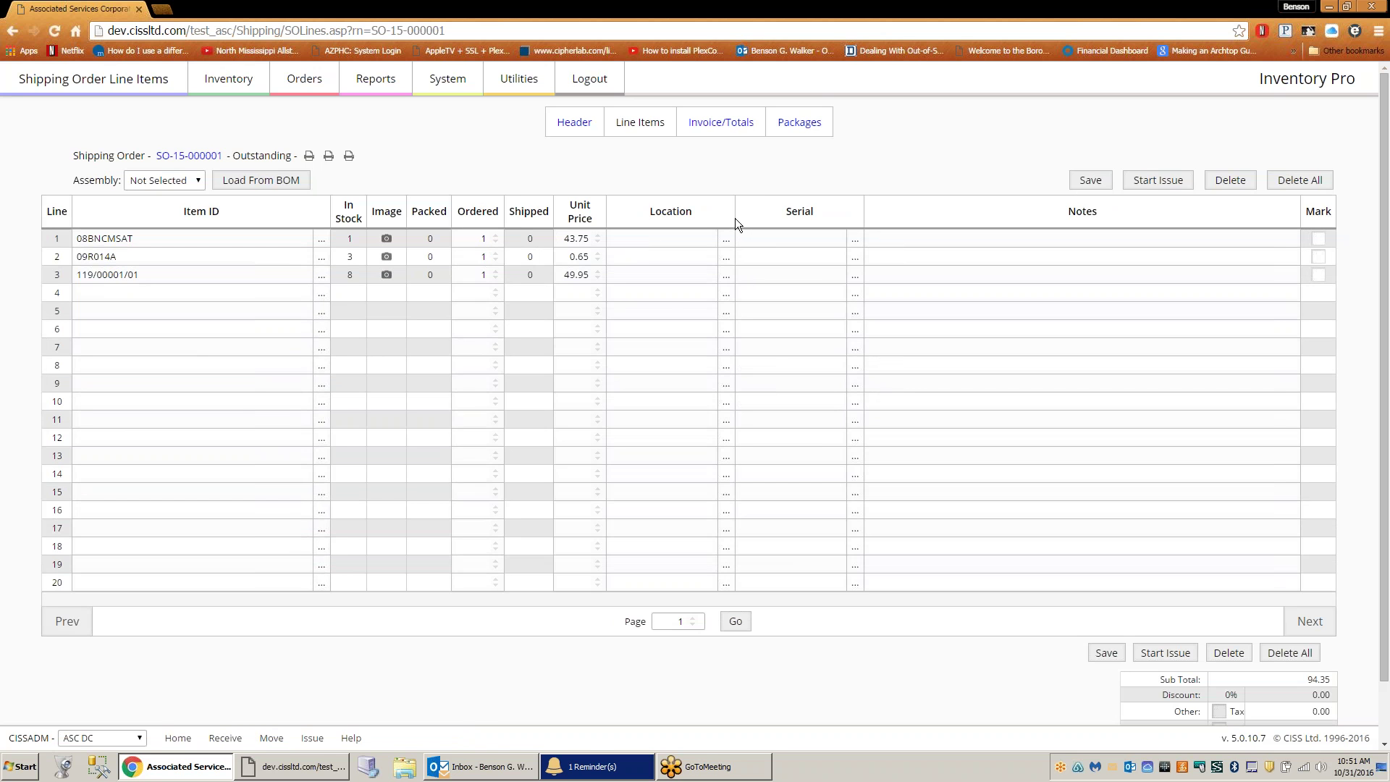
# - Issue all three items of SO-15-000001 from DOCK and check its packing slip shows 3 shipped
pyautogui.click(1151, 189)
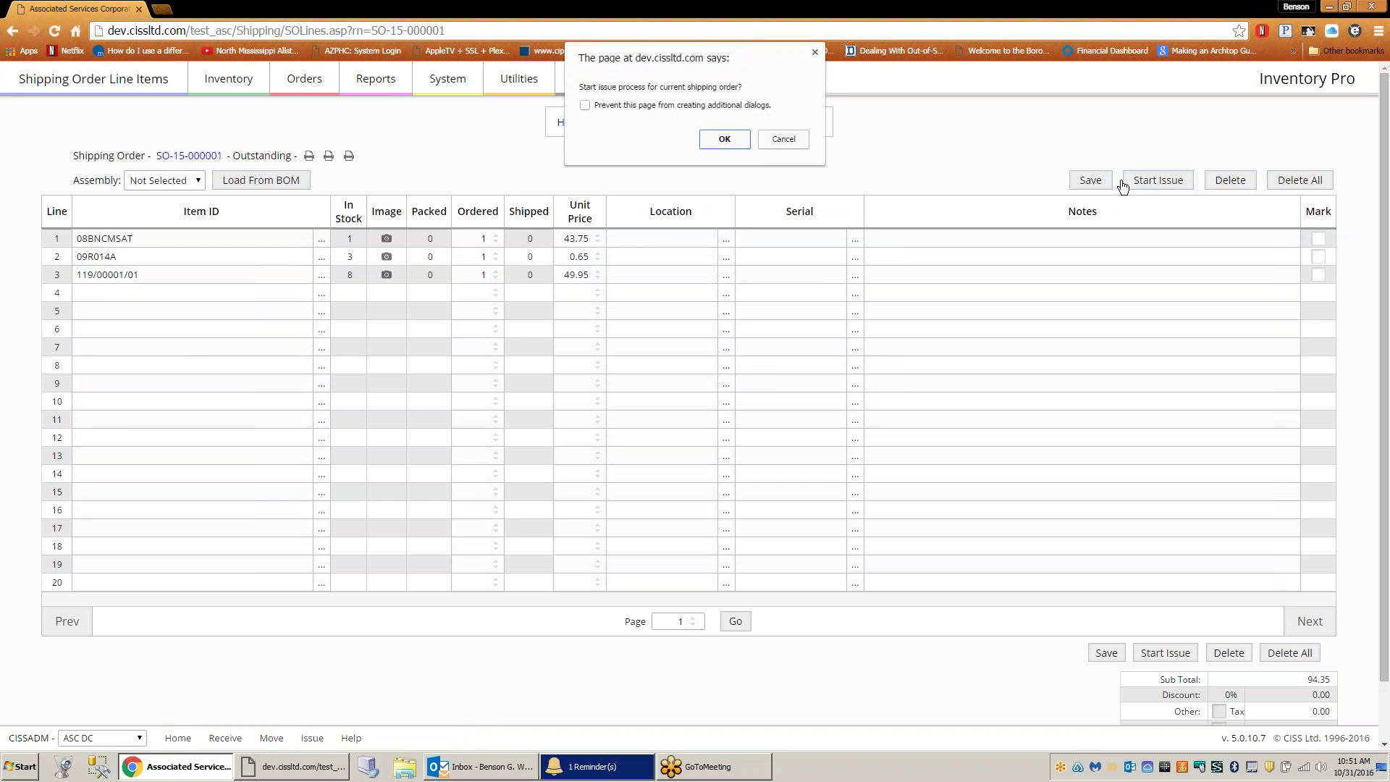
pyautogui.click(731, 138)
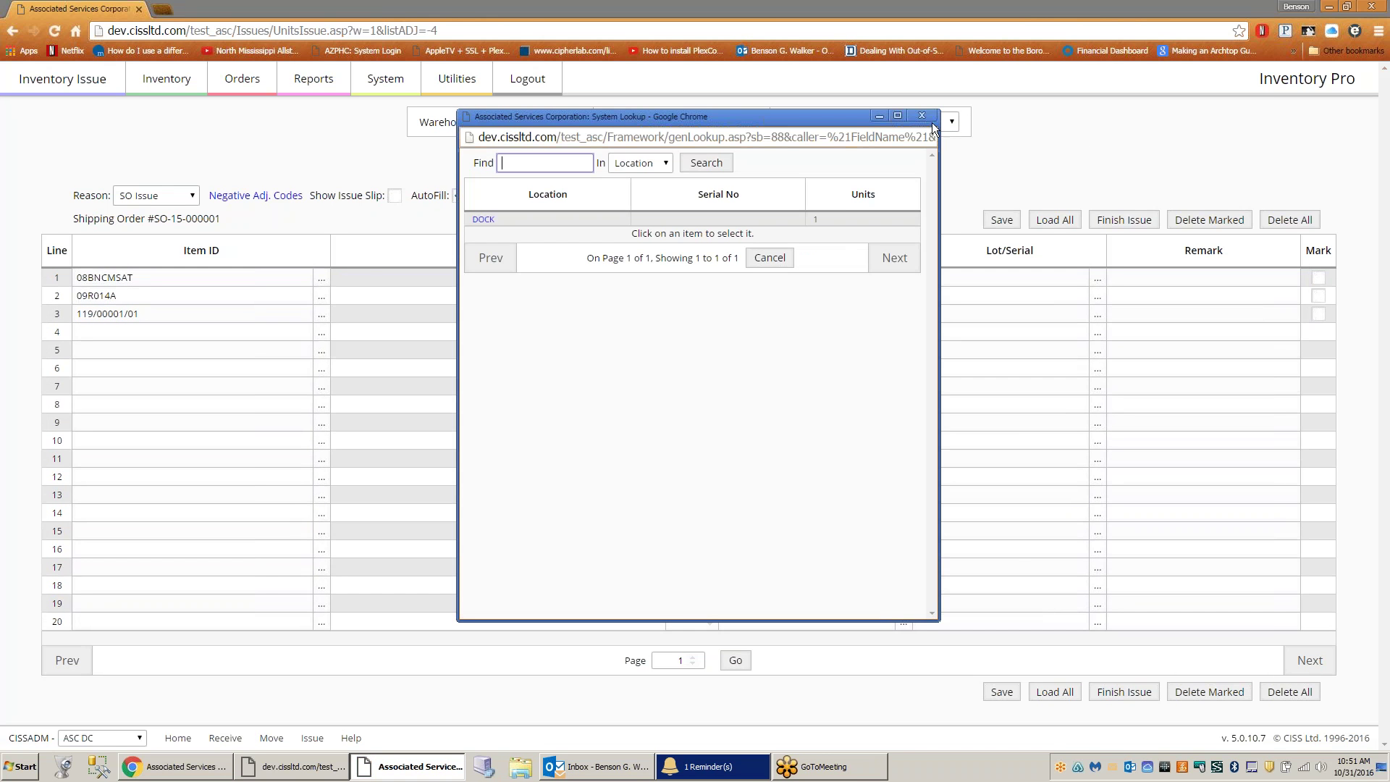
pyautogui.click(1057, 224)
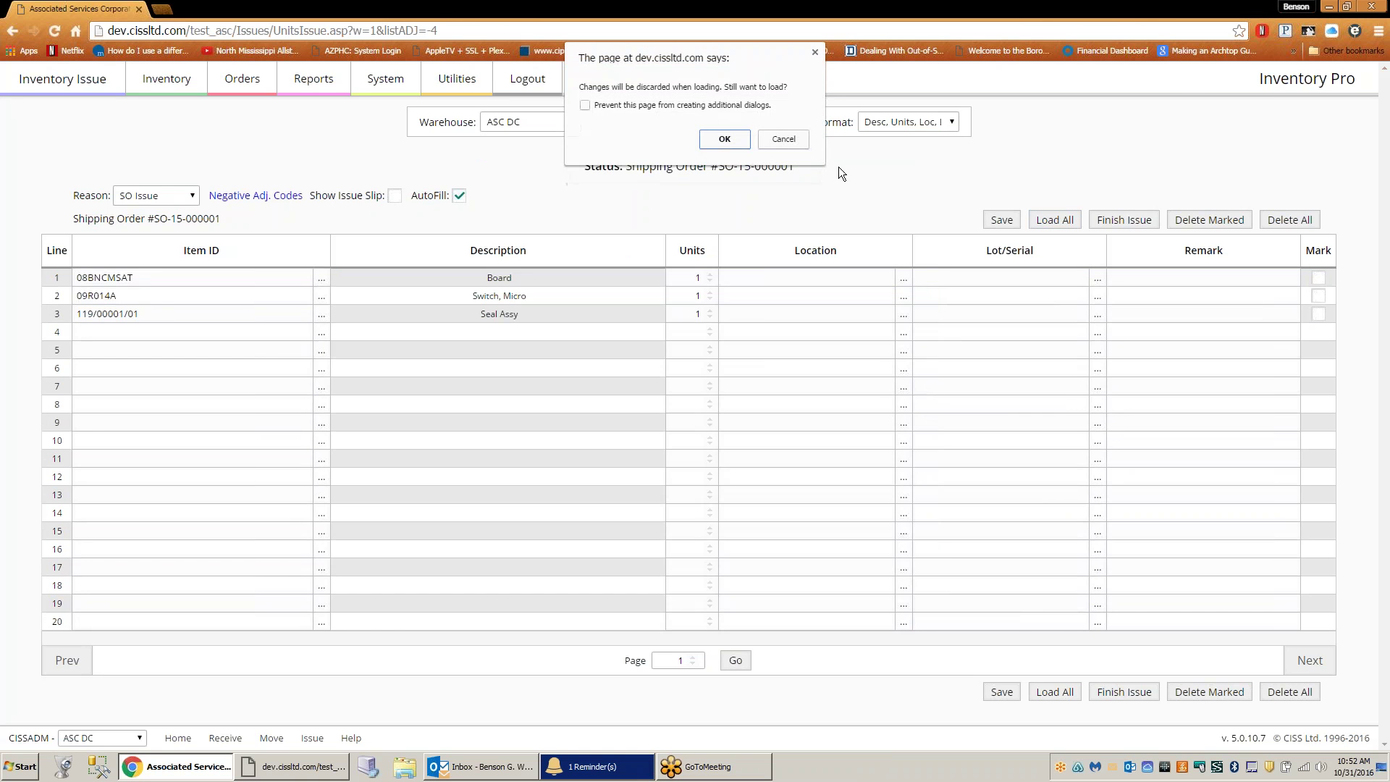
pyautogui.click(724, 140)
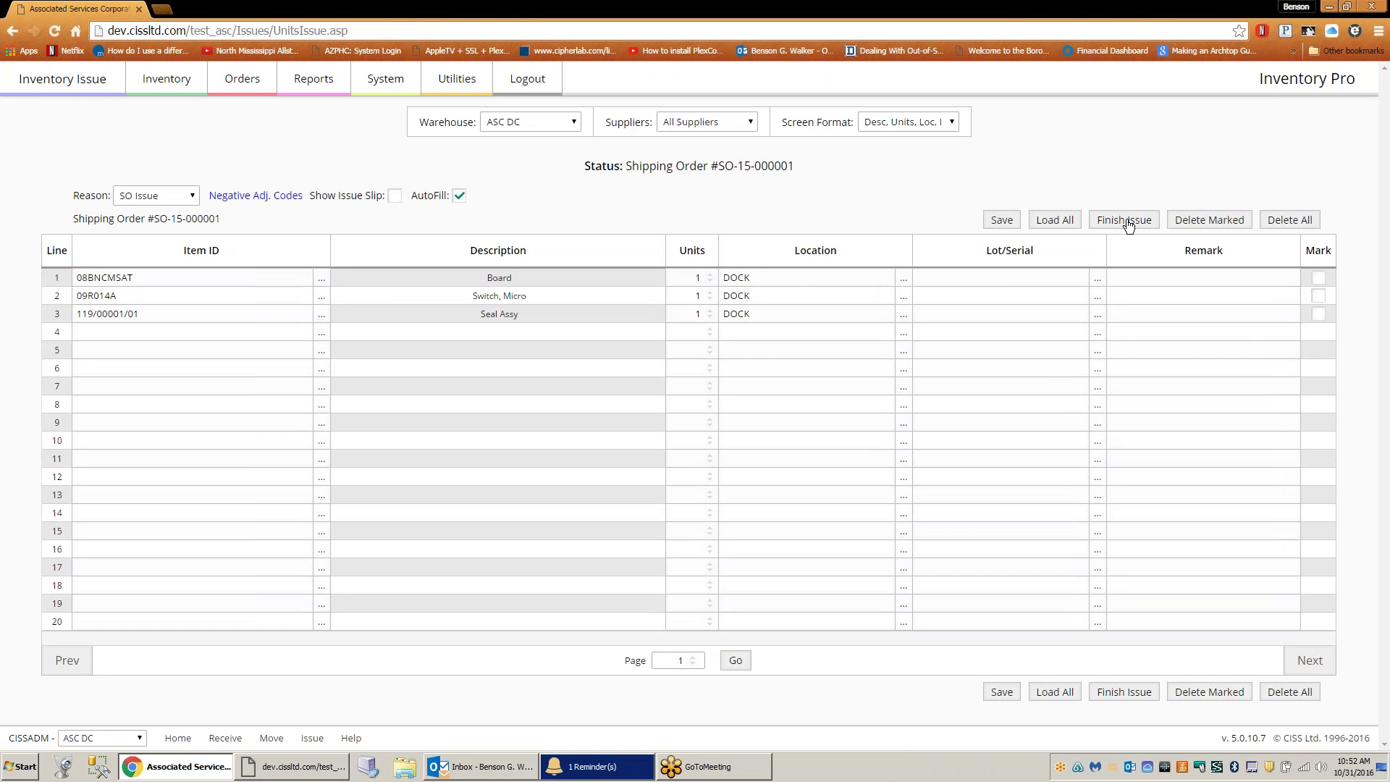
pyautogui.click(1125, 221)
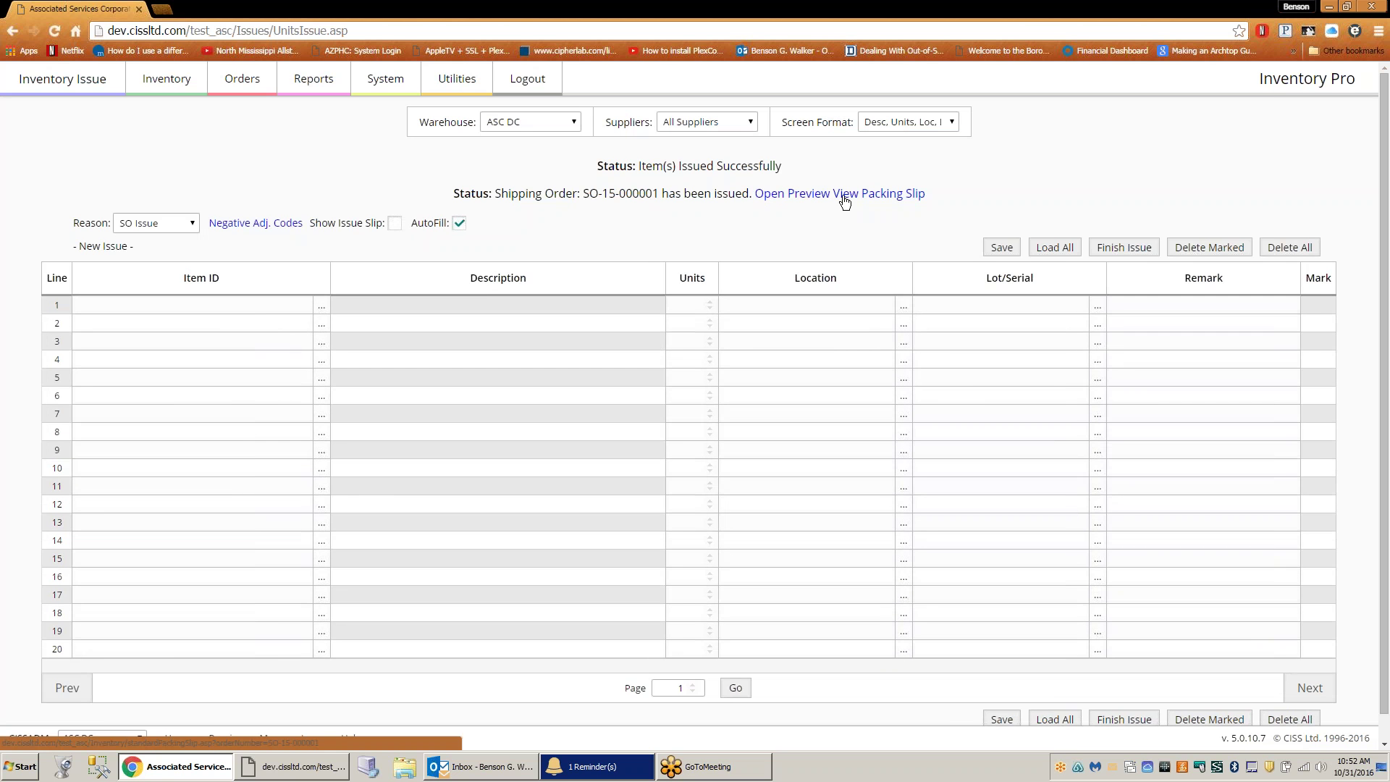
pyautogui.click(845, 202)
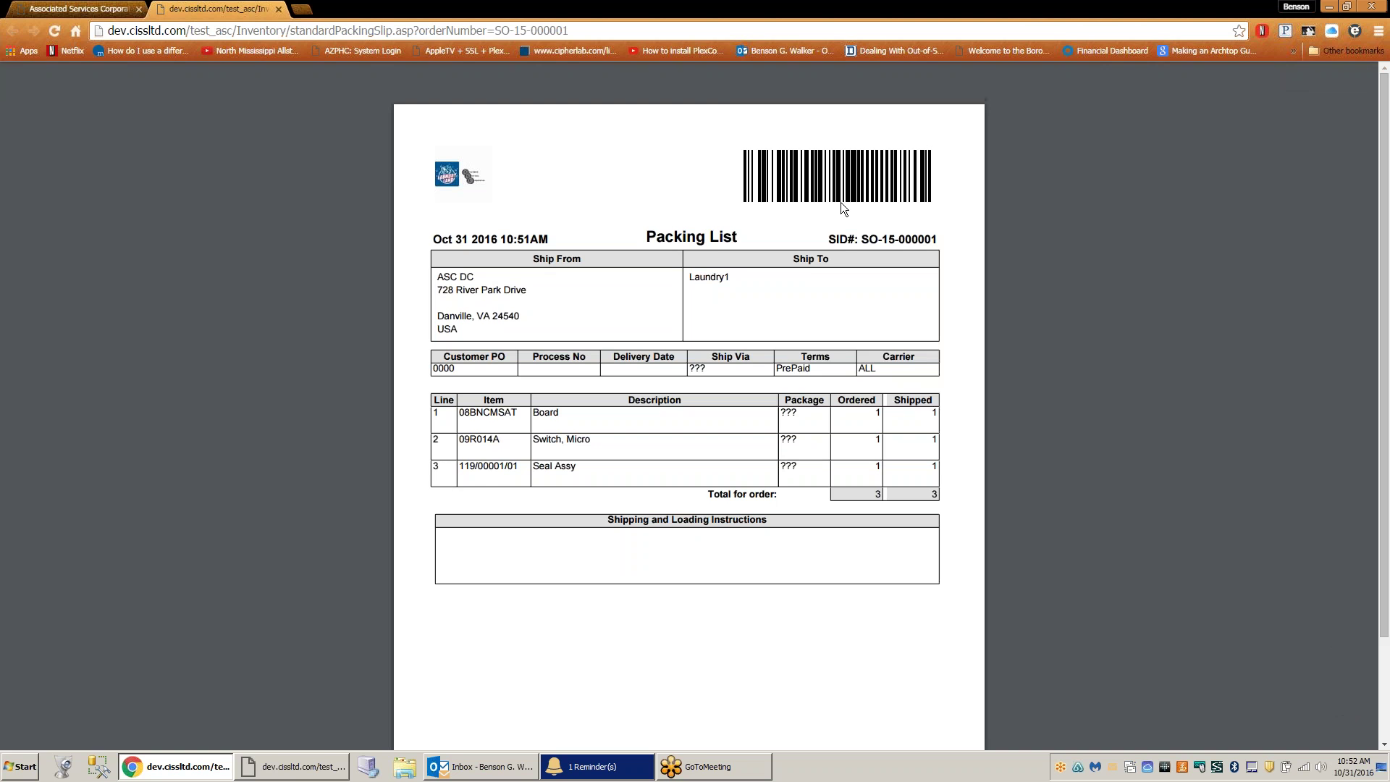
pyautogui.click(279, 11)
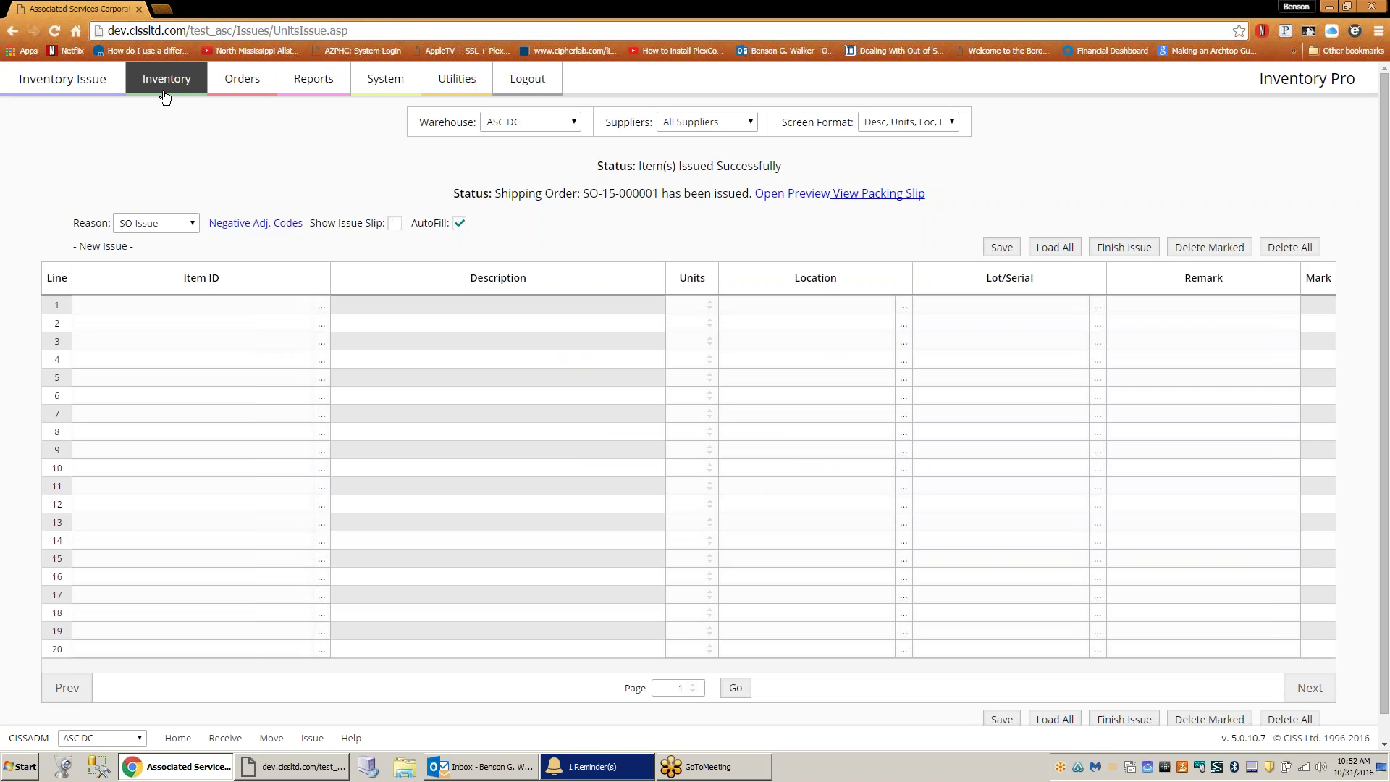
# - Review the ASC DC audit trail listing the three single-unit DOCK issues on SO-15-000001
pyautogui.moveTo(165, 90)
pyautogui.click(401, 129)
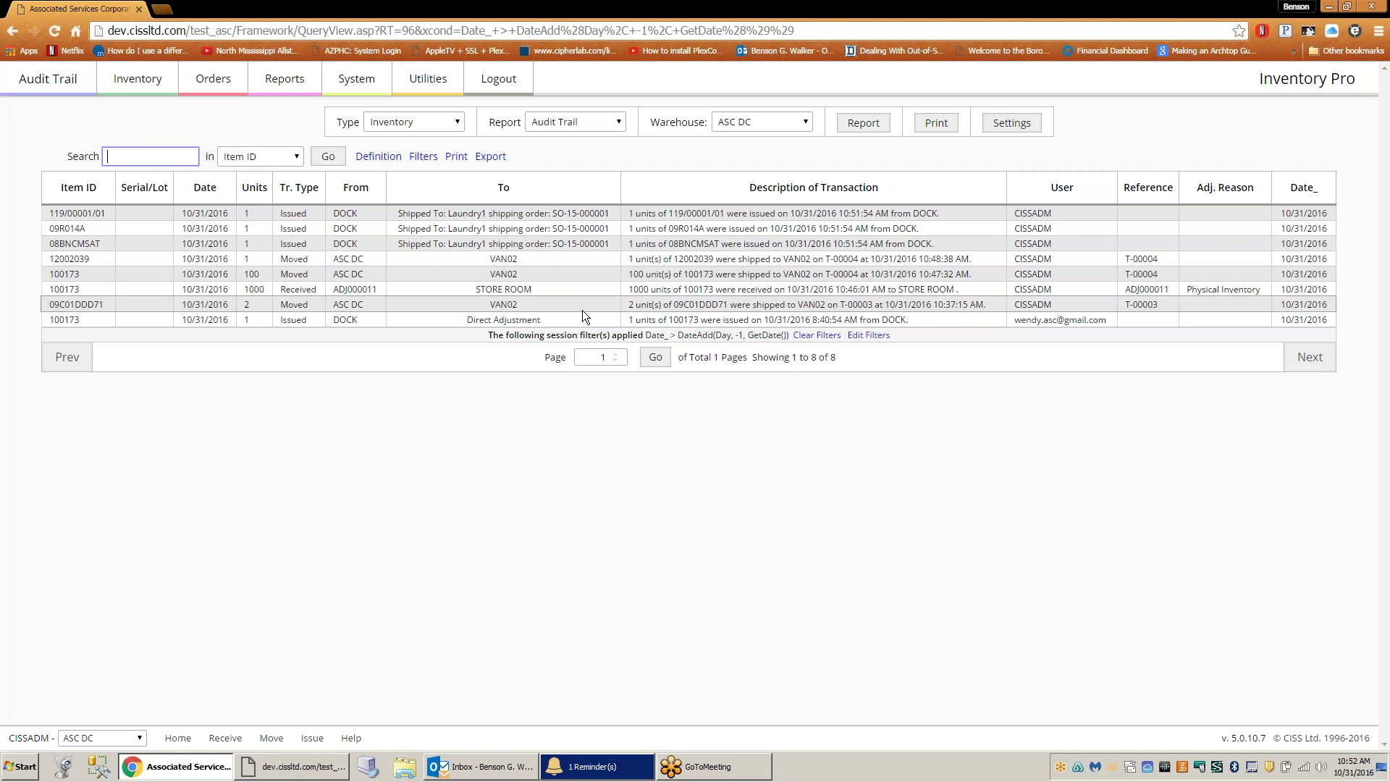
pyautogui.click(213, 85)
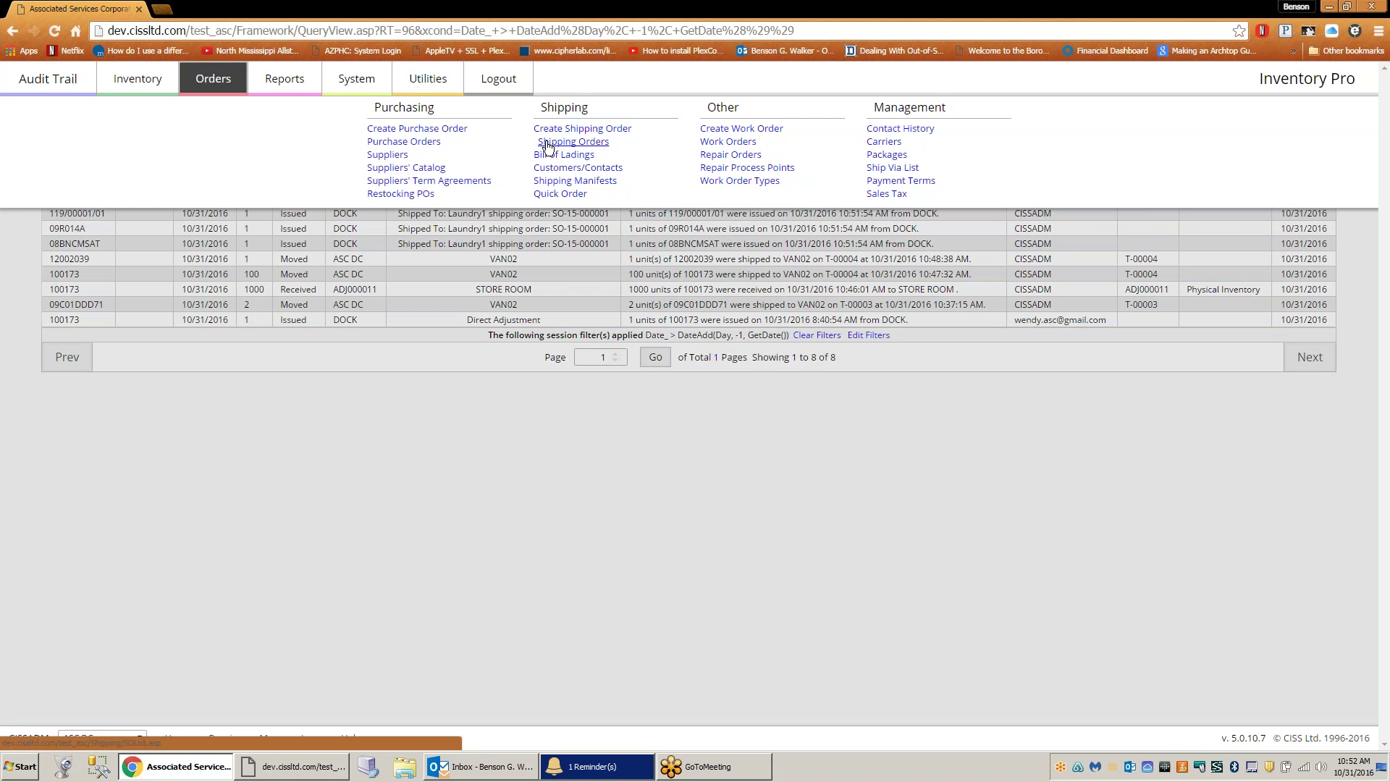
pyautogui.click(547, 142)
# - Filter shipping orders to Completed and open the $93.41 invoice for SO-15-000001
pyautogui.click(632, 123)
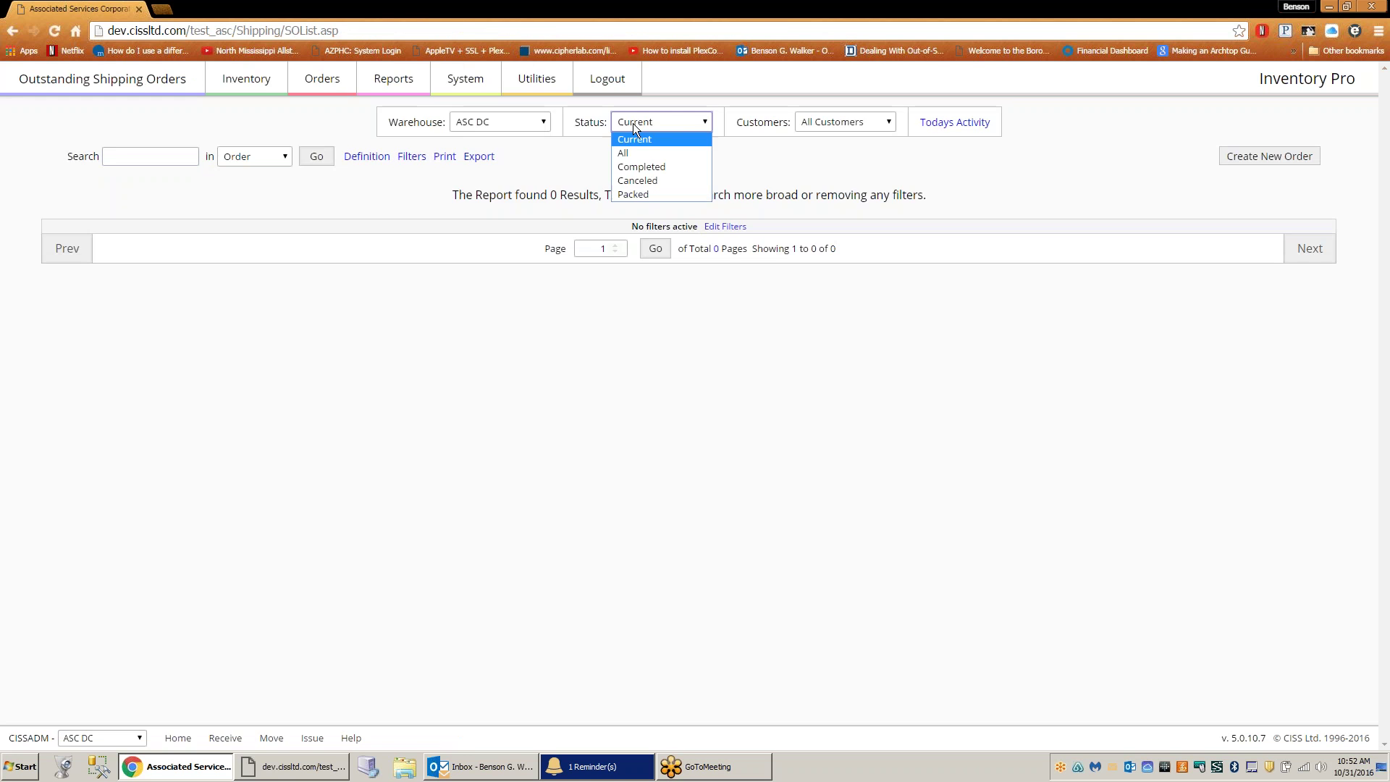
pyautogui.click(640, 164)
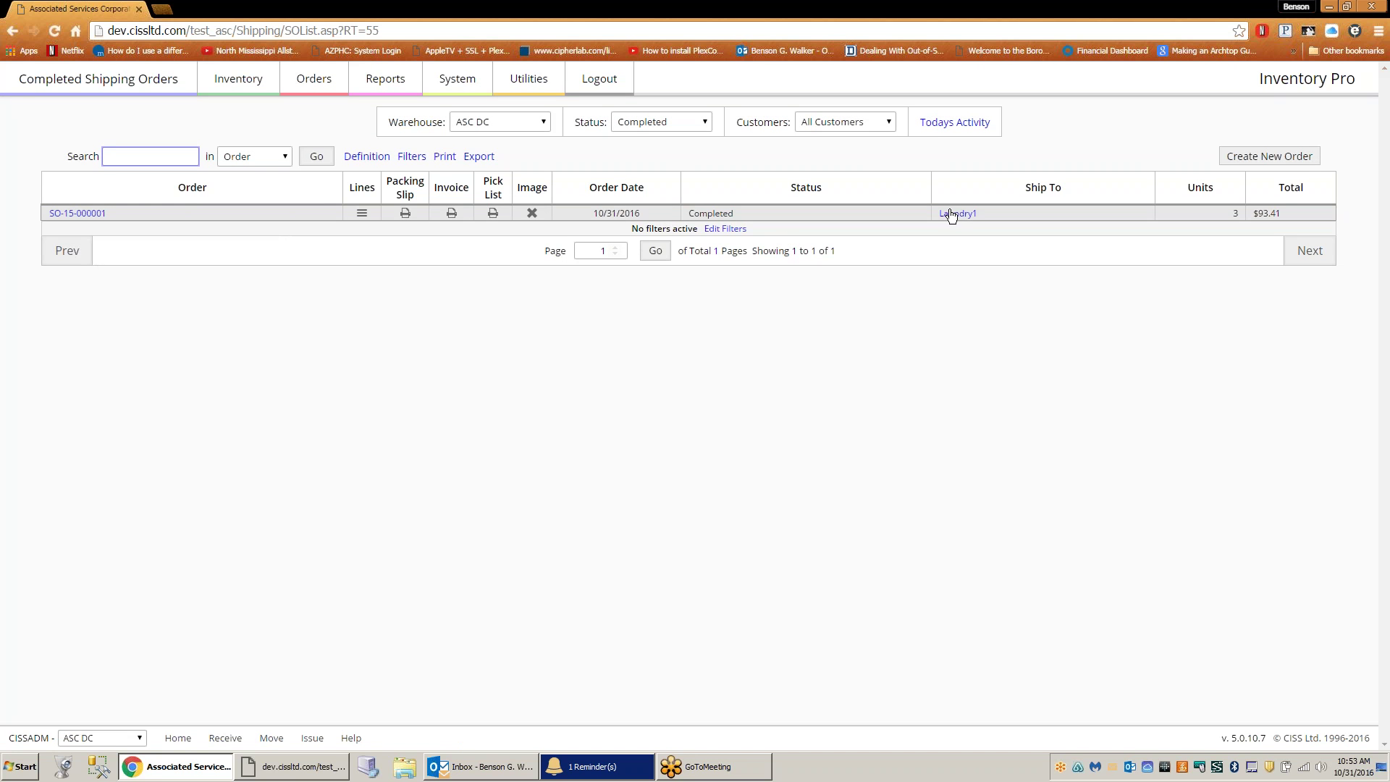
pyautogui.click(451, 213)
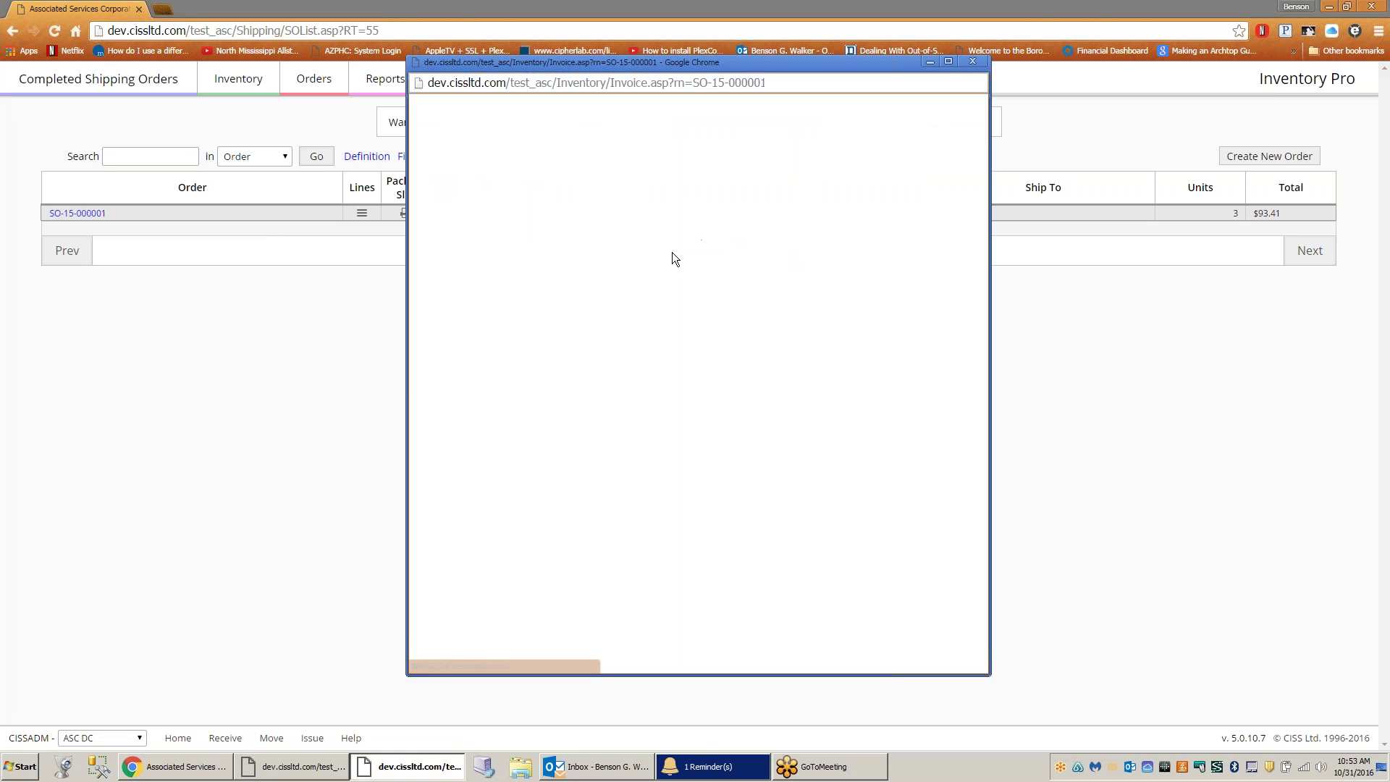
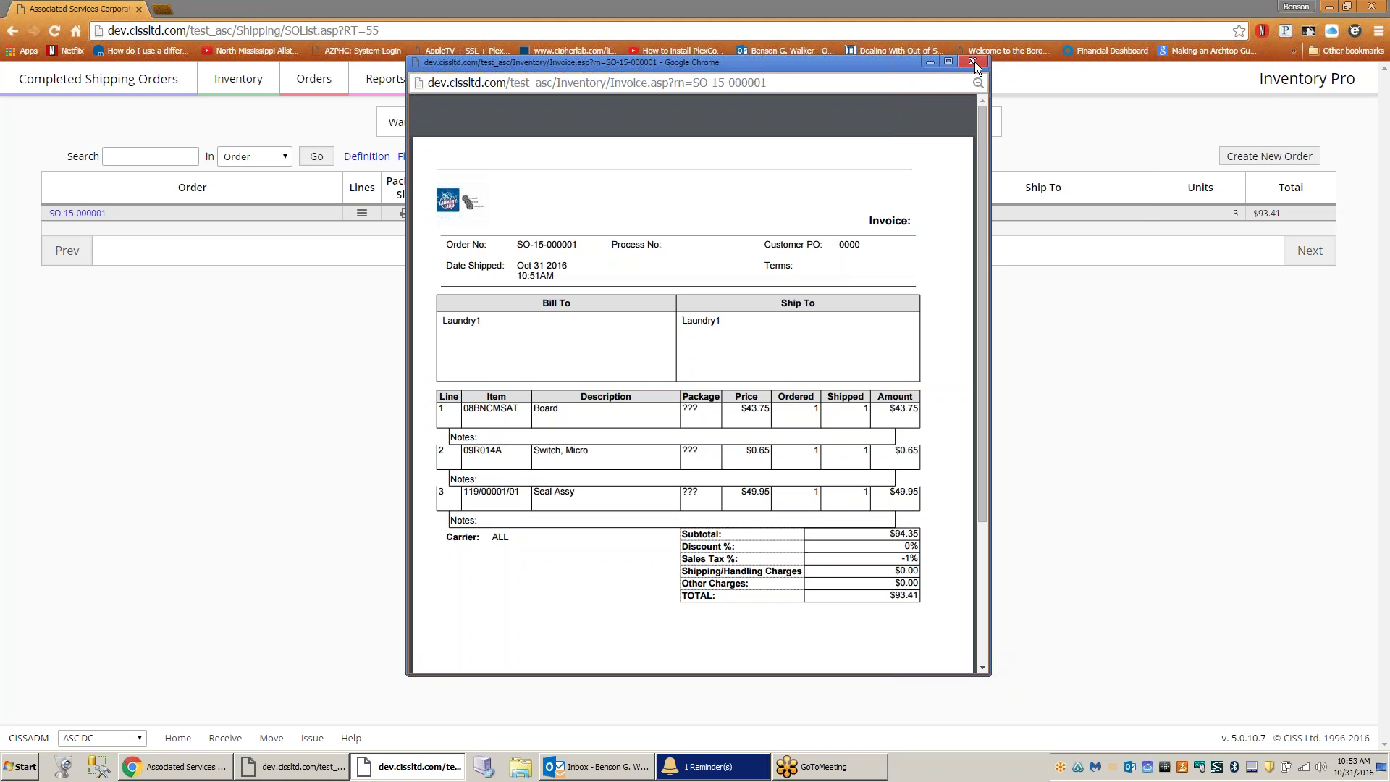
# - Close the SO-15-000001 invoice preview and minimize Chrome to reveal the Transit Slip
pyautogui.click(973, 62)
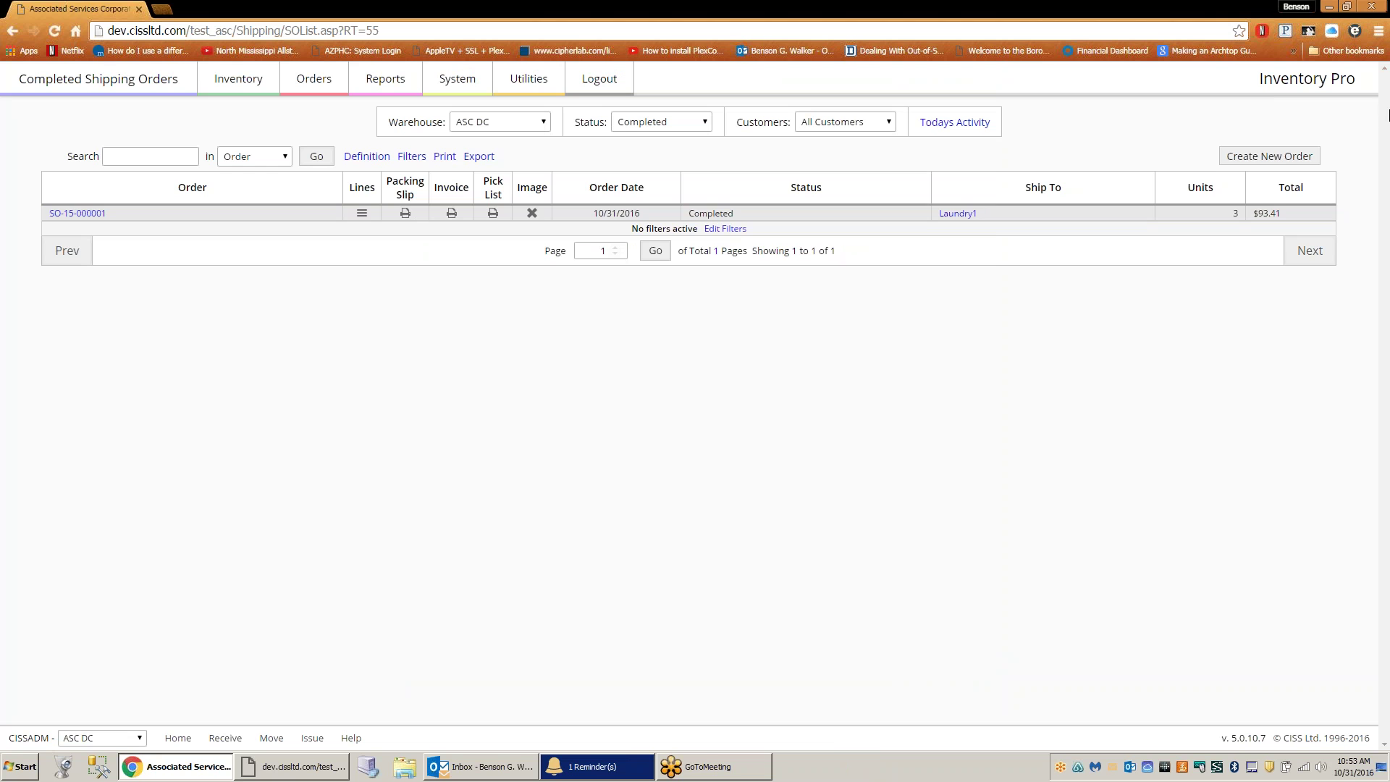
pyautogui.click(695, 764)
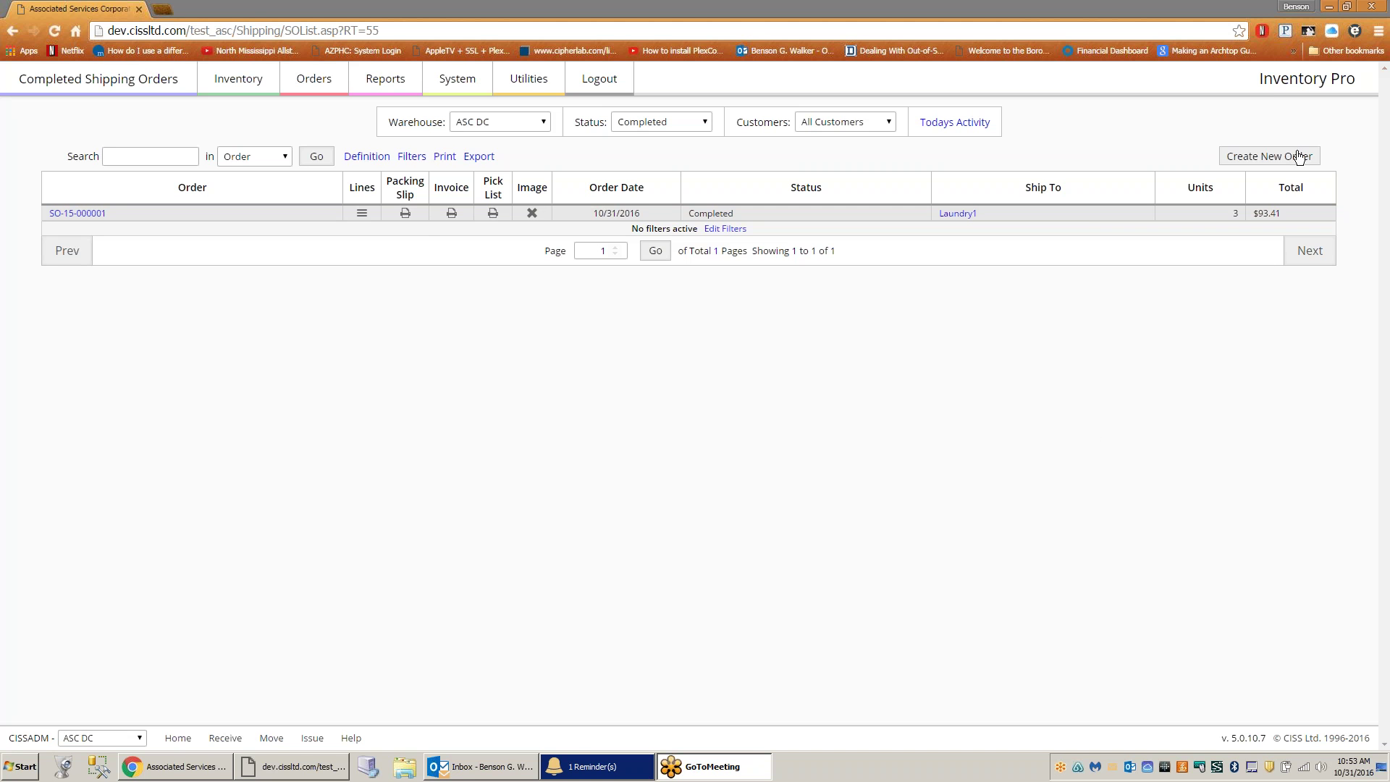
pyautogui.click(1331, 8)
# - Reposition and maximize the Transit Slip window, then return to Completed Shipping Orders
pyautogui.moveTo(1029, 59); pyautogui.dragTo(1302, 70)
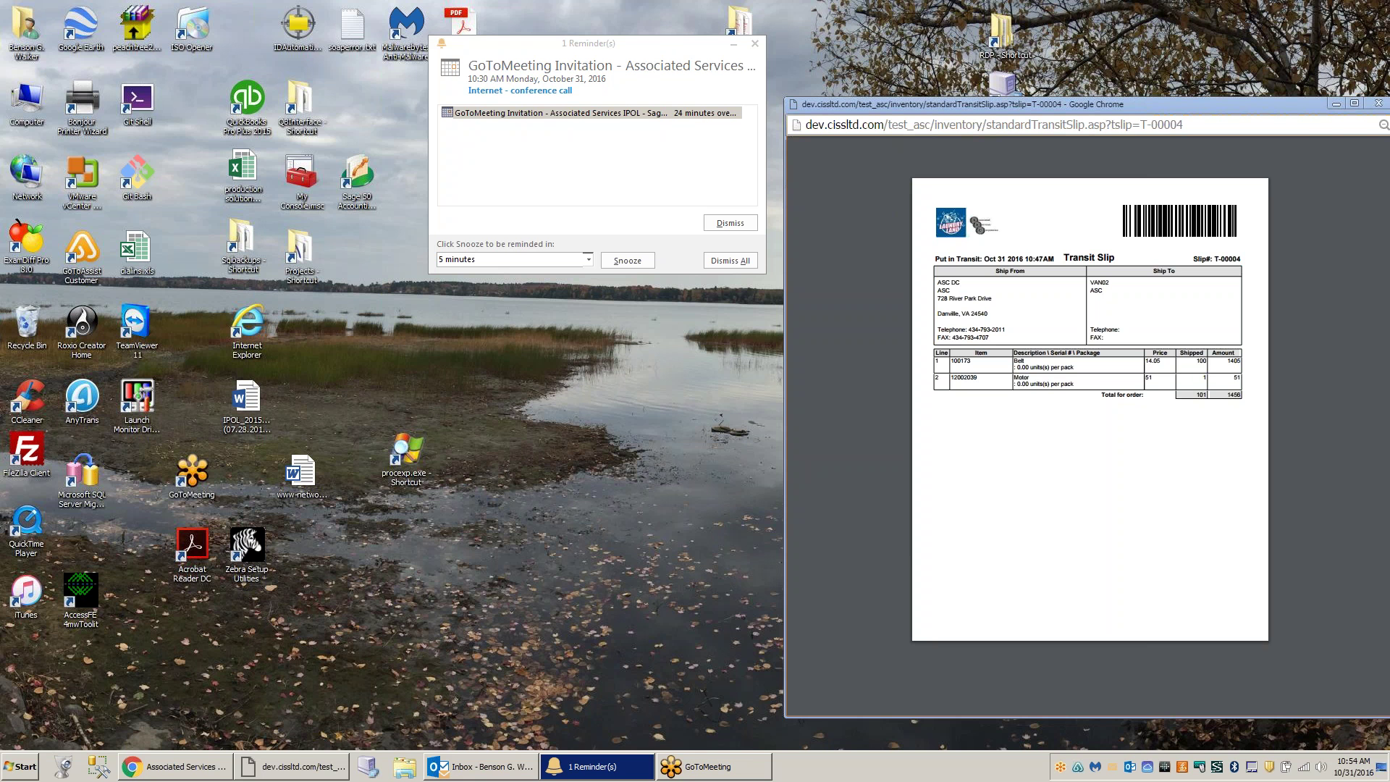
pyautogui.click(1081, 106)
pyautogui.moveTo(1075, 103); pyautogui.dragTo(749, 74)
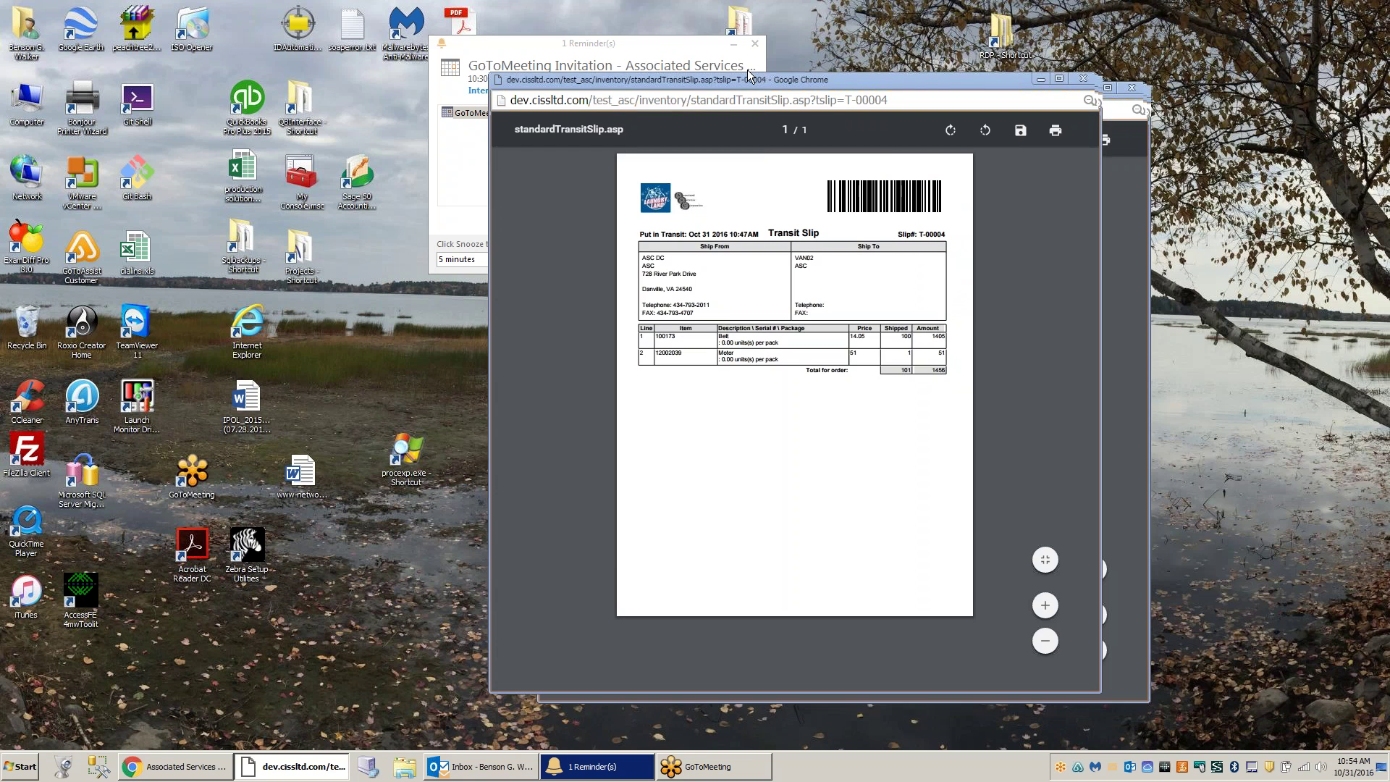
pyautogui.doubleClick(749, 74)
pyautogui.click(176, 765)
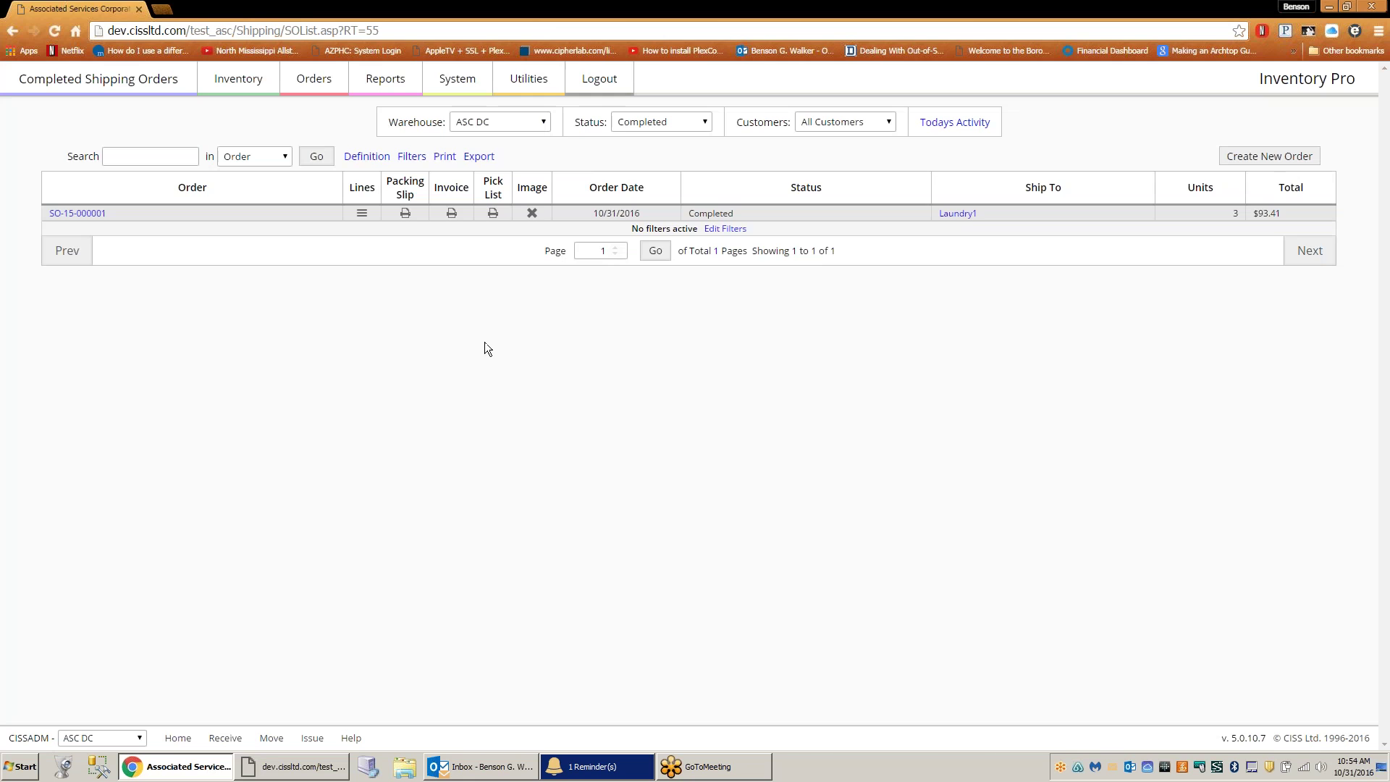
# - Edit item 09C031H10P from the Item Master List and expand Units/Costs/Pricing and Assemblies/Serializing
pyautogui.click(244, 83)
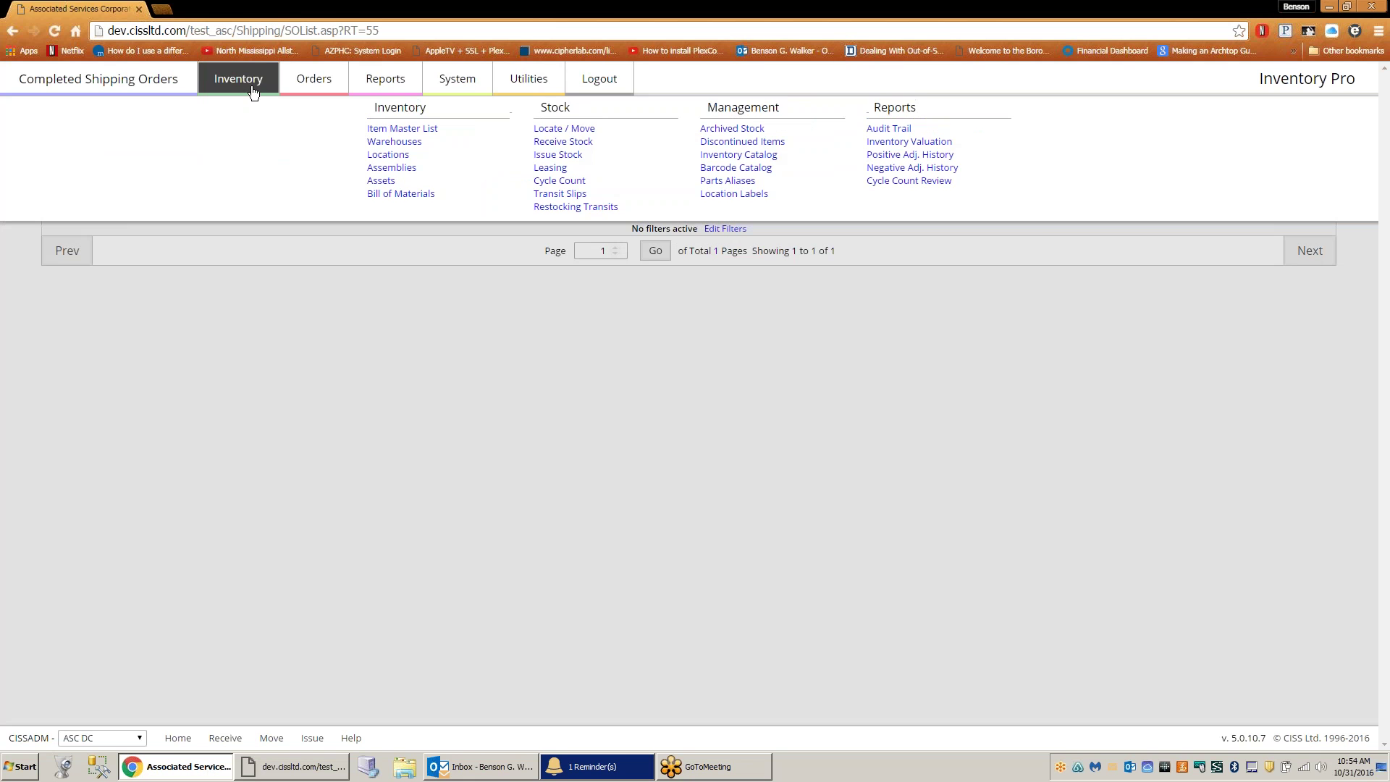
pyautogui.click(383, 127)
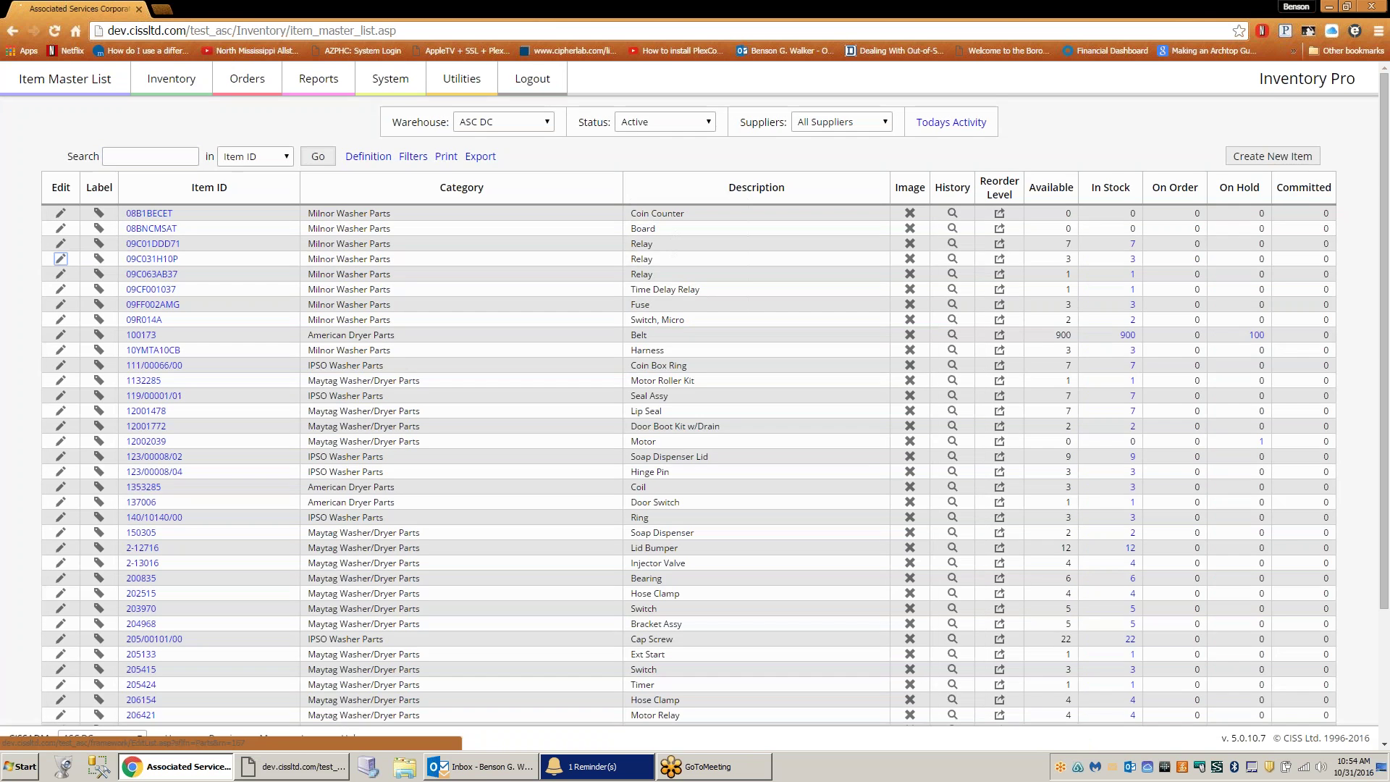
pyautogui.click(60, 258)
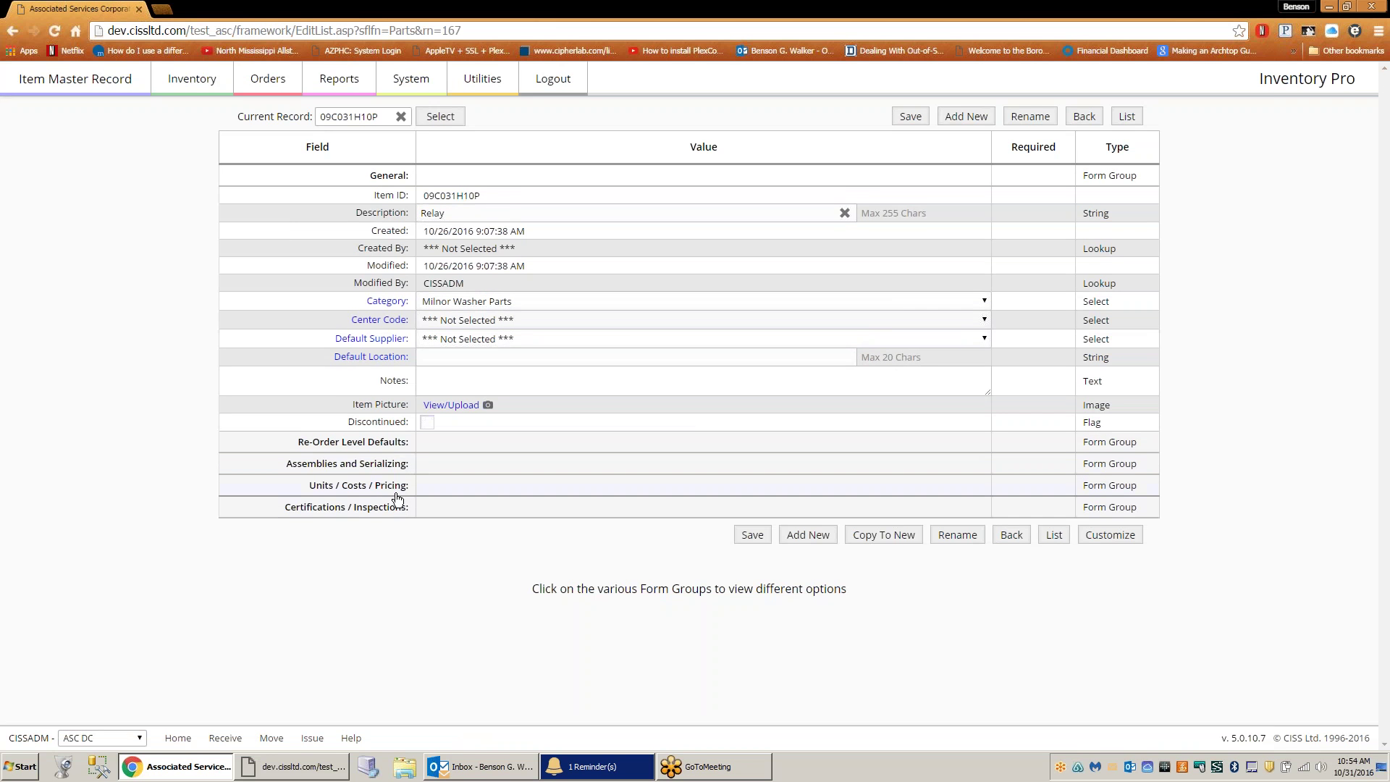
pyautogui.click(396, 489)
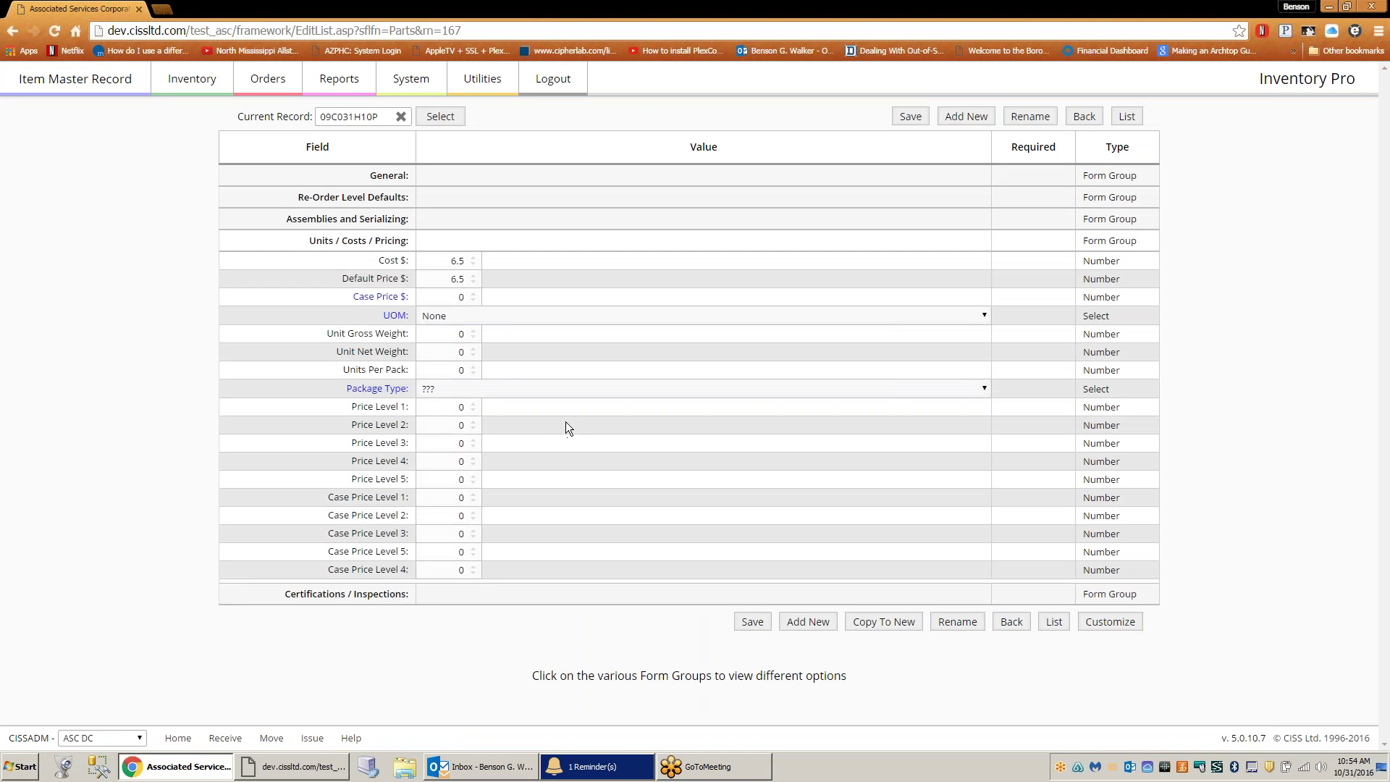
pyautogui.click(385, 223)
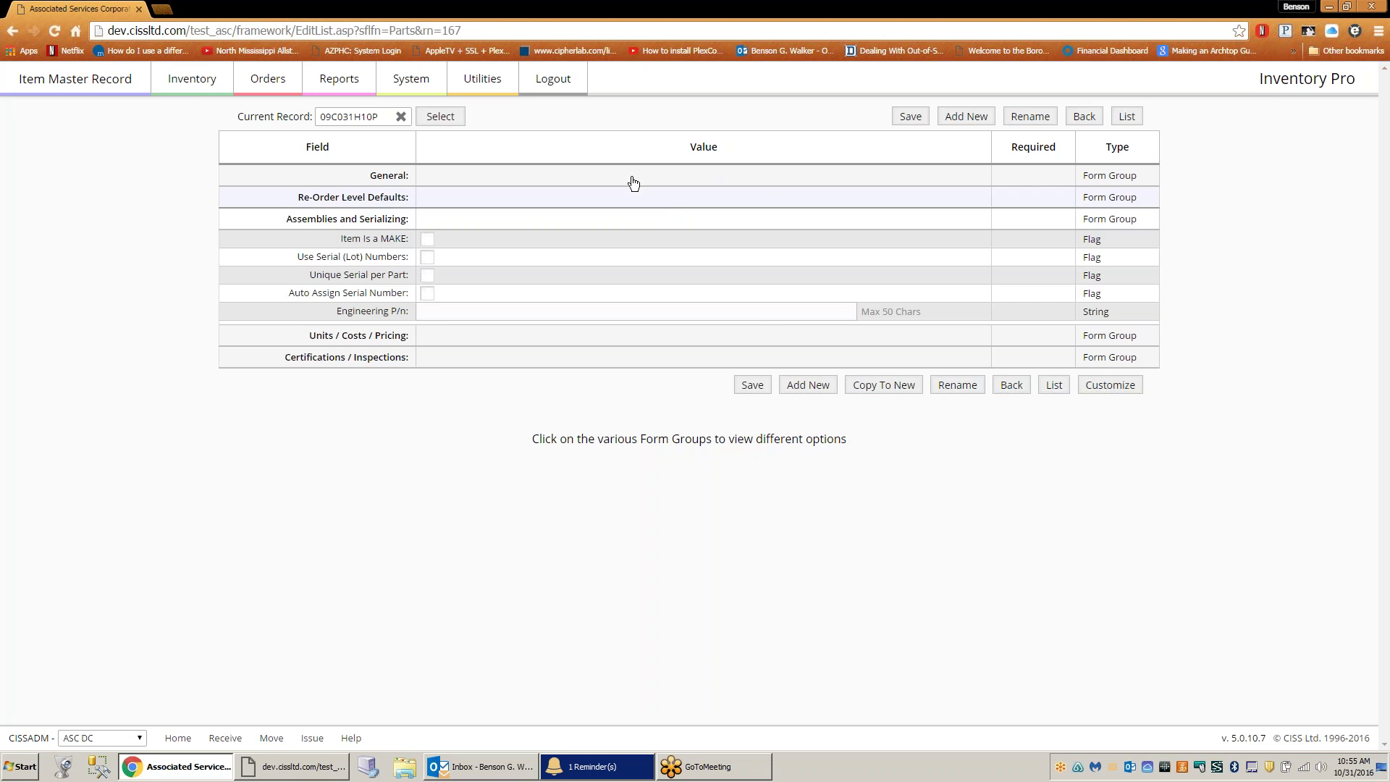
pyautogui.click(194, 84)
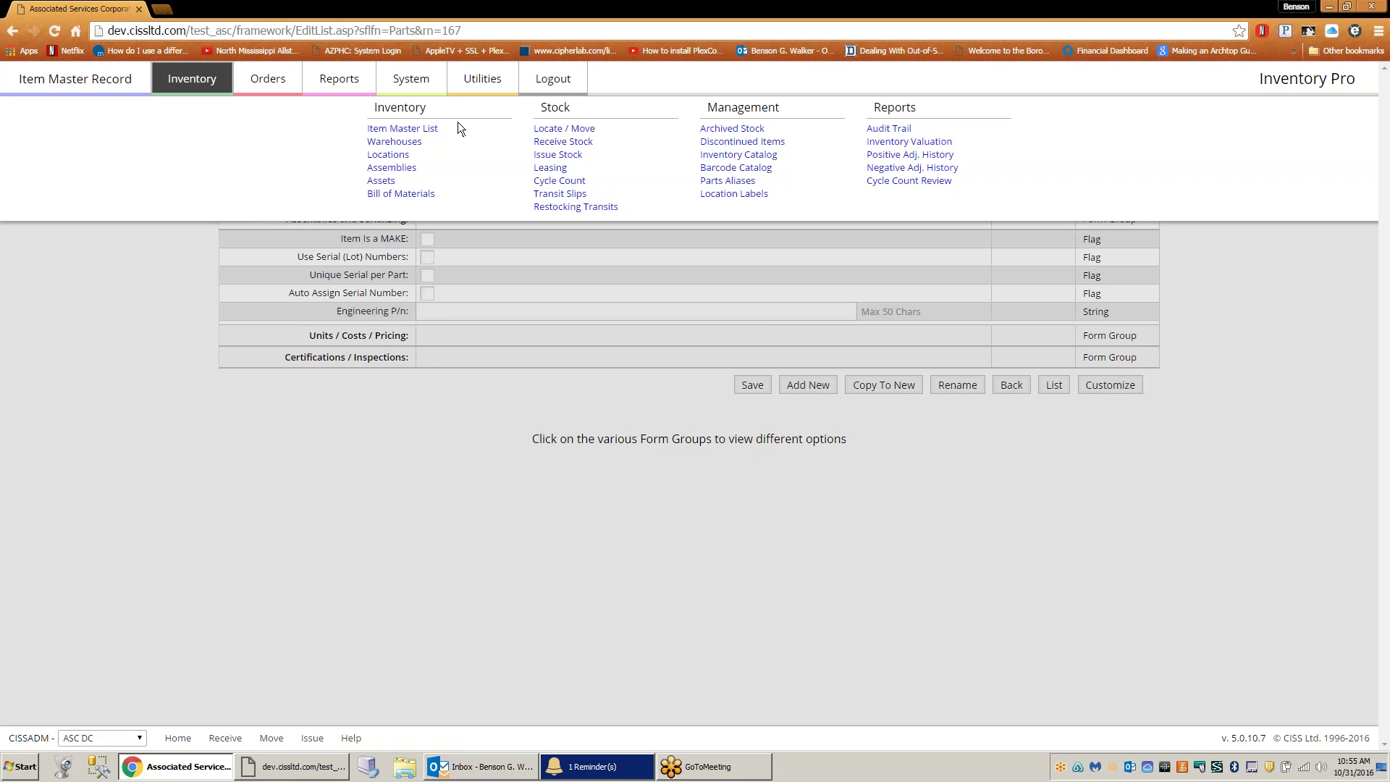
# - Start a blank record under System > Center Codes, then minimize the browser to show transit slip T-00004
pyautogui.click(418, 77)
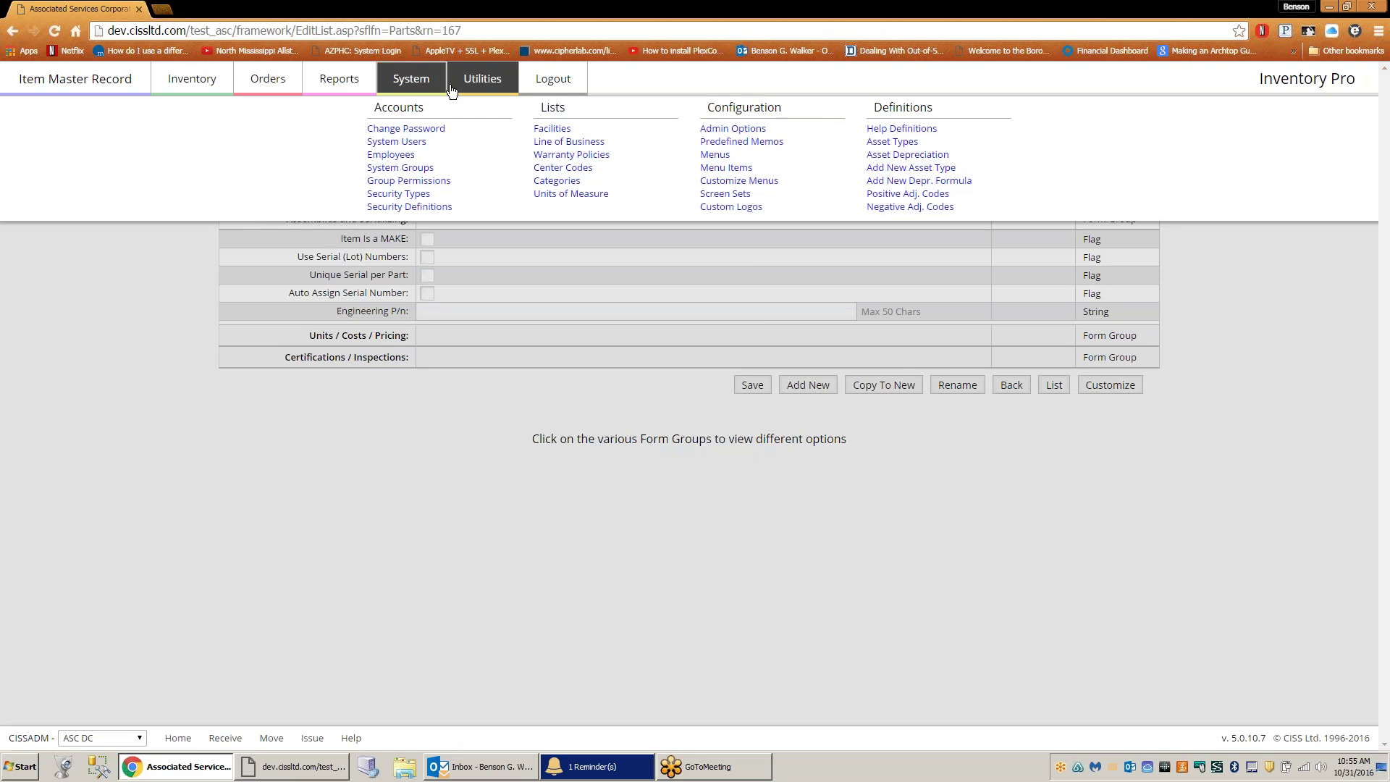
pyautogui.click(555, 165)
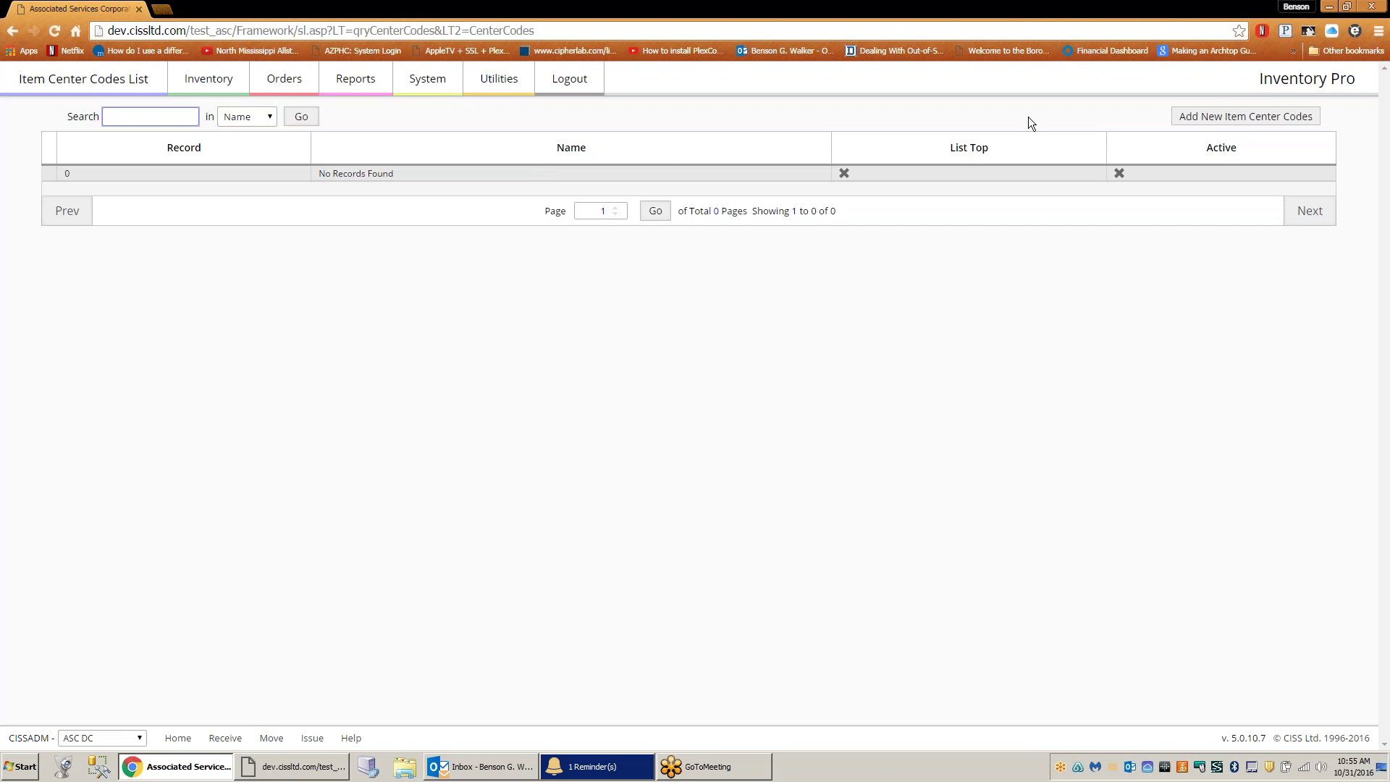
pyautogui.click(1225, 120)
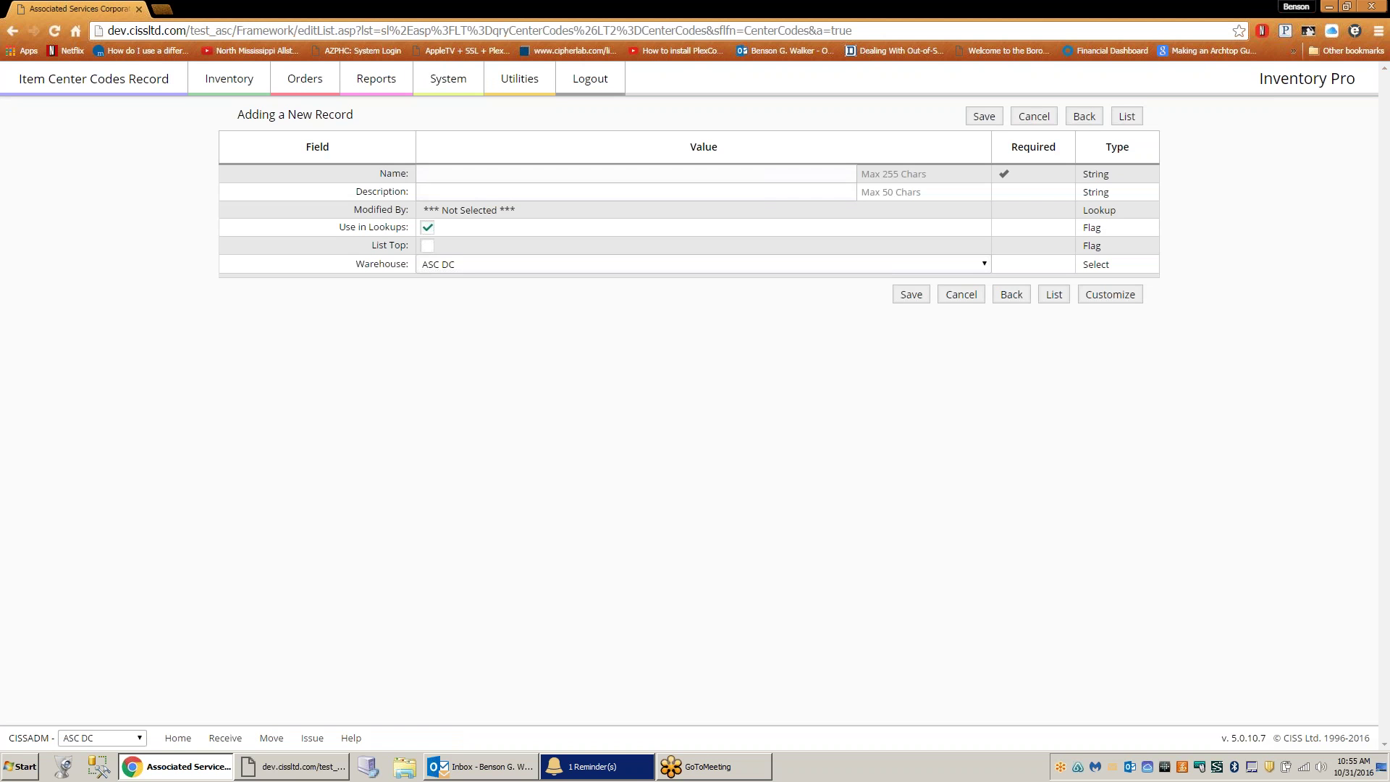
pyautogui.click(1329, 7)
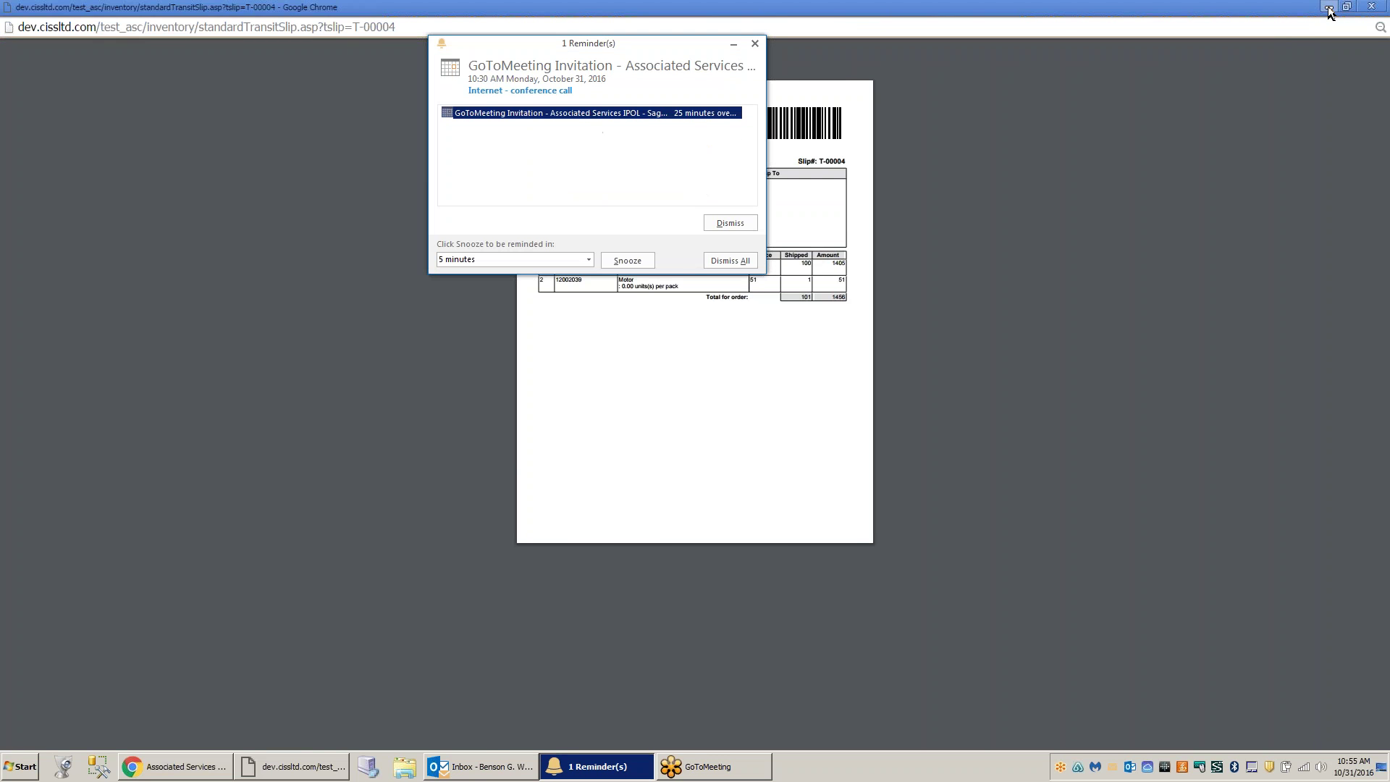
# - Check the Peachtree Interface log for 10/31/16 posts, then bring back the Item Master List
pyautogui.click(1328, 9)
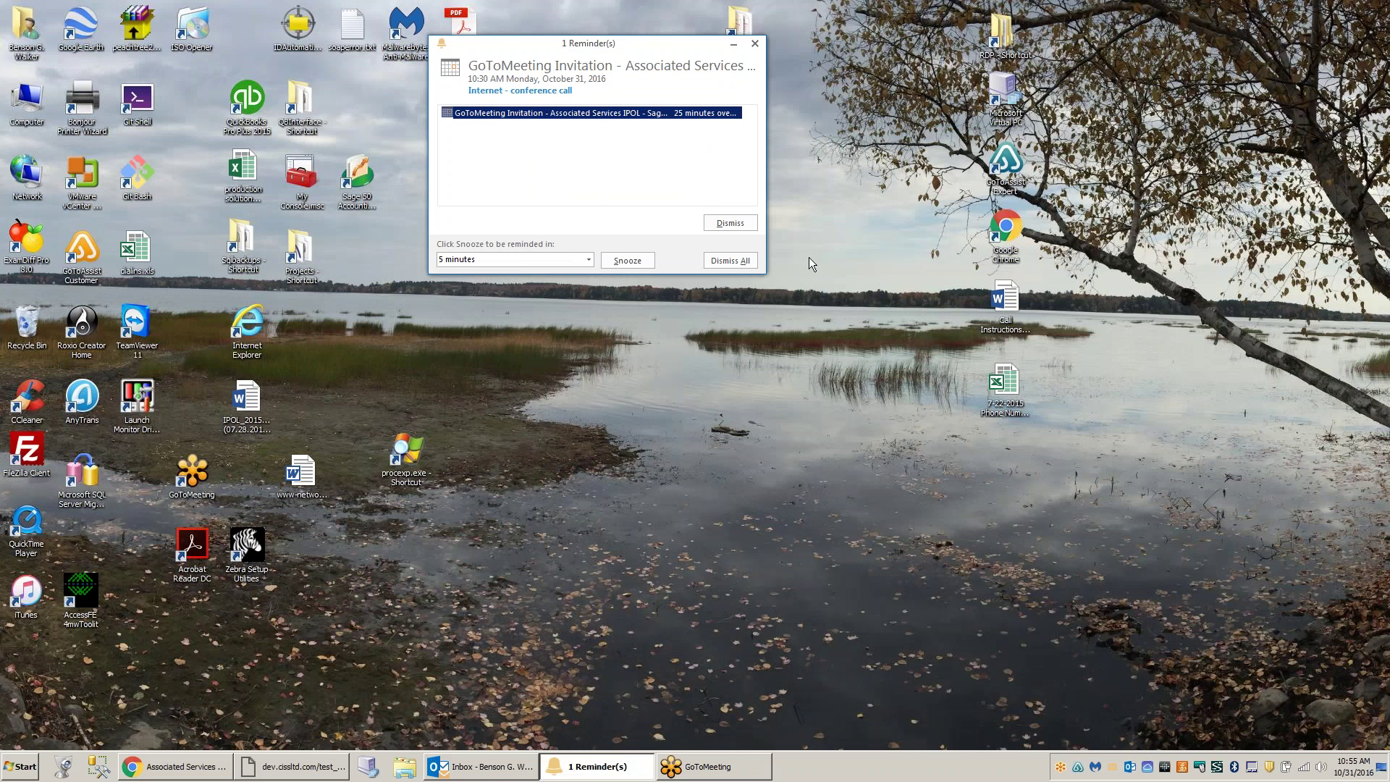
pyautogui.click(1368, 326)
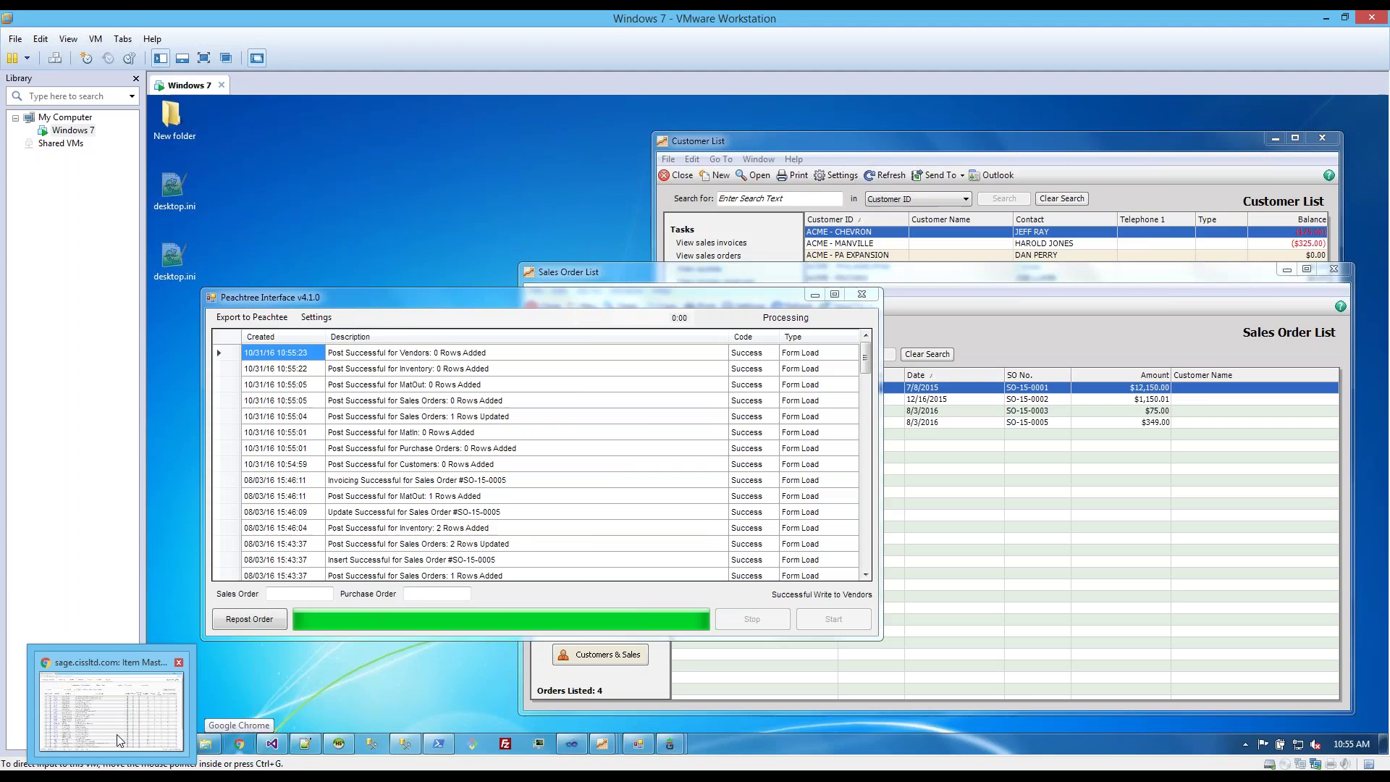
pyautogui.click(116, 740)
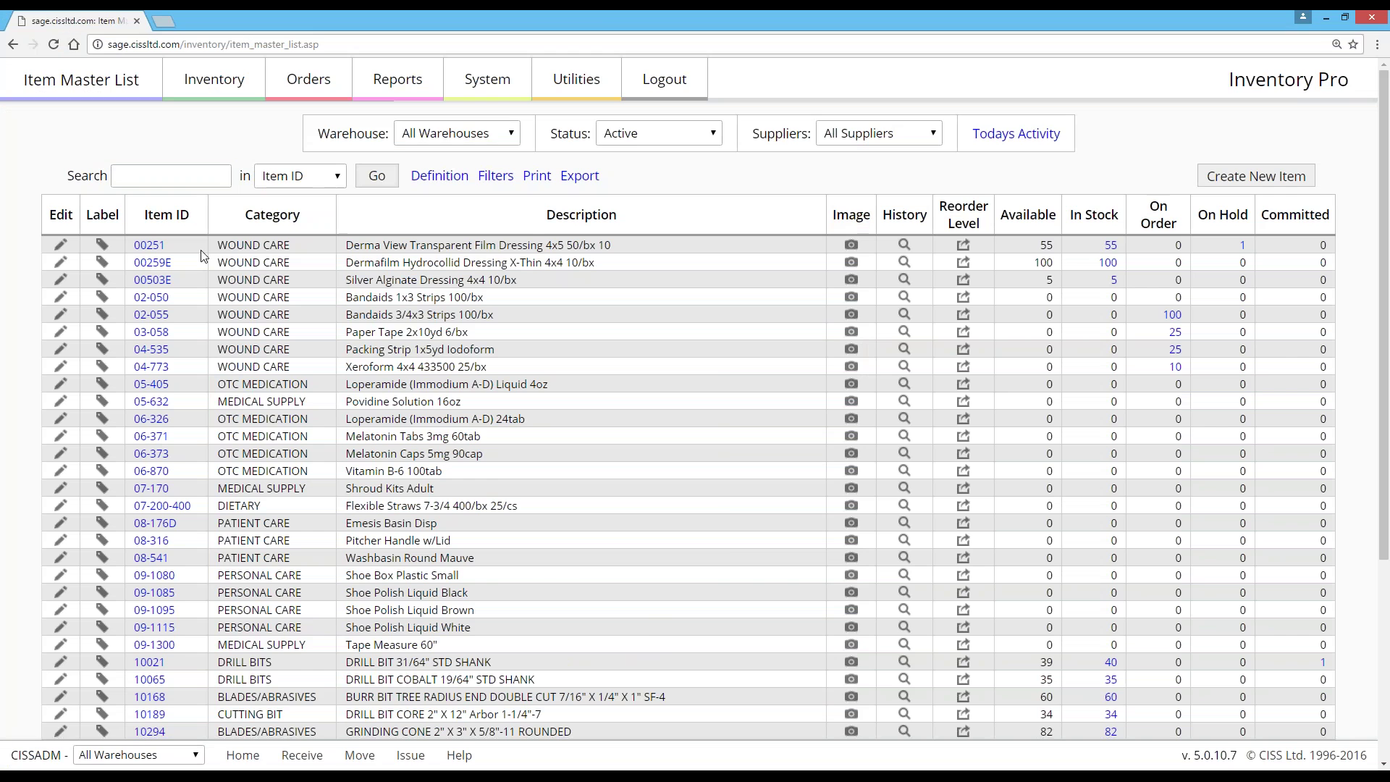
# - Minimize the browser so Peachtree Interface can finish posting vendors and inventory
pyautogui.click(1325, 17)
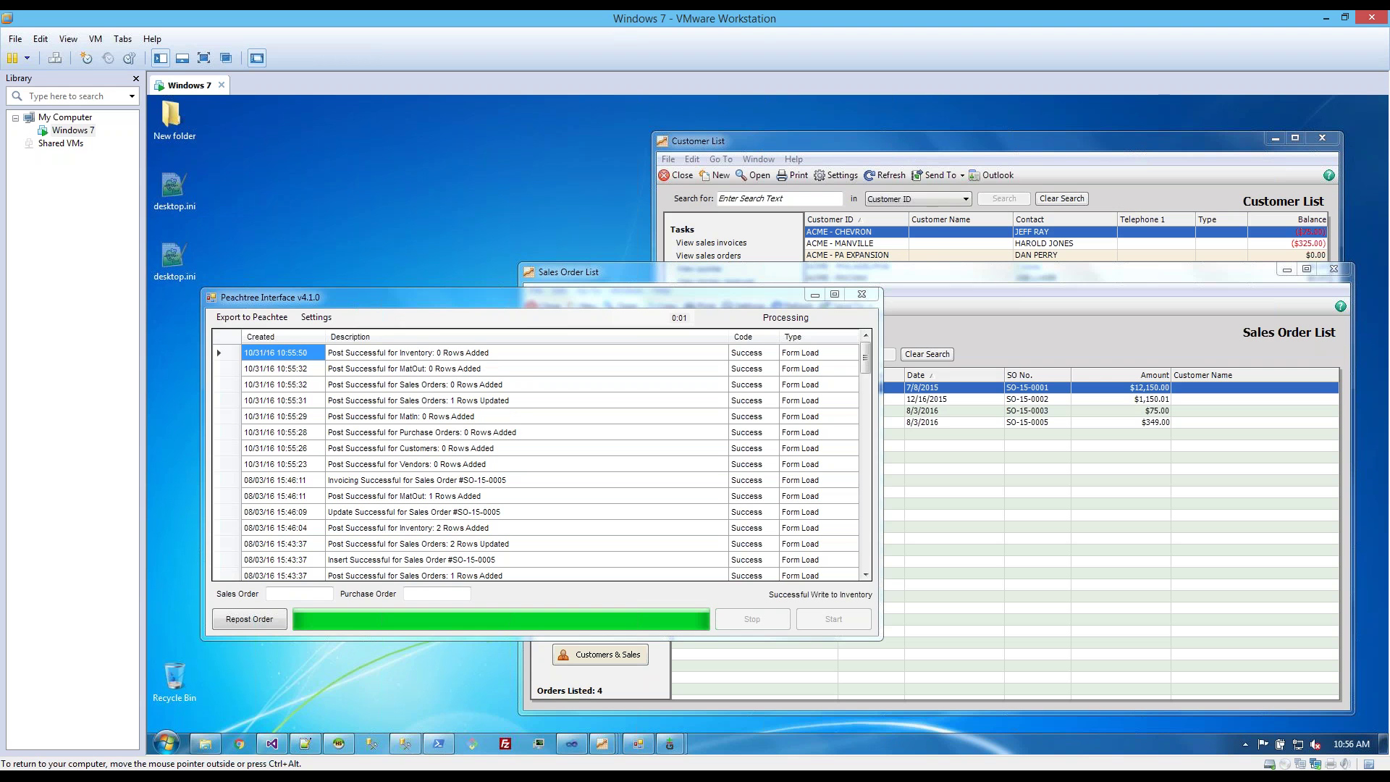
# - Show Sage 50's Vendors & Purchases page, then bring Peachtree Interface back to the front
pyautogui.moveTo(618, 749)
pyautogui.click(447, 673)
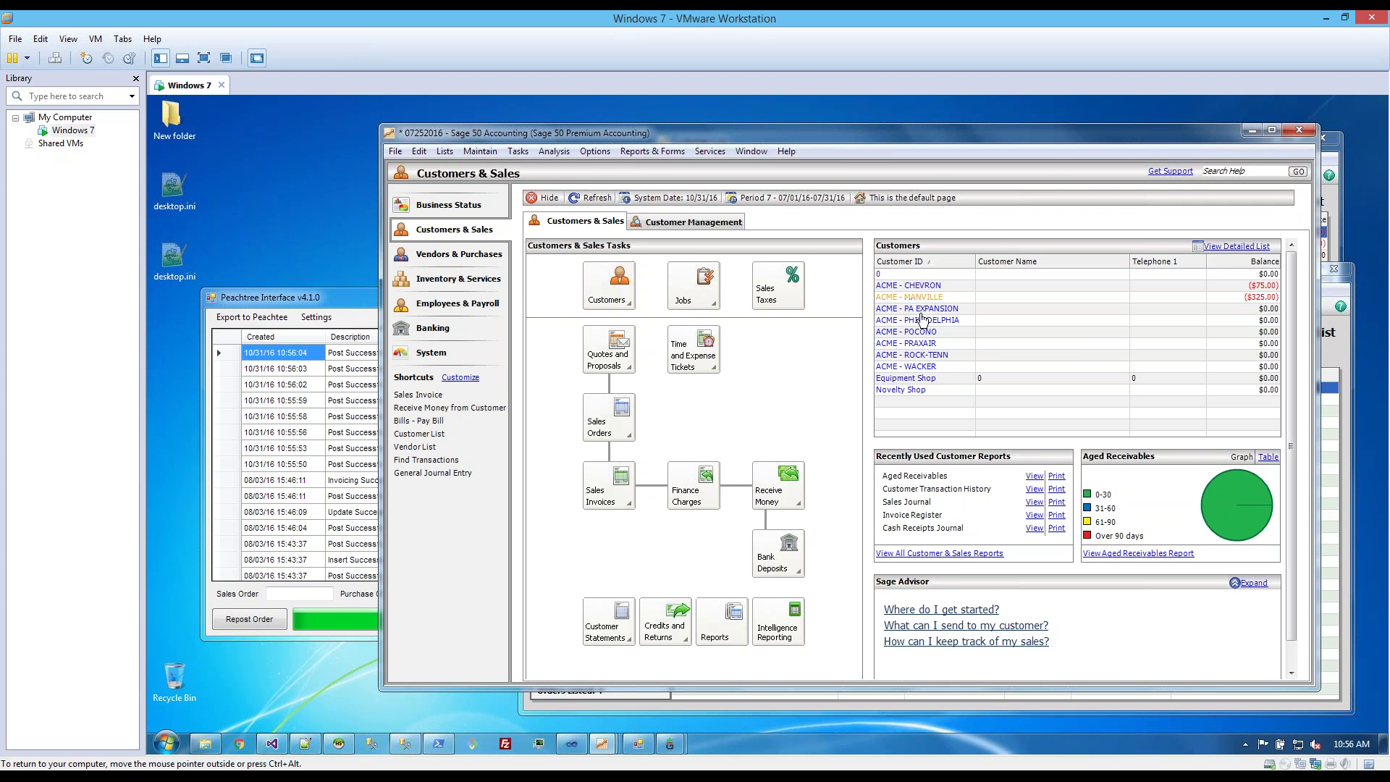
pyautogui.click(485, 256)
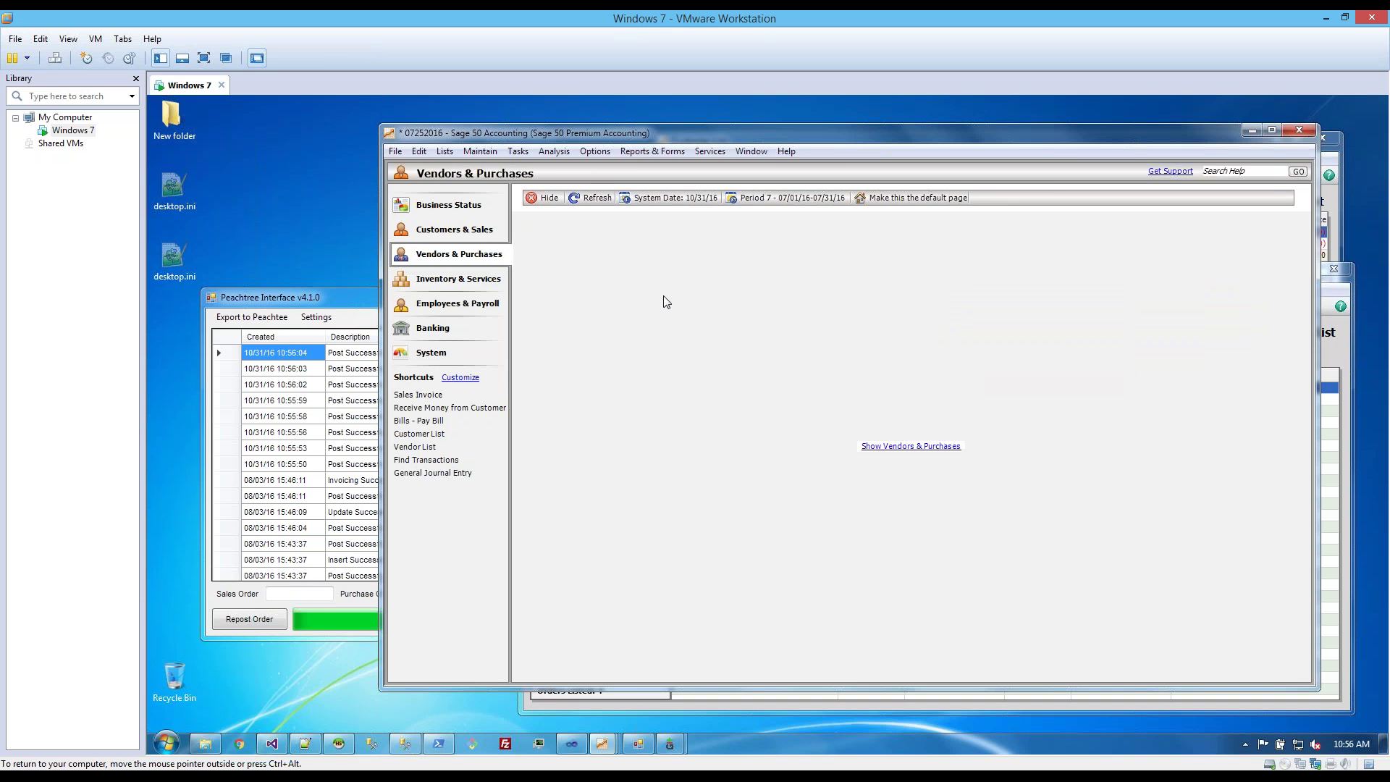
pyautogui.click(371, 304)
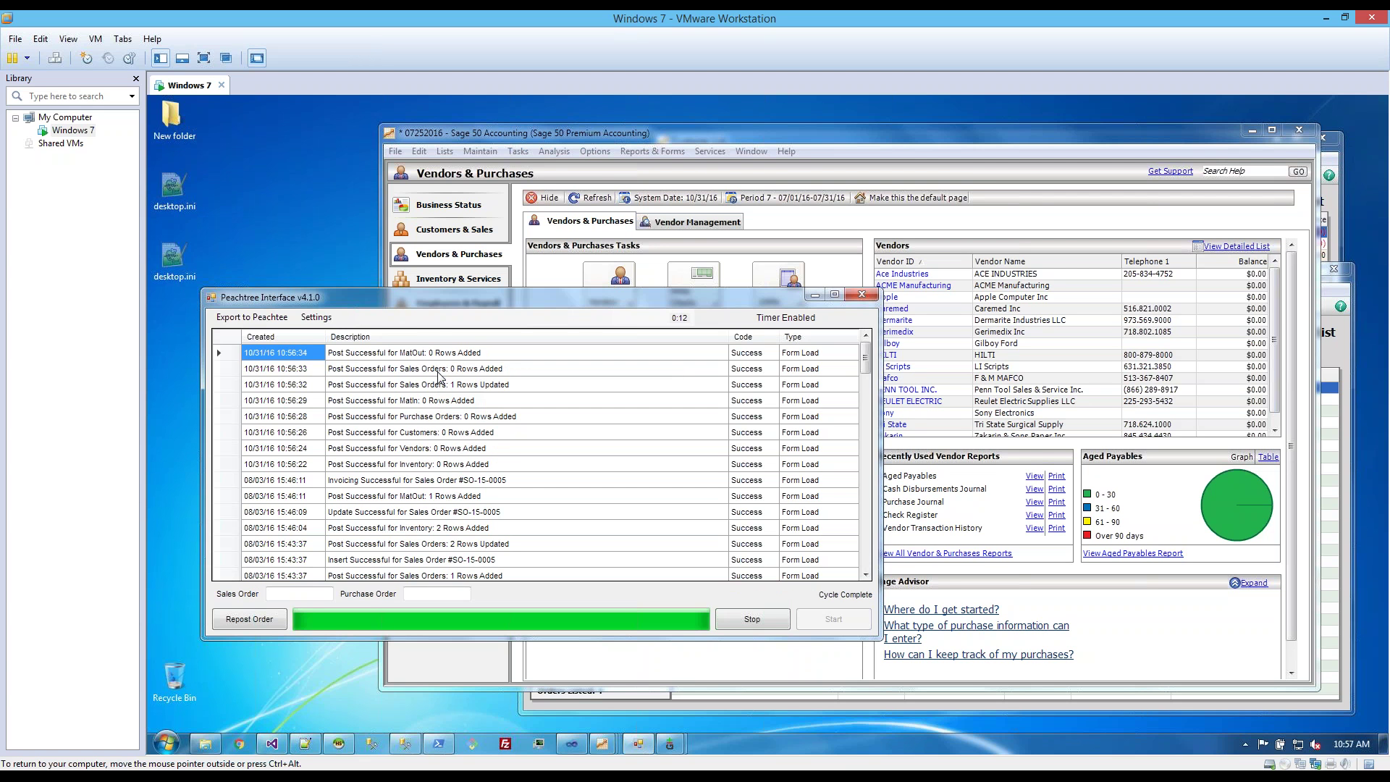
# - Review the new 10/31/16 entries in the Peachtree Interface log, then return to Sage 50
pyautogui.scroll(-3, 463, 420)
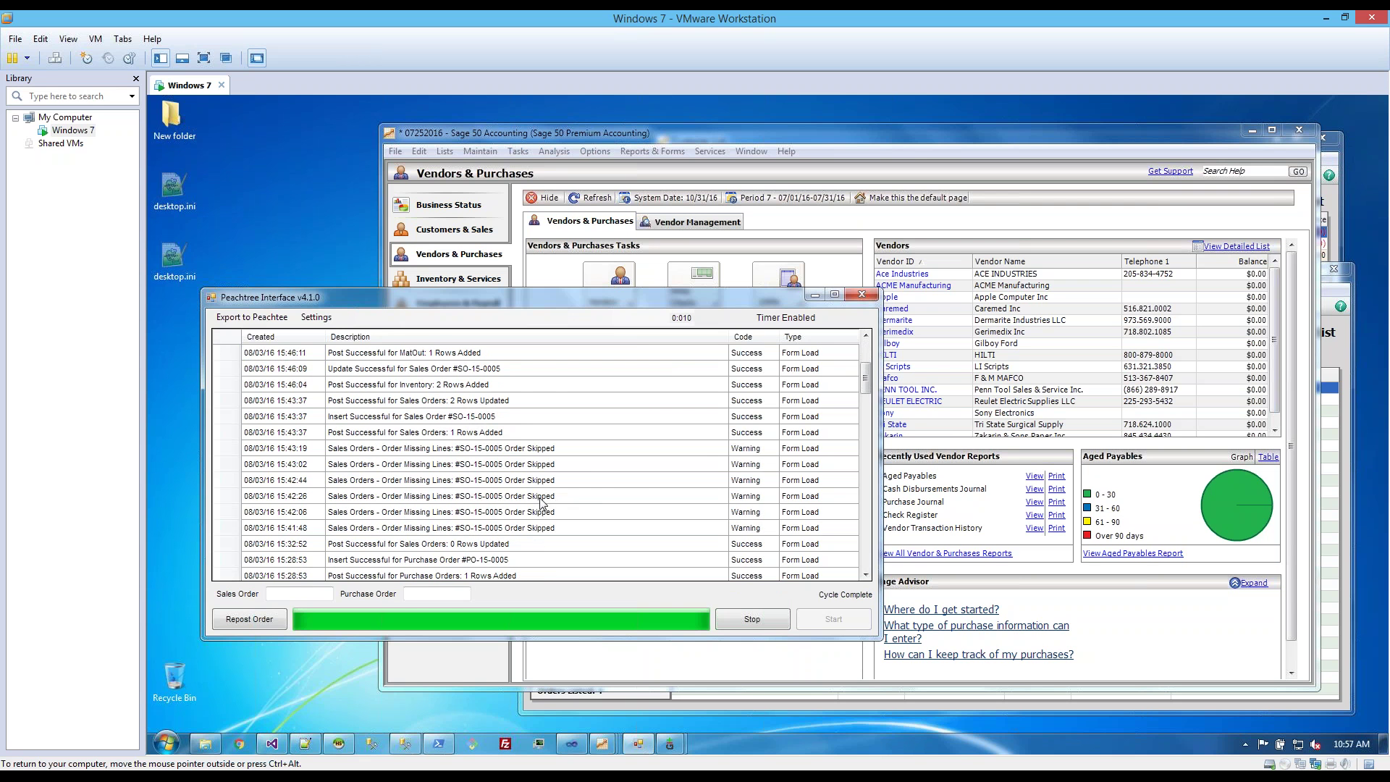
pyautogui.scroll(-5, 500, 515)
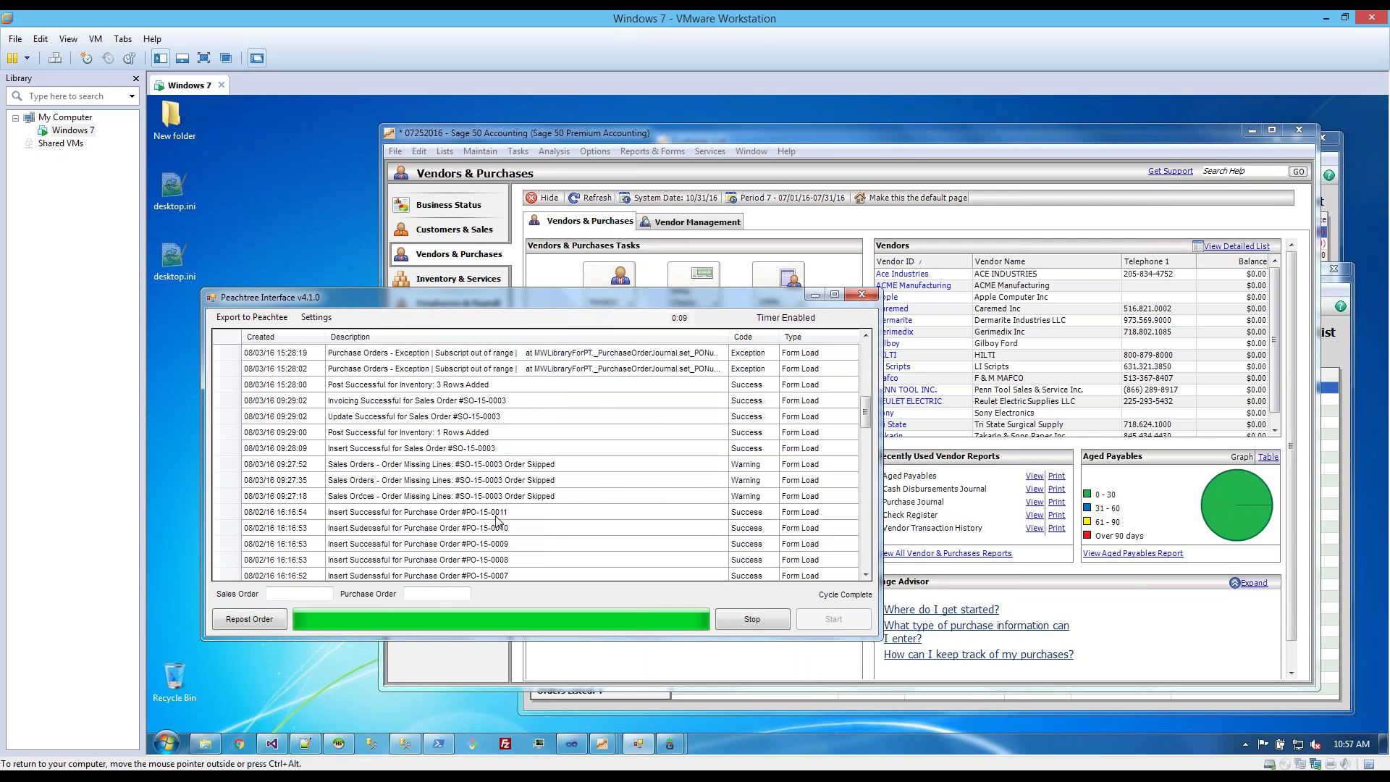
pyautogui.scroll(-5, 460, 450)
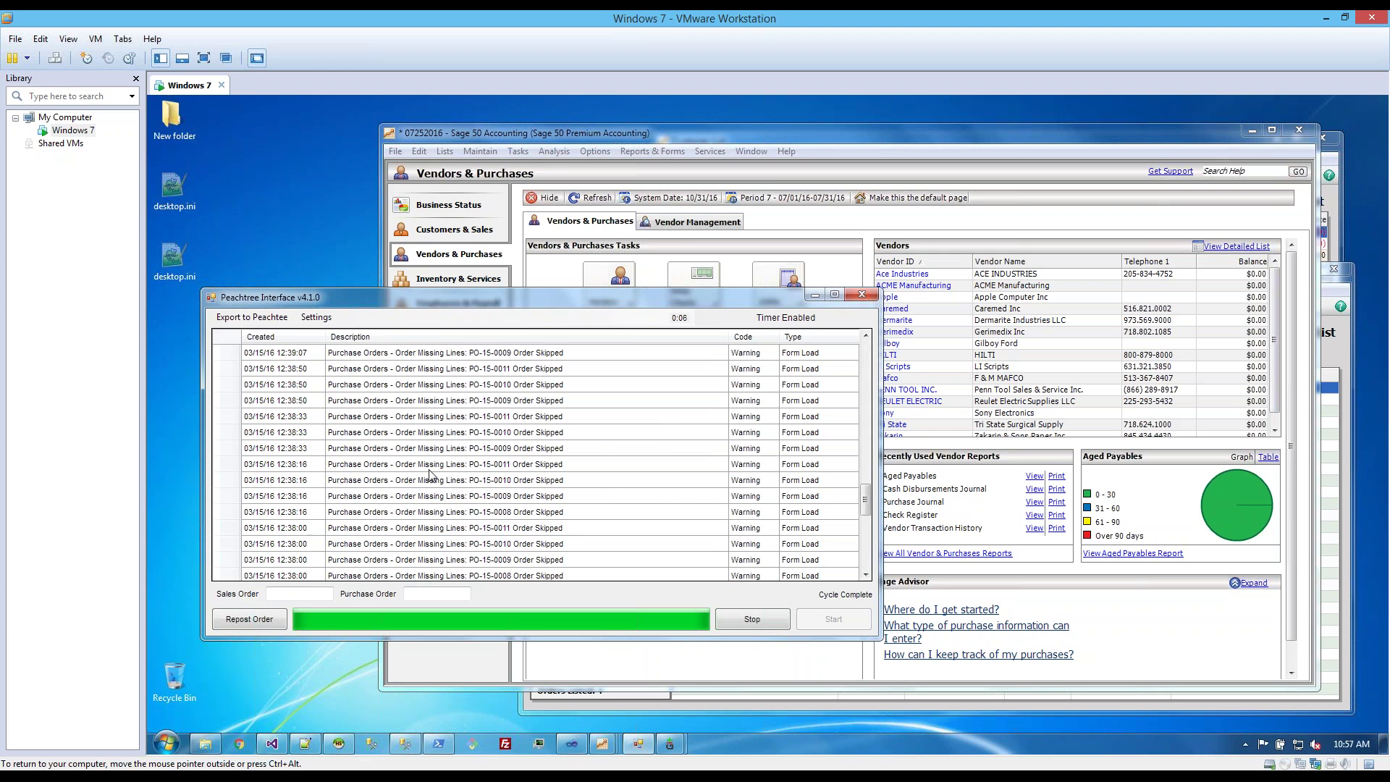
pyautogui.scroll(5, 434, 500)
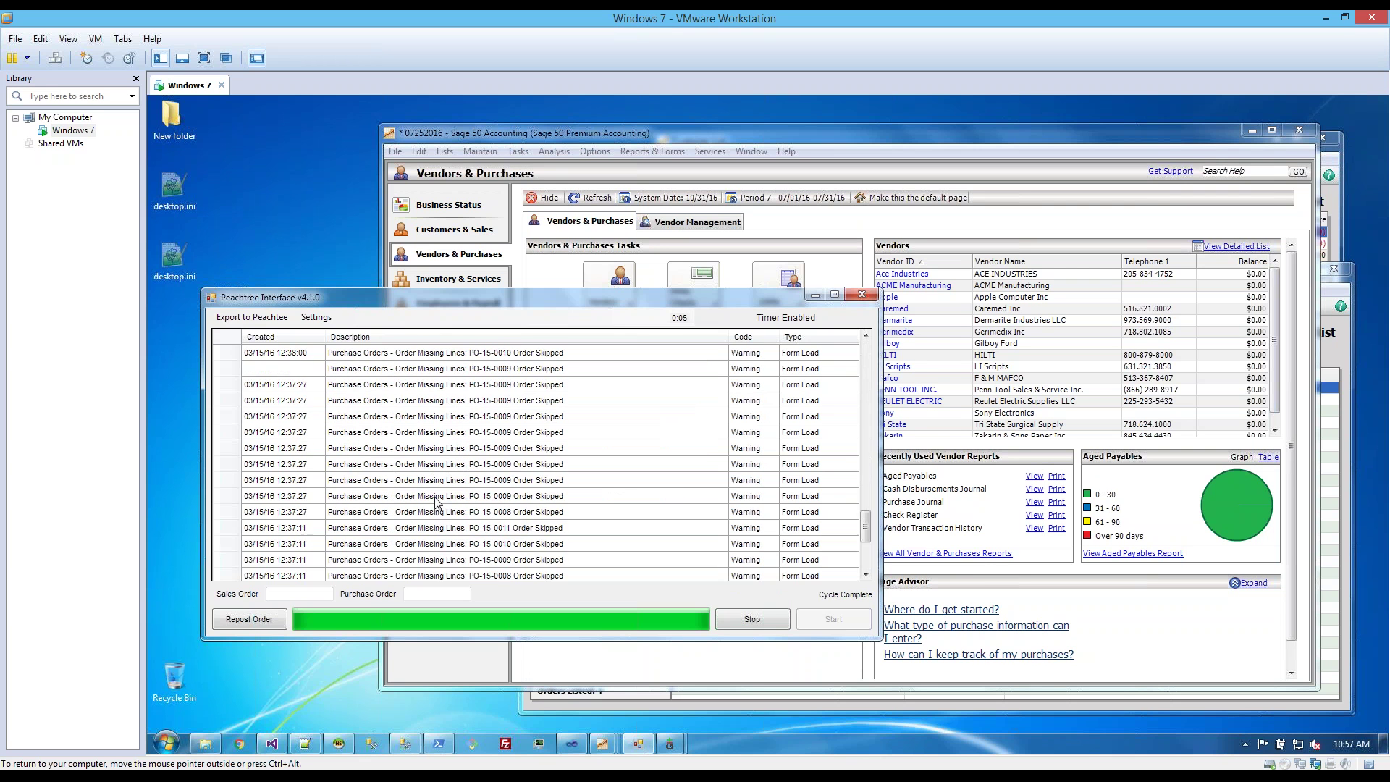
pyautogui.scroll(2, 437, 511)
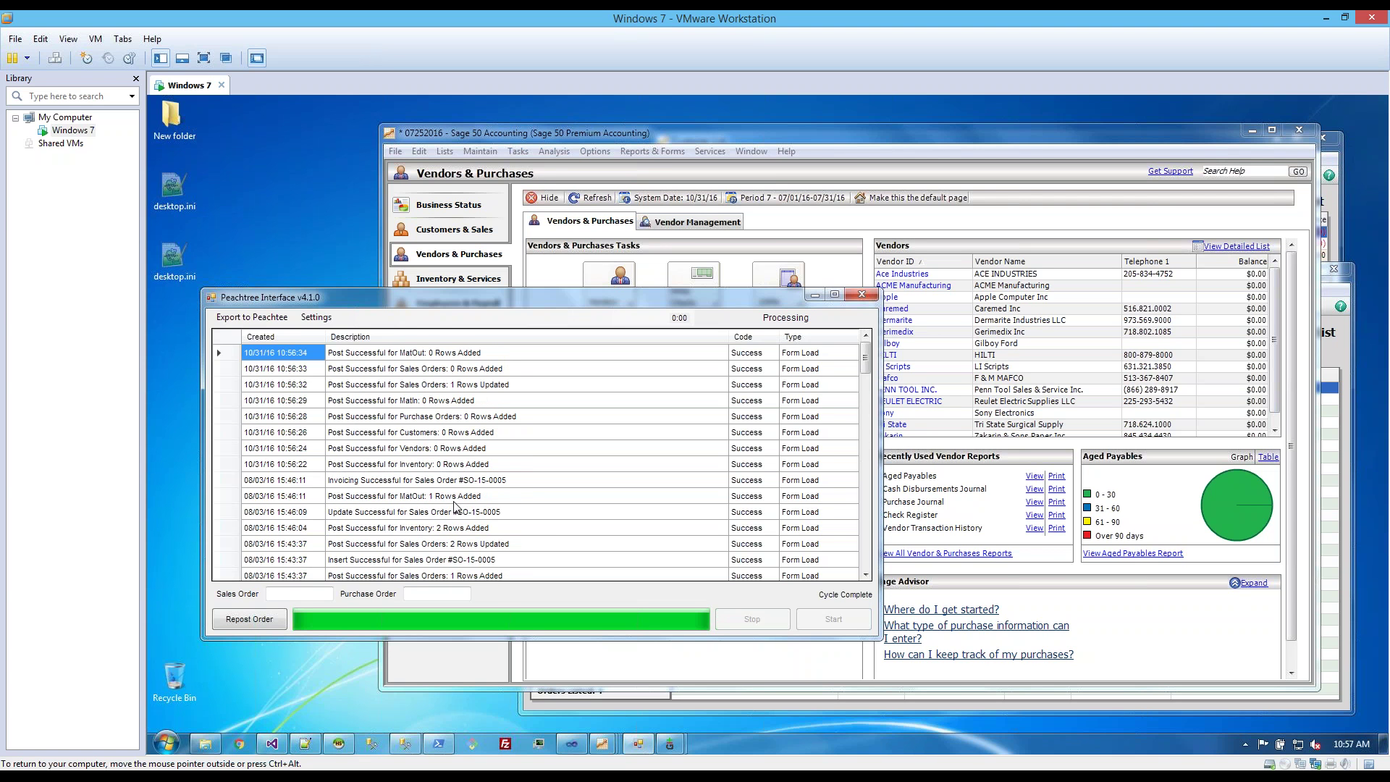
pyautogui.scroll(-10, 465, 528)
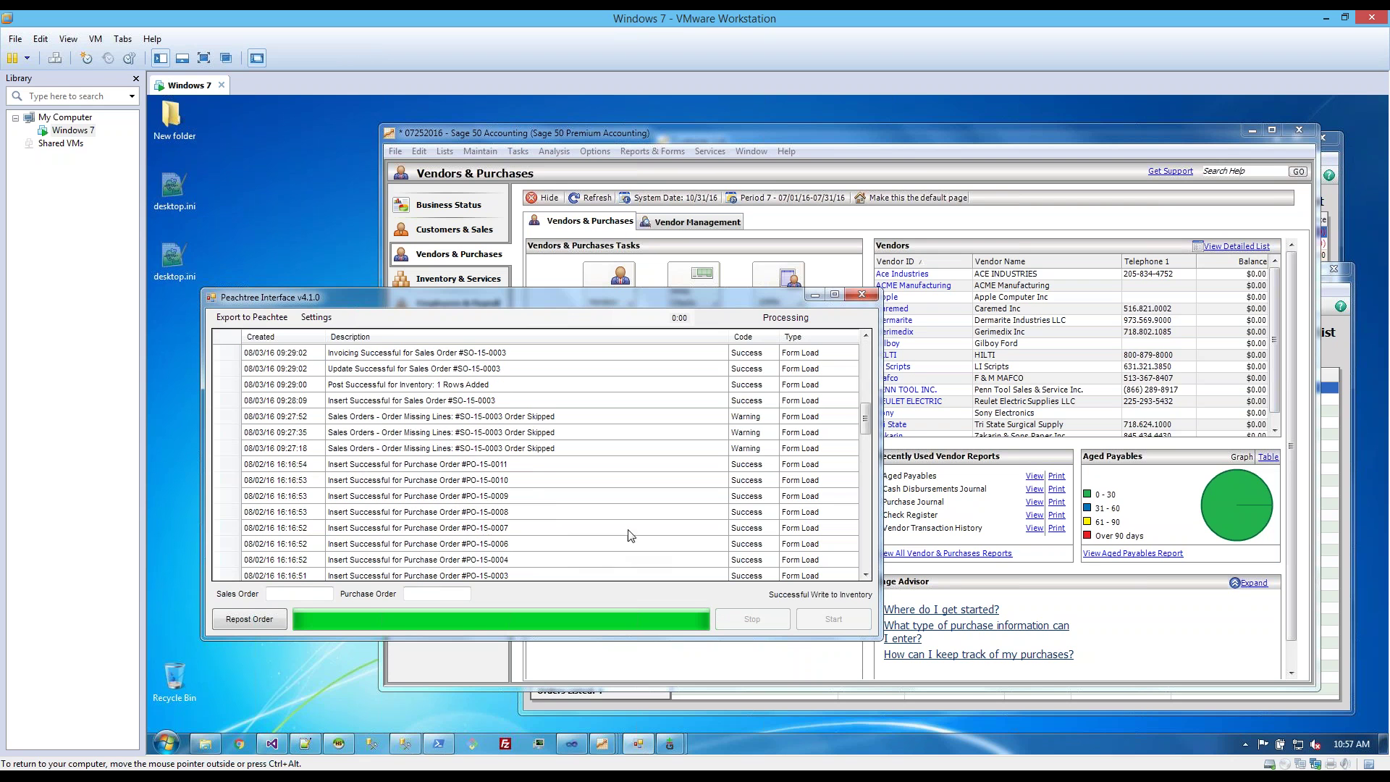
pyautogui.scroll(5, 863, 340)
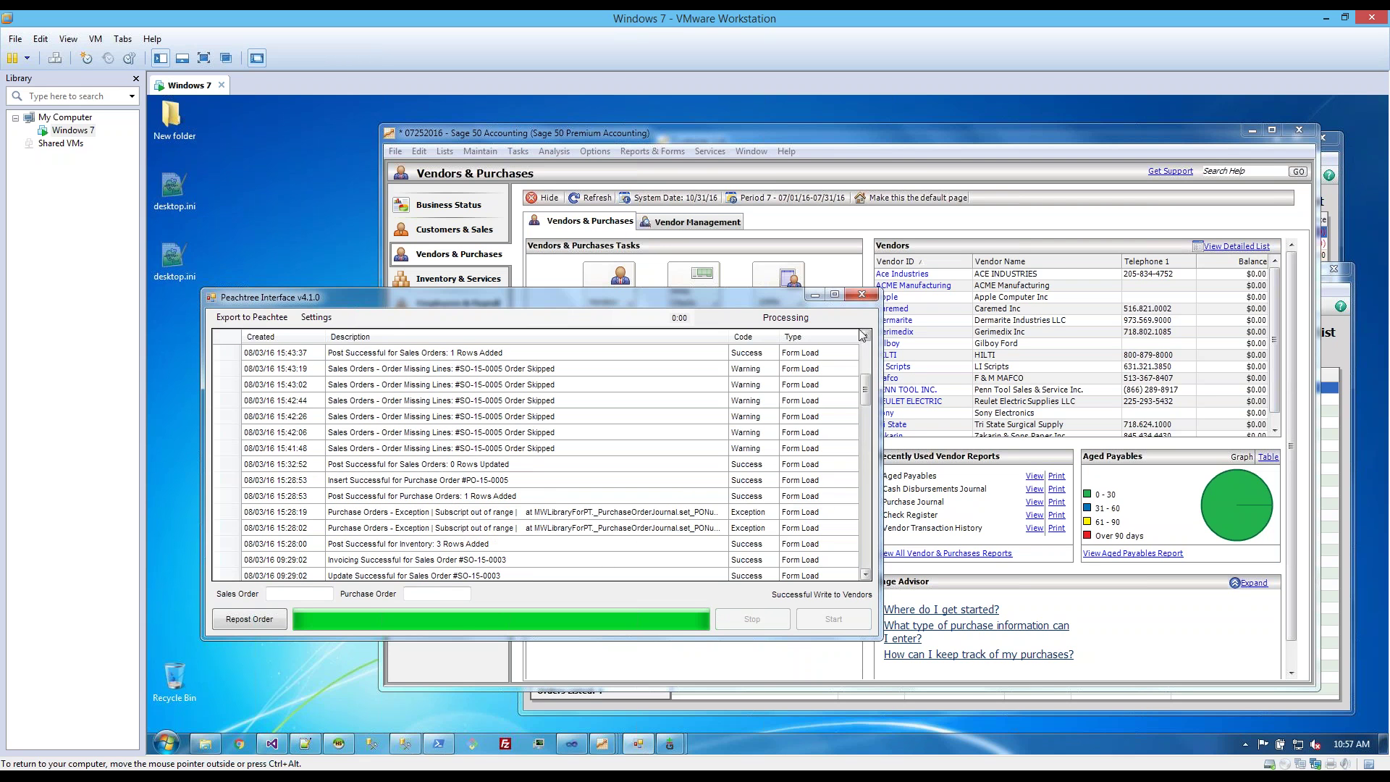
pyautogui.click(862, 229)
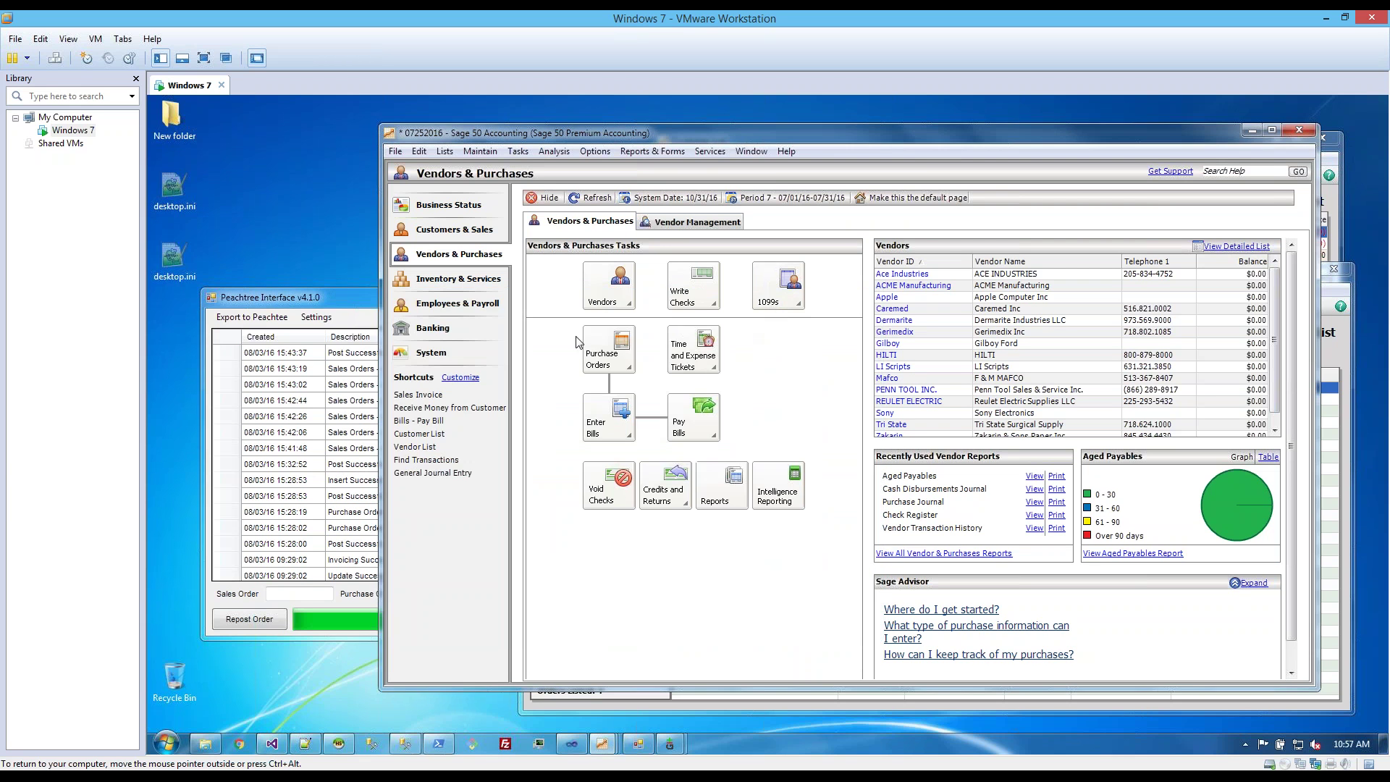
# - Open the Sage 50 Sales Order List and review orders SO-15-0002, SO-15-0003 and SO-15-0005
pyautogui.click(478, 230)
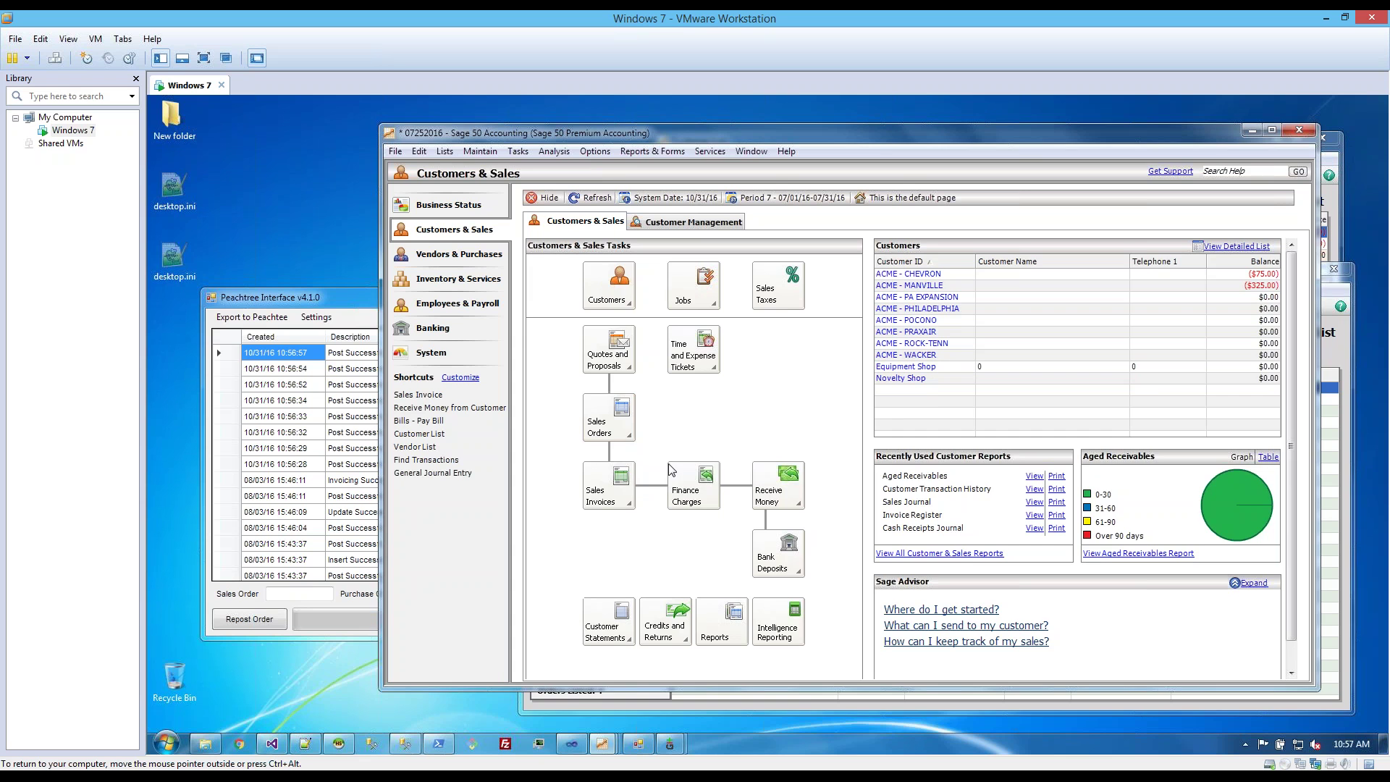
pyautogui.click(1047, 422)
pyautogui.click(1047, 410)
pyautogui.click(1049, 398)
pyautogui.click(1050, 390)
pyautogui.click(1048, 411)
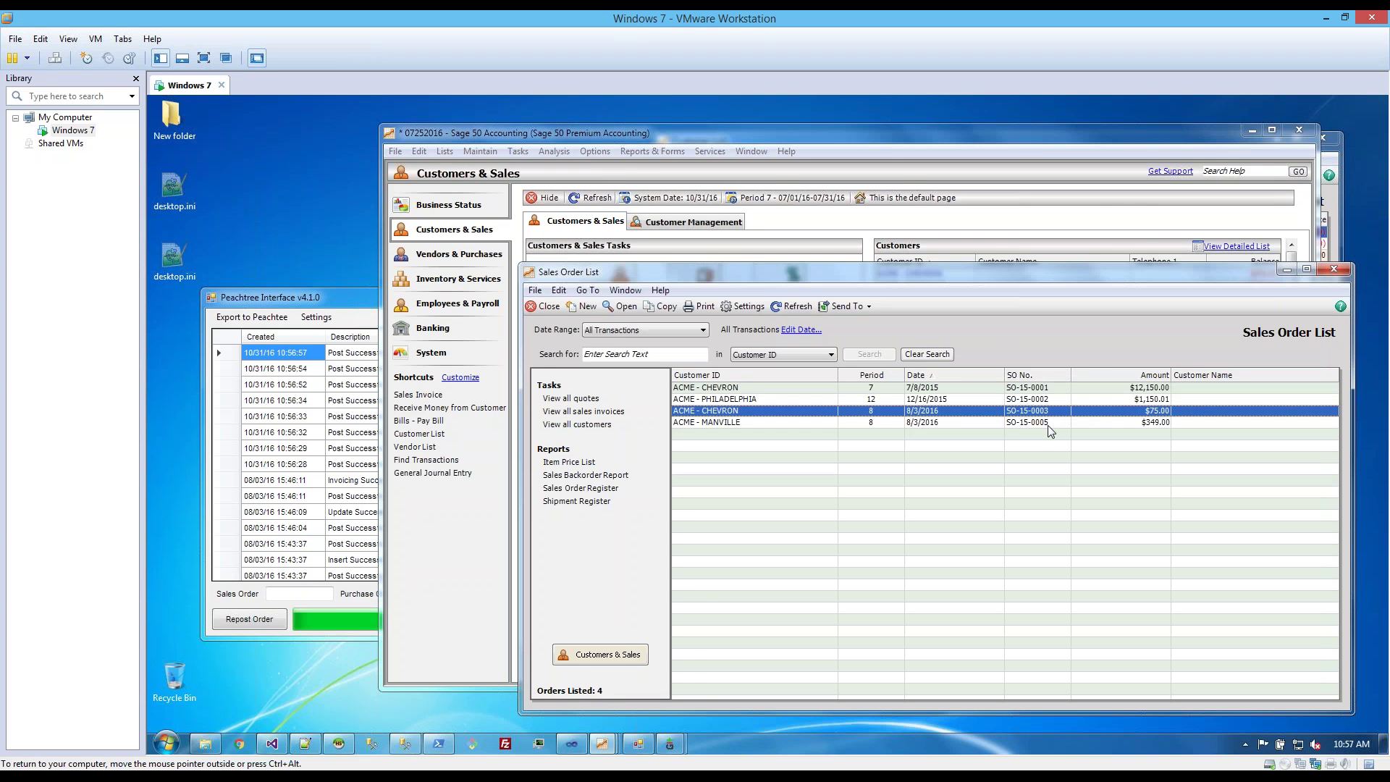
pyautogui.click(1048, 424)
pyautogui.click(301, 728)
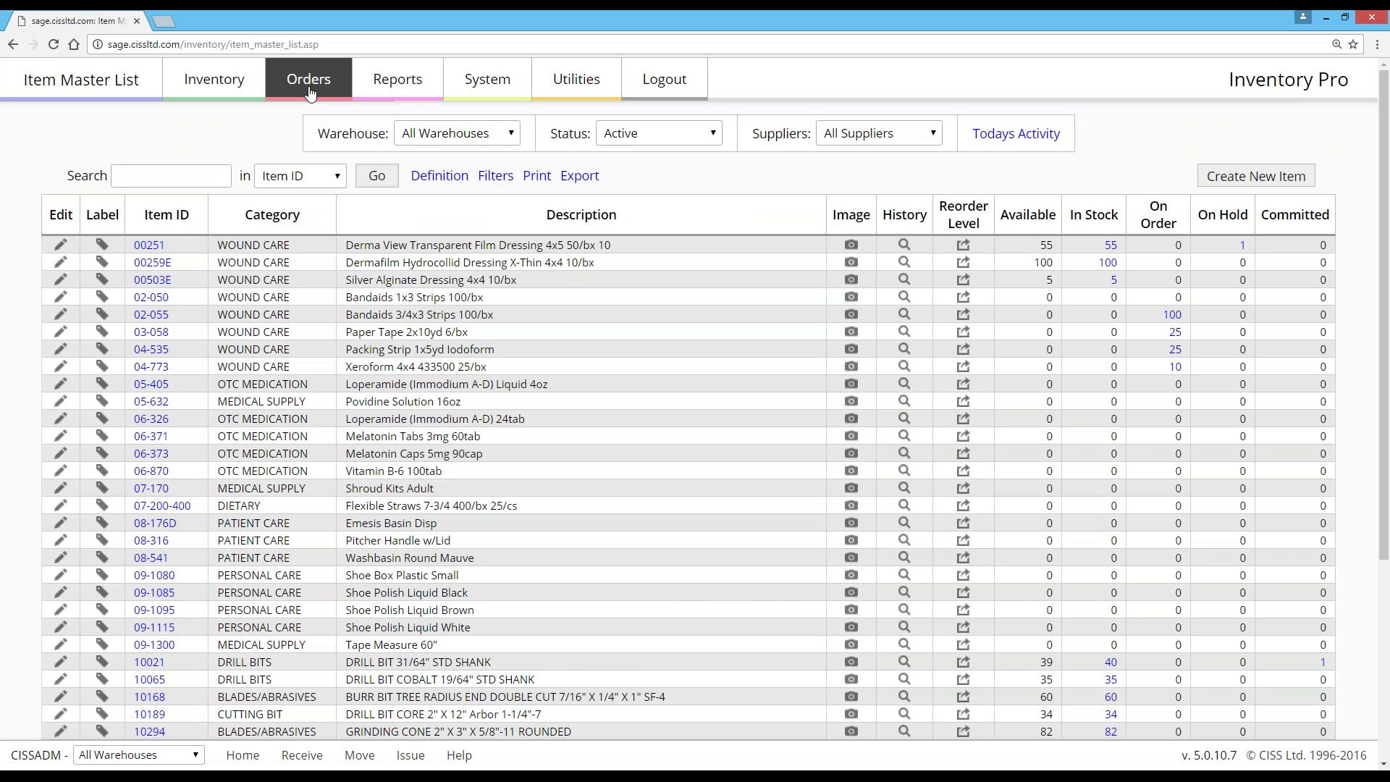
# - Open outstanding order SO-15-0004 for ACME - MONTANA, check its empty Line Items, then return to the sync log
pyautogui.click(309, 85)
pyautogui.click(544, 143)
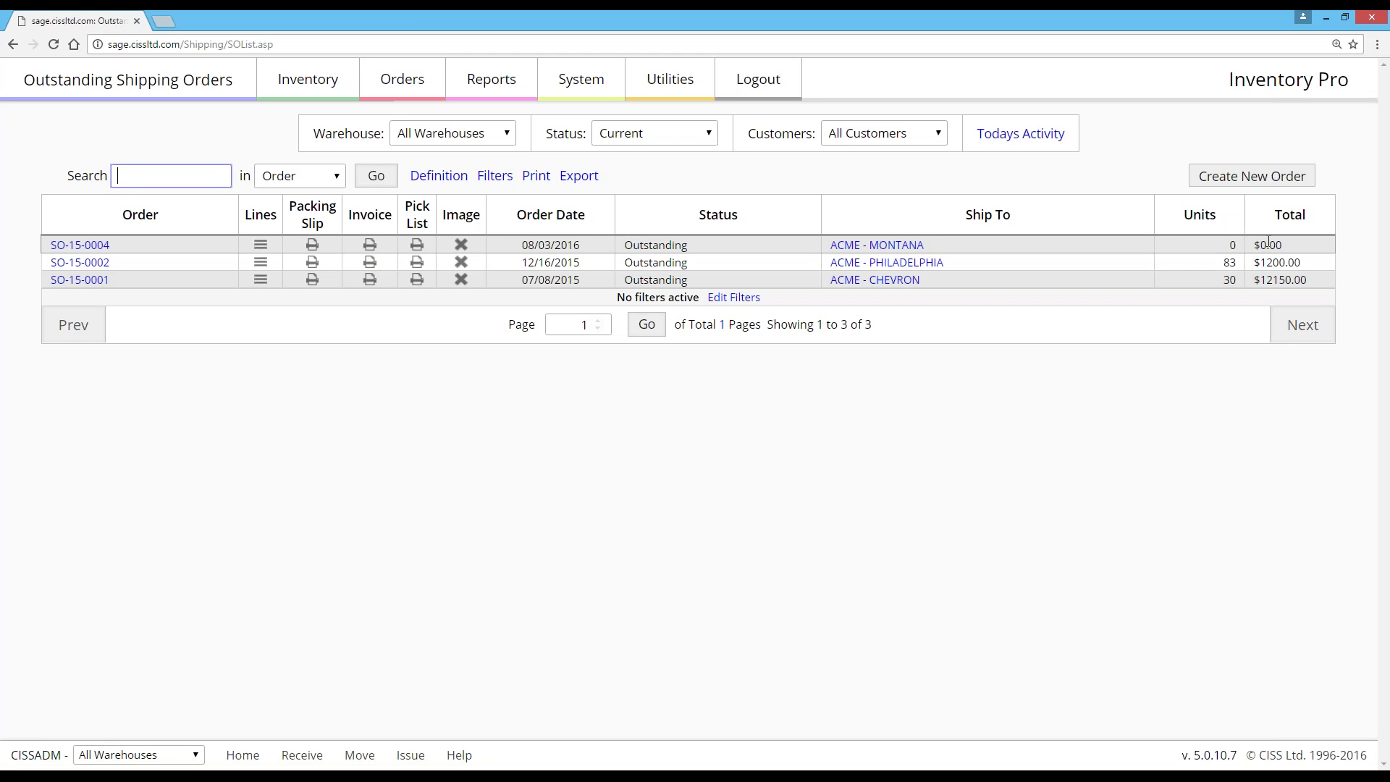
pyautogui.click(105, 245)
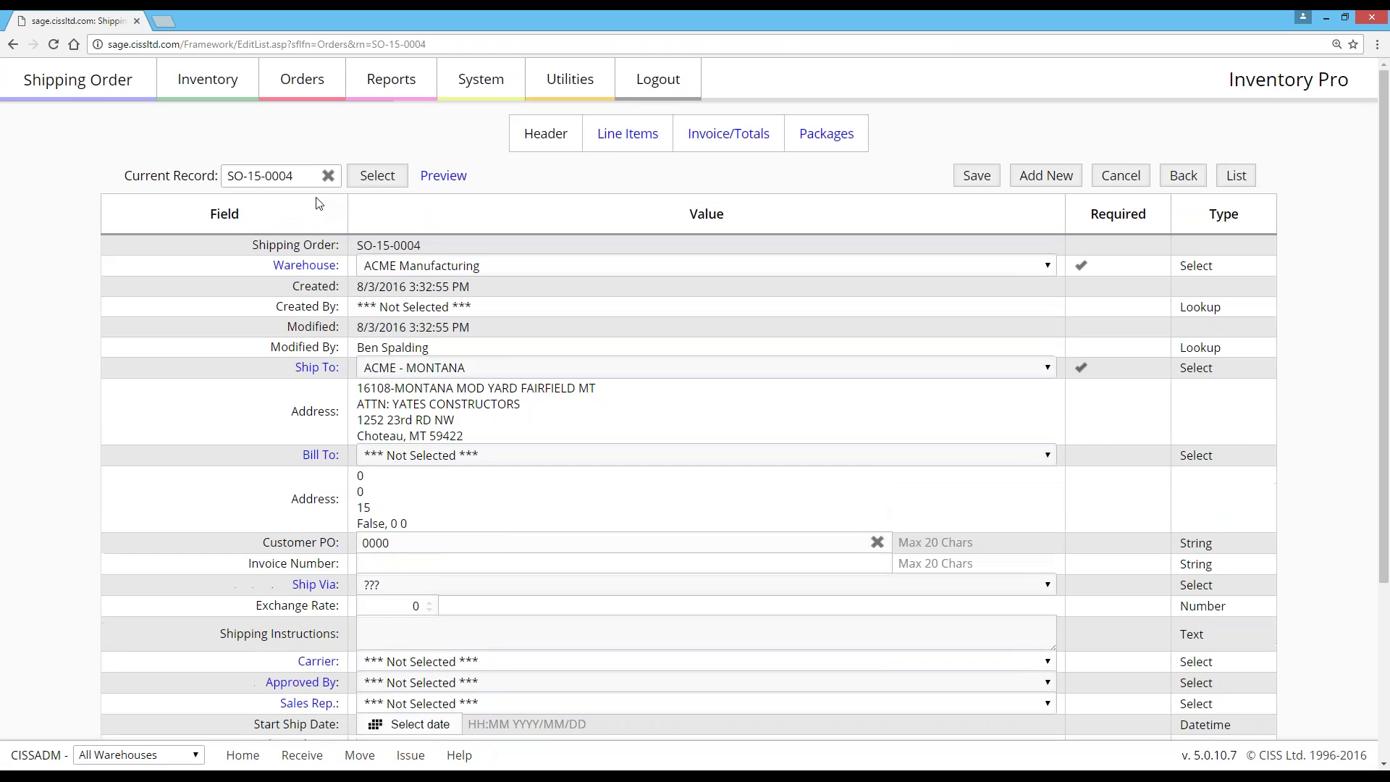
pyautogui.click(626, 133)
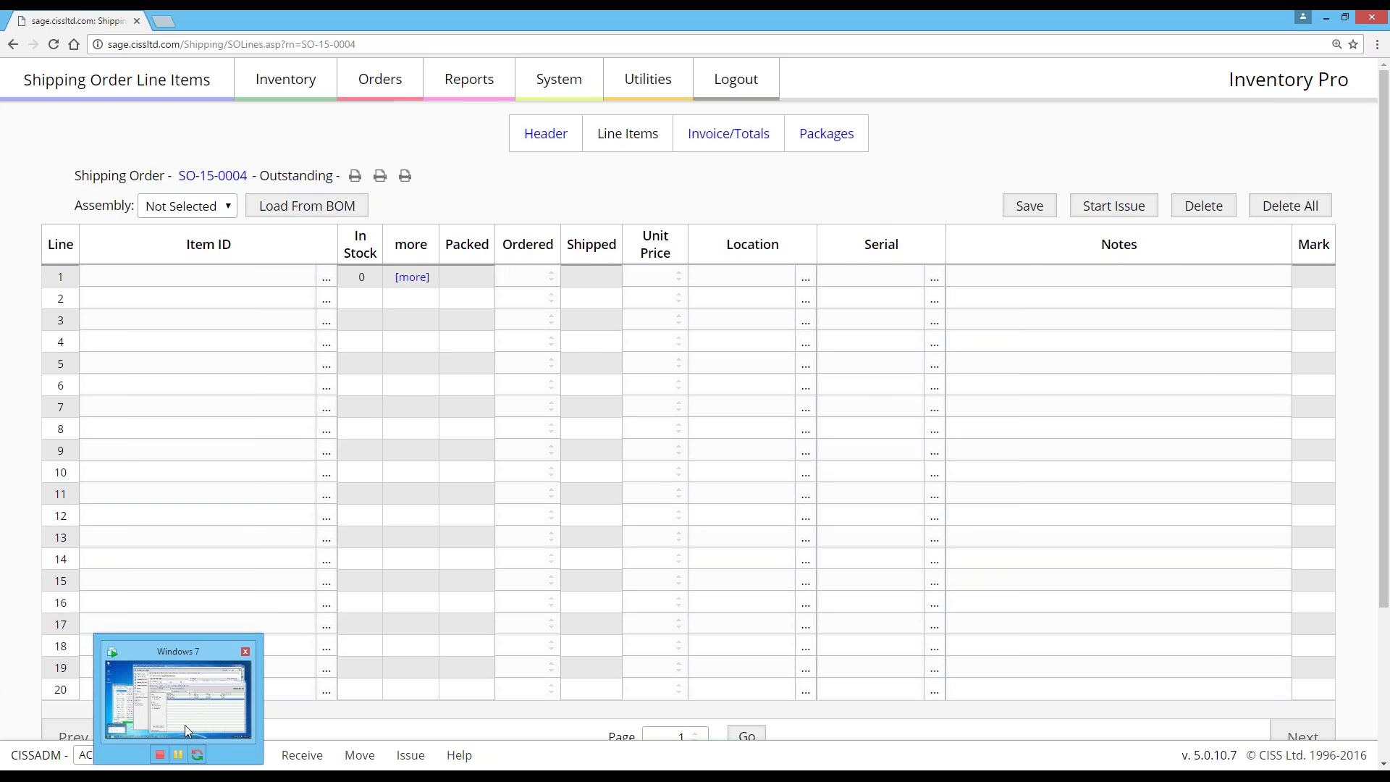
pyautogui.click(185, 724)
pyautogui.click(344, 299)
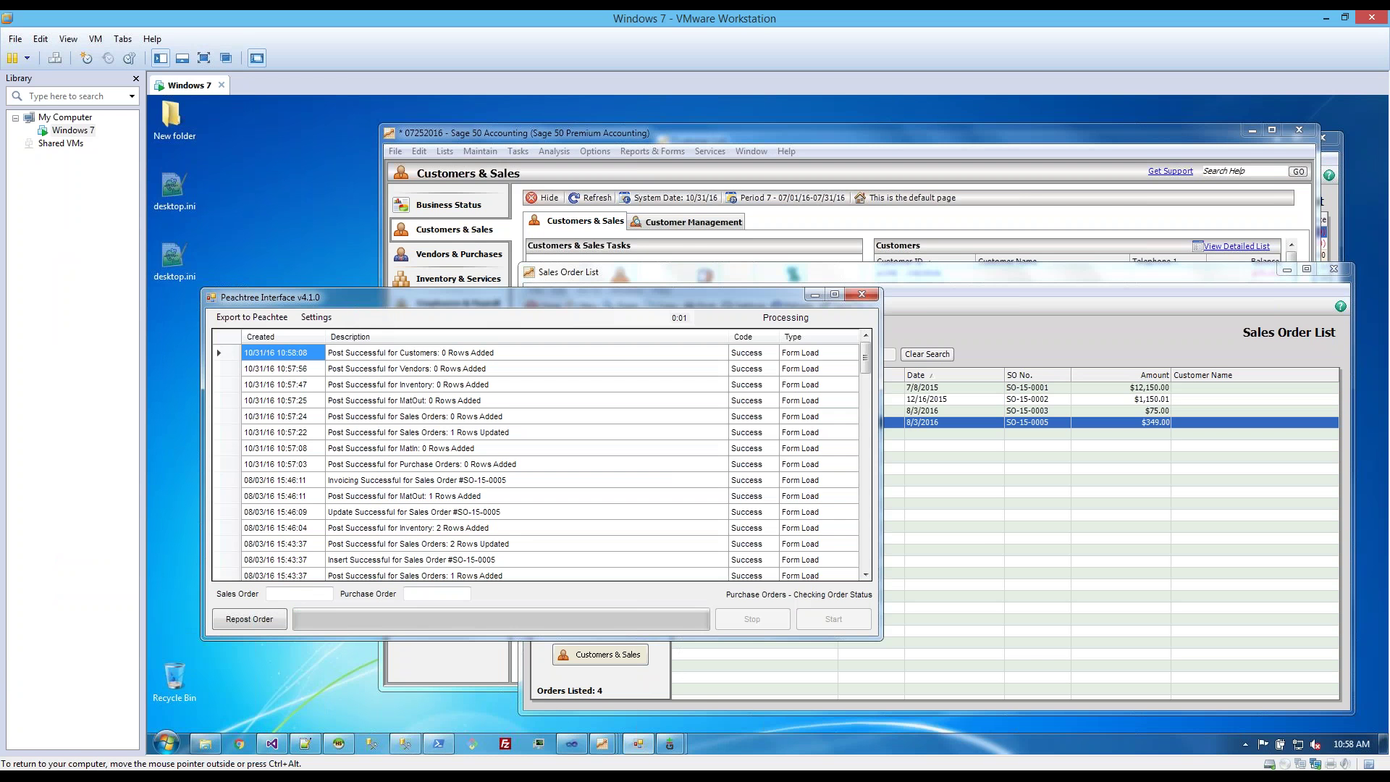
# - Confirm the Sales Order List still shows four orders, then open Reports & Forms > Accounts Payable
pyautogui.click(978, 530)
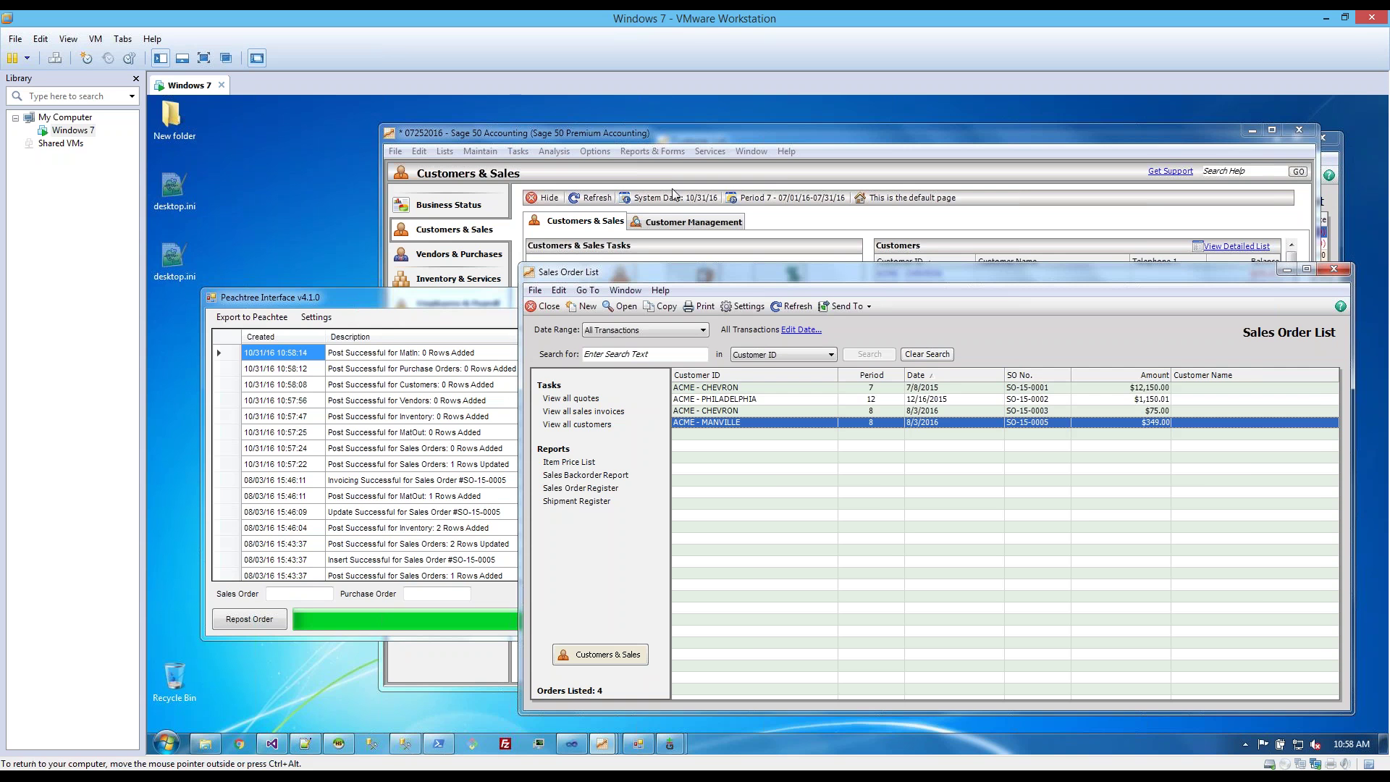
pyautogui.click(628, 151)
pyautogui.moveTo(609, 154)
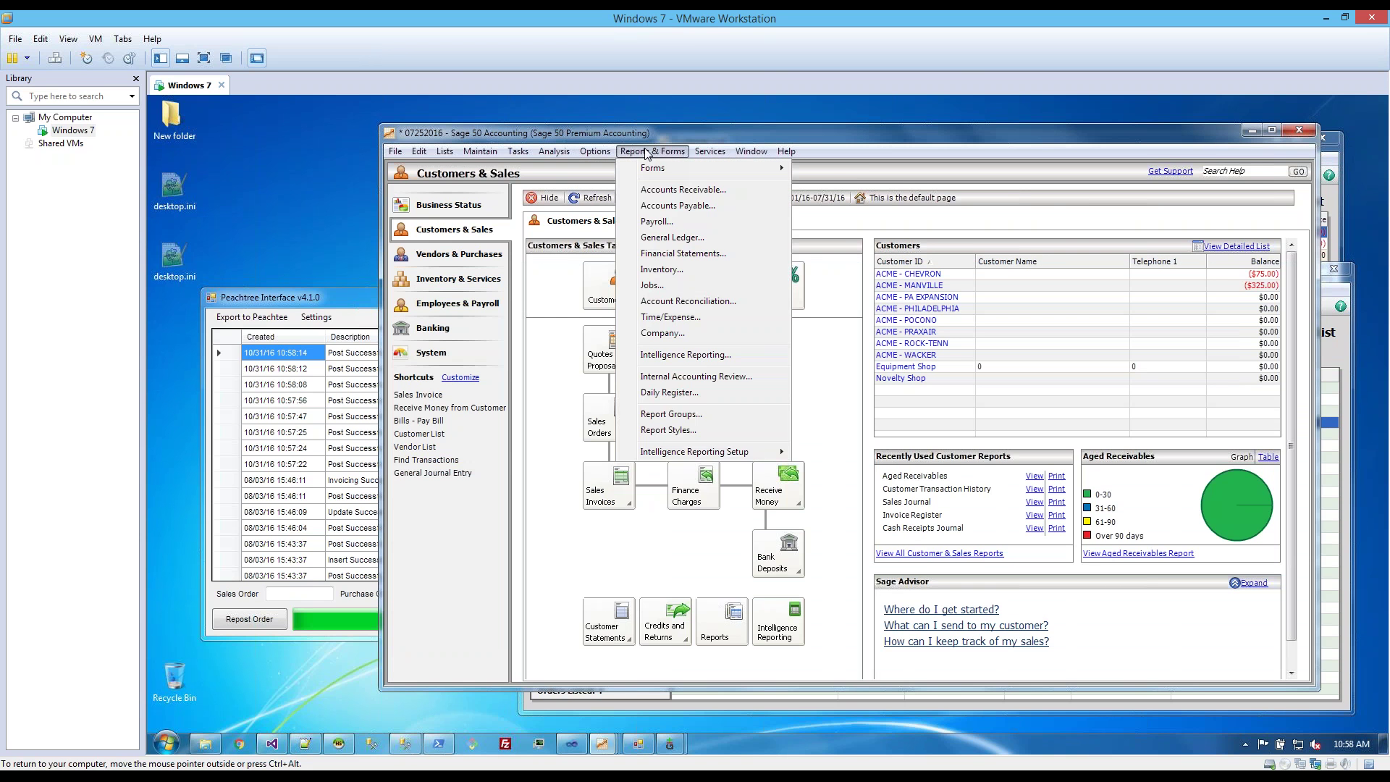
pyautogui.click(680, 206)
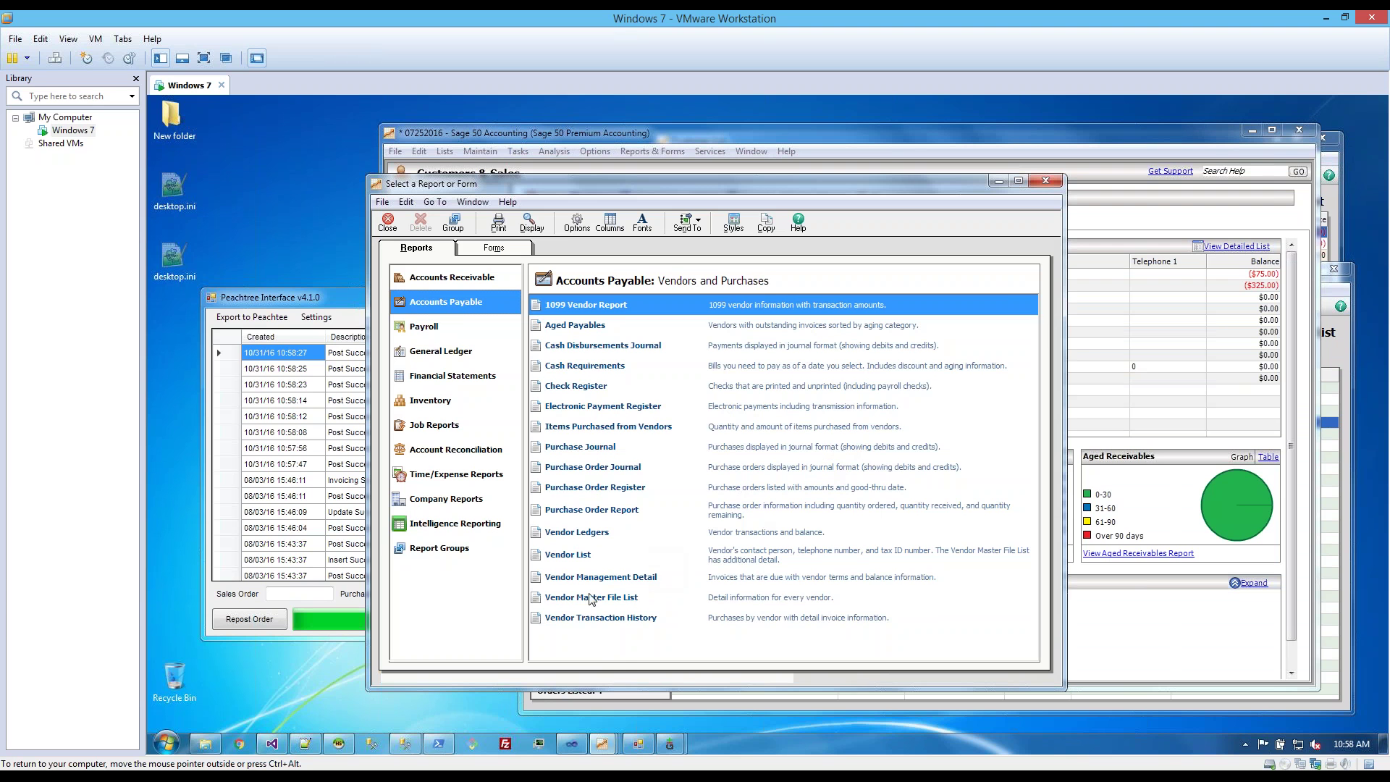
# - Run the General Journal report with Date set to All, confirm it shows no transactions, and close it
pyautogui.click(427, 353)
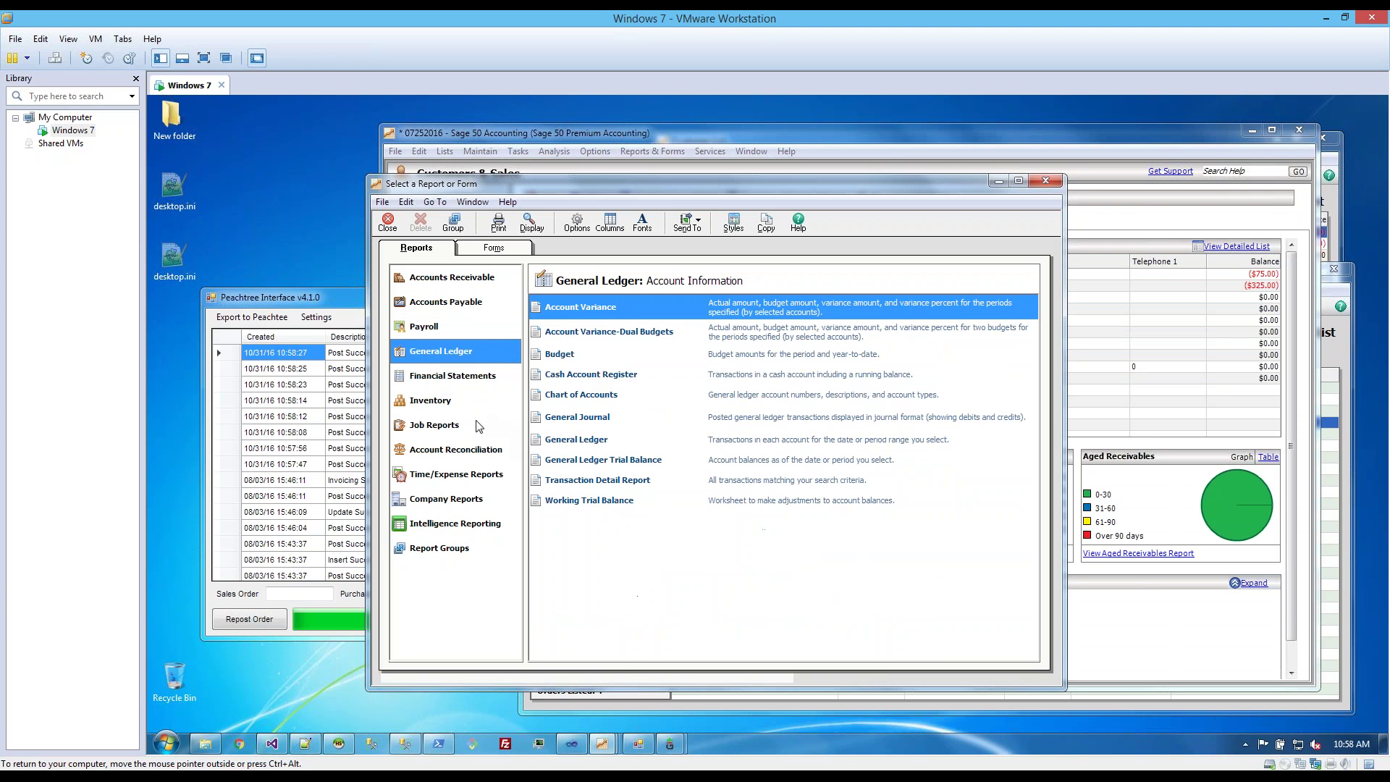
pyautogui.click(592, 420)
pyautogui.doubleClick(590, 420)
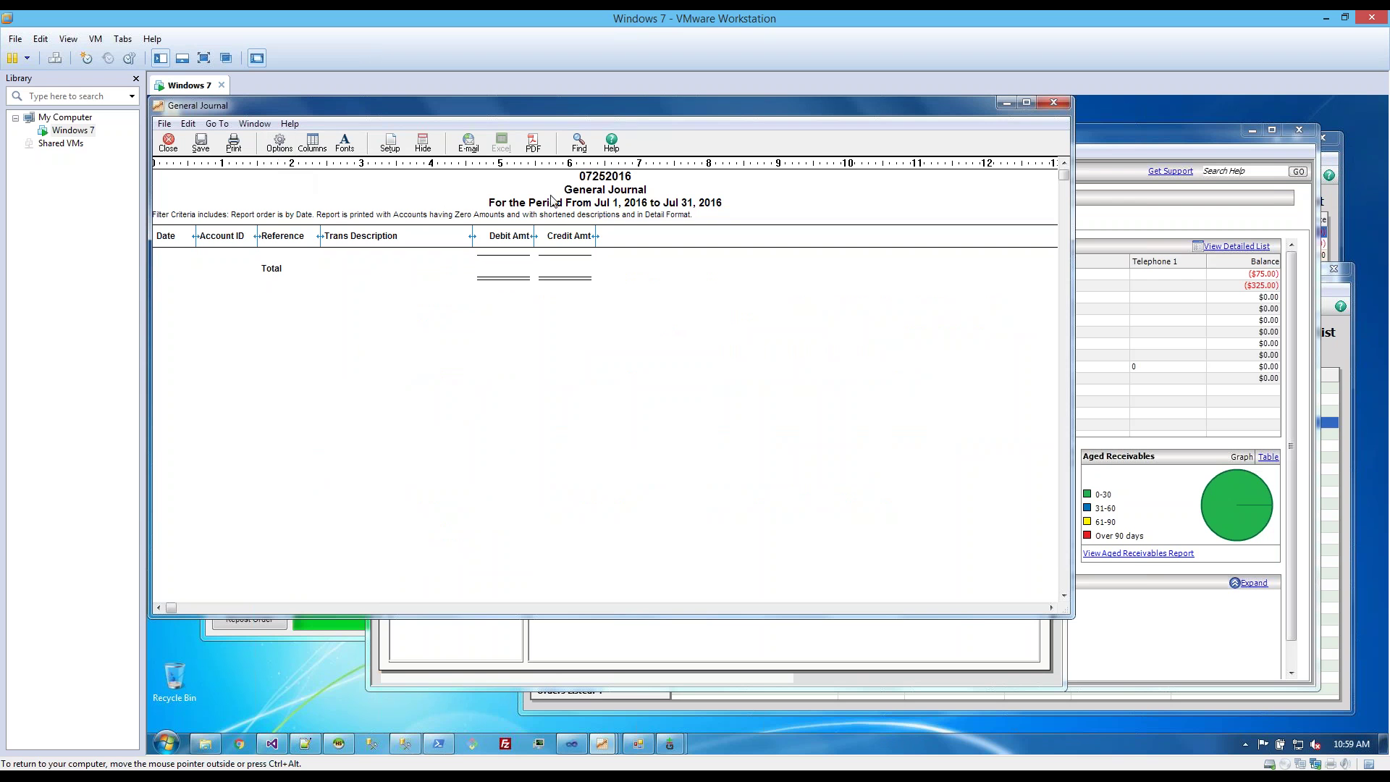
pyautogui.click(279, 145)
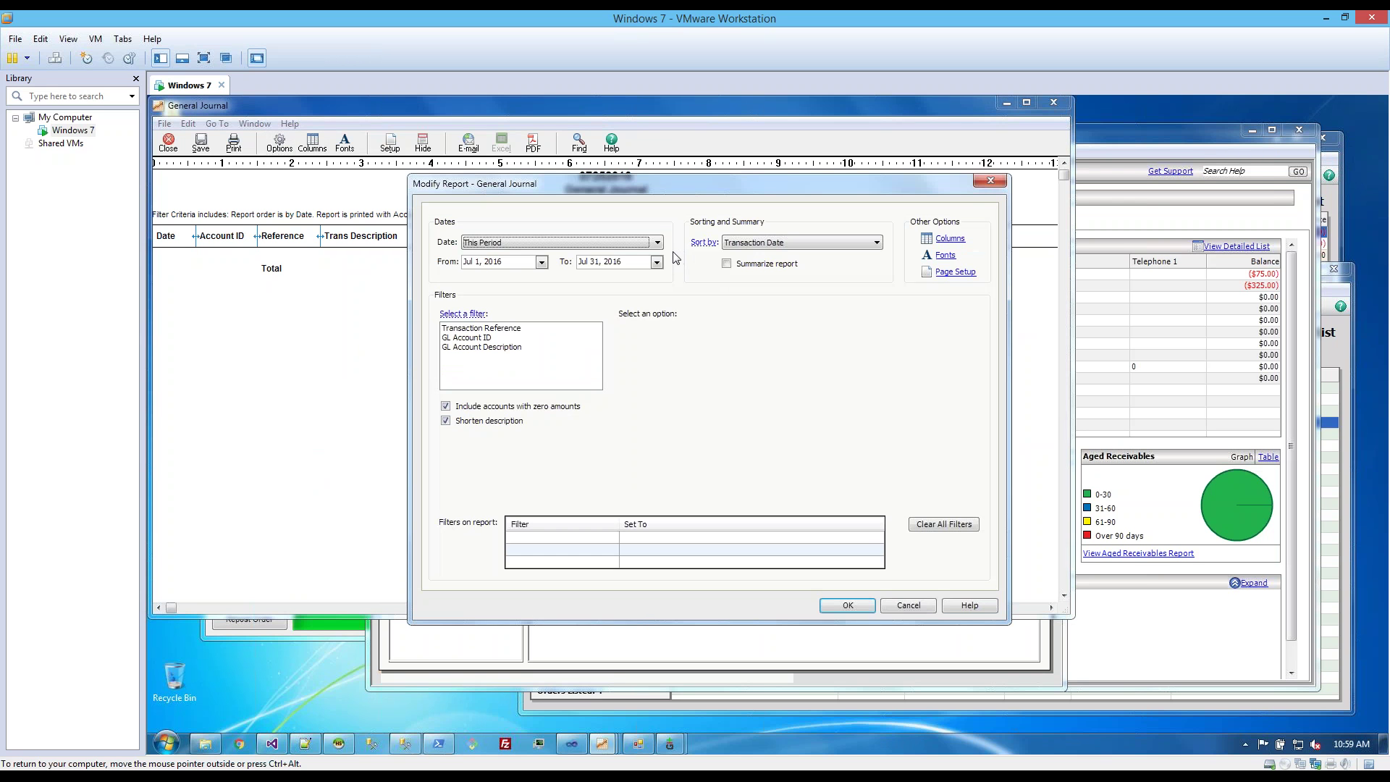
pyautogui.click(657, 242)
pyautogui.click(477, 251)
pyautogui.click(846, 605)
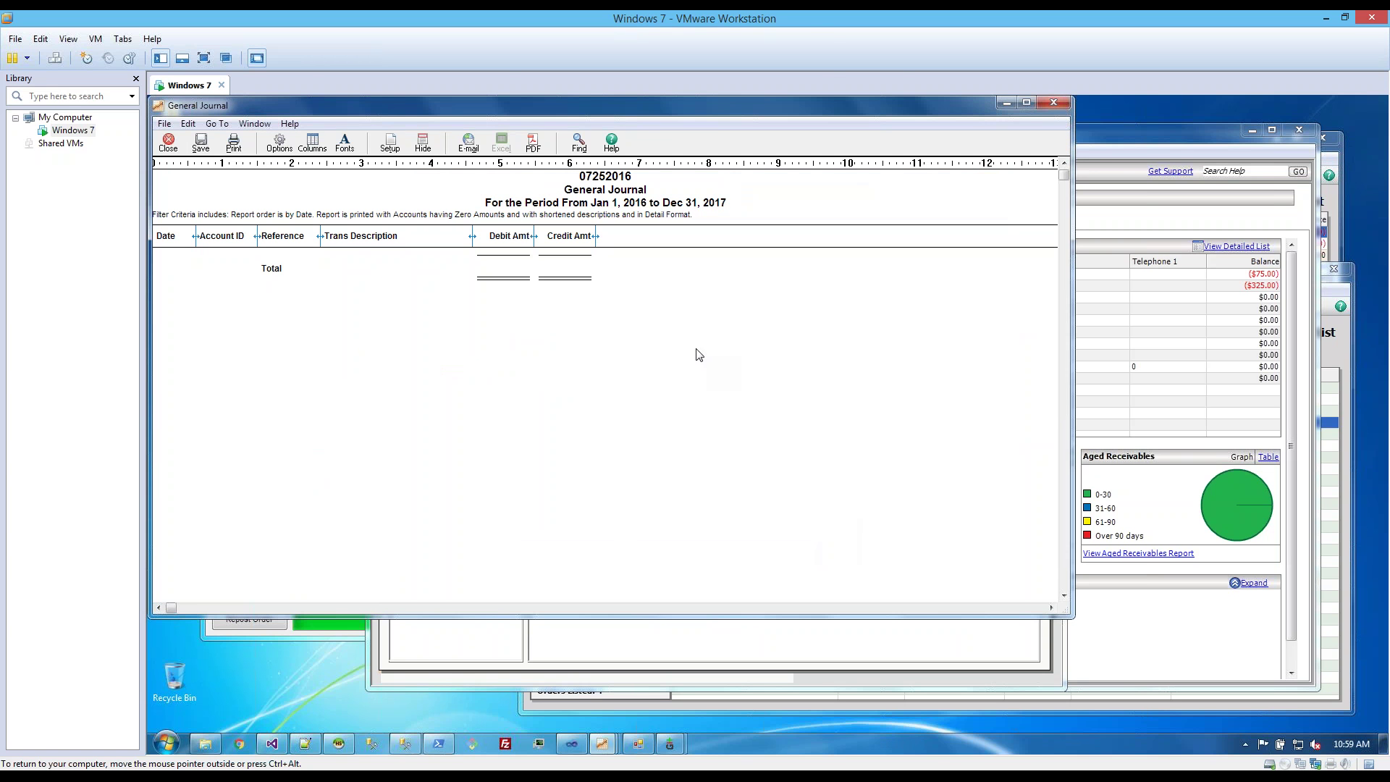
pyautogui.click(1053, 104)
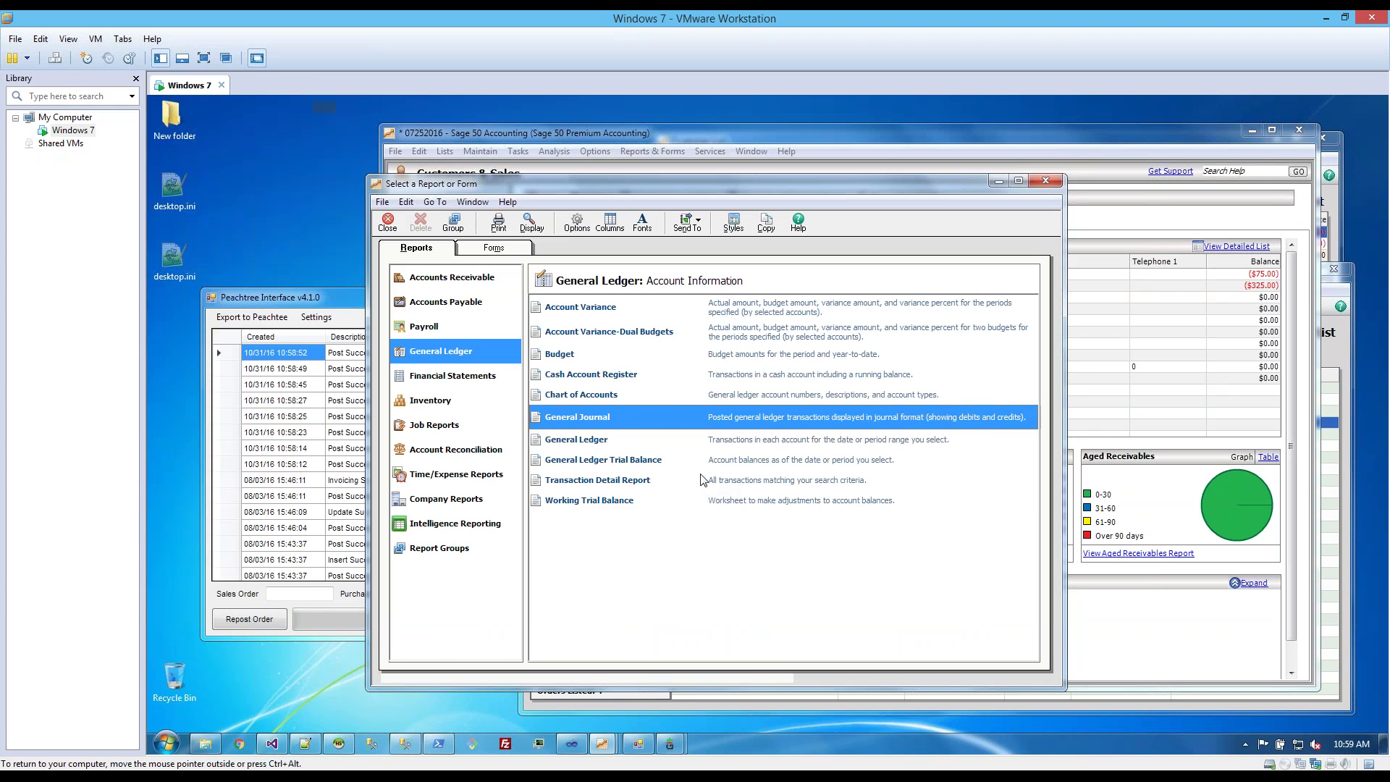
# - Open the Customer Sales History report from the Accounts Receivable report list
pyautogui.click(651, 501)
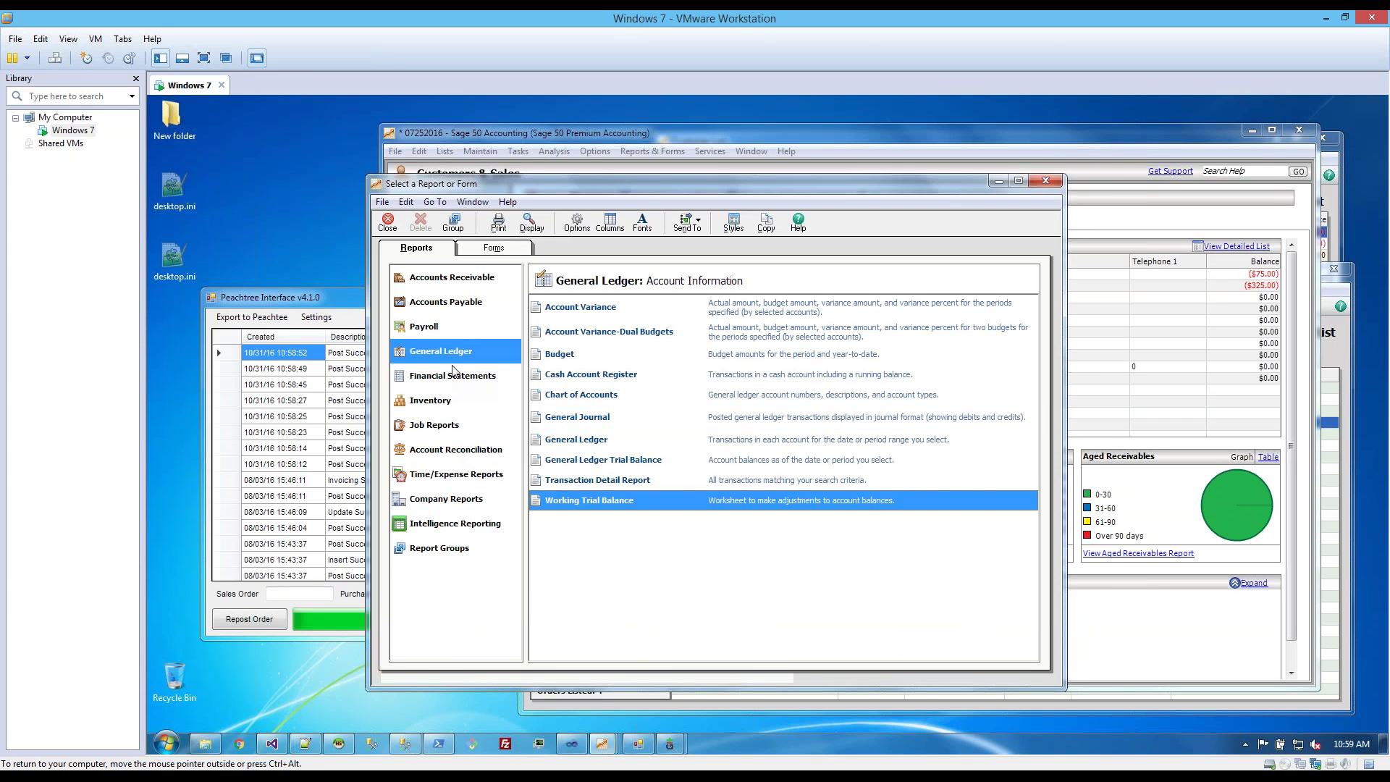
pyautogui.click(449, 329)
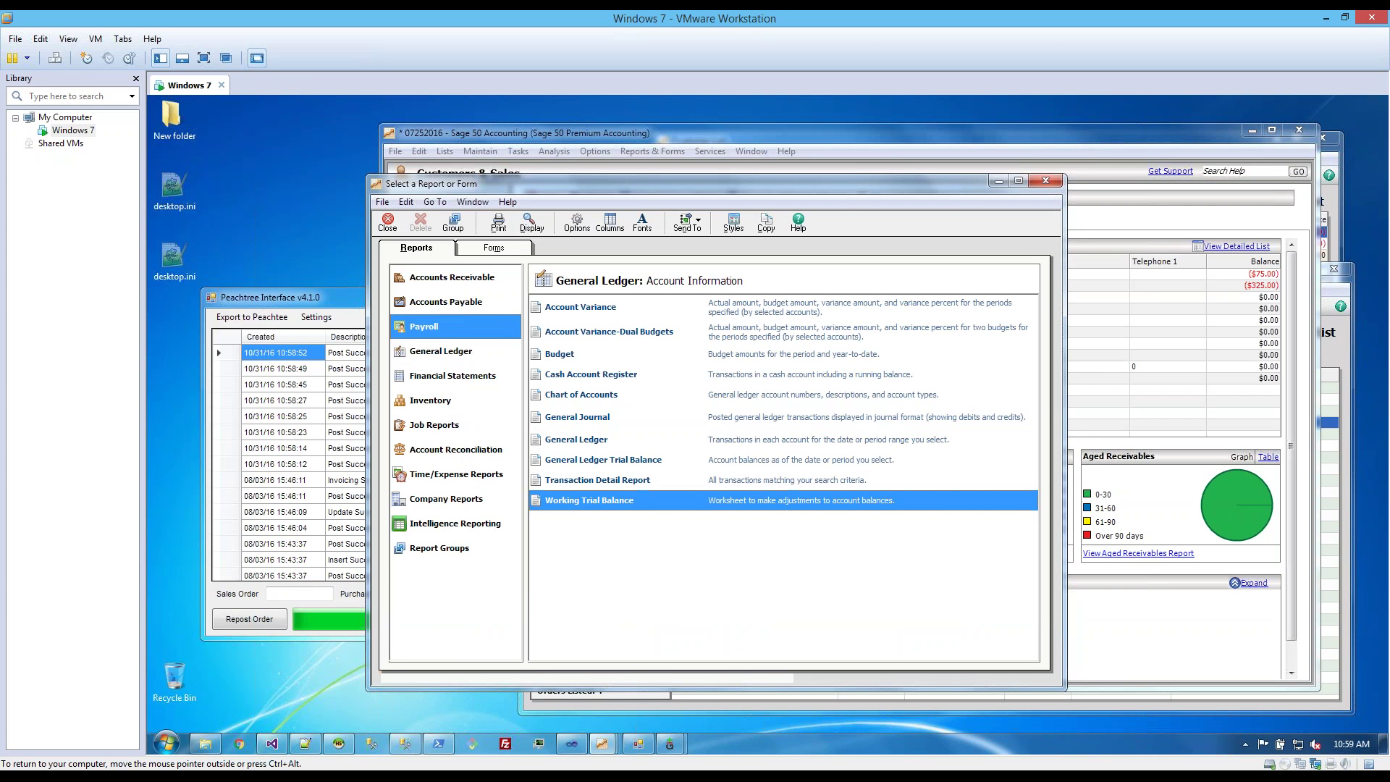
pyautogui.click(455, 302)
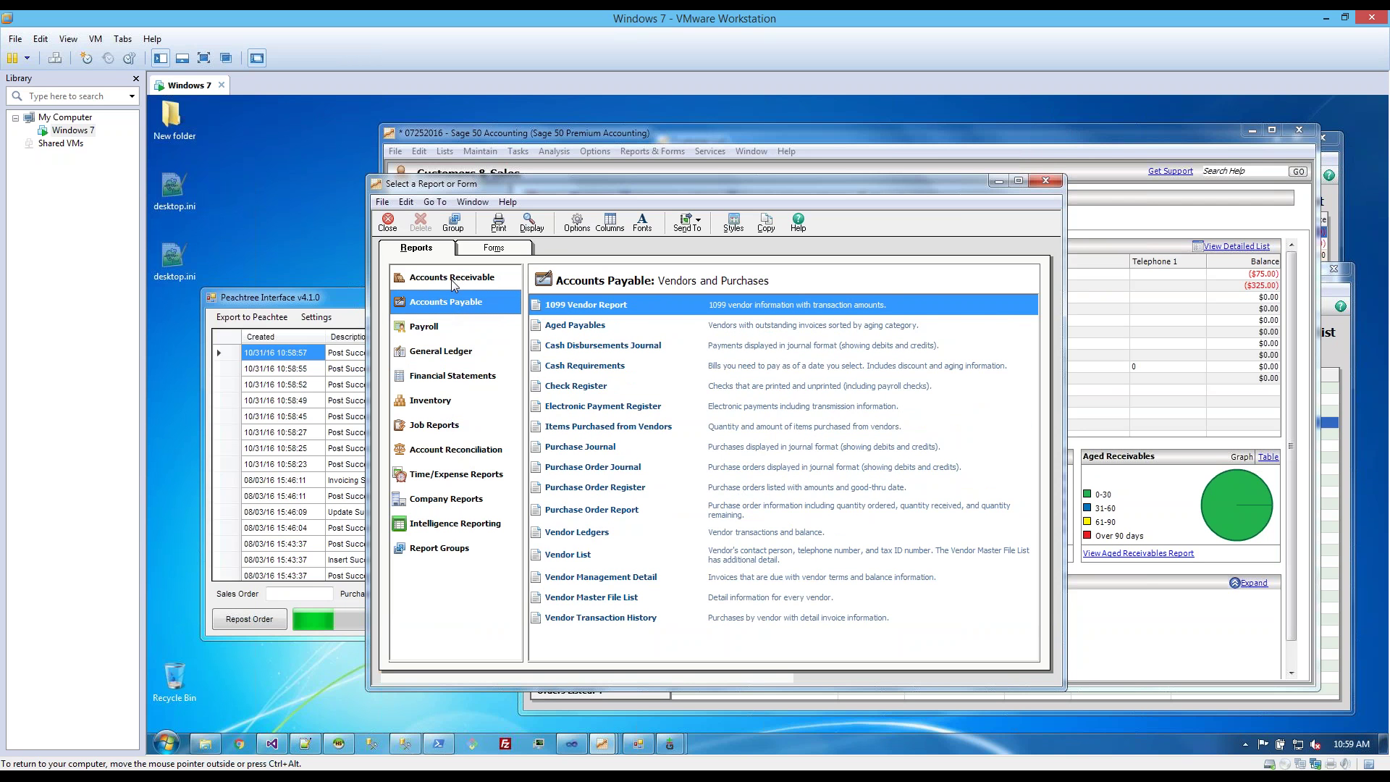
pyautogui.click(451, 279)
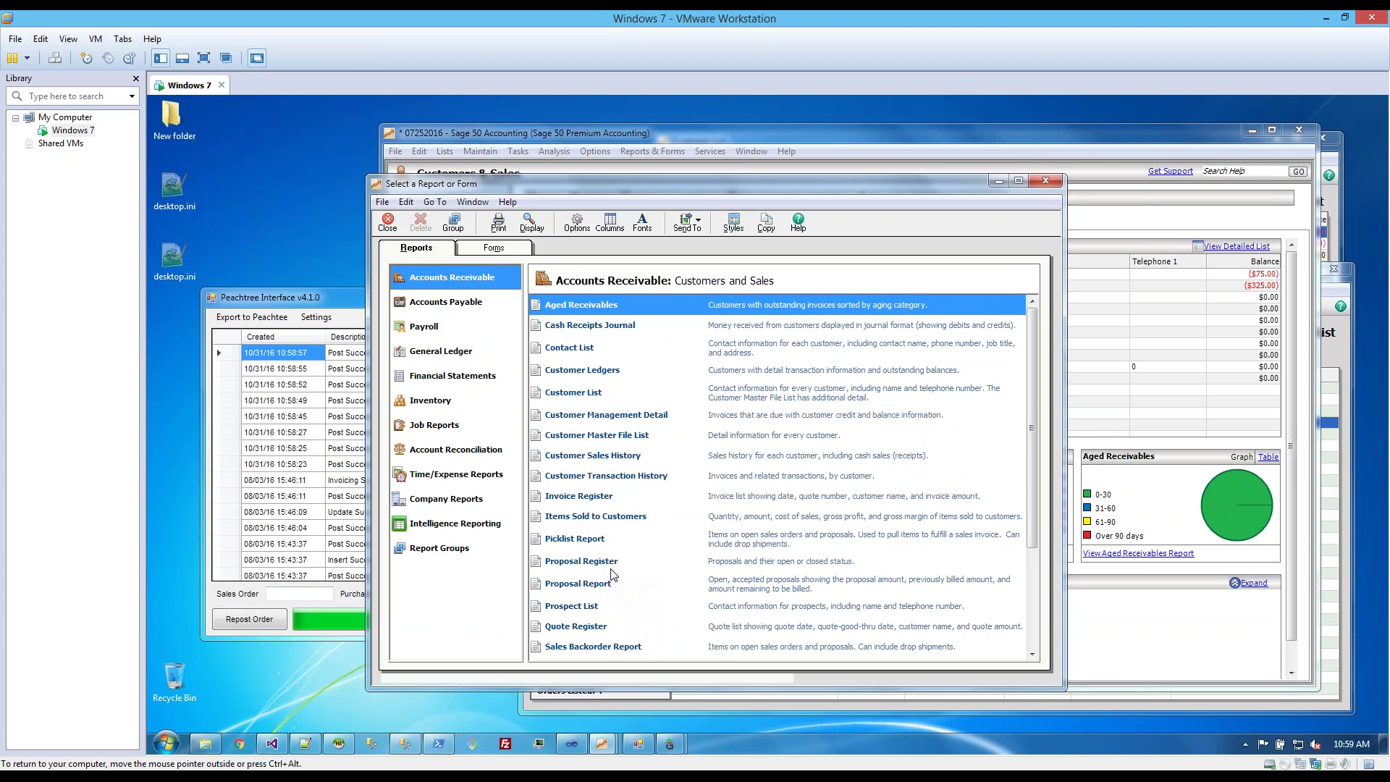
pyautogui.click(600, 454)
pyautogui.doubleClick(583, 459)
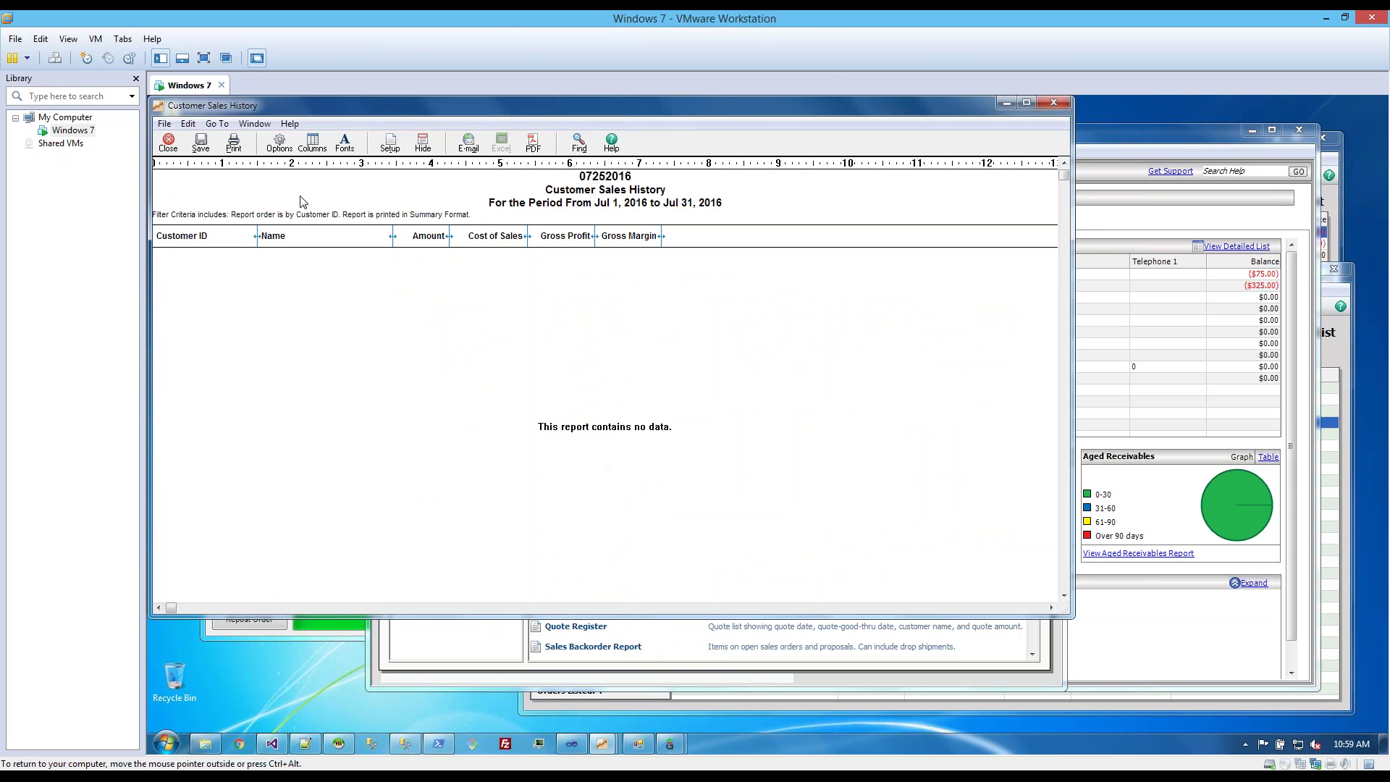
# - Set the report's date range to All, showing ACME - CHEVRON and ACME - MANVILLE totalling -400.00
pyautogui.click(187, 124)
pyautogui.click(188, 124)
pyautogui.click(188, 124)
pyautogui.click(333, 164)
pyautogui.click(279, 143)
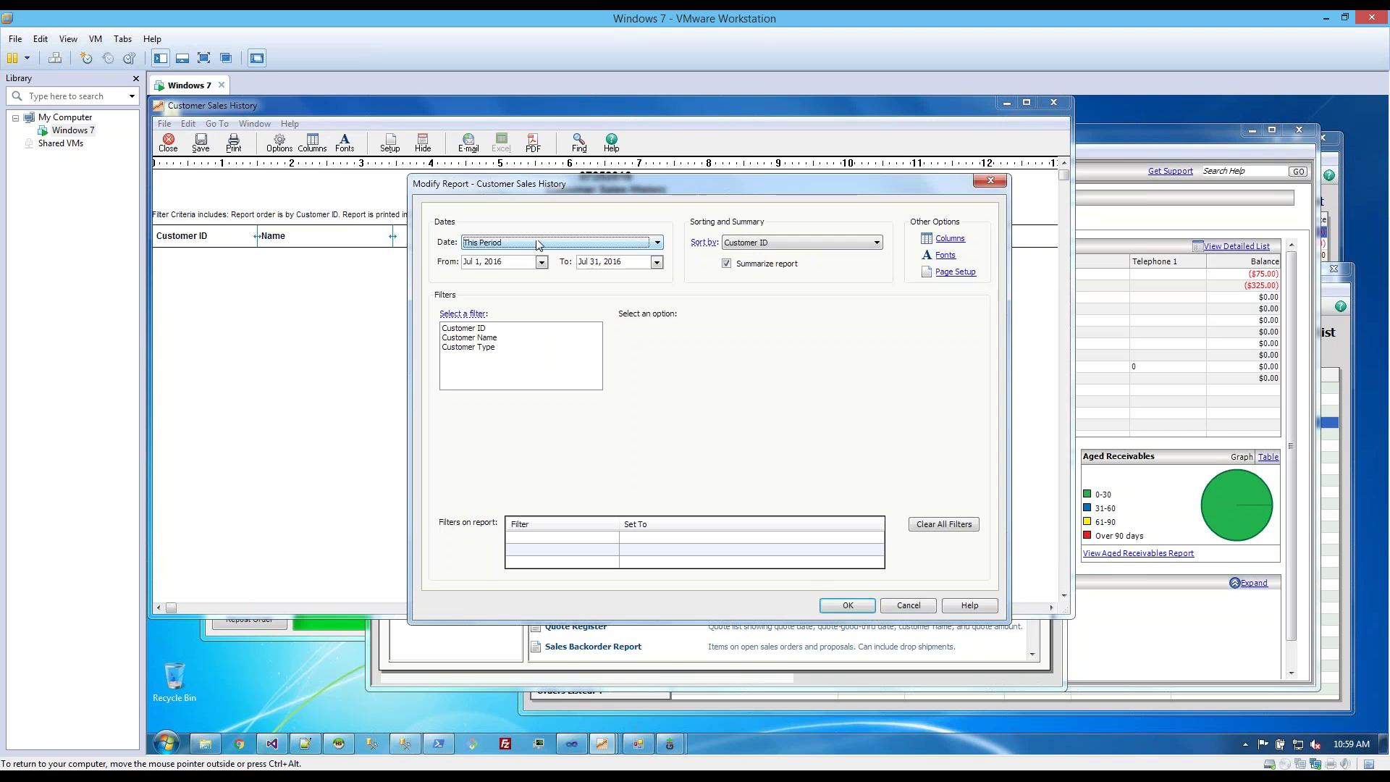
pyautogui.click(539, 243)
pyautogui.click(533, 265)
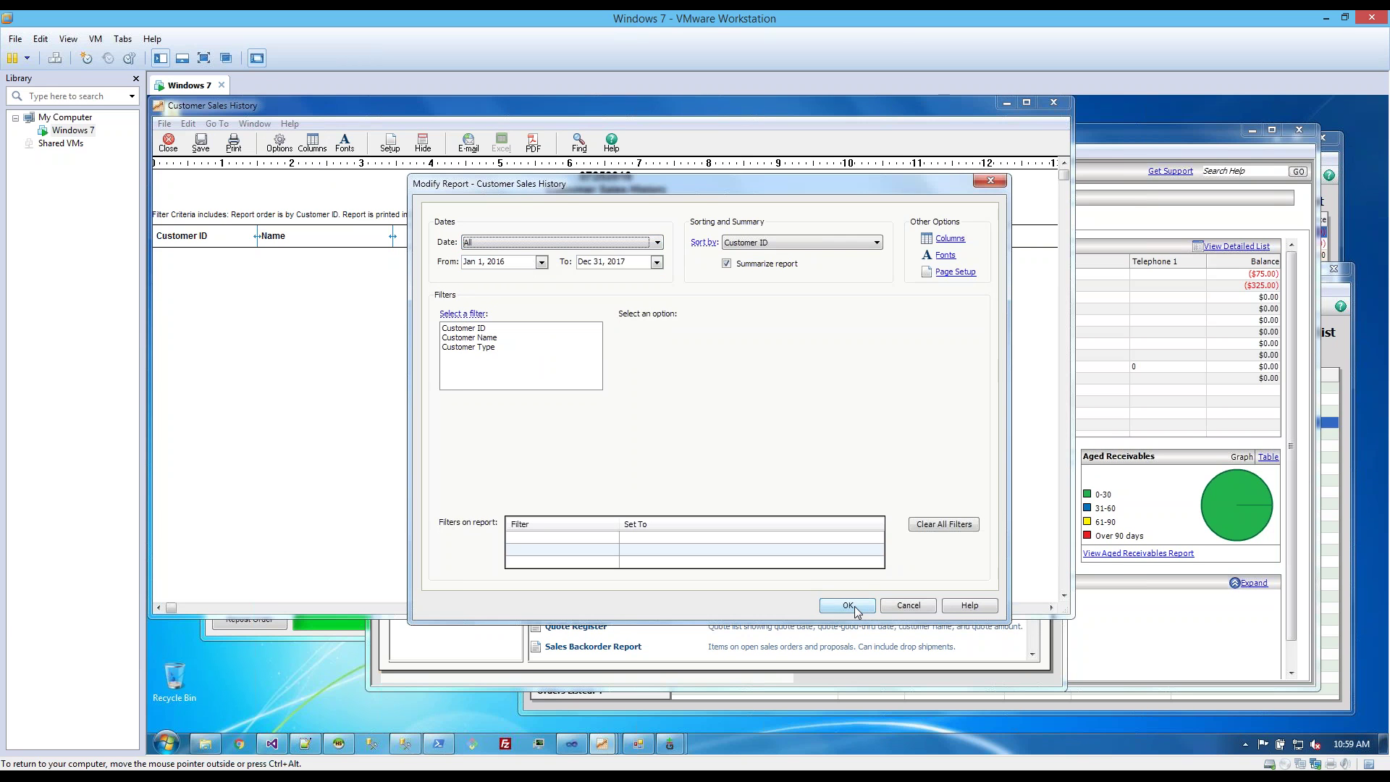
pyautogui.click(846, 605)
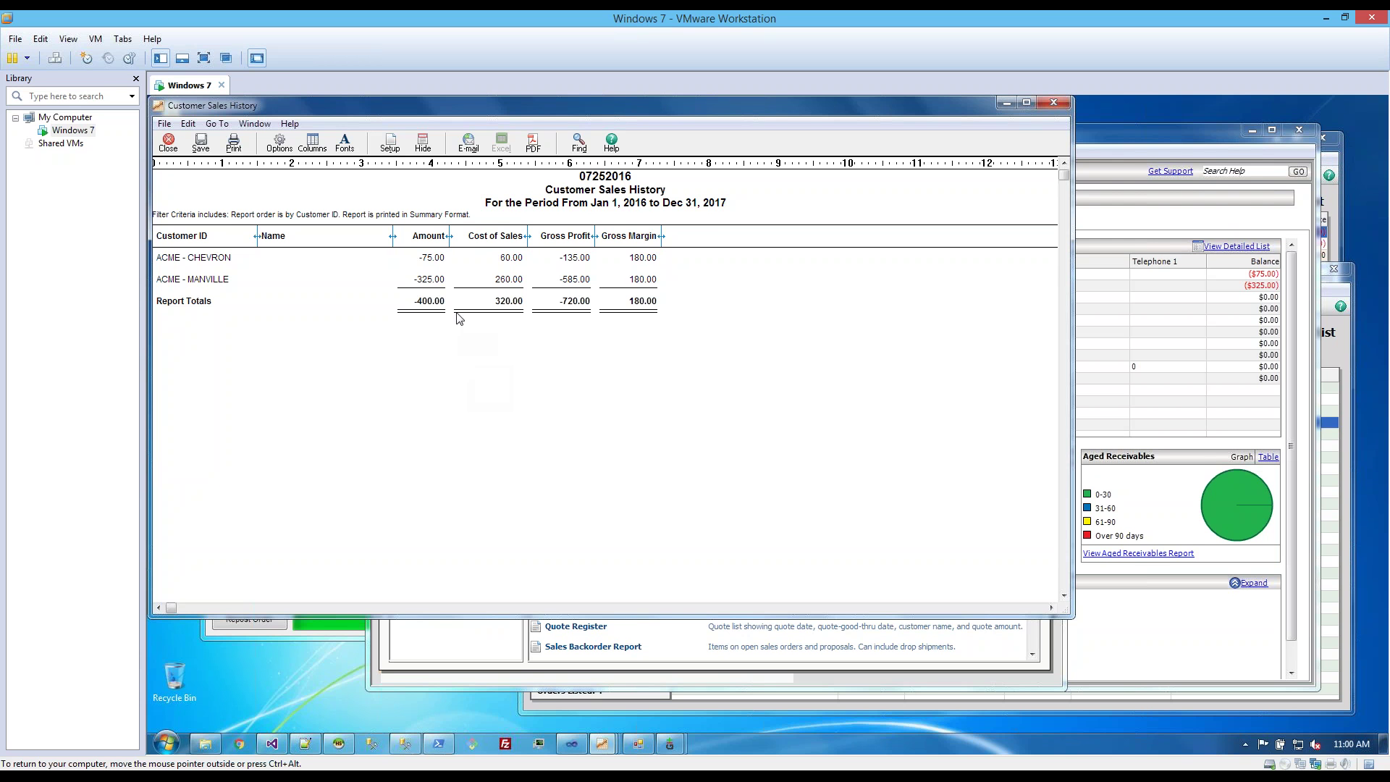
pyautogui.moveTo(484, 110); pyautogui.dragTo(637, 137)
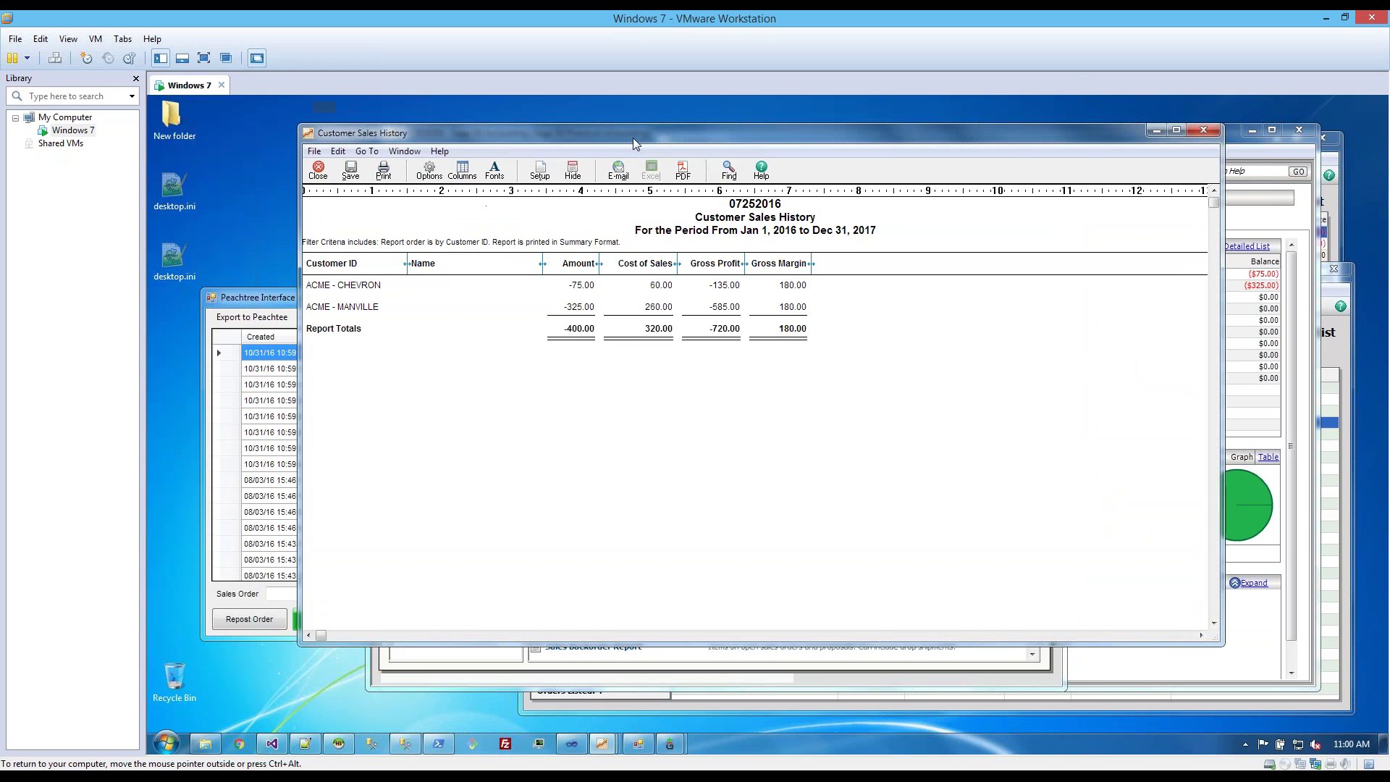
# - Check the Peachtree Interface log for the 10/31/16 11:00 sync, then return to Sage 50's Customers & Sales page
pyautogui.click(285, 304)
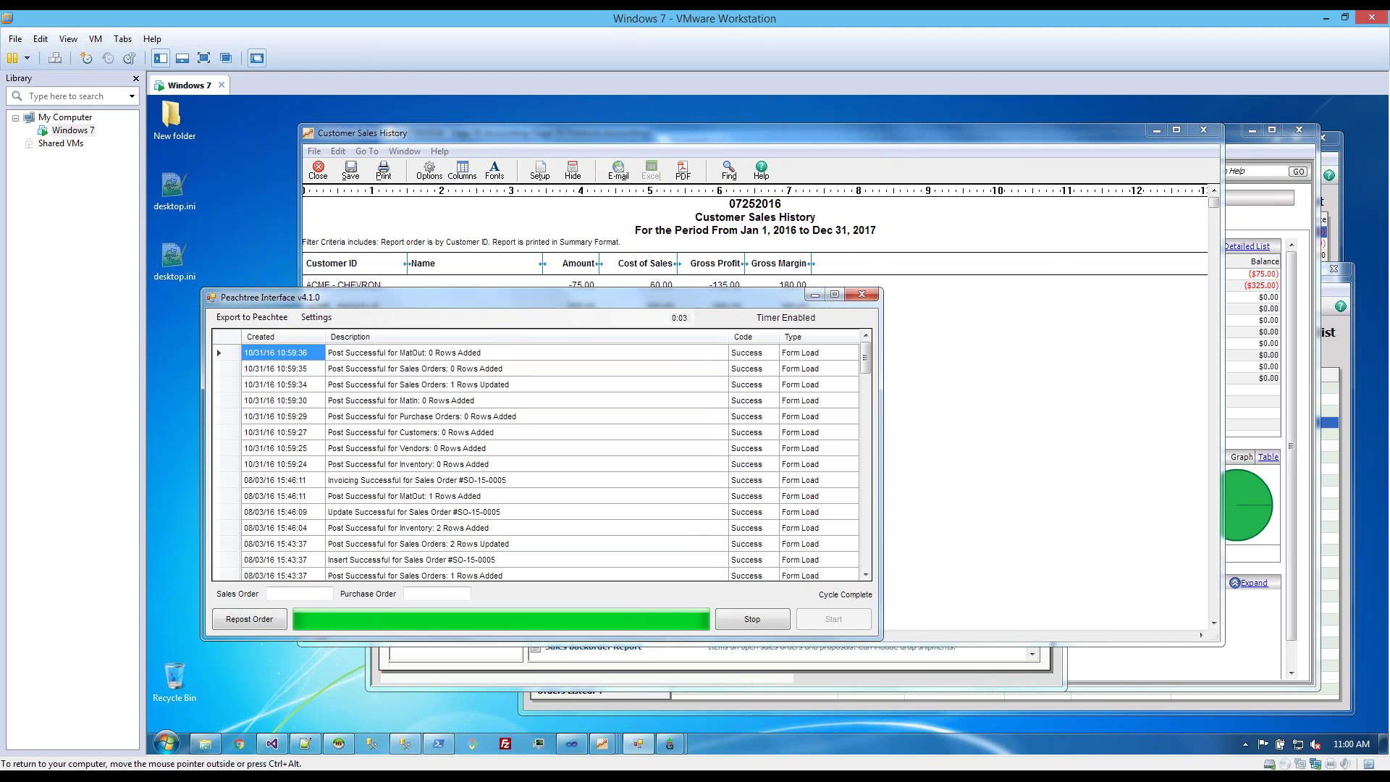
pyautogui.click(941, 380)
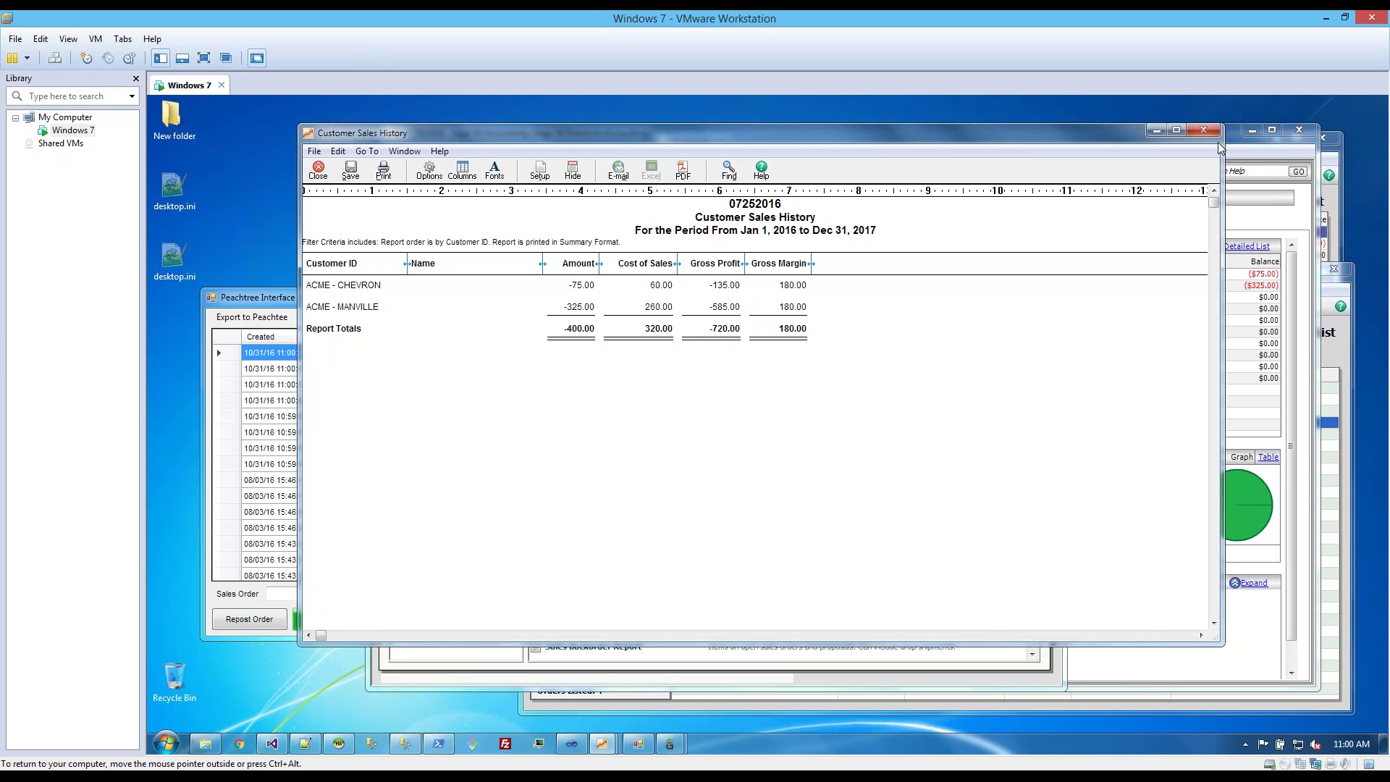
pyautogui.click(1254, 222)
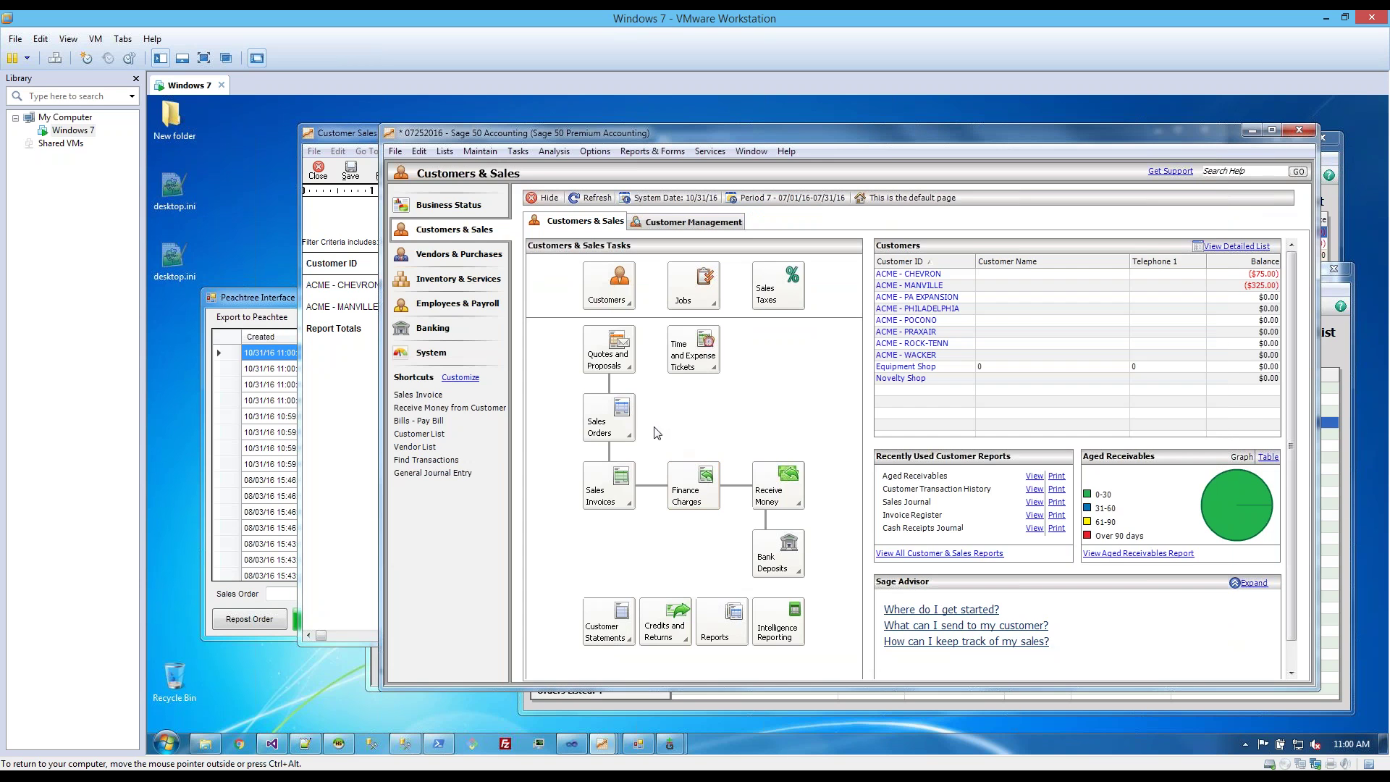
# - Open the Purchase Order List from the Vendors & Purchases page
pyautogui.click(626, 433)
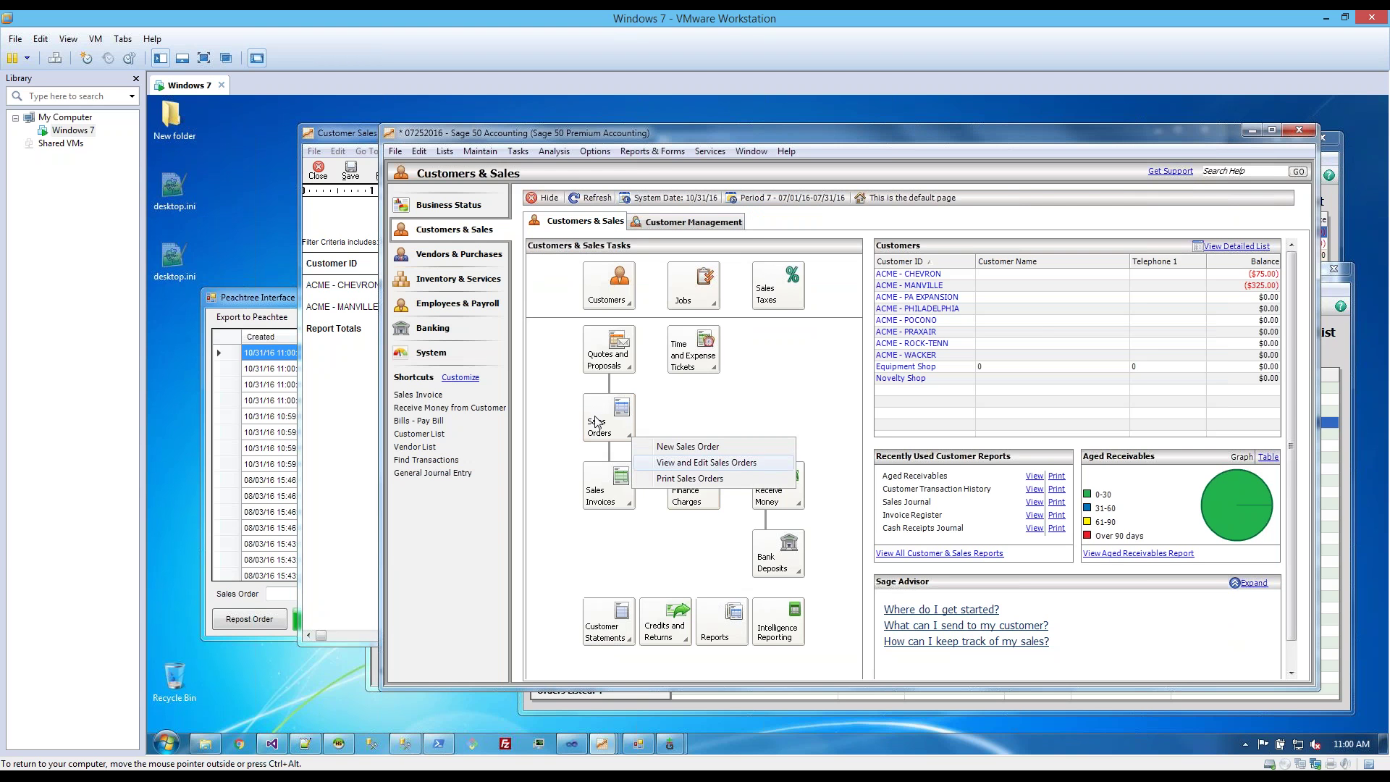
pyautogui.click(450, 255)
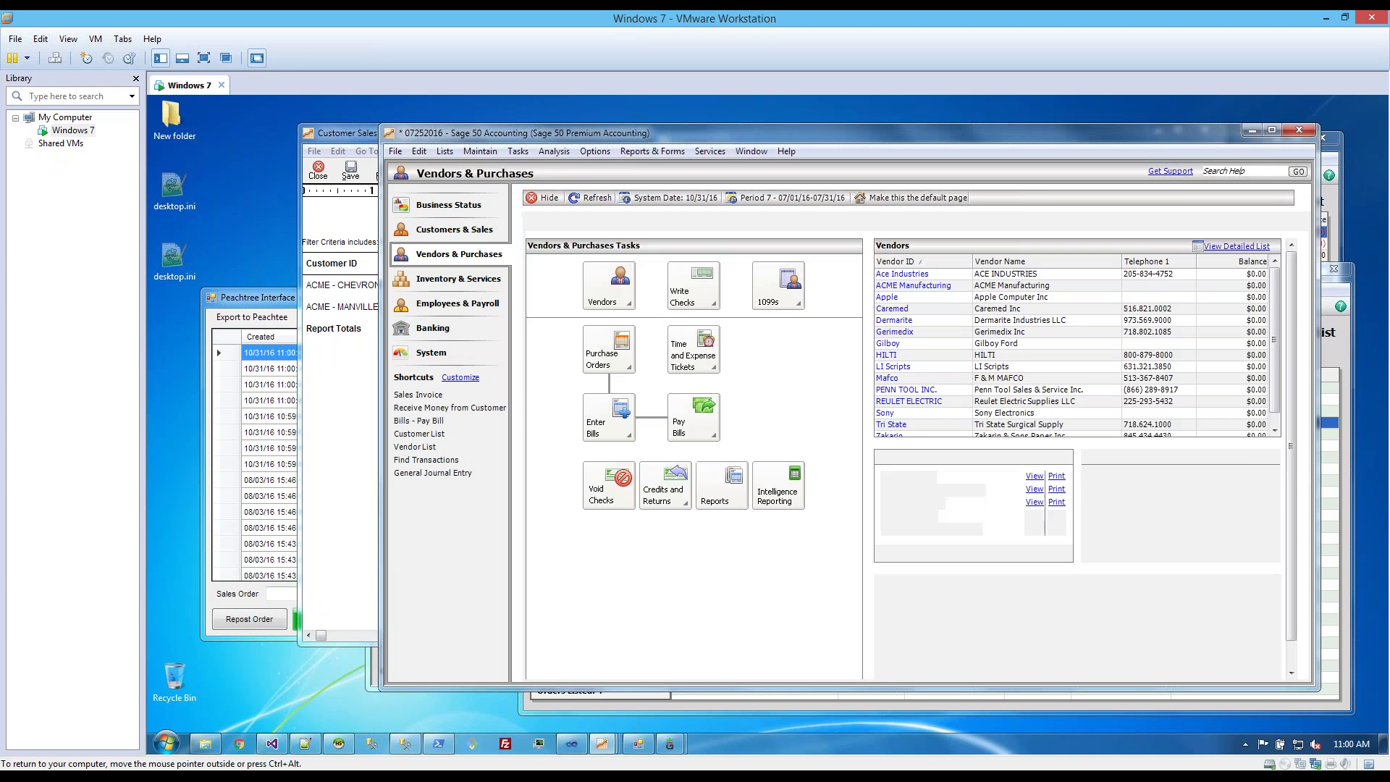
pyautogui.click(612, 353)
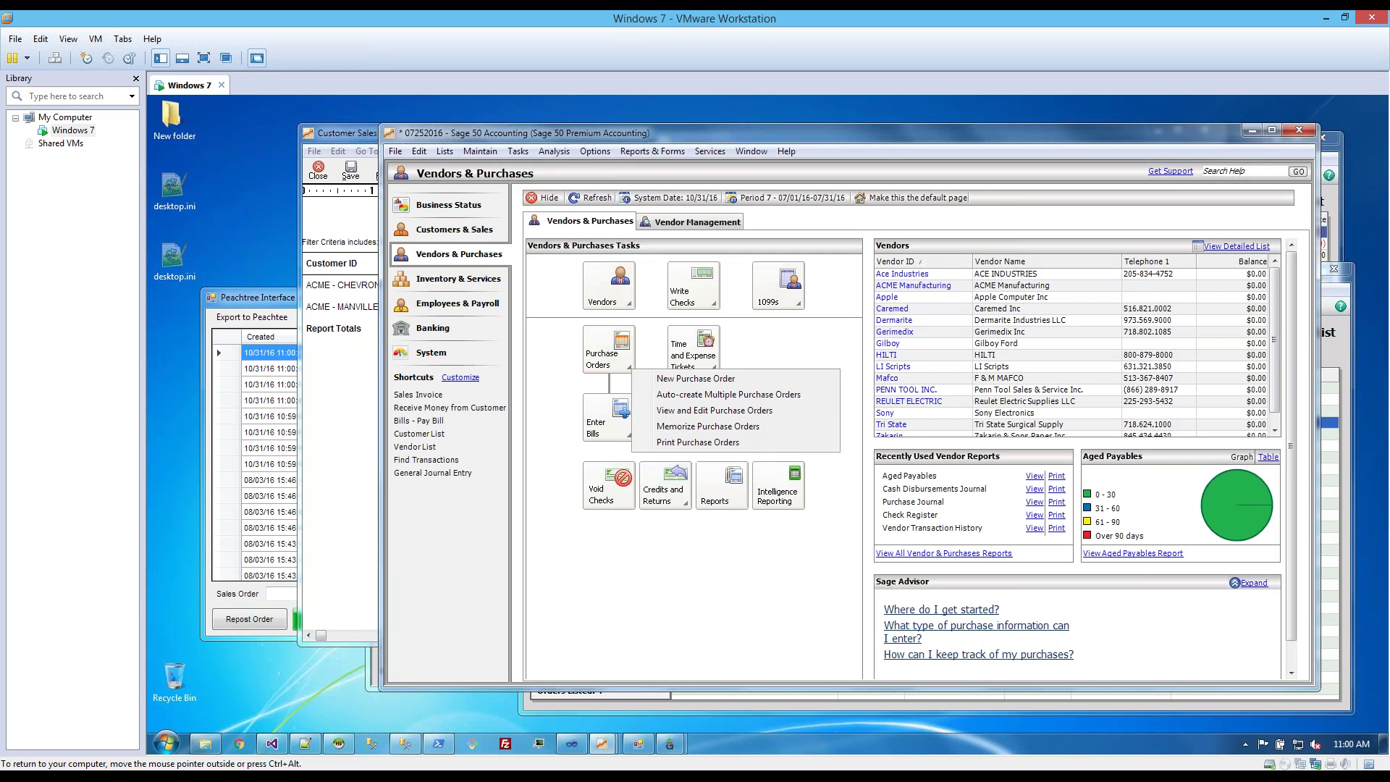
pyautogui.click(715, 413)
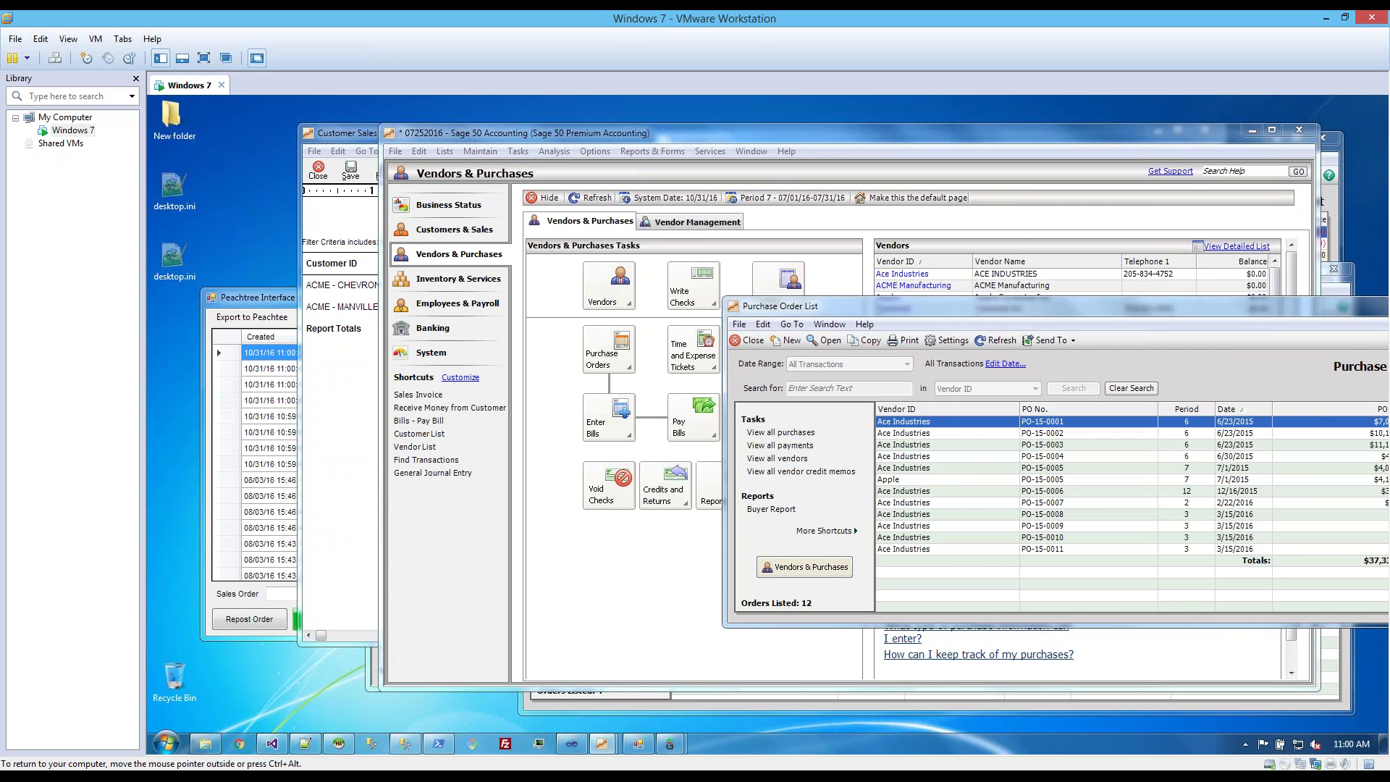
# - Review the 12 purchase orders totalling $37,336.90, then display the Inventory & Services page
pyautogui.moveTo(970, 314); pyautogui.dragTo(516, 308)
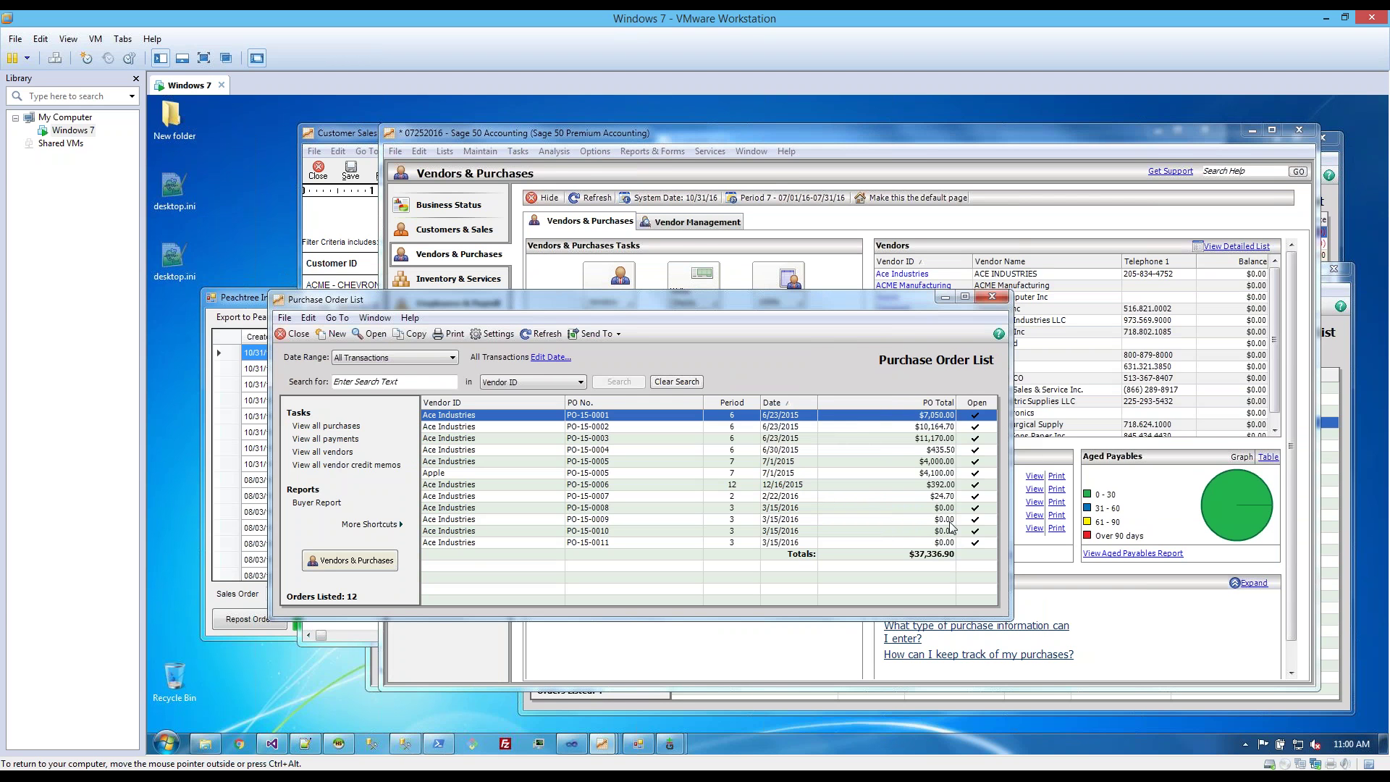
pyautogui.click(970, 543)
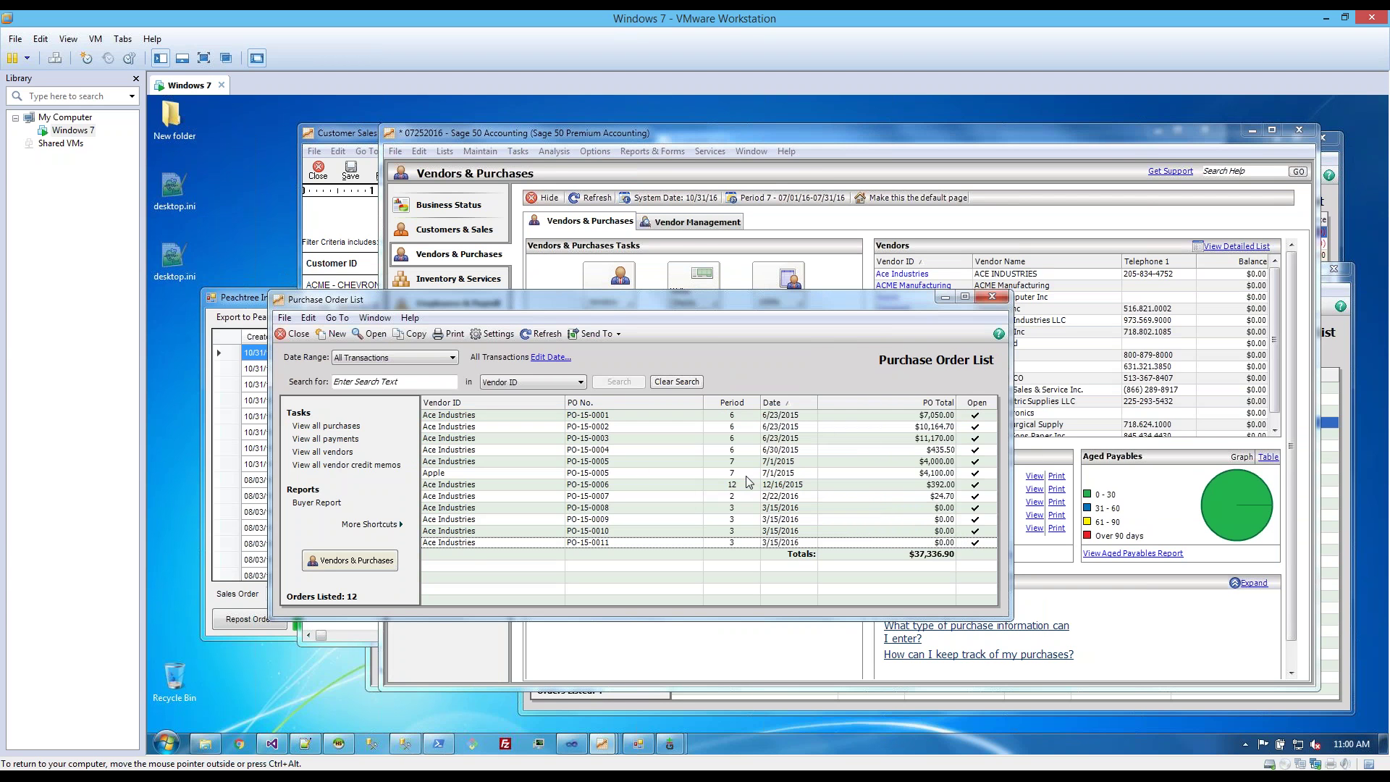
pyautogui.click(506, 464)
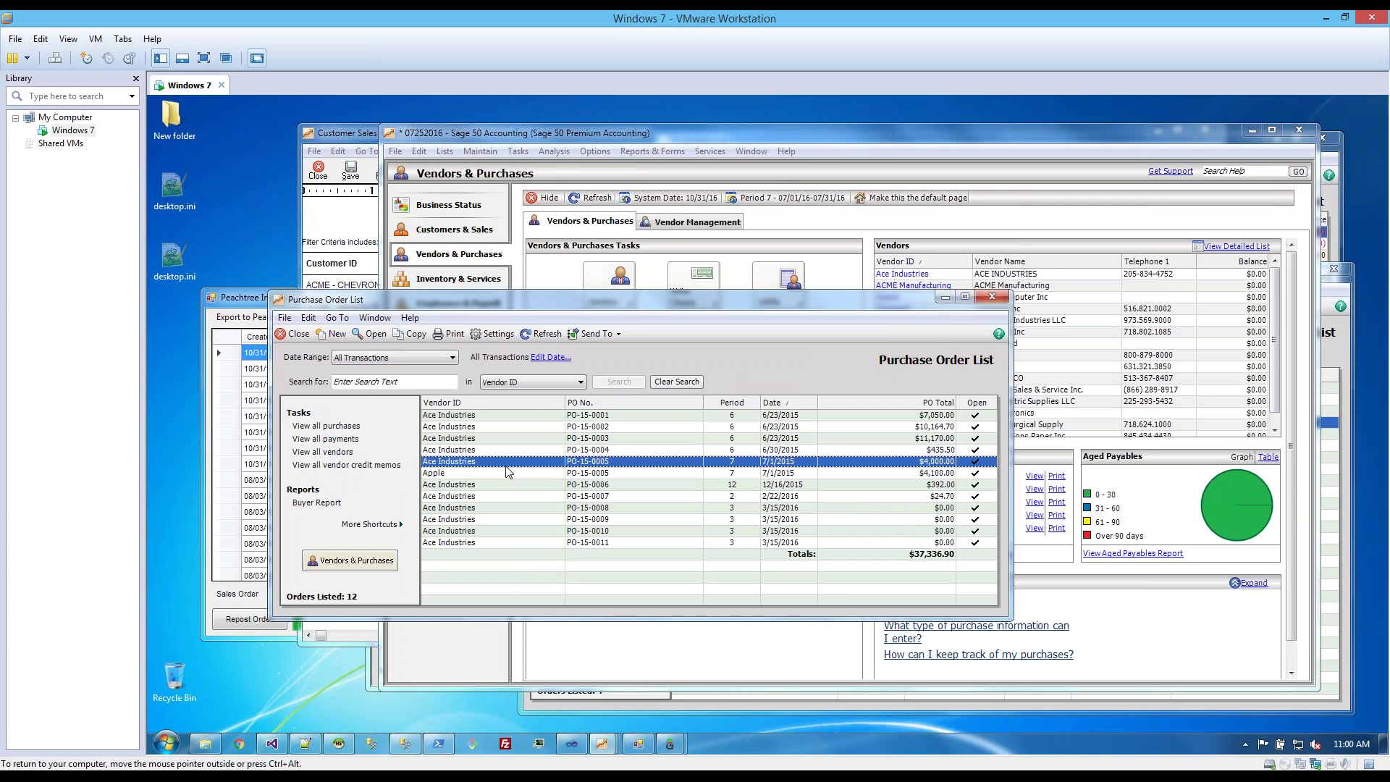
pyautogui.moveTo(512, 308); pyautogui.dragTo(473, 380)
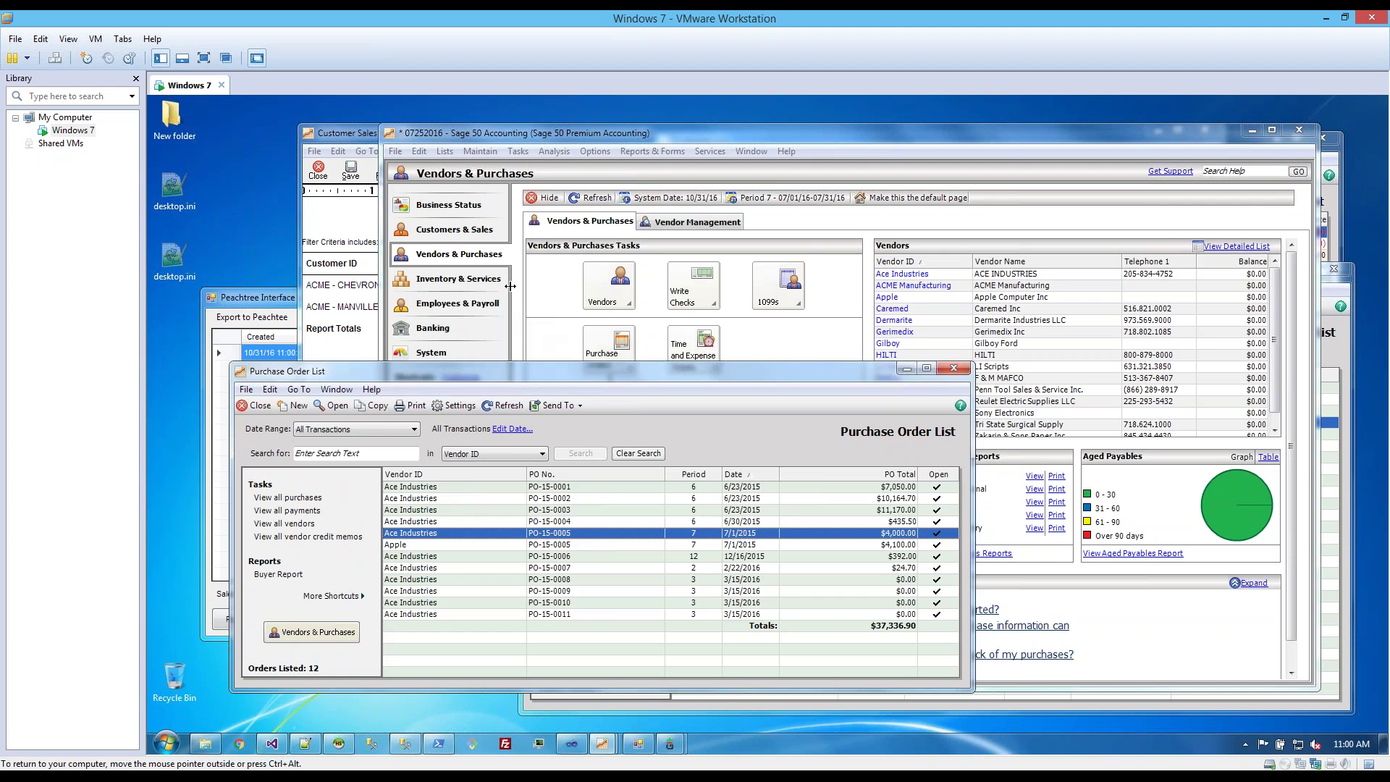
pyautogui.click(464, 278)
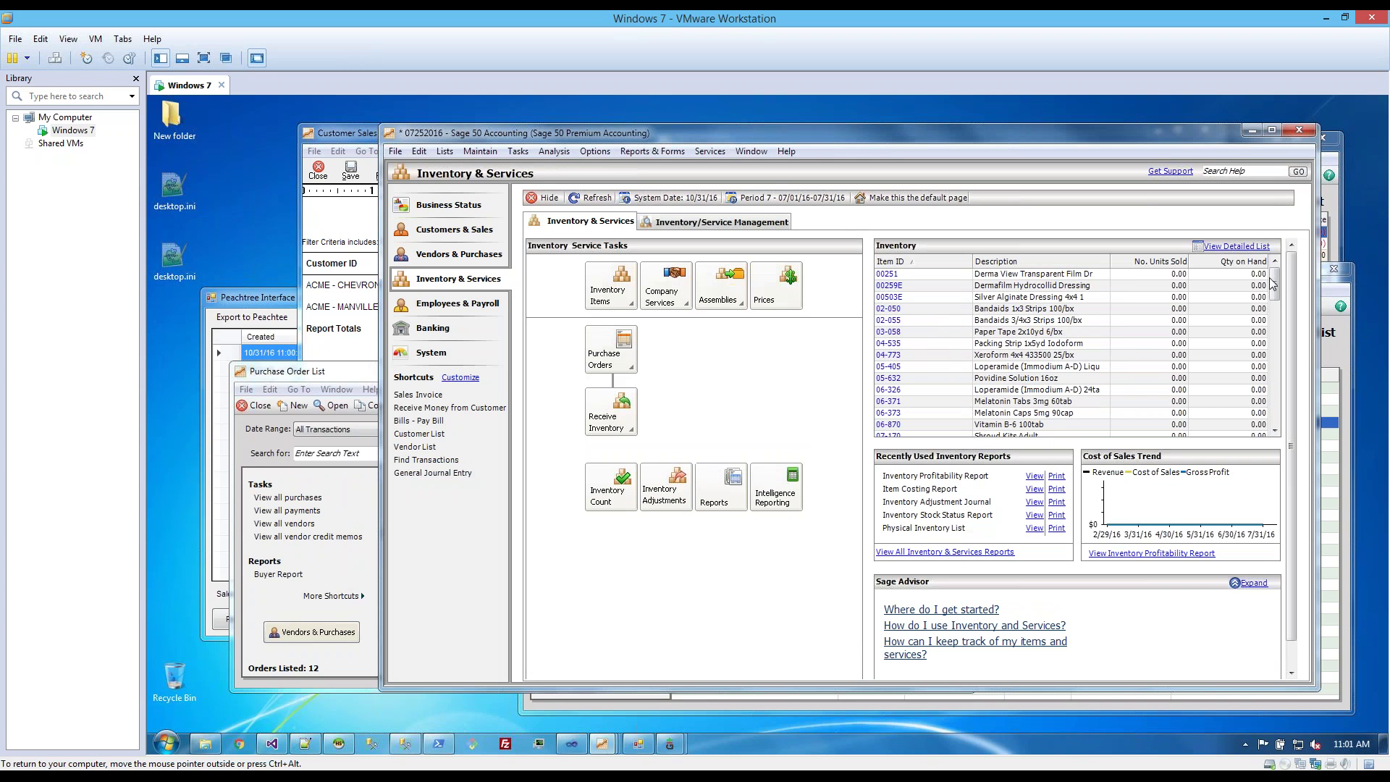
pyautogui.moveTo(1273, 285); pyautogui.dragTo(1265, 427)
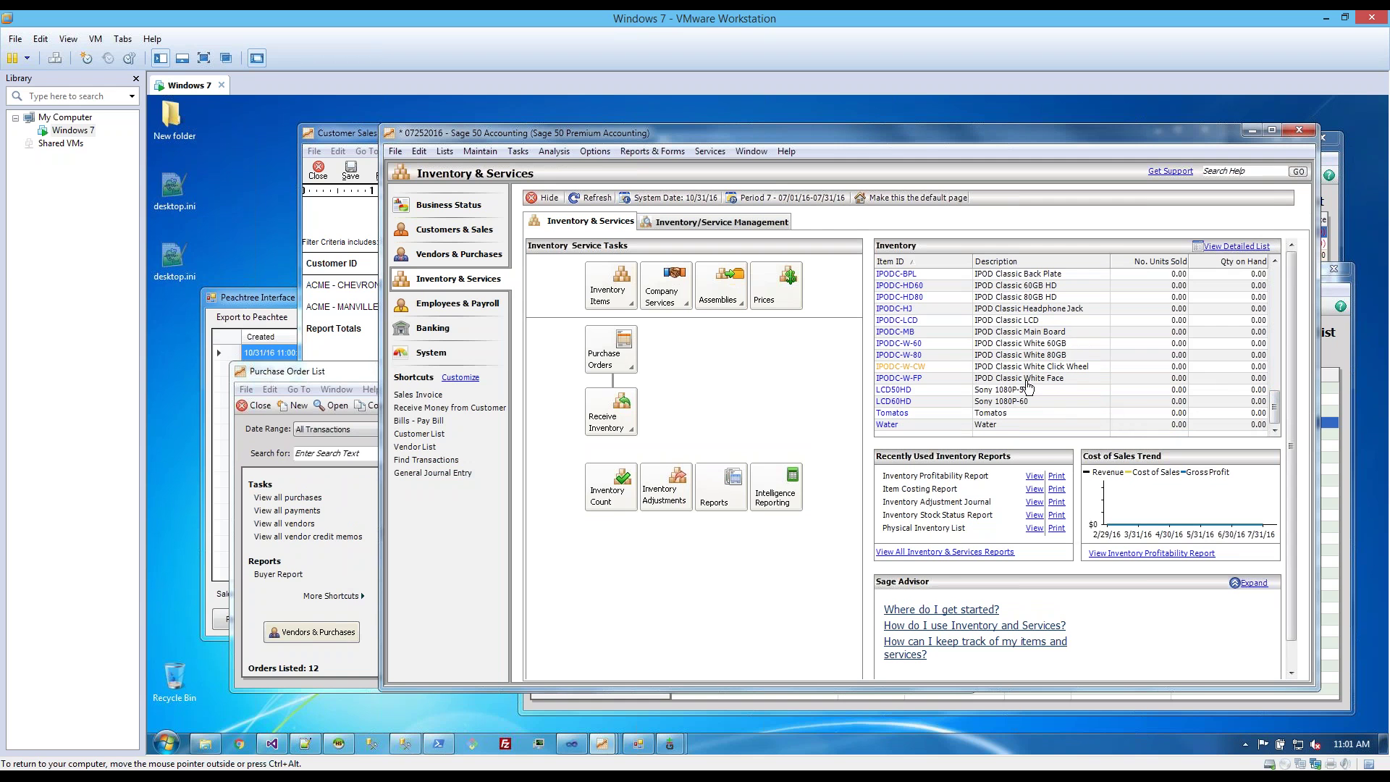
pyautogui.moveTo(1275, 414); pyautogui.dragTo(1274, 284)
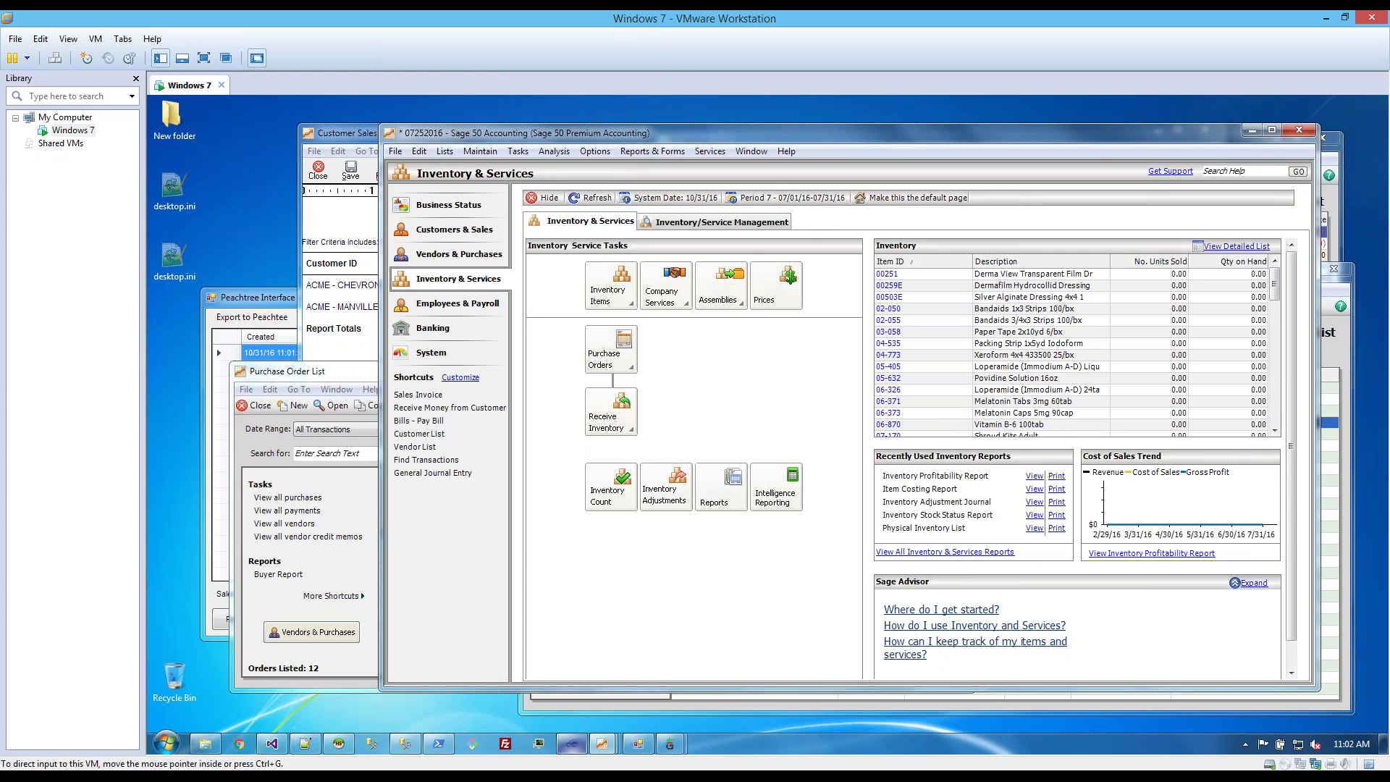
pyautogui.moveTo(571, 743)
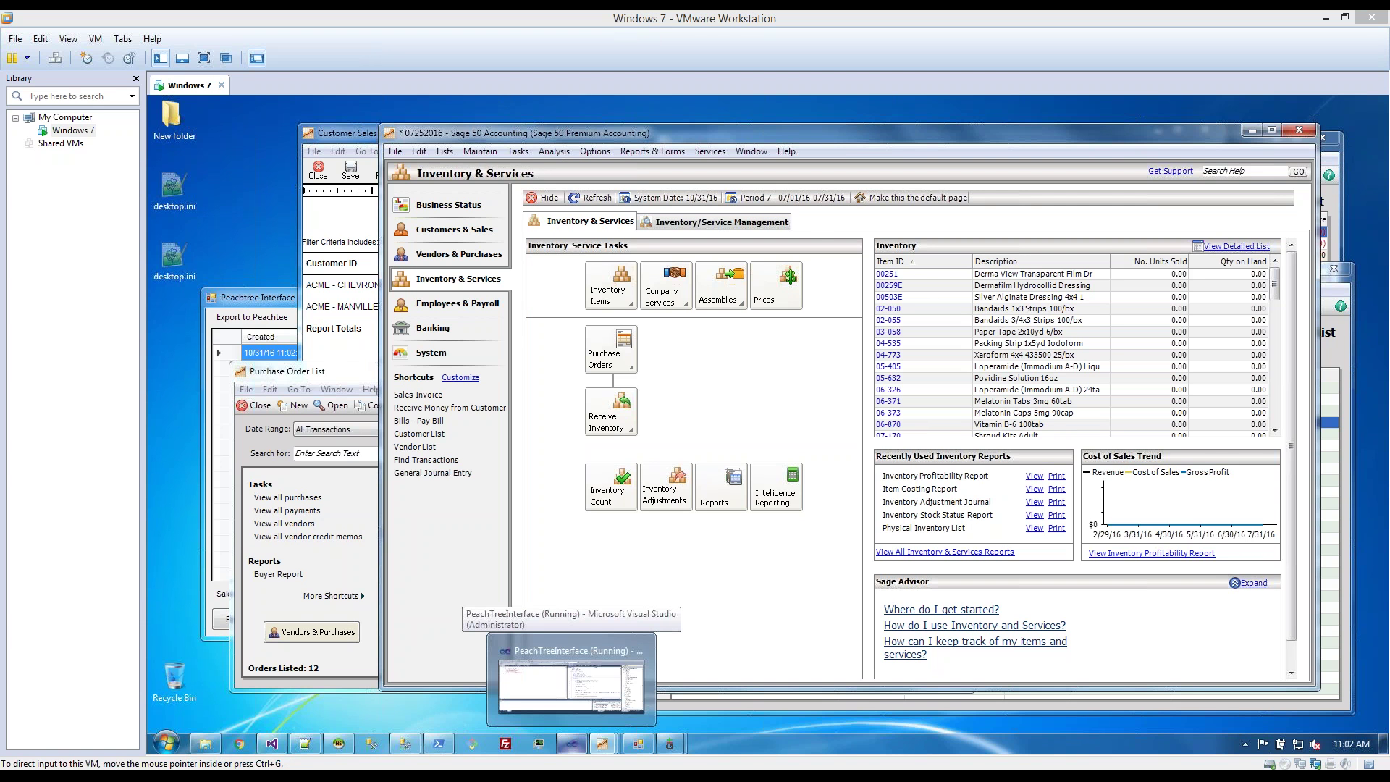
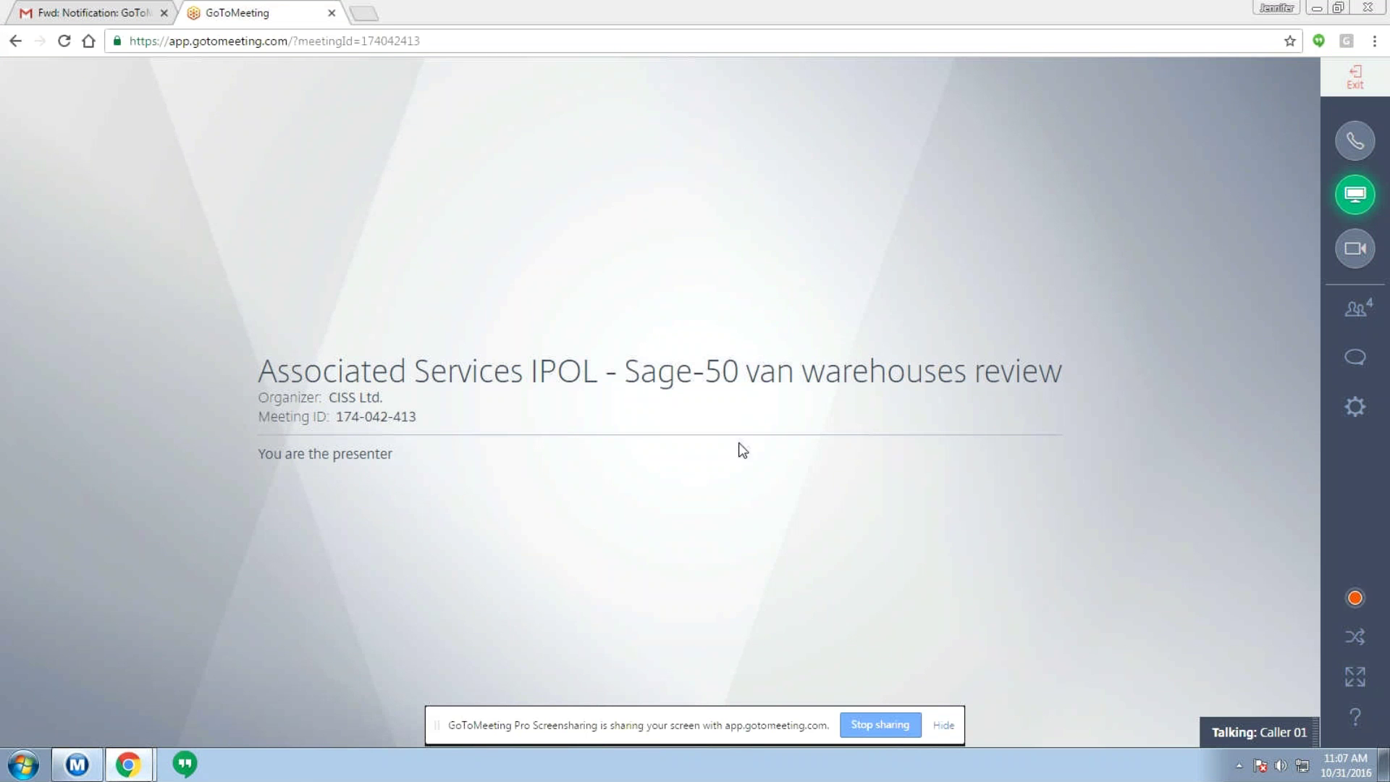
# - Minimize the GoToMeeting browser window and select the SOUTHWARE desktop shortcut
pyautogui.click(1316, 10)
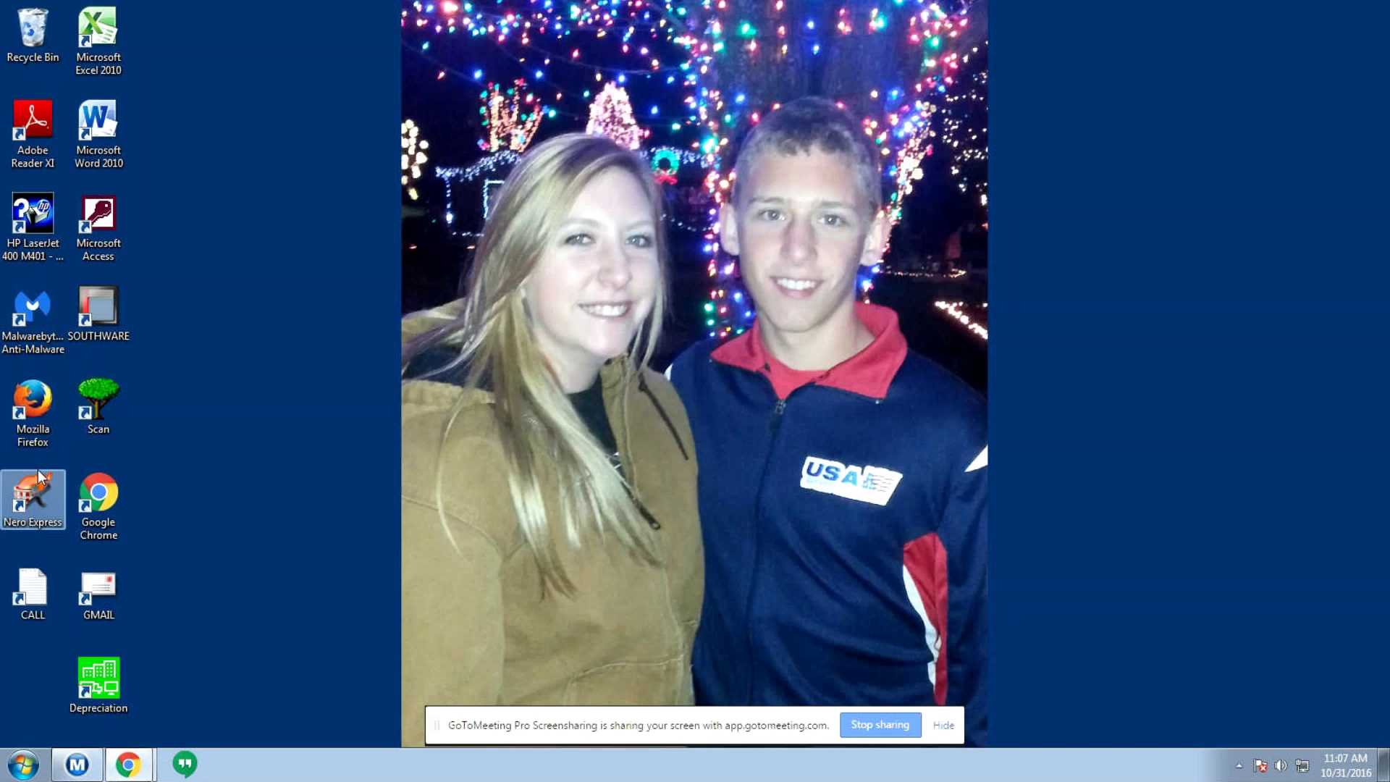
pyautogui.click(117, 301)
# - Launch SouthWare and sign in with the operator code and password
pyautogui.doubleClick(116, 302)
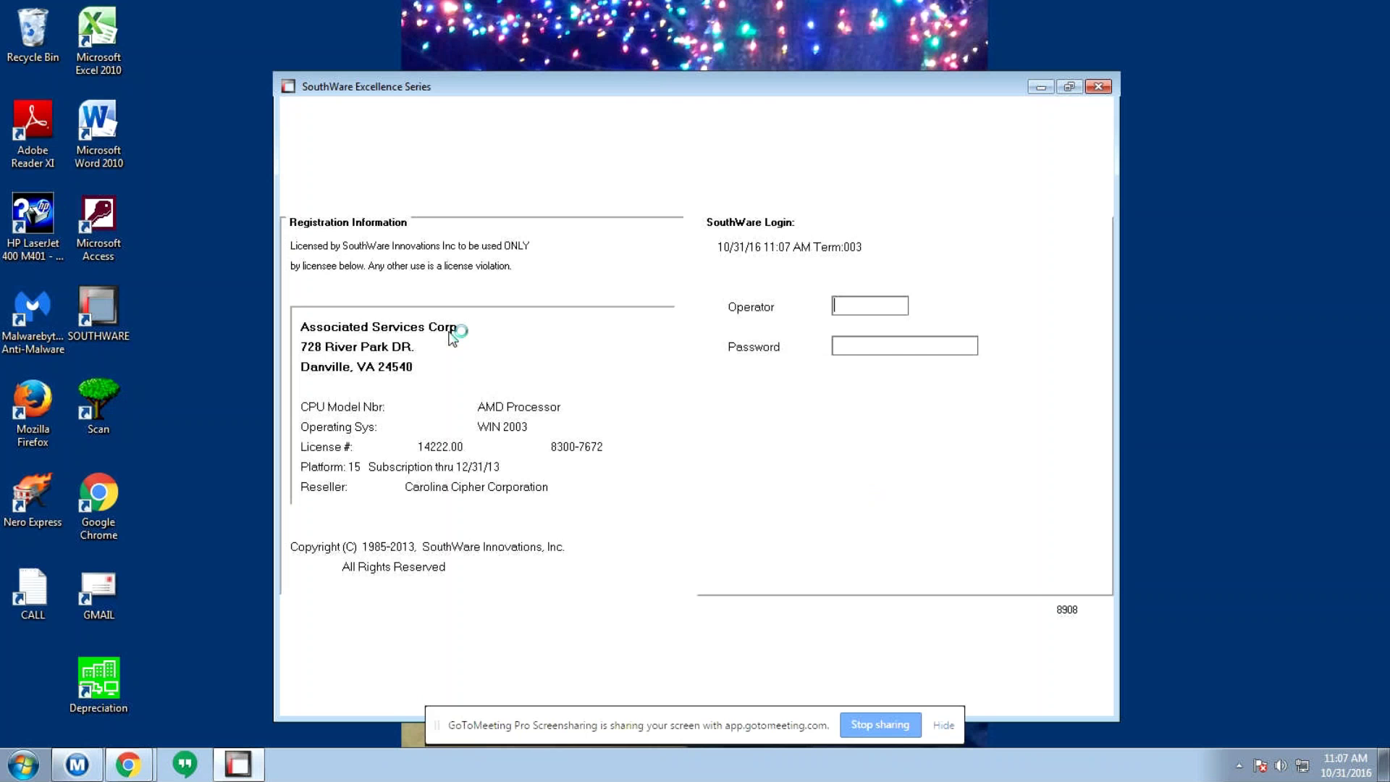
pyautogui.write('WG')
pyautogui.press('Tab')
pyautogui.write('***')
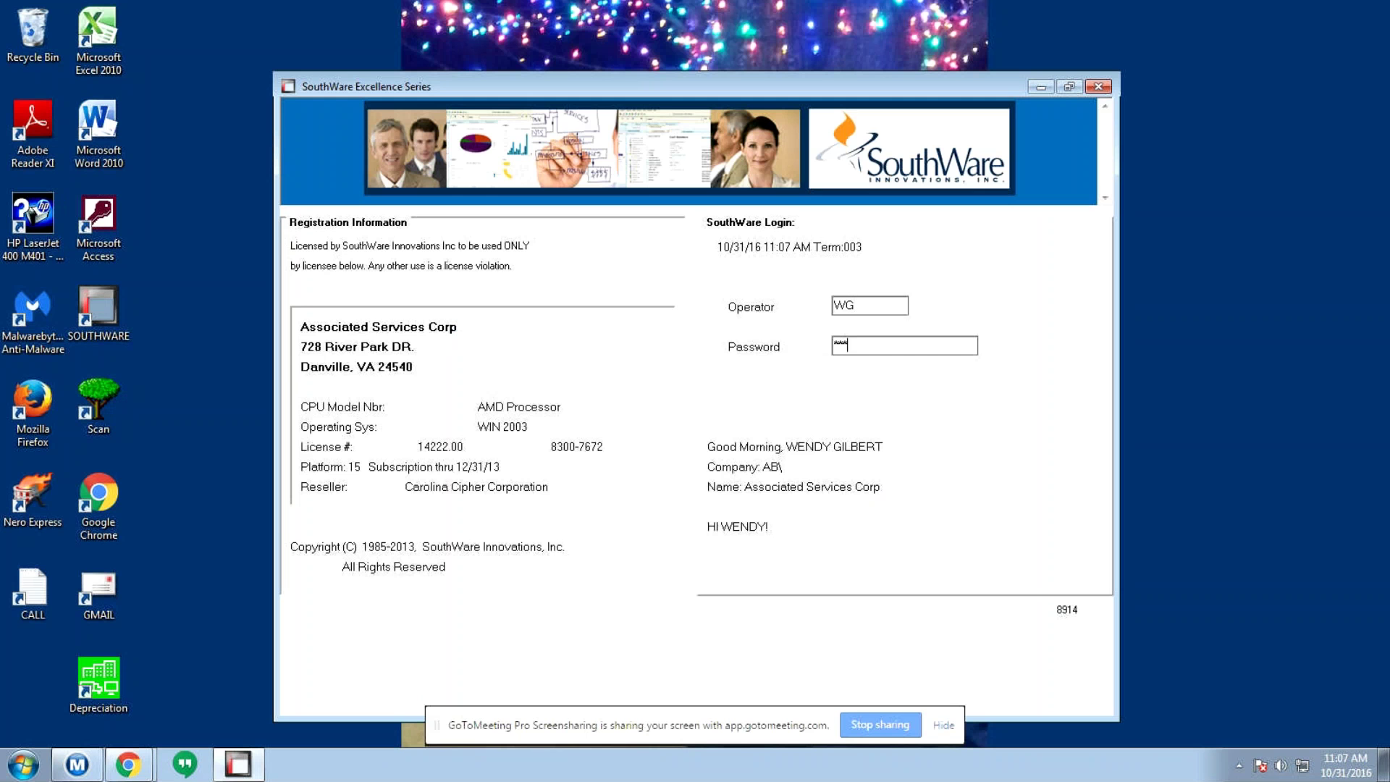
pyautogui.press('Return')
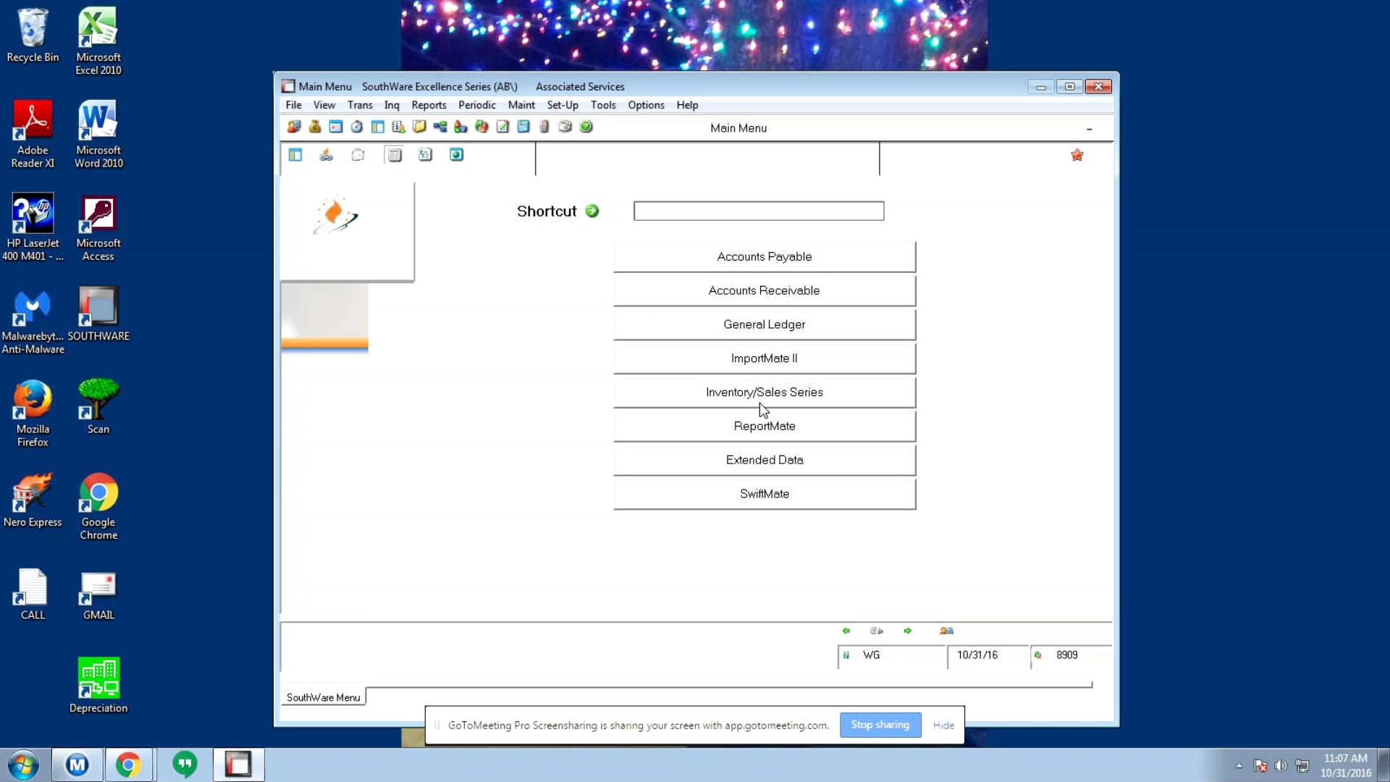
# - Go to Inventory/Sales Series > Periodic and Year-End Processing > Enter / Edit Inventory Transactions
pyautogui.click(822, 396)
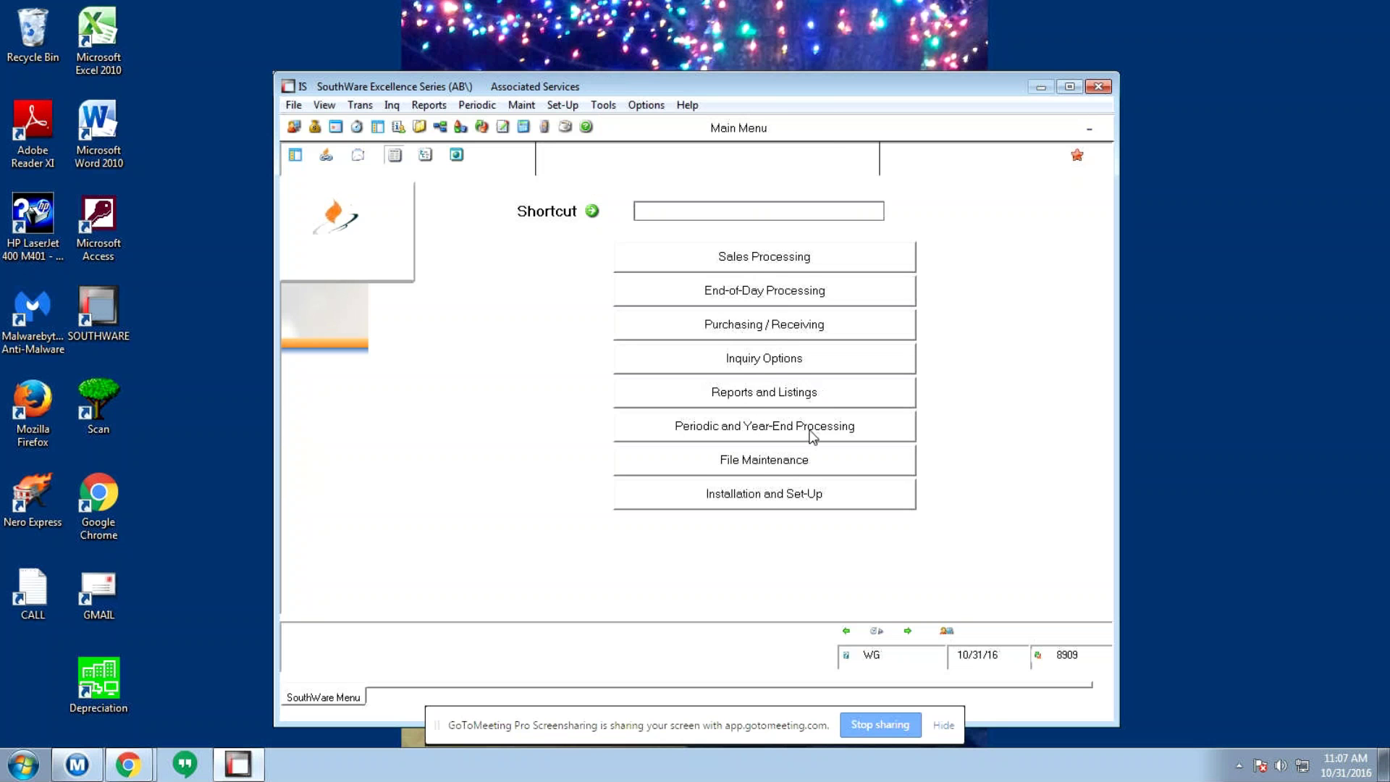
pyautogui.click(794, 433)
pyautogui.click(760, 267)
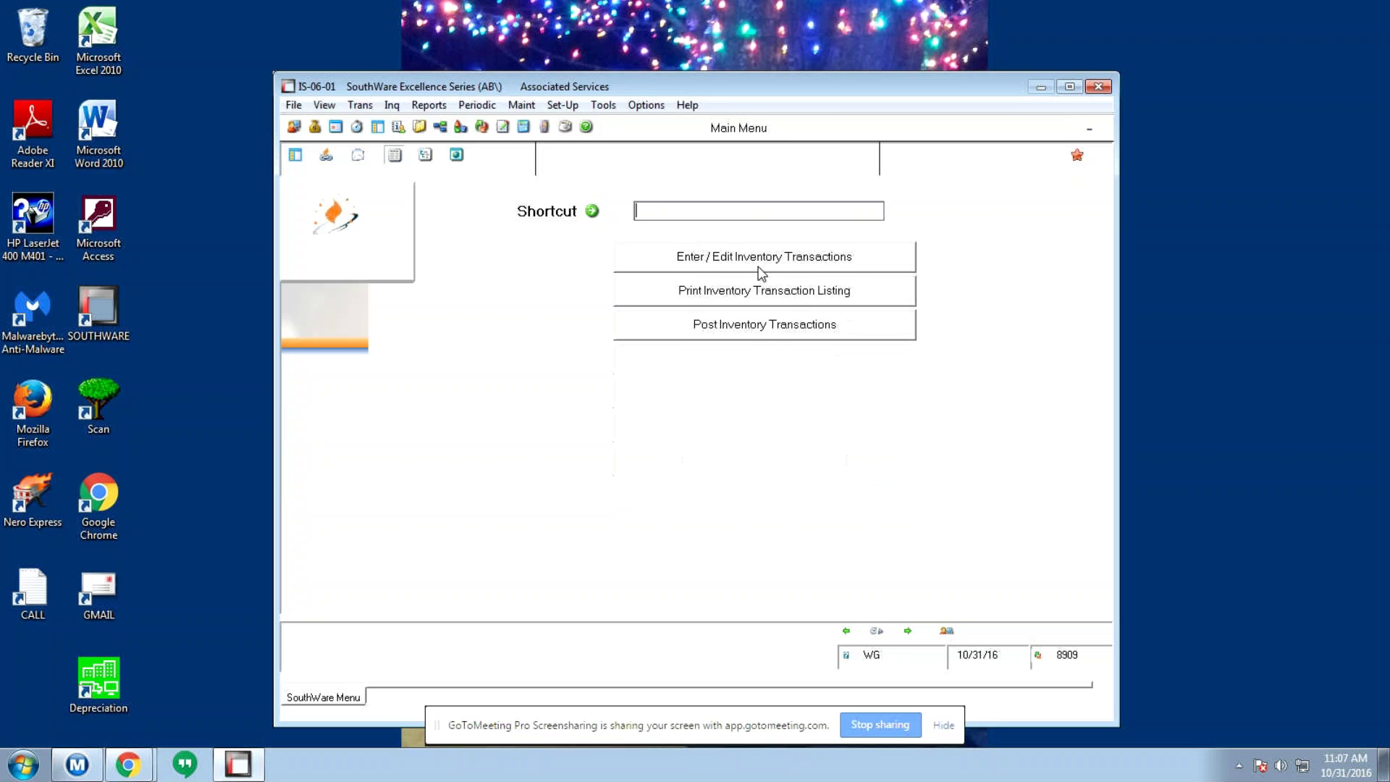
pyautogui.click(761, 261)
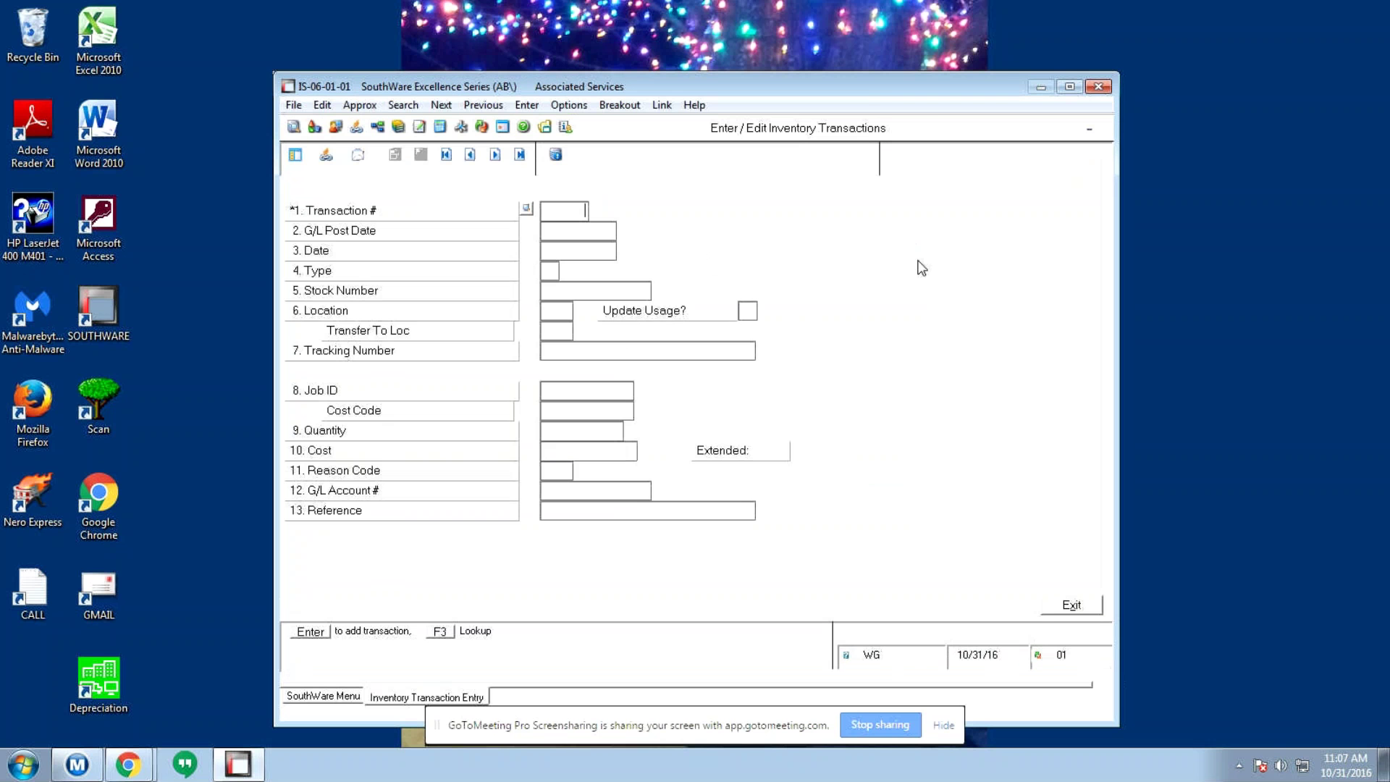
# - Start a Transfer (T) of stock 100173 from location CEN to V74
pyautogui.press('Return')
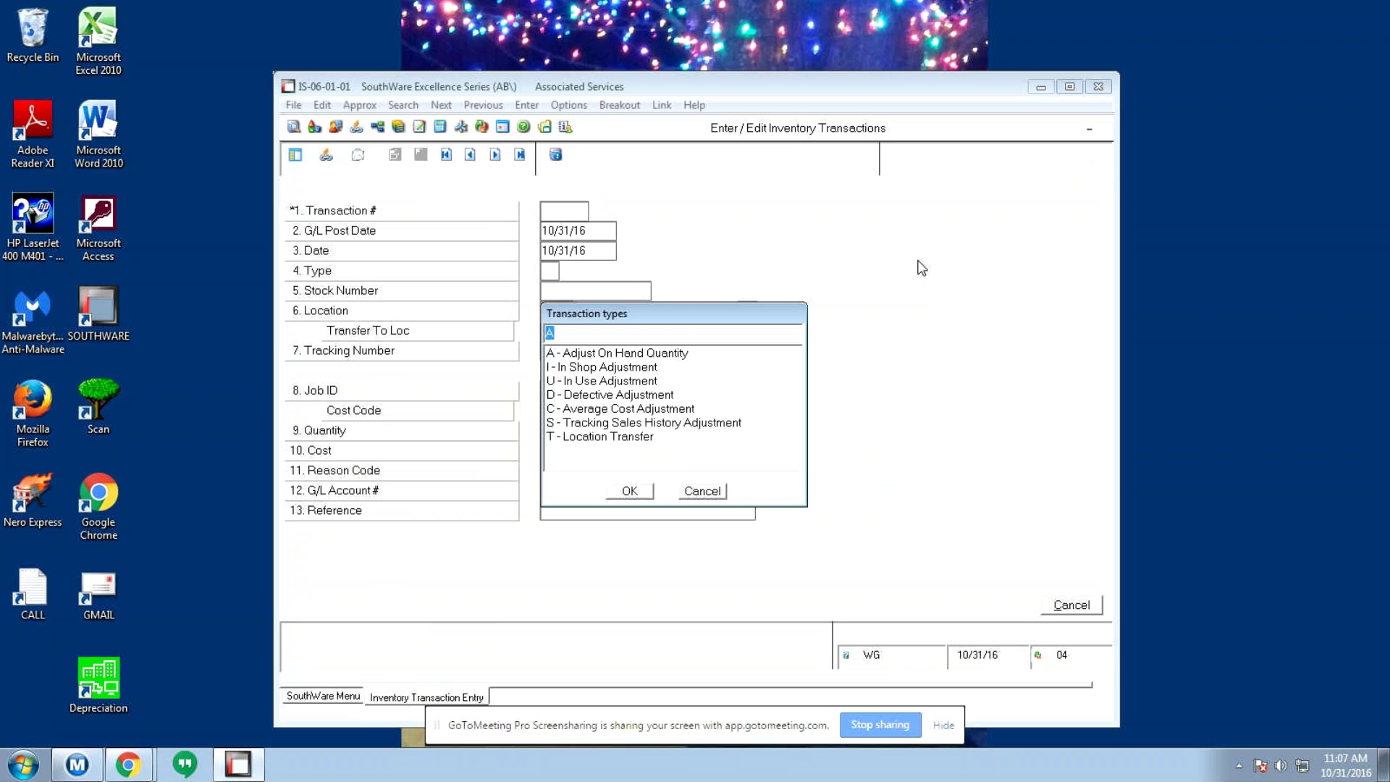
pyautogui.write('T')
pyautogui.press('Return')
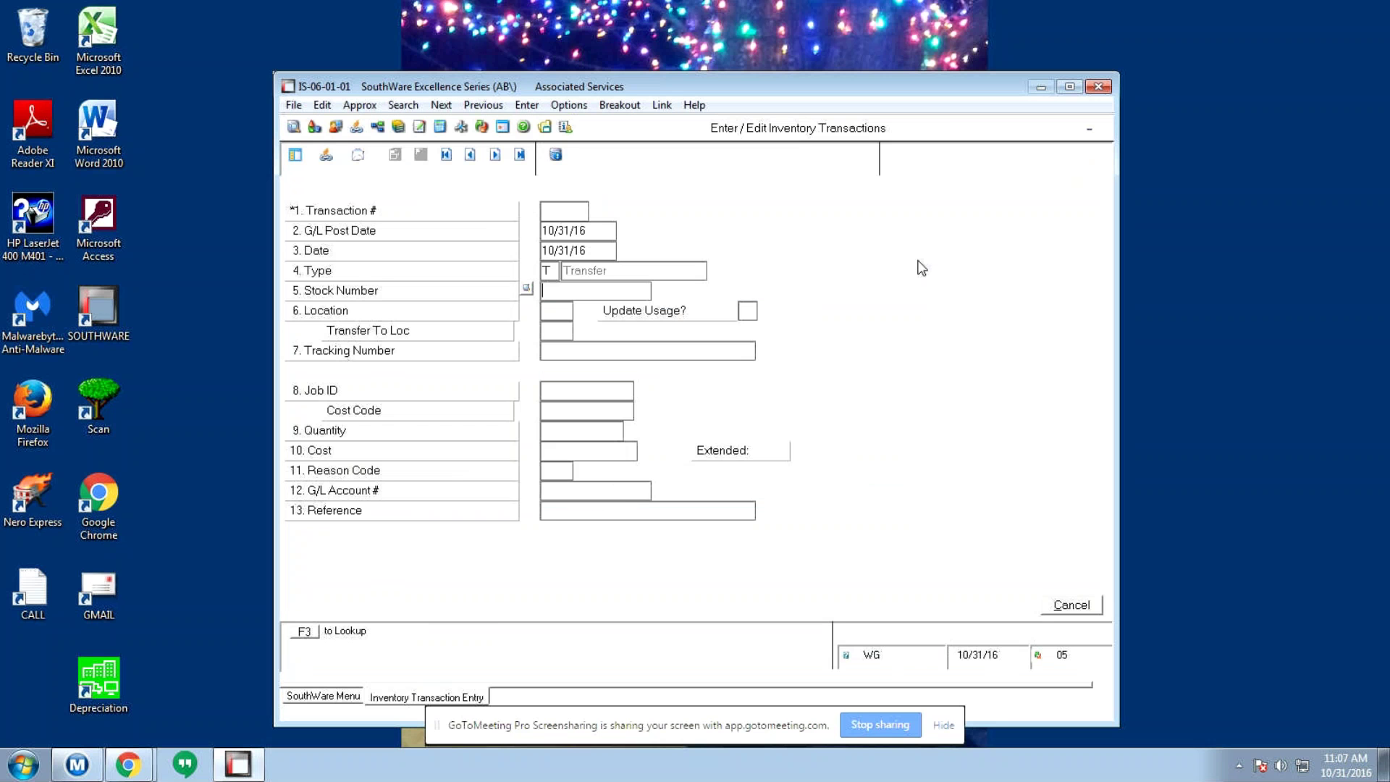
pyautogui.write('100173')
pyautogui.press('Return')
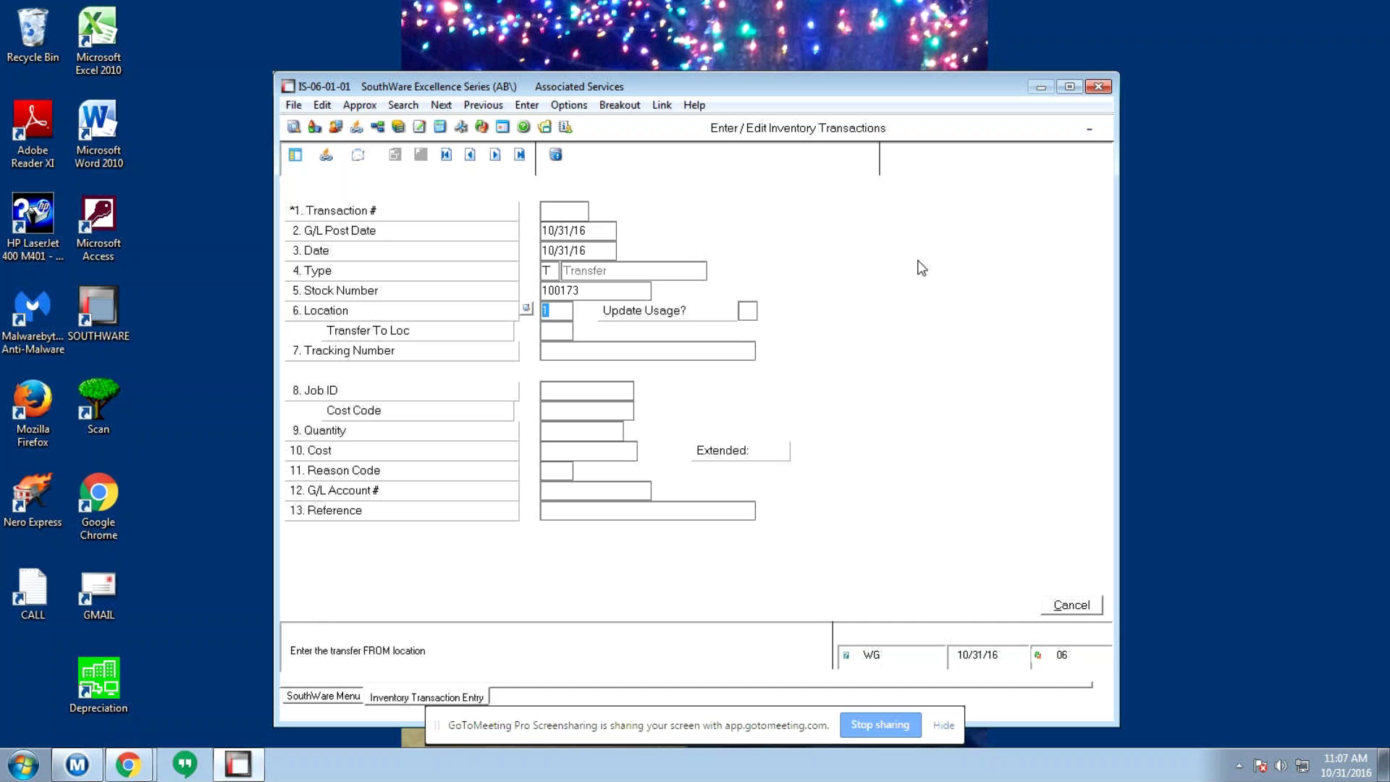
pyautogui.write('CEN')
pyautogui.press('Return')
pyautogui.press('Return')
pyautogui.write('V74')
pyautogui.press('Return')
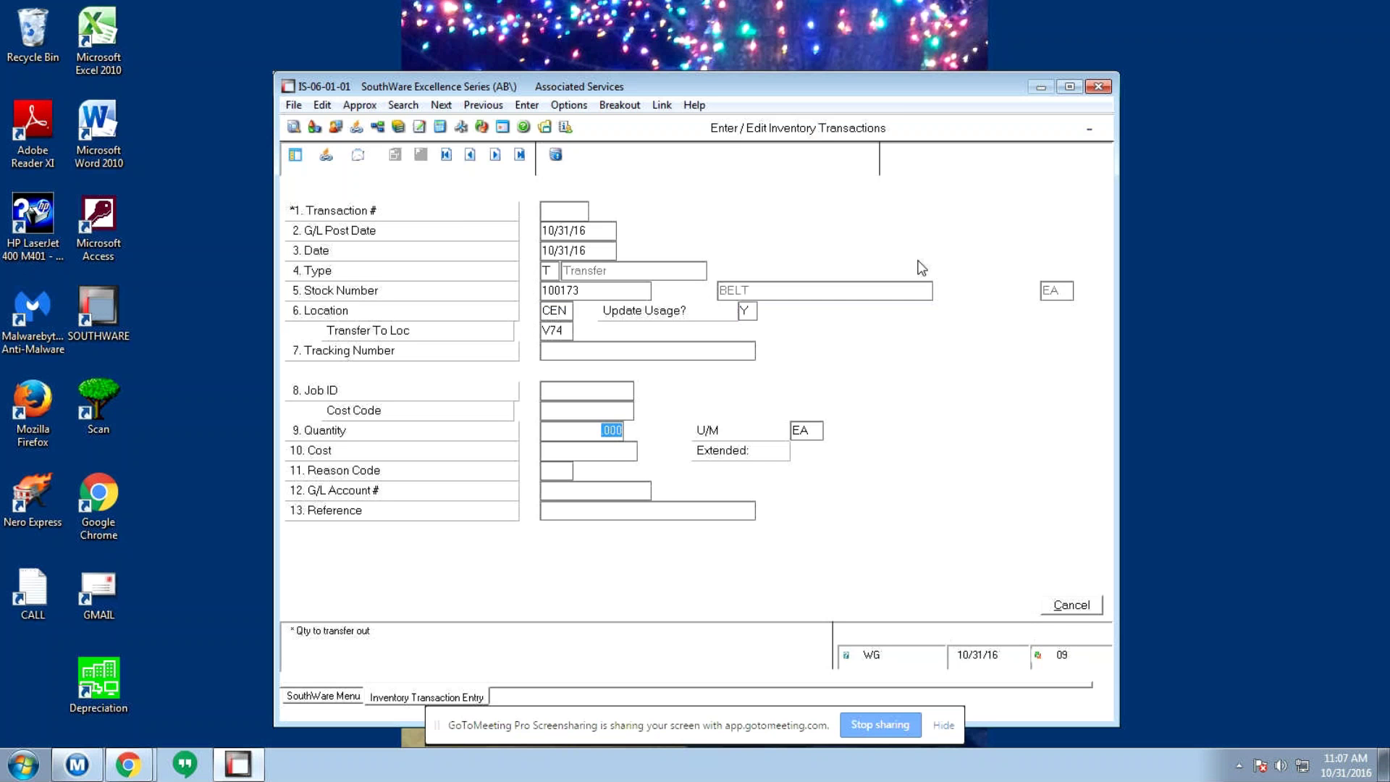
# - Enter quantity 1 at the default 41.8762 cost with reason SRM, and save the transfer
pyautogui.write('1')
pyautogui.press('Return')
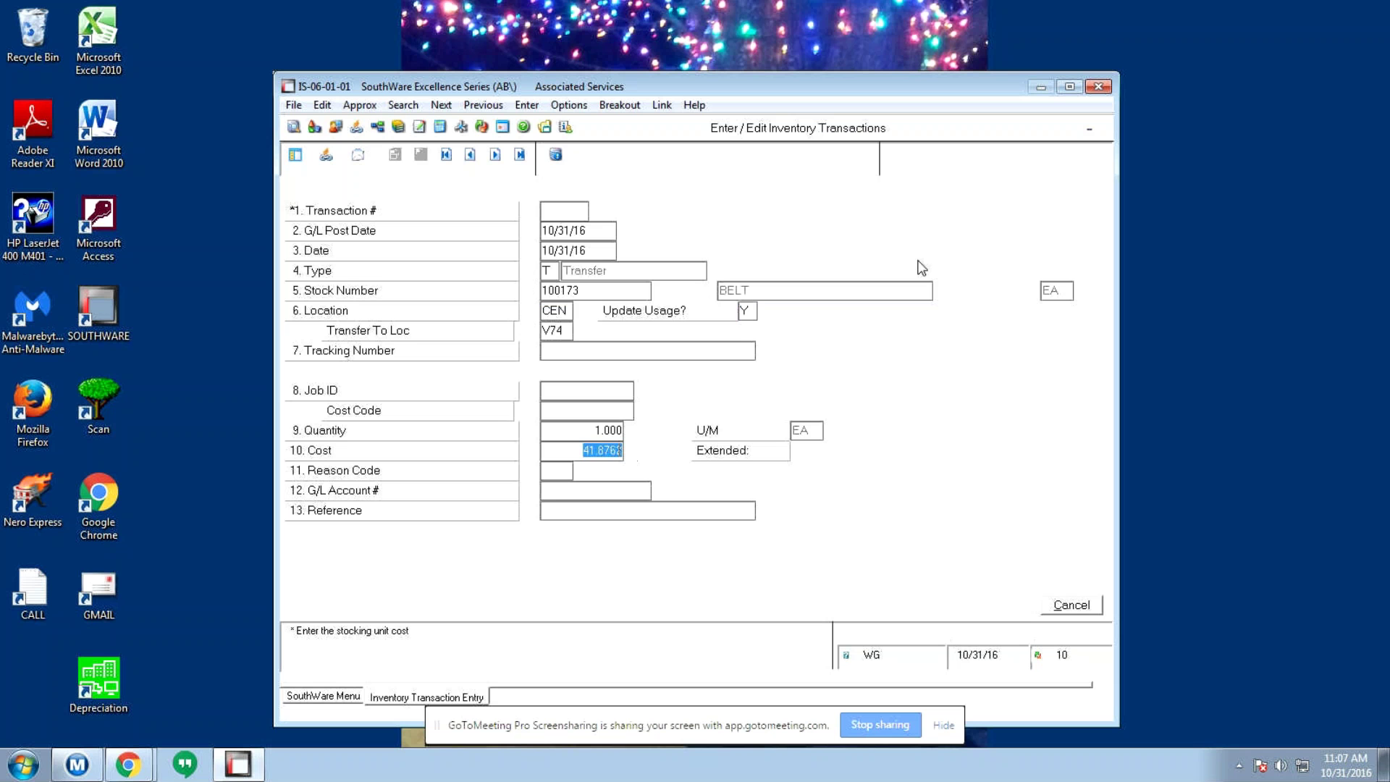
pyautogui.press('Return')
pyautogui.write('SRM')
pyautogui.press('Return')
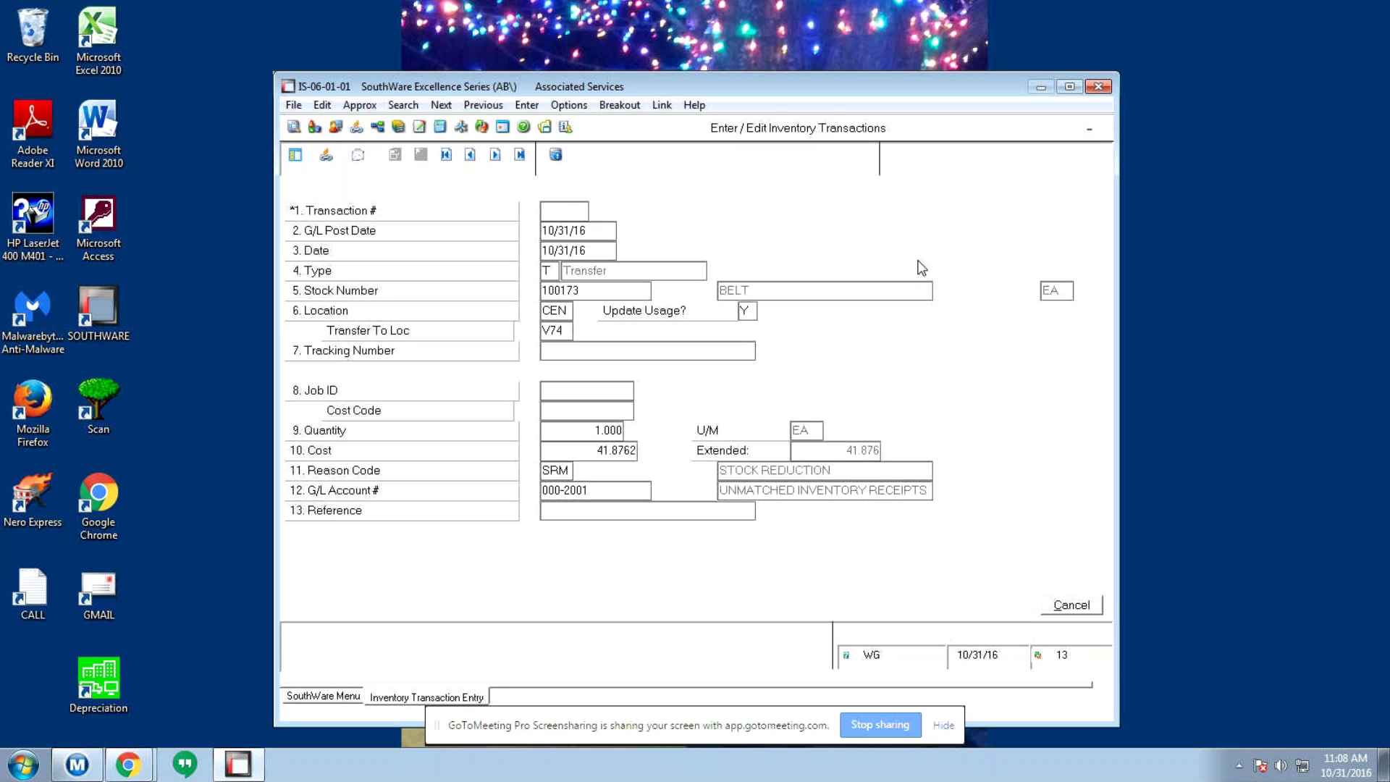
pyautogui.press('Return')
pyautogui.press('Return')
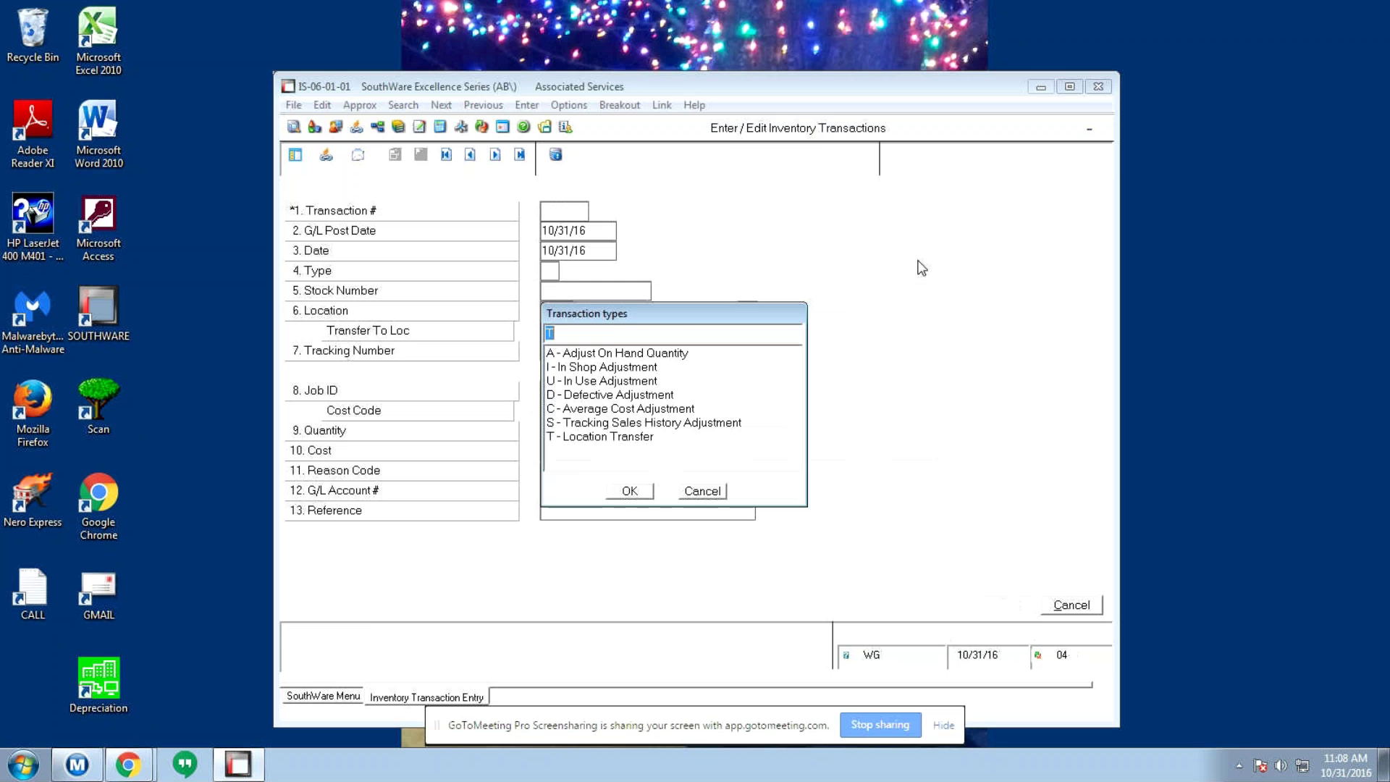
pyautogui.press('Return')
# - Enter a transfer of stock 100173 from CEN to destination V55
pyautogui.write('100173')
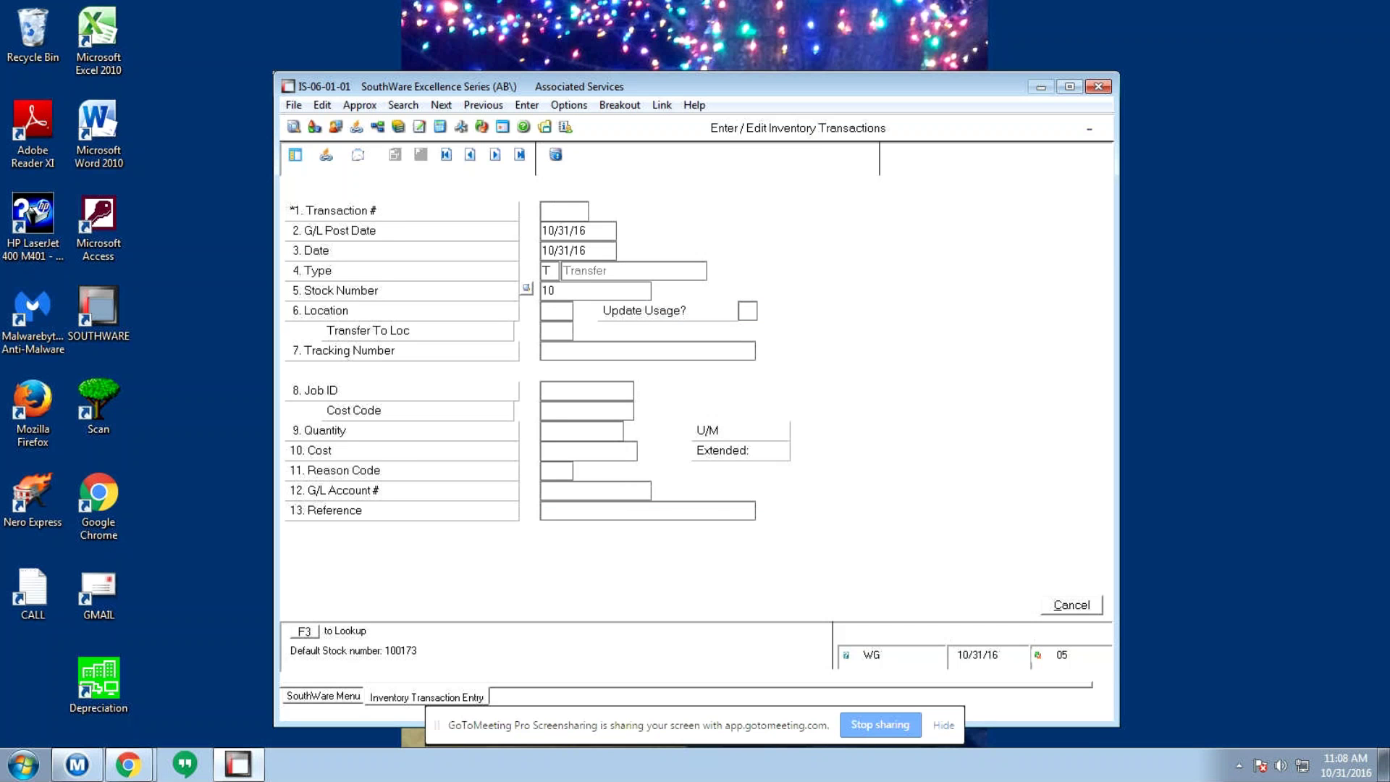
pyautogui.press('Return')
pyautogui.write('CEN')
pyautogui.press('Return')
pyautogui.write('V2')
pyautogui.press('BackSpace')
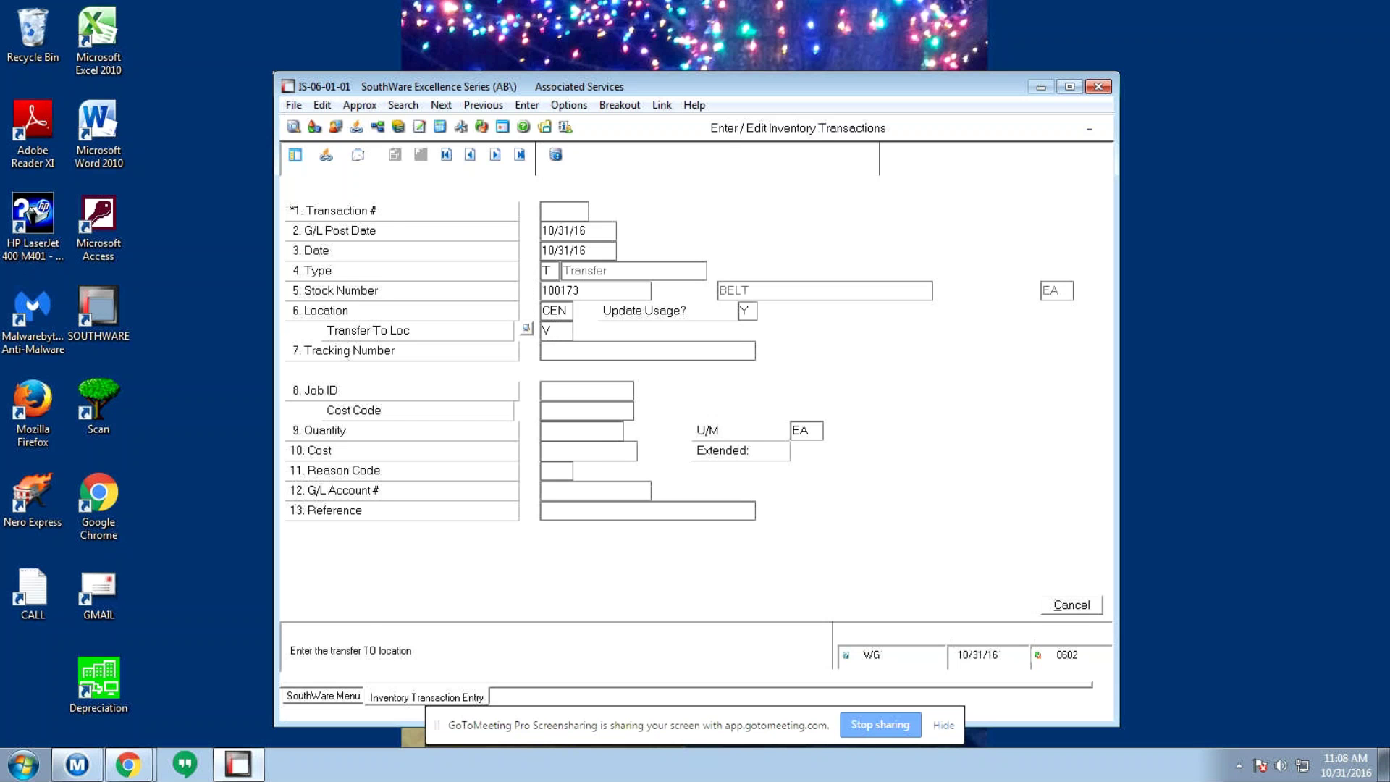
pyautogui.write('55')
pyautogui.press('Return')
# - Set the quantity to 2, save the transfer, and begin another Transfer entry
pyautogui.write('4')
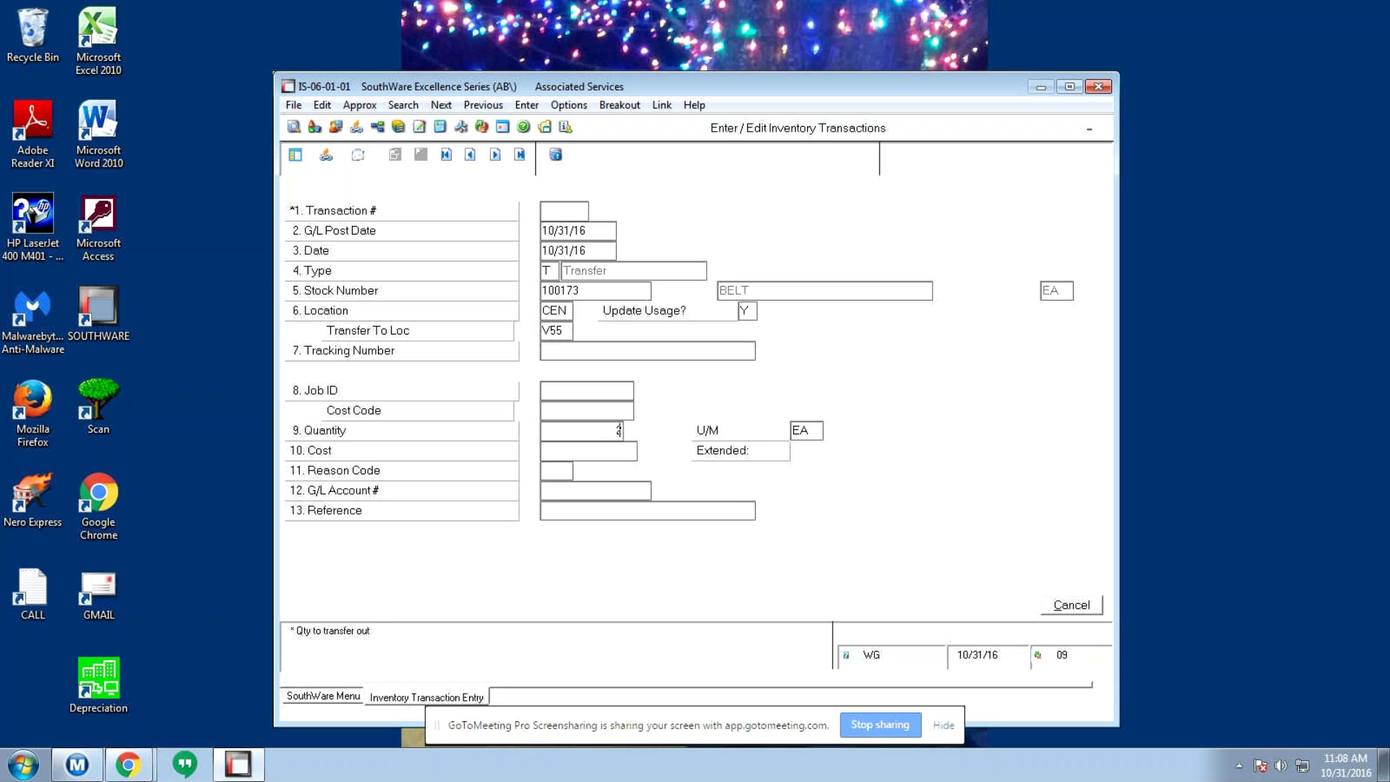
pyautogui.press('Return')
pyautogui.press('Return')
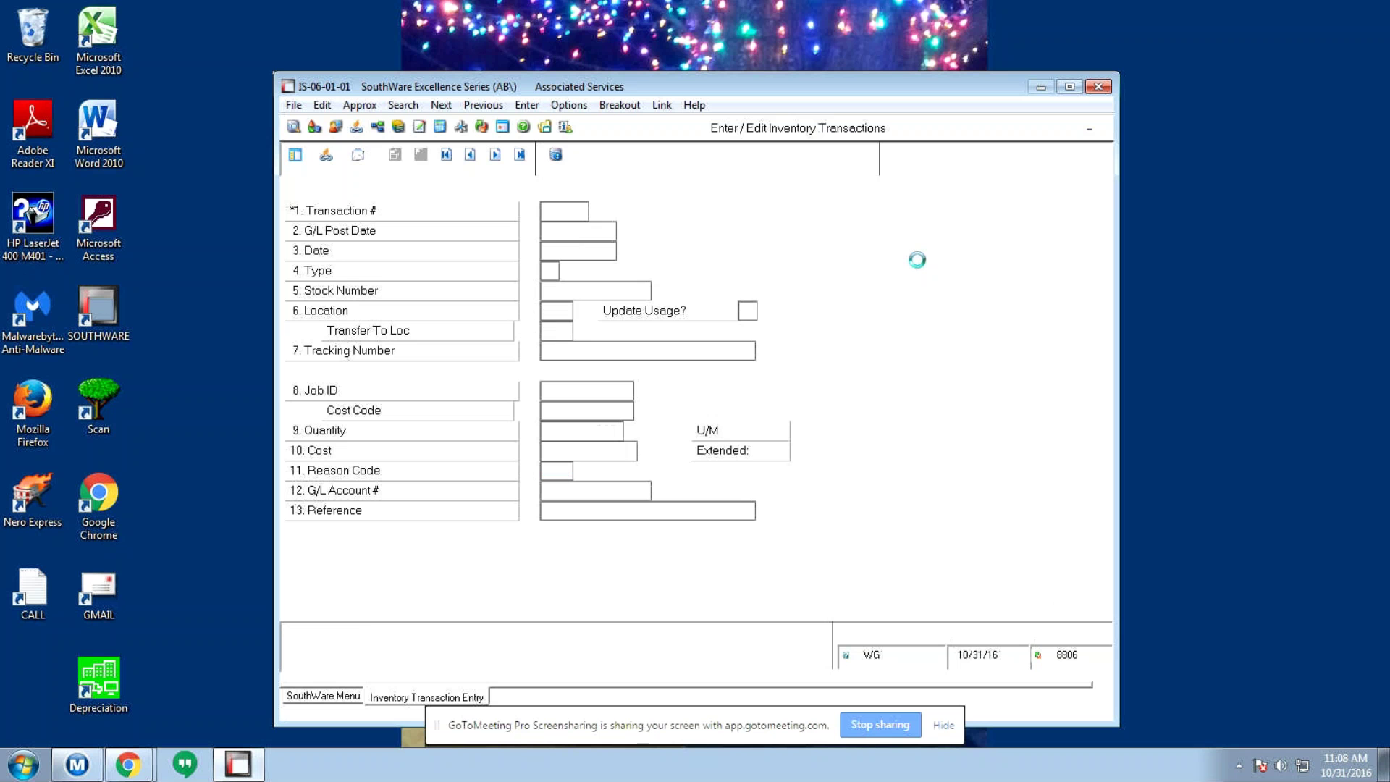
pyautogui.write('T')
pyautogui.press('Return')
pyautogui.write('10073')
pyautogui.press('BackSpace')
pyautogui.press('BackSpace')
pyautogui.press('BackSpace')
pyautogui.press('BackSpace')
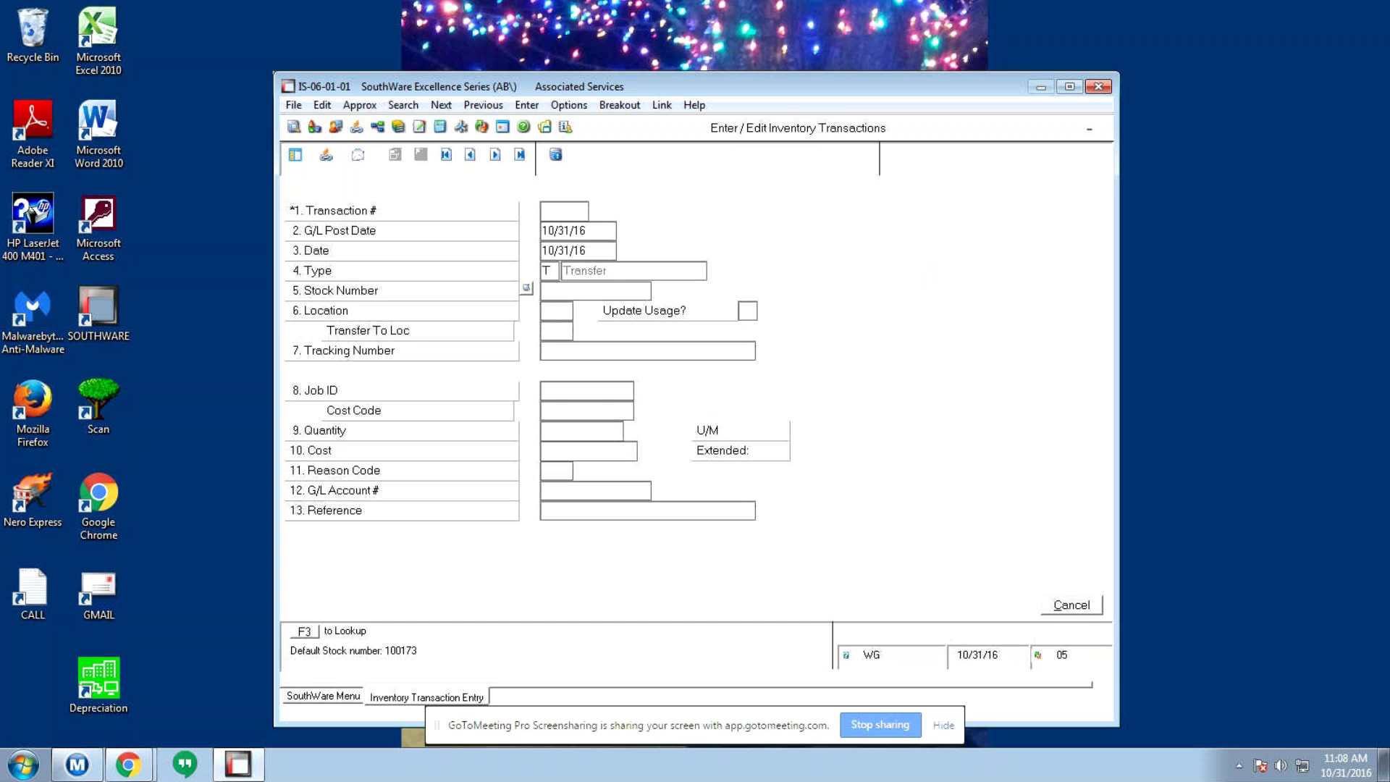
# - Change the transaction type to Adjustment for stock 100173 at location V55
pyautogui.press('Up')
pyautogui.press('F3')
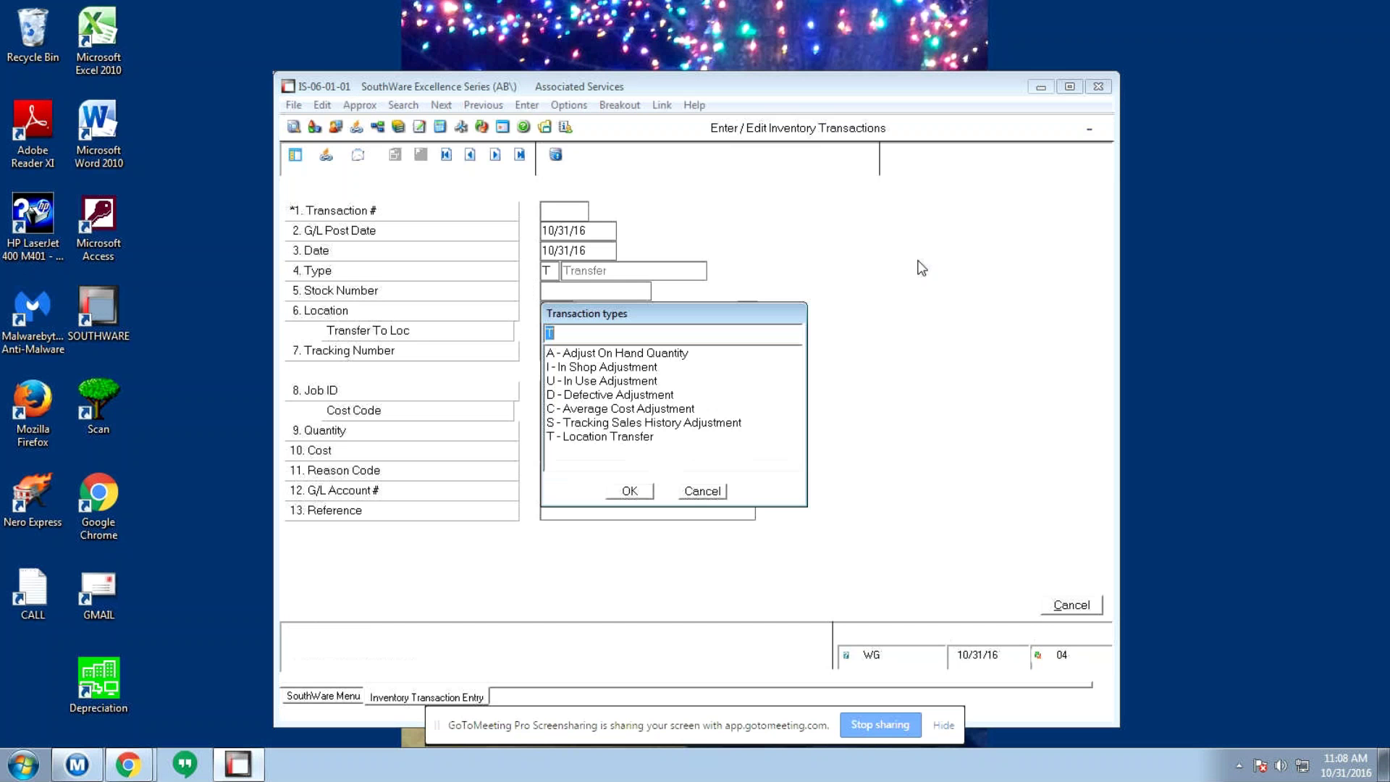
pyautogui.press('Return')
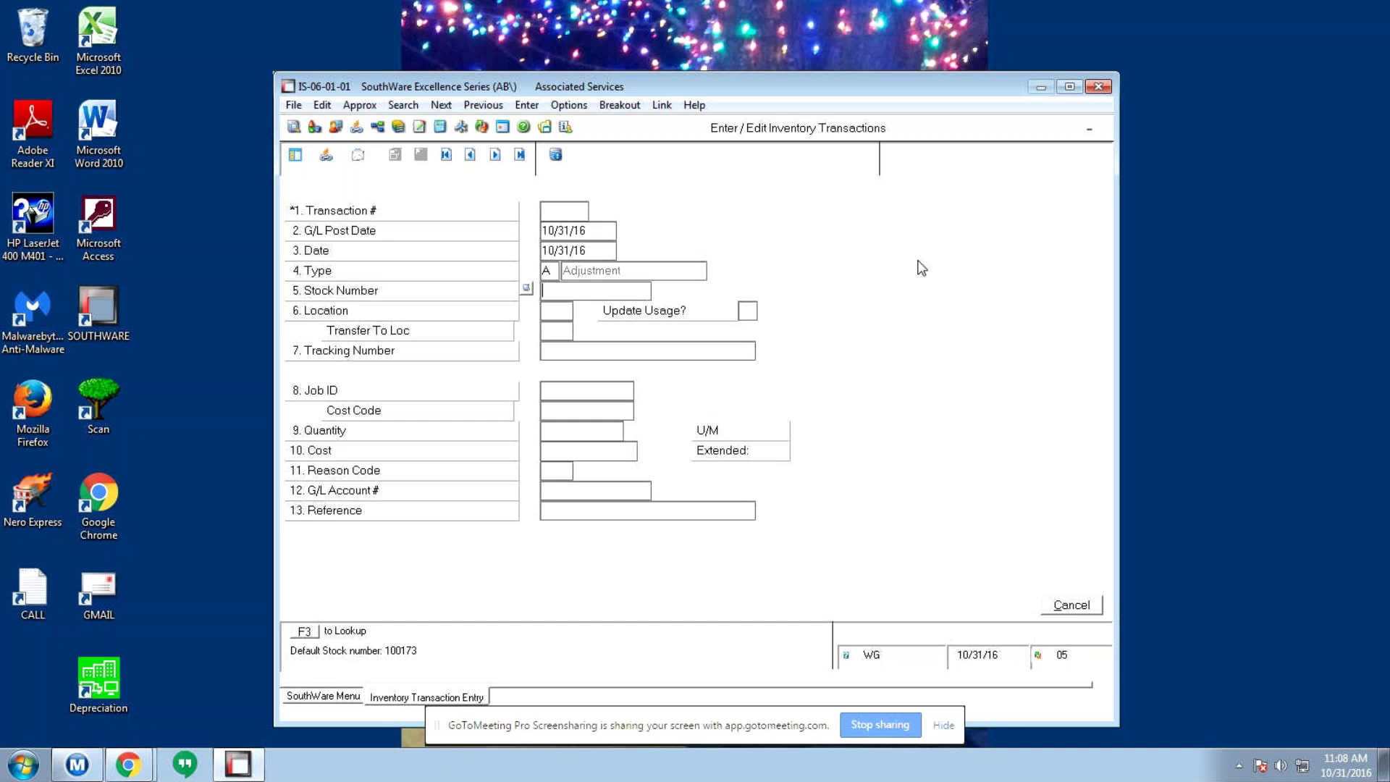
pyautogui.write('100173')
pyautogui.press('Return')
pyautogui.write('V55')
pyautogui.press('Return')
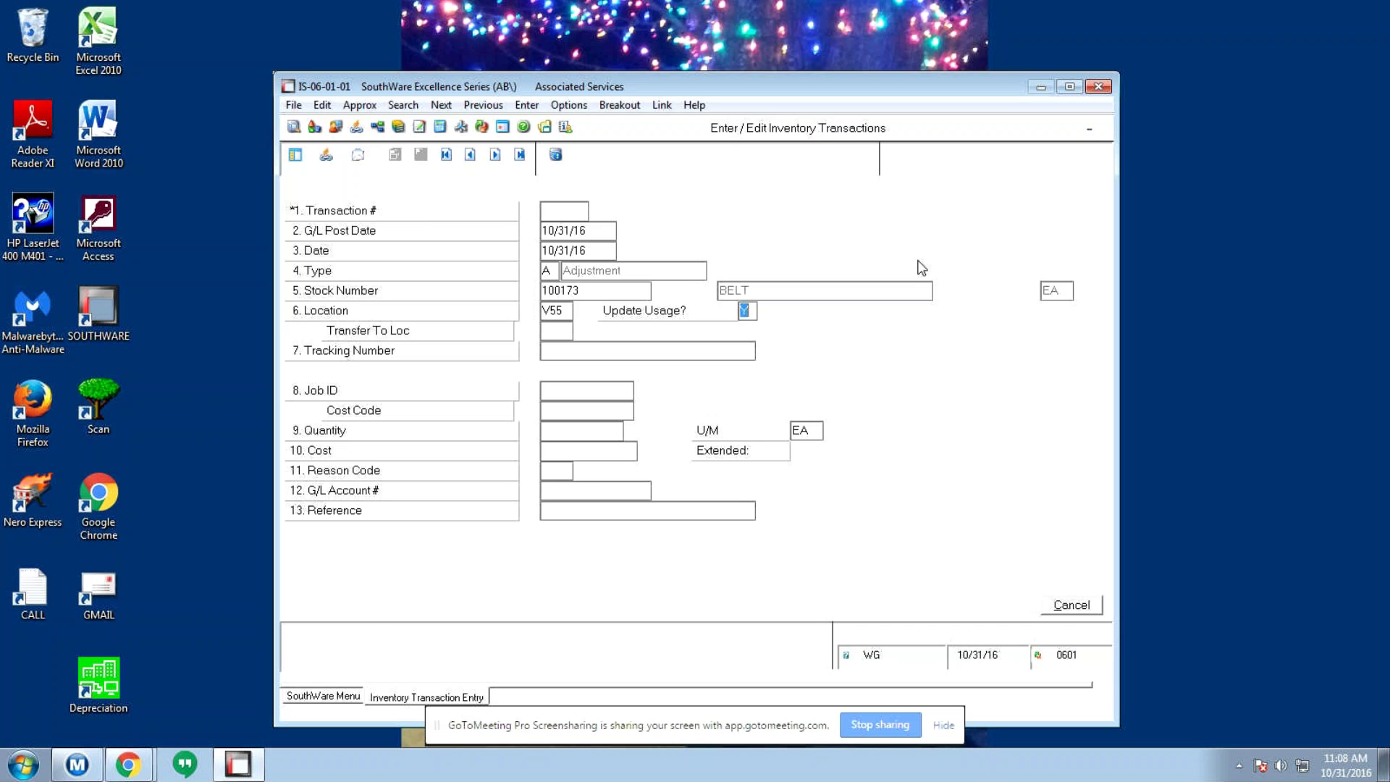
# - Enter quantity -1 at default cost, reason SRM, G/L account 161-5120, and save
pyautogui.press('Return')
pyautogui.write('-1')
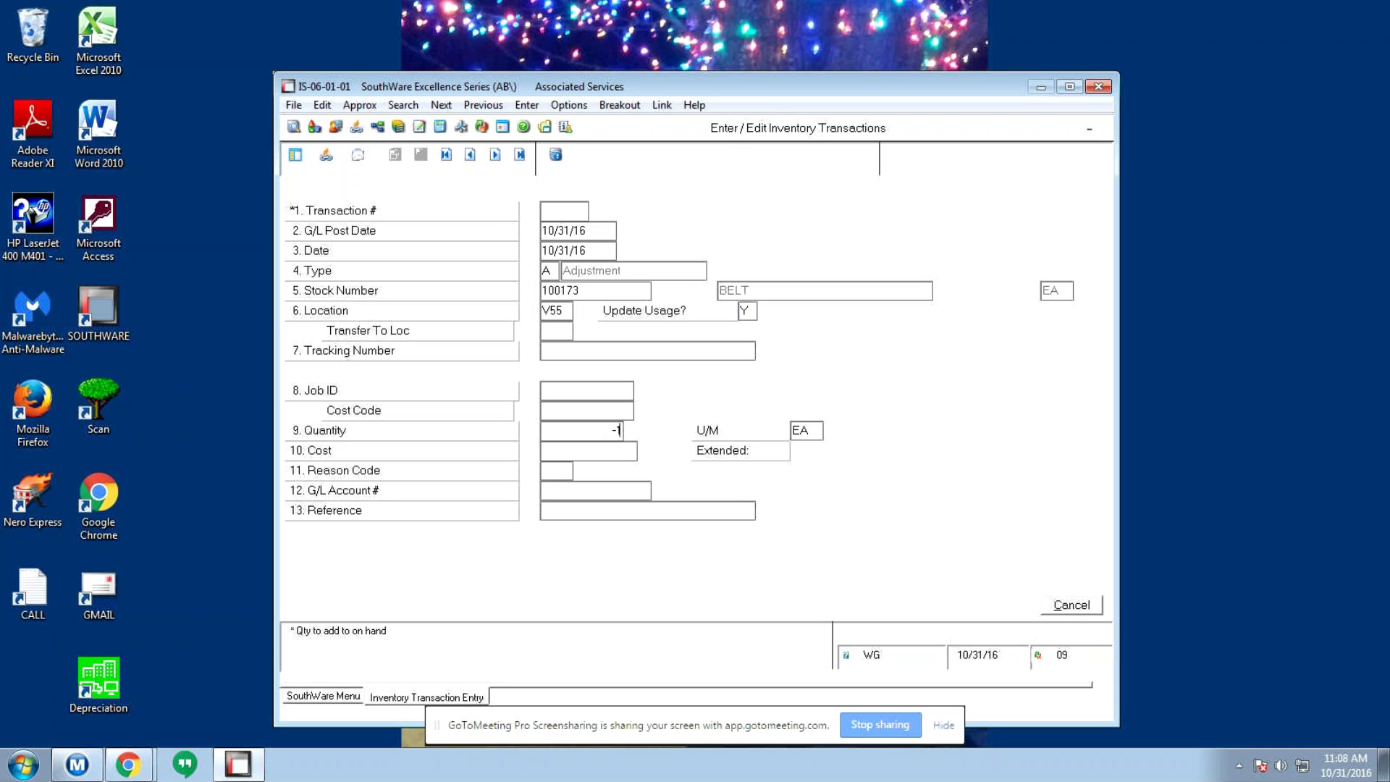
pyautogui.press('Return')
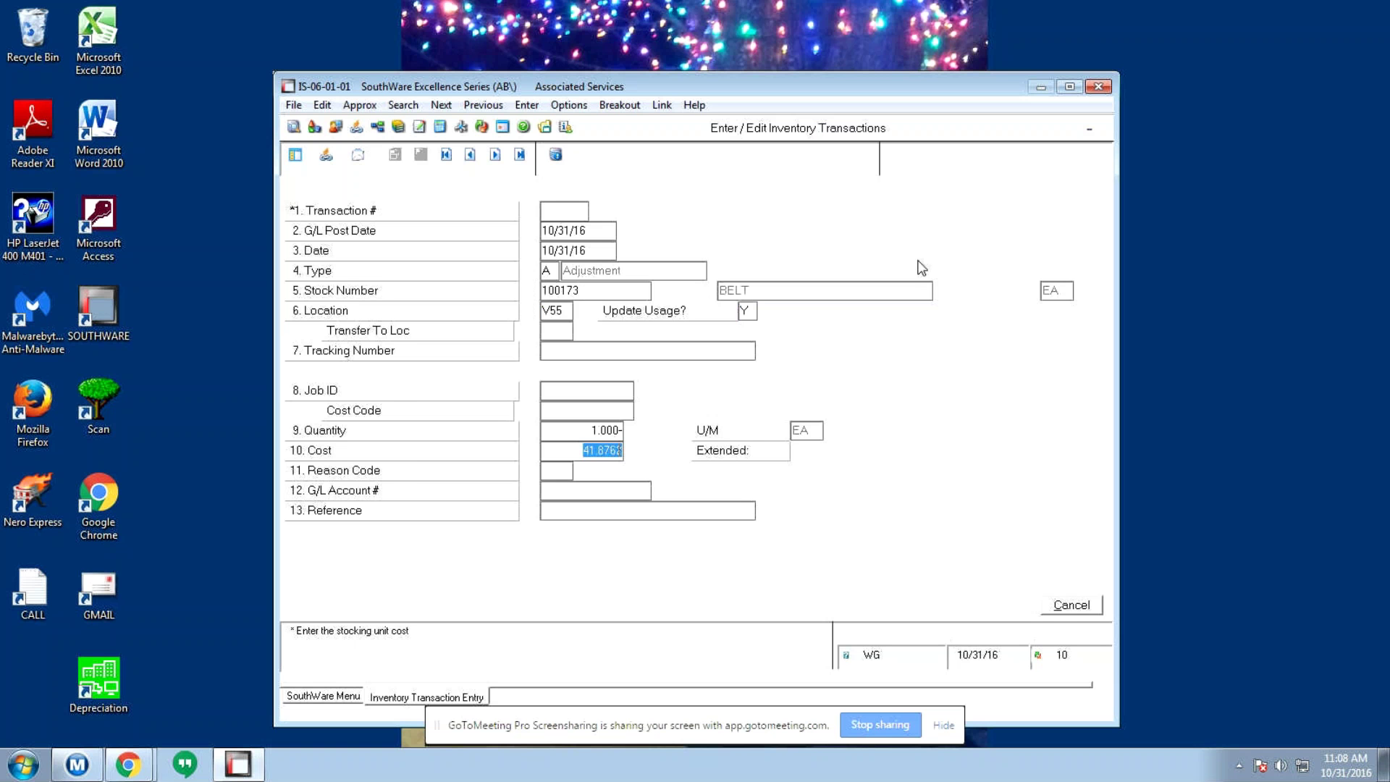
pyautogui.press('Return')
pyautogui.press('Return')
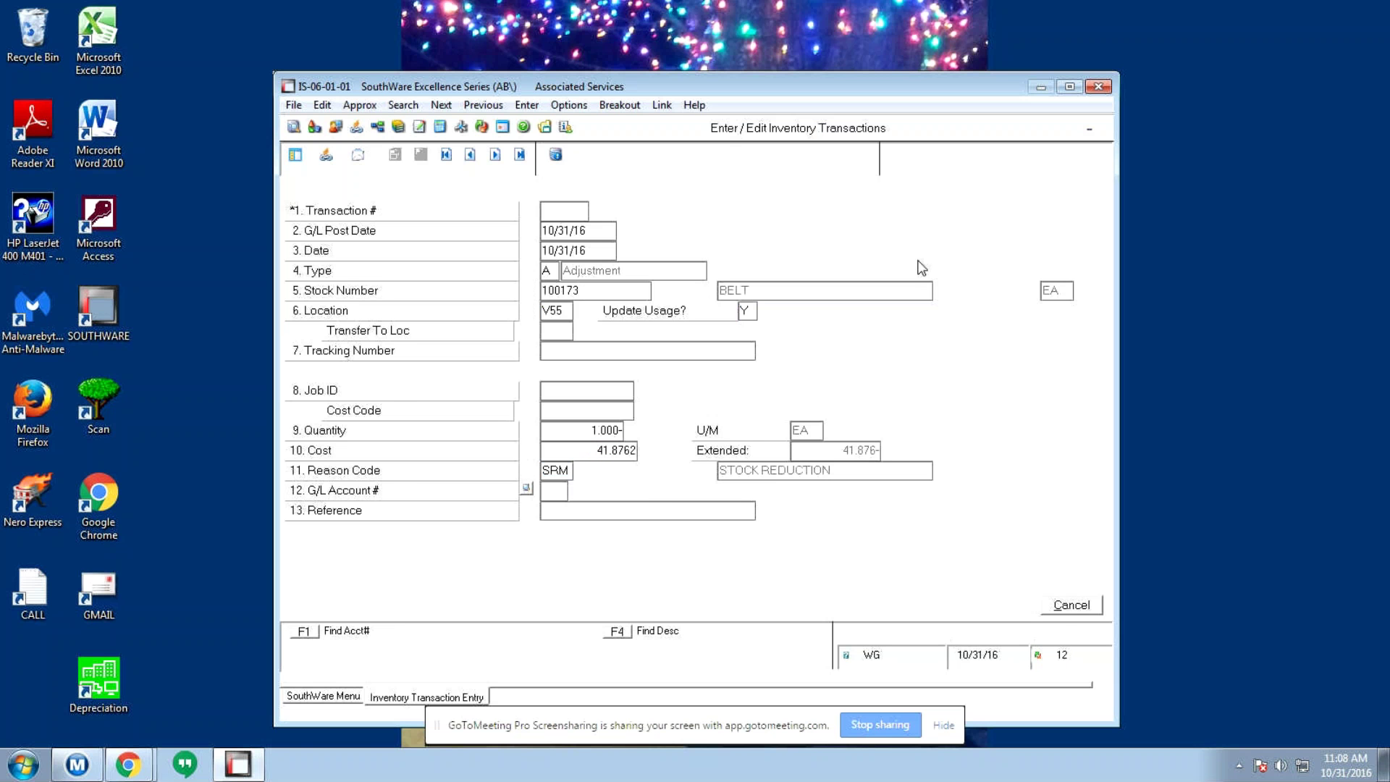
pyautogui.write('161512161')
pyautogui.press('Return')
pyautogui.write('5120')
pyautogui.press('Return')
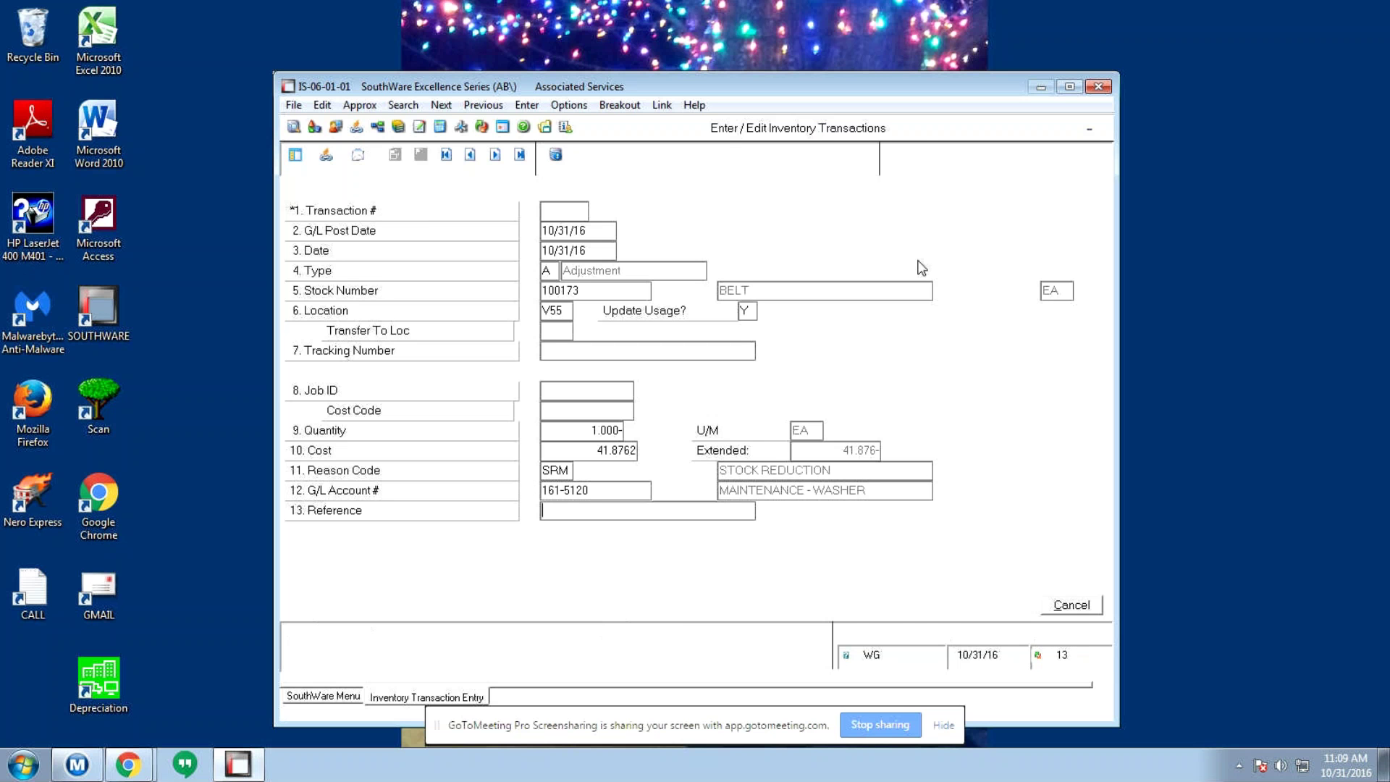
pyautogui.press('Return')
pyautogui.press('Return')
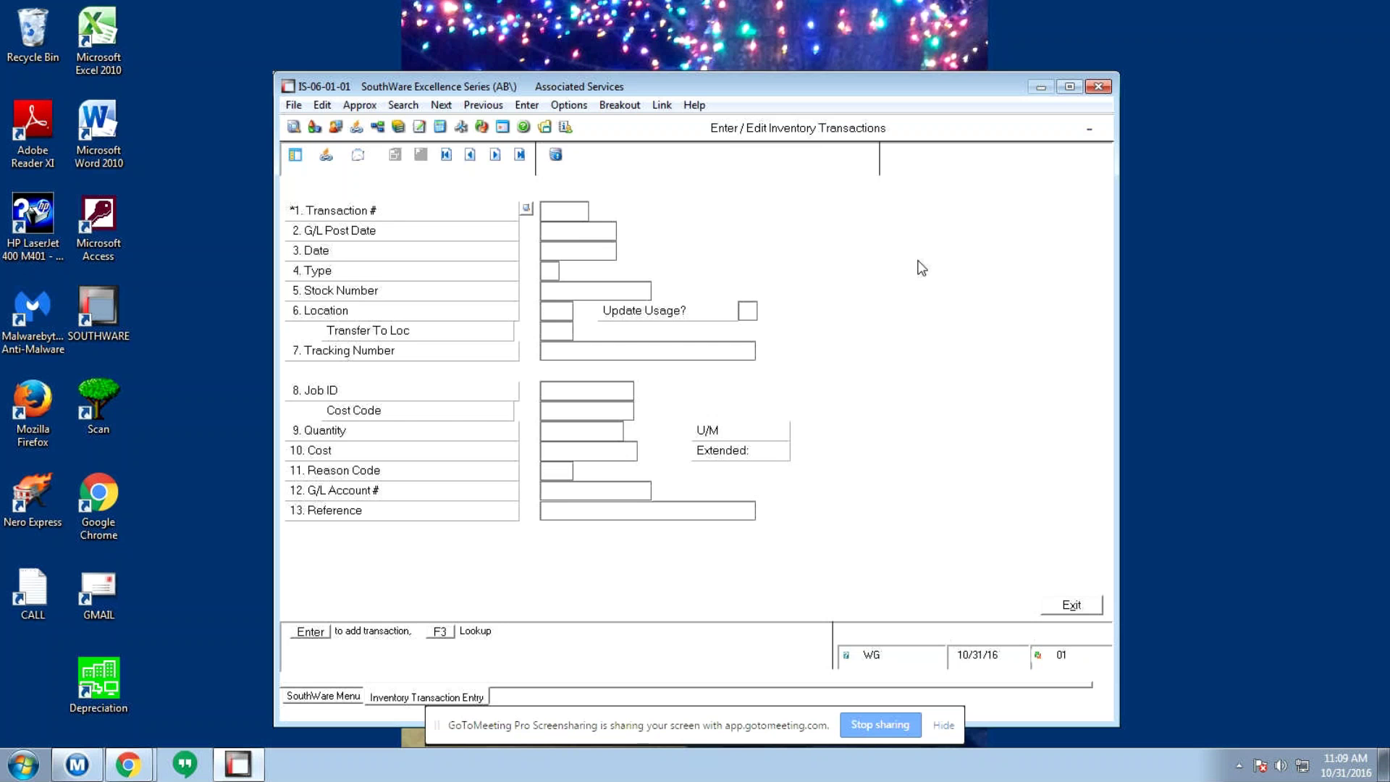
pyautogui.press('Escape')
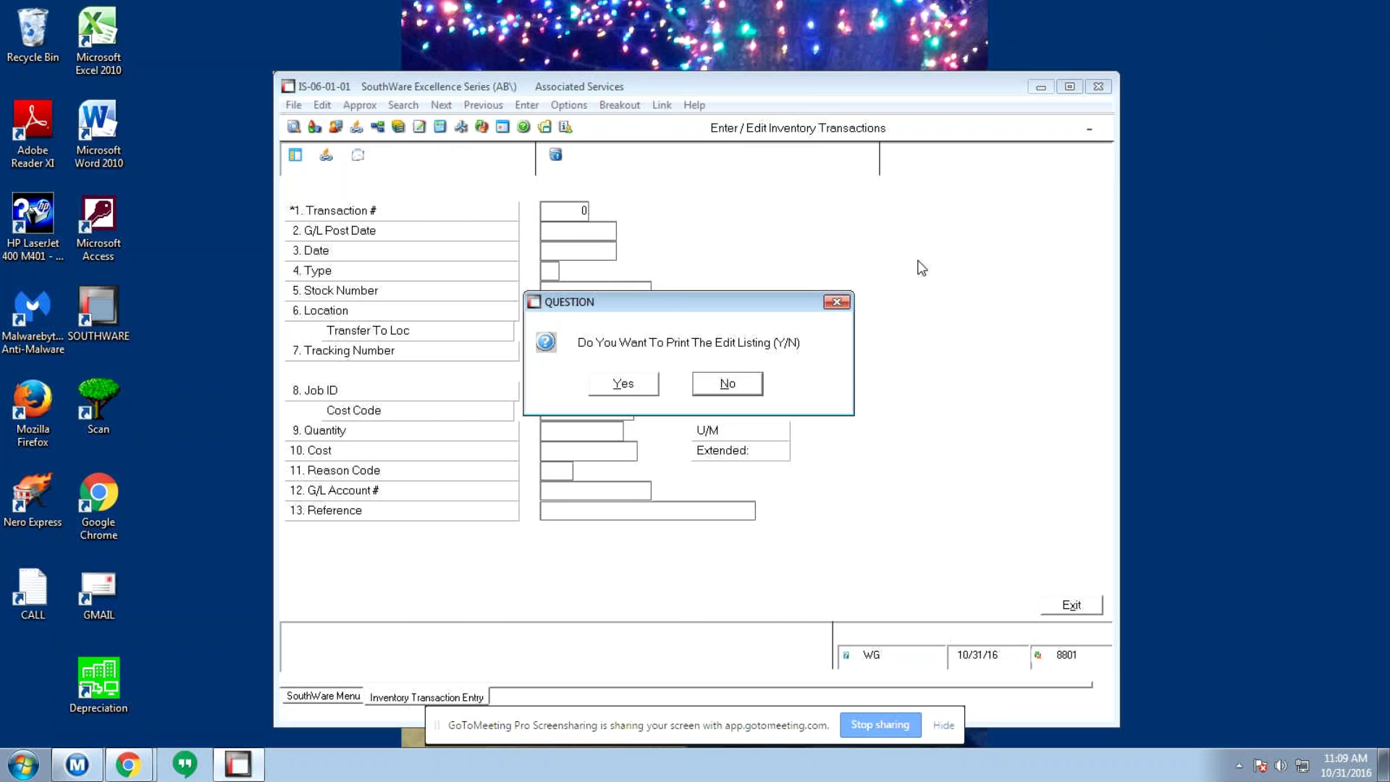
pyautogui.press('n')
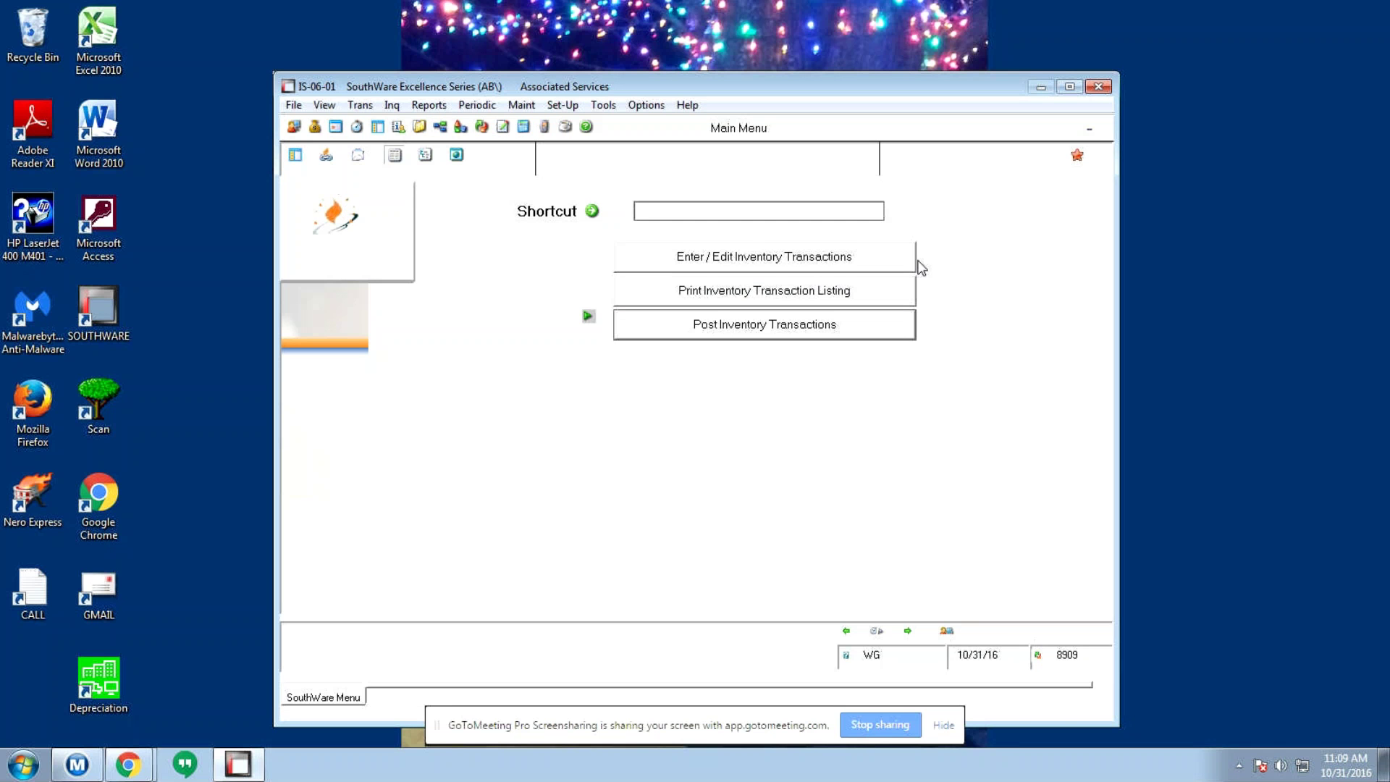
pyautogui.press('Escape')
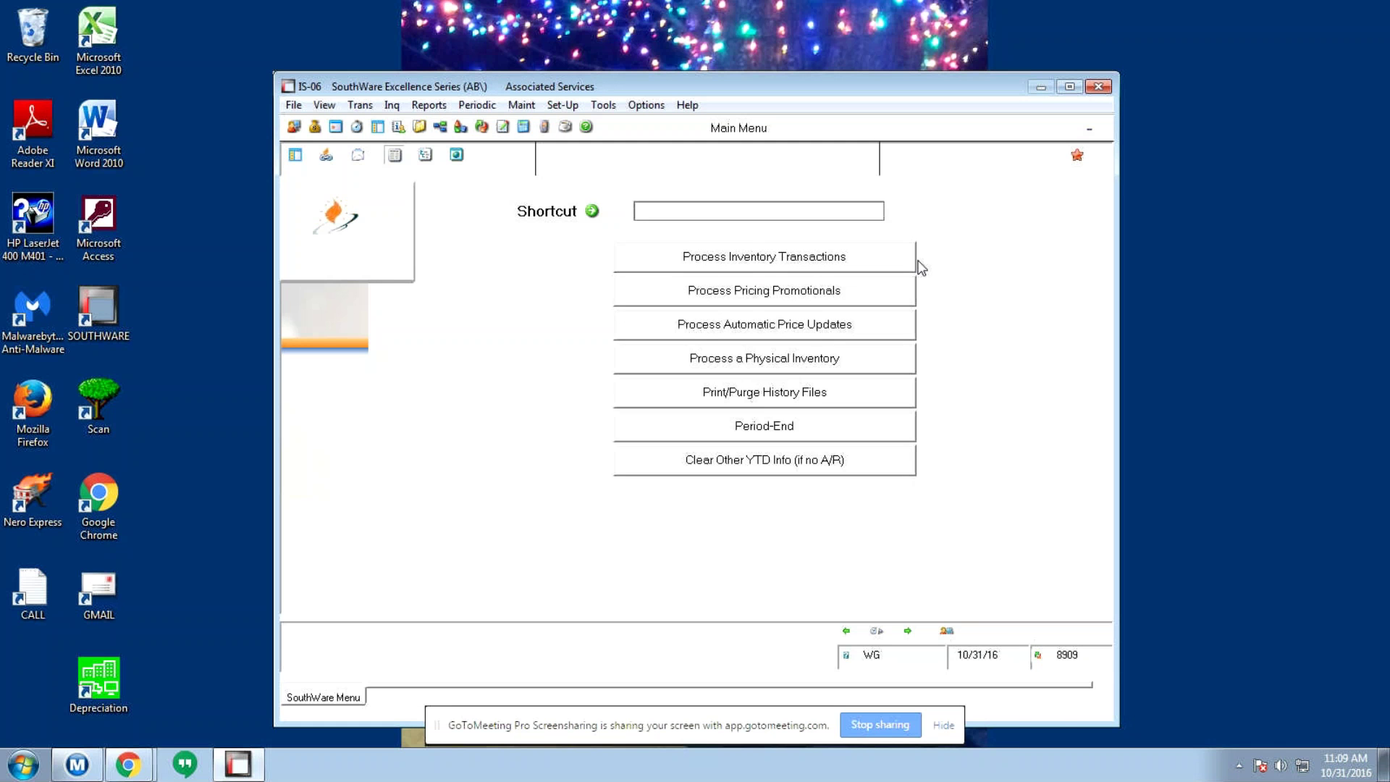
pyautogui.press('Escape')
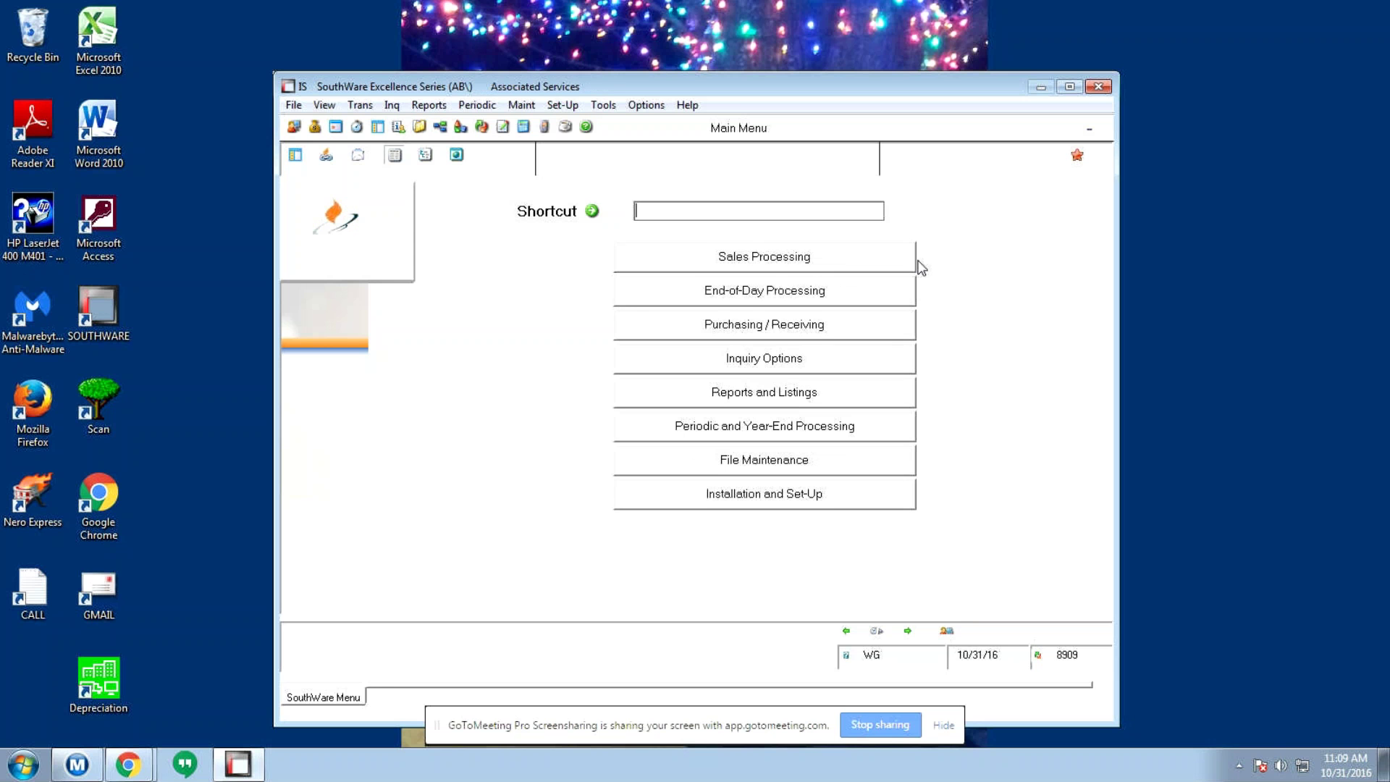
pyautogui.press('Down')
pyautogui.press('Down')
pyautogui.press('Down')
pyautogui.press('Down')
pyautogui.press('Down')
pyautogui.press('Down')
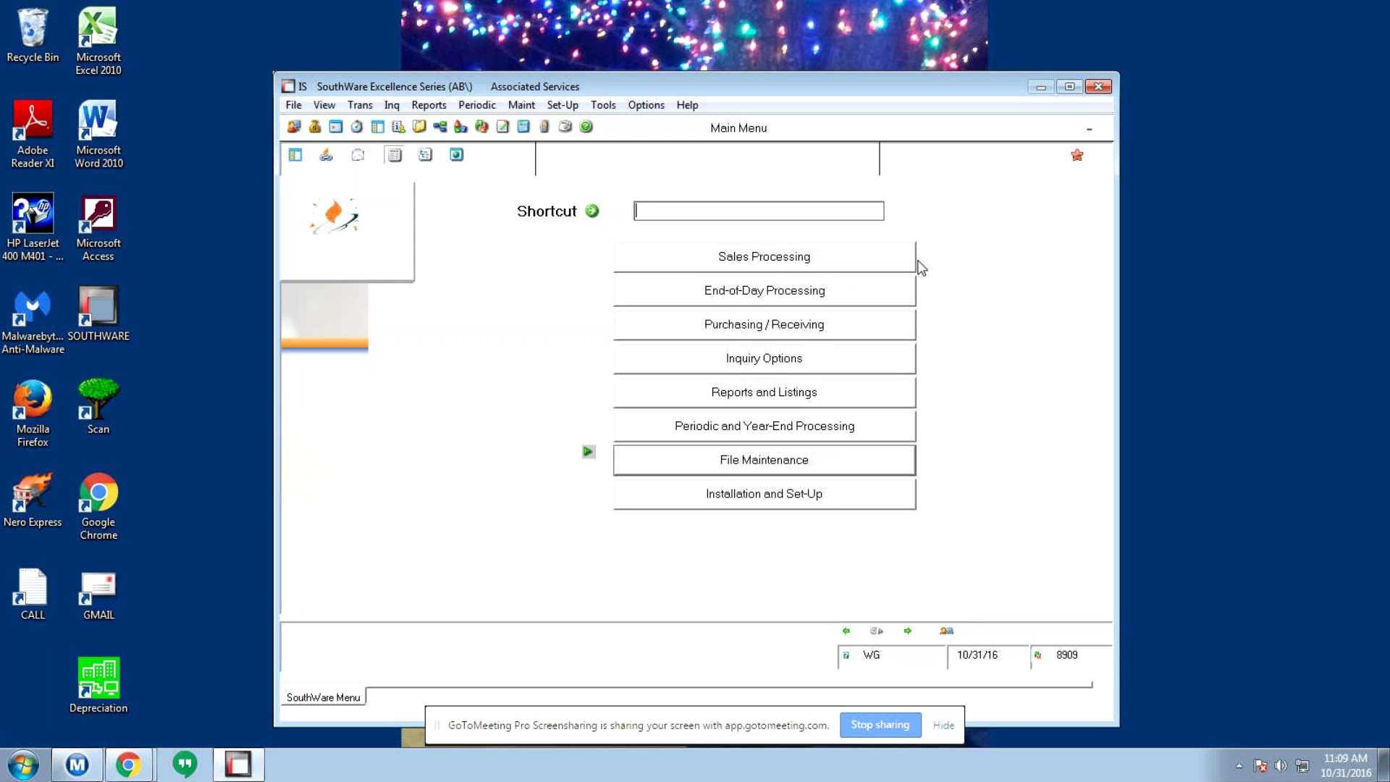
pyautogui.press('Up')
pyautogui.press('Return')
pyautogui.write('1')
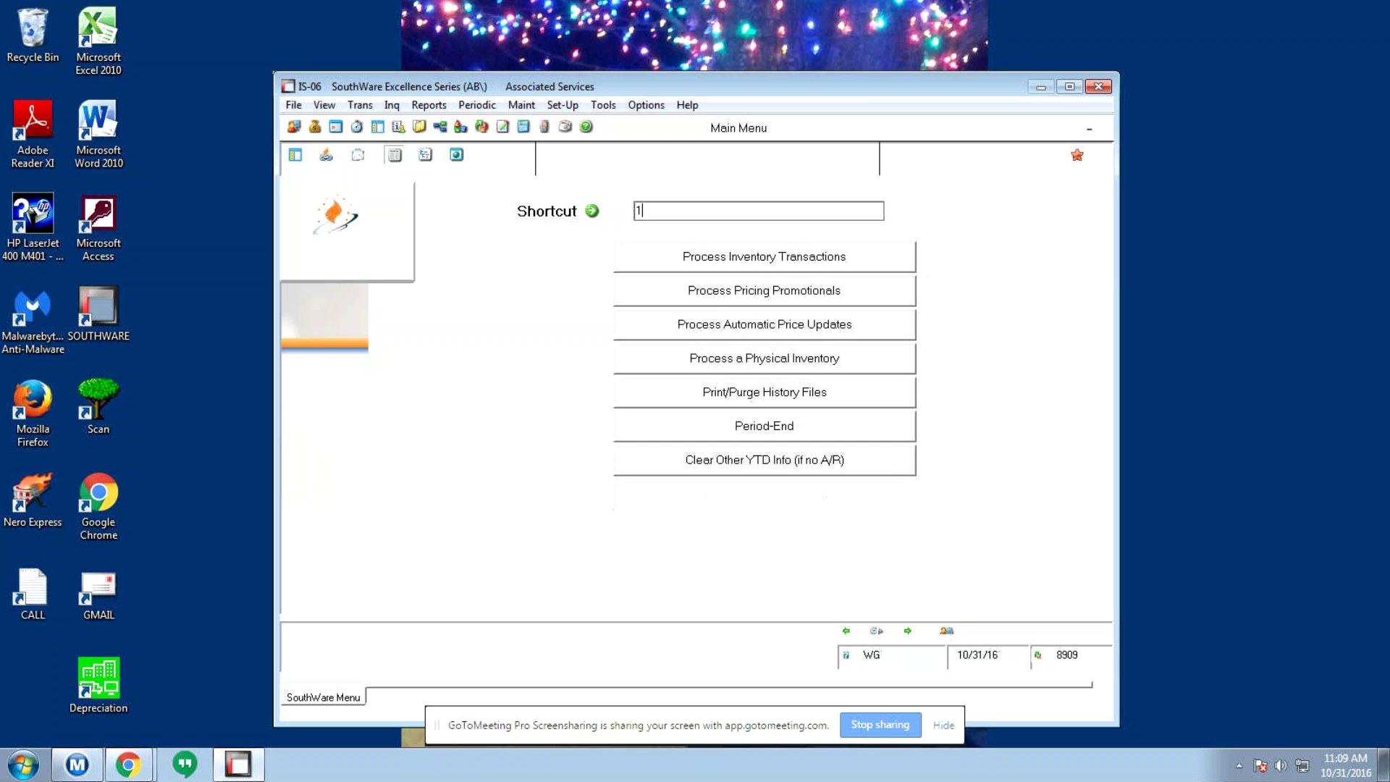
pyautogui.press('Return')
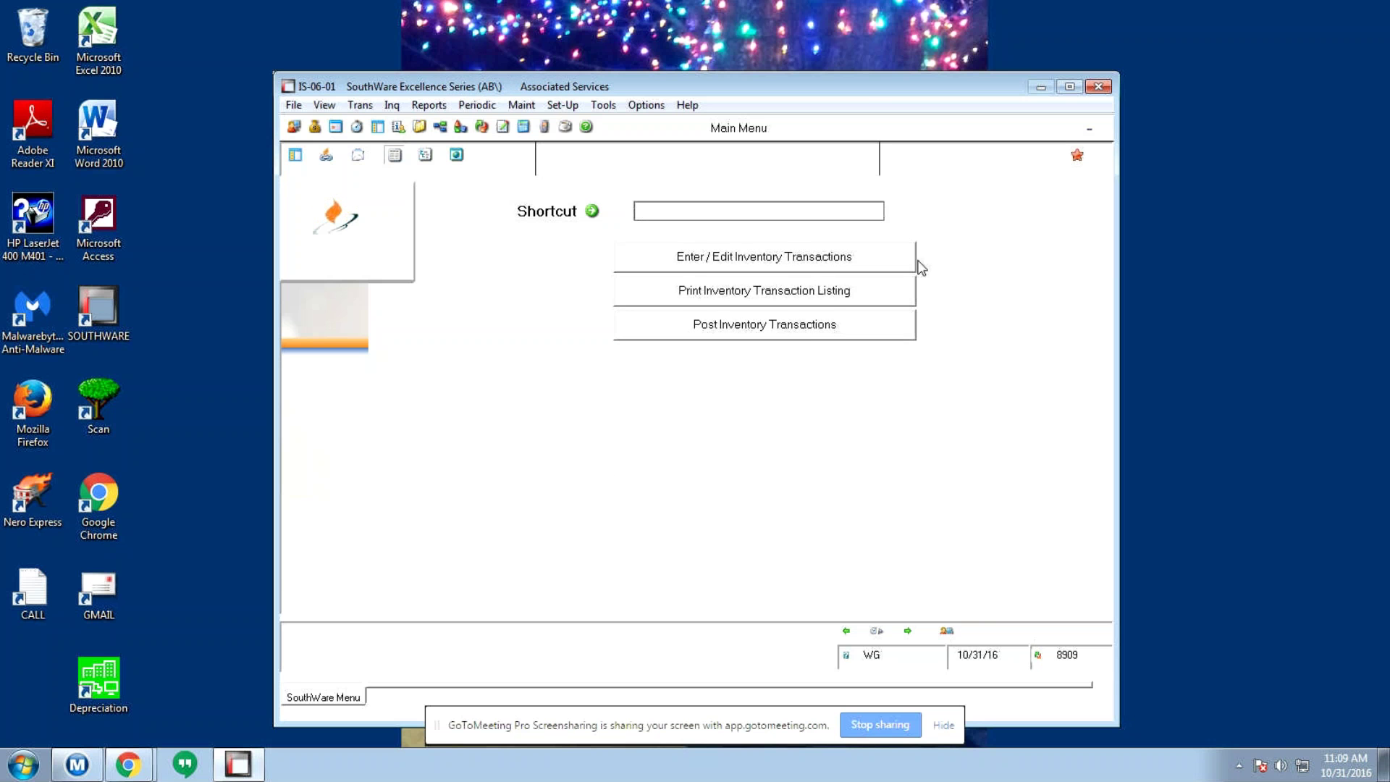
pyautogui.press('Return')
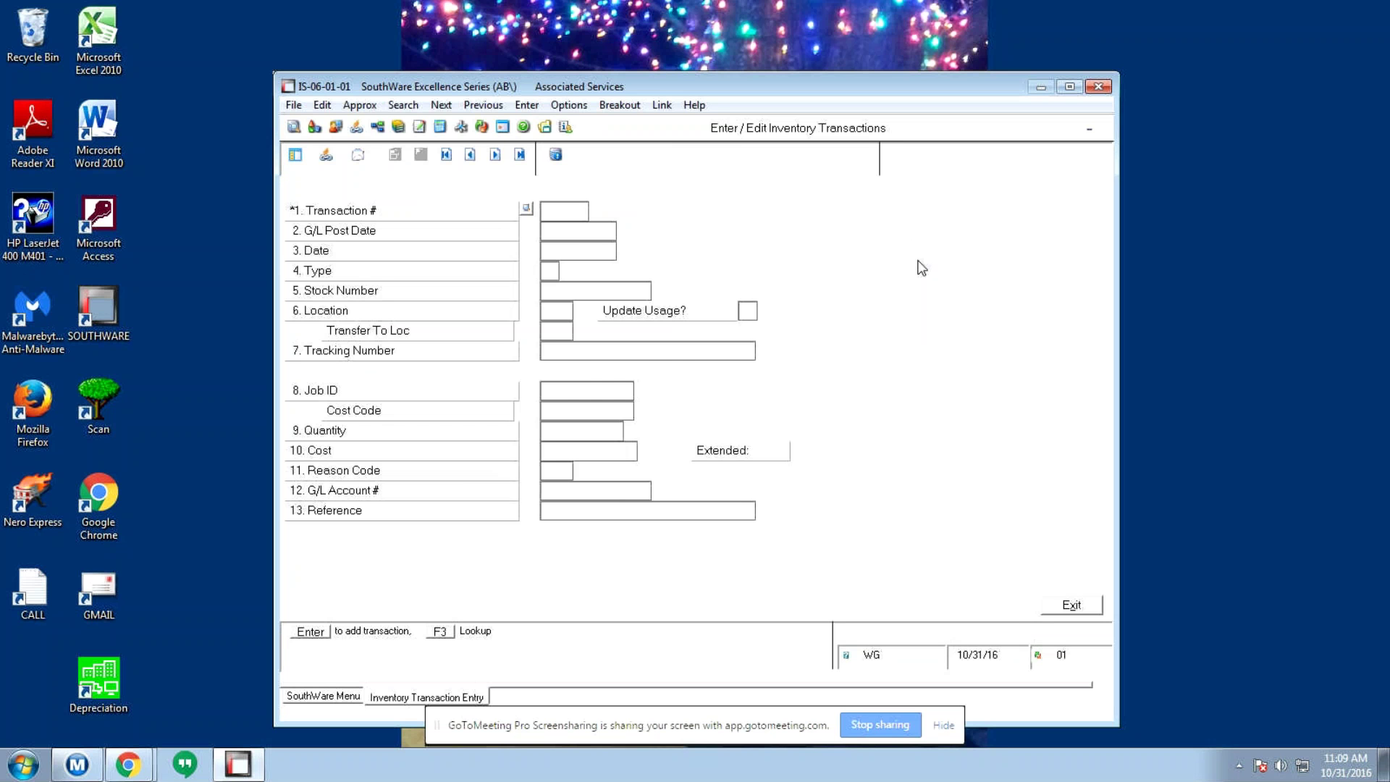
# - Begin a new transaction dated 10/31/16, dismiss the type list, and cancel the add
pyautogui.press('Return')
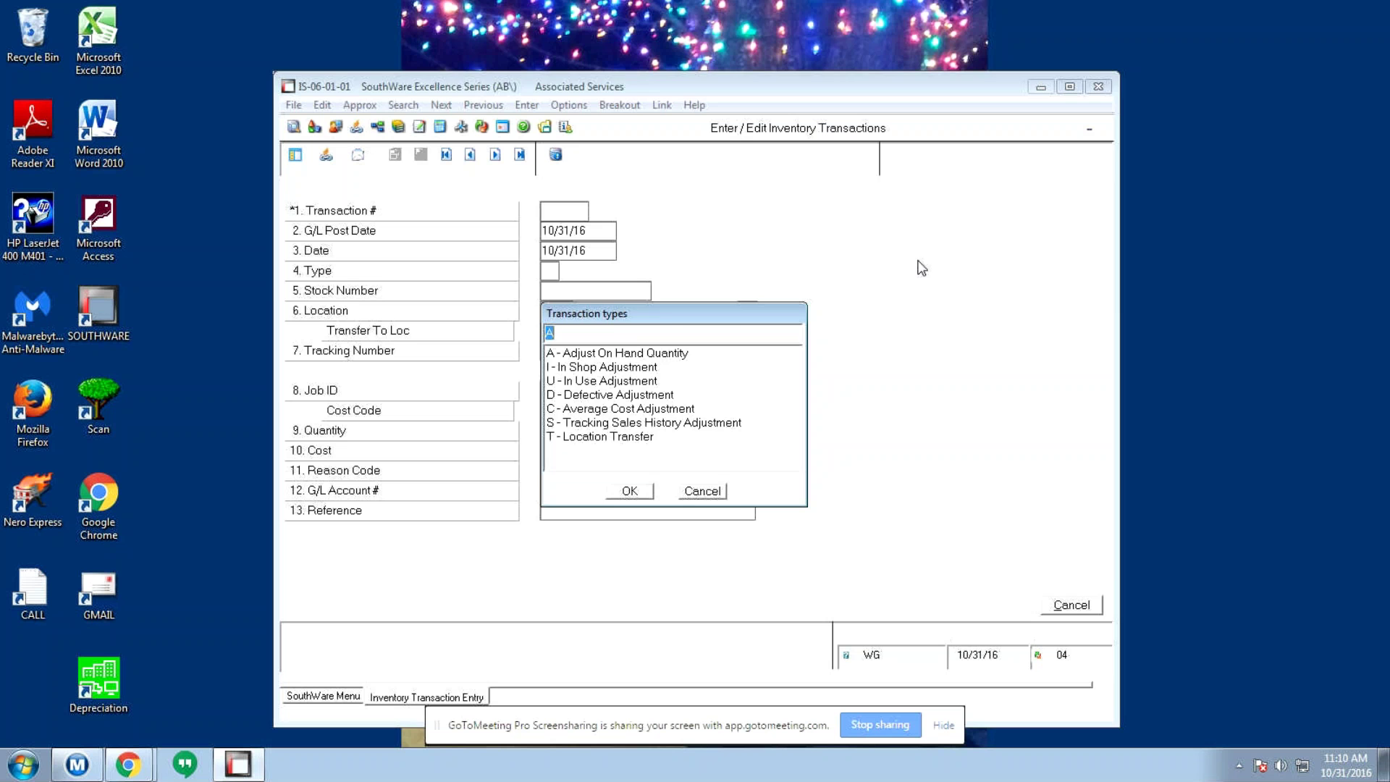
pyautogui.press('Return')
pyautogui.press('Escape')
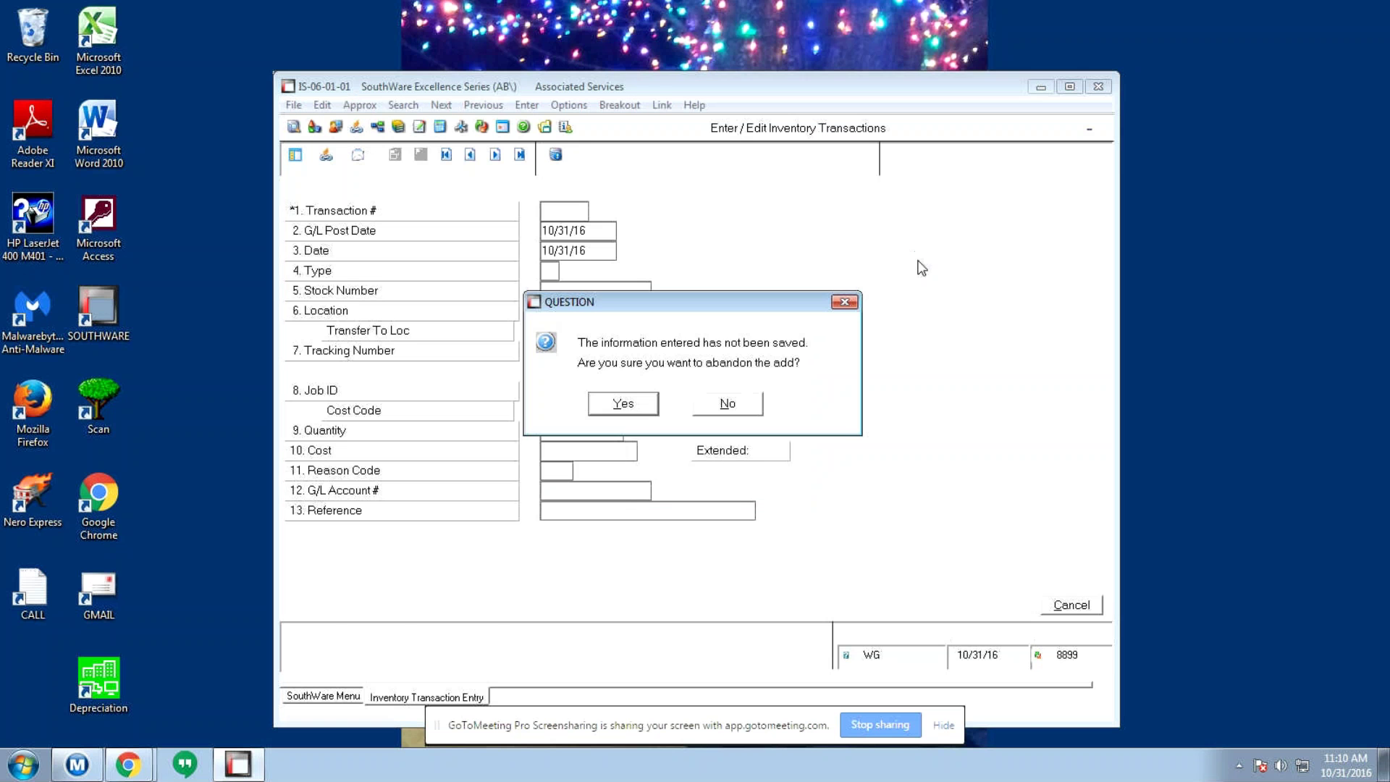
# - Abandon the unsaved add and browse the saved records to adjustment 339578 for BELT at V55
pyautogui.press('Return')
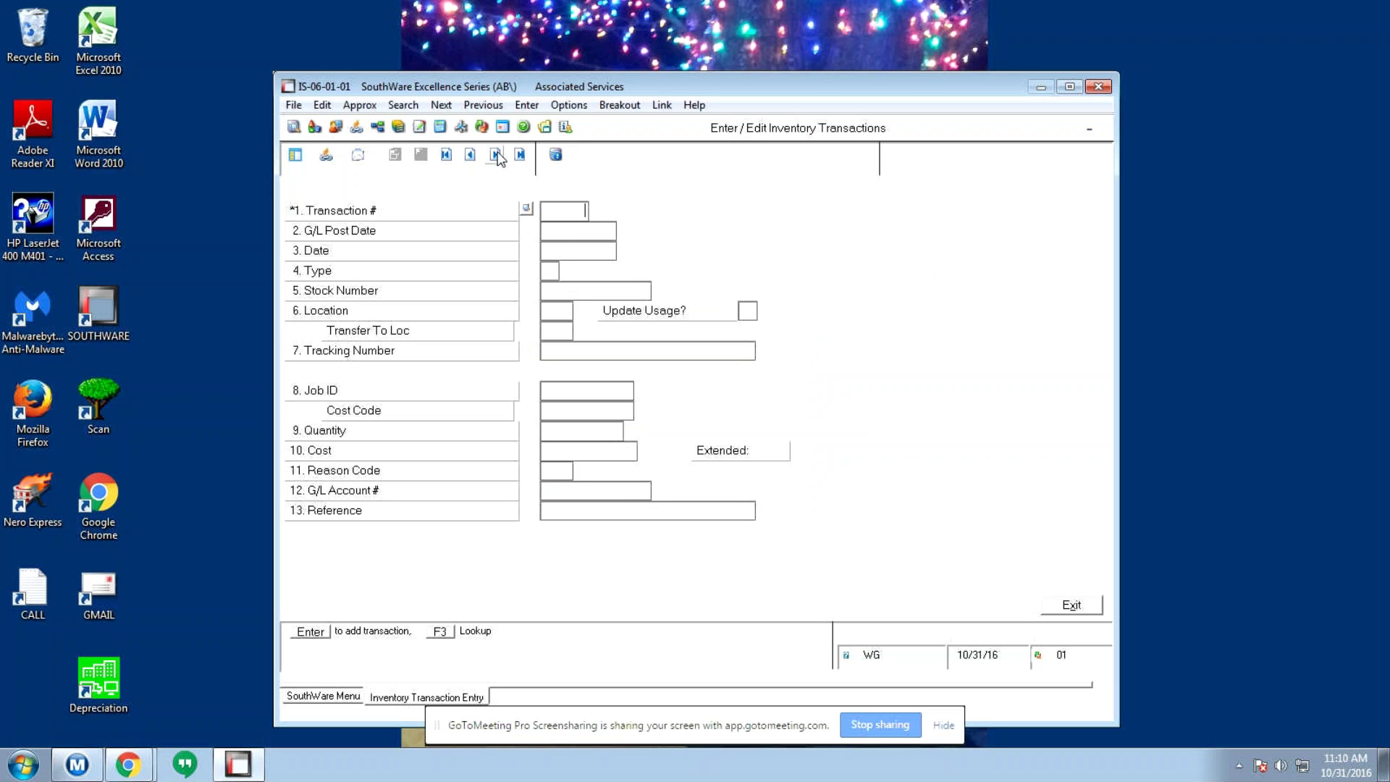
pyautogui.click(496, 155)
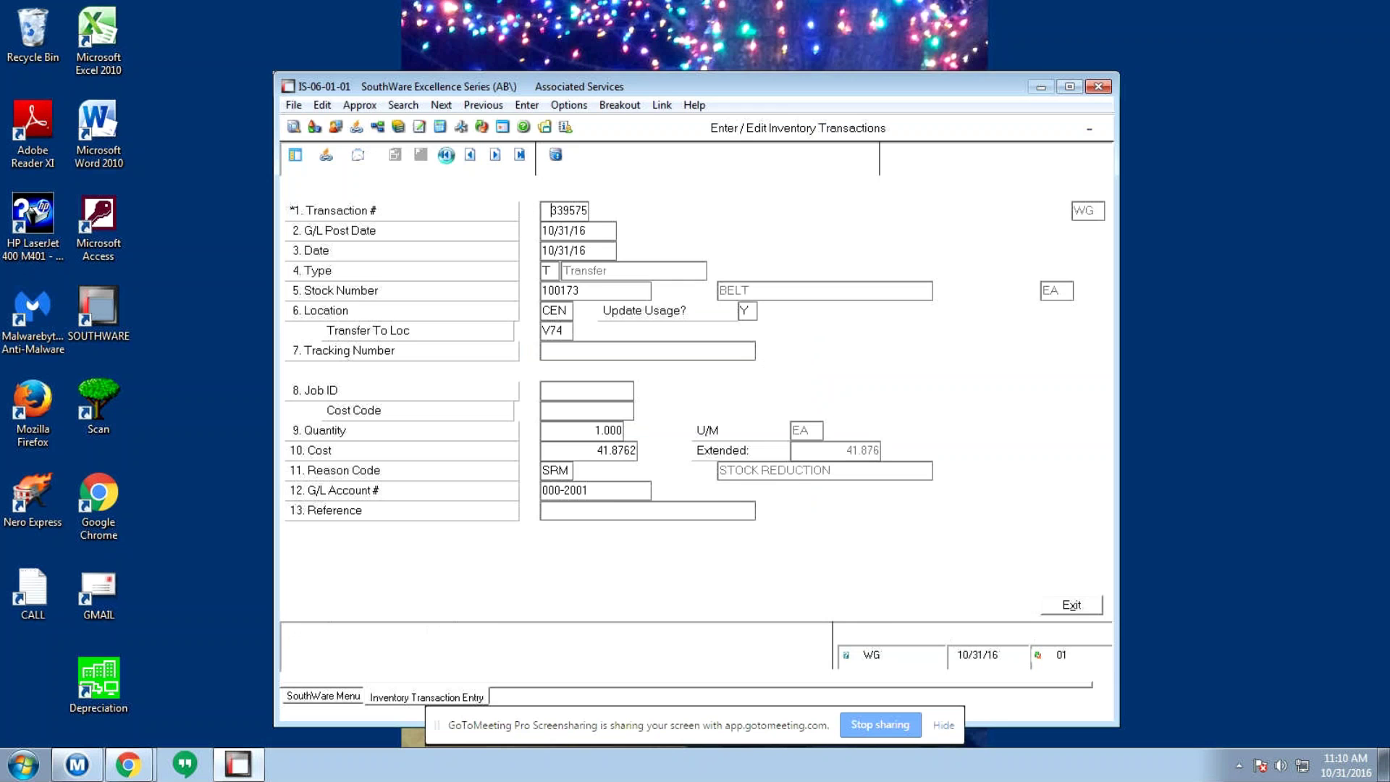
pyautogui.click(446, 156)
pyautogui.press('Return')
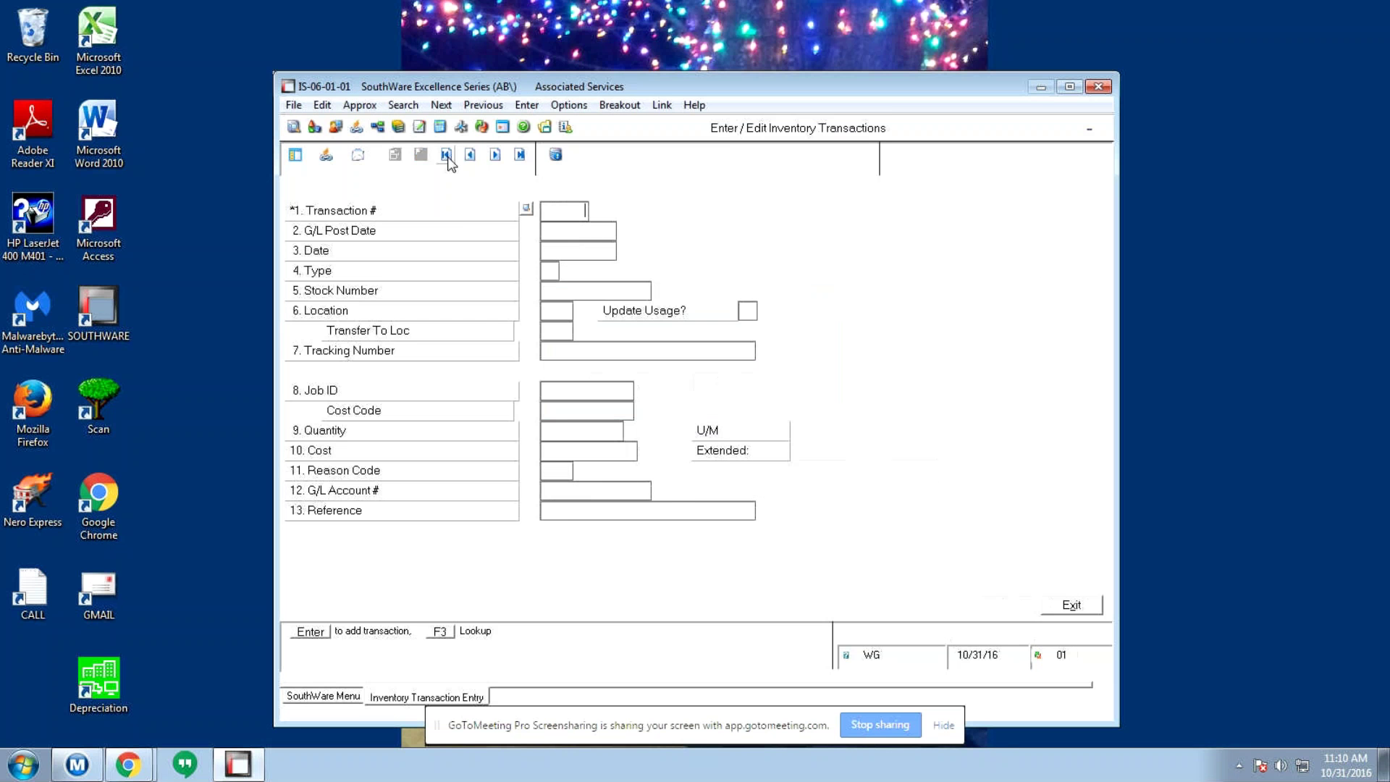
pyautogui.click(447, 155)
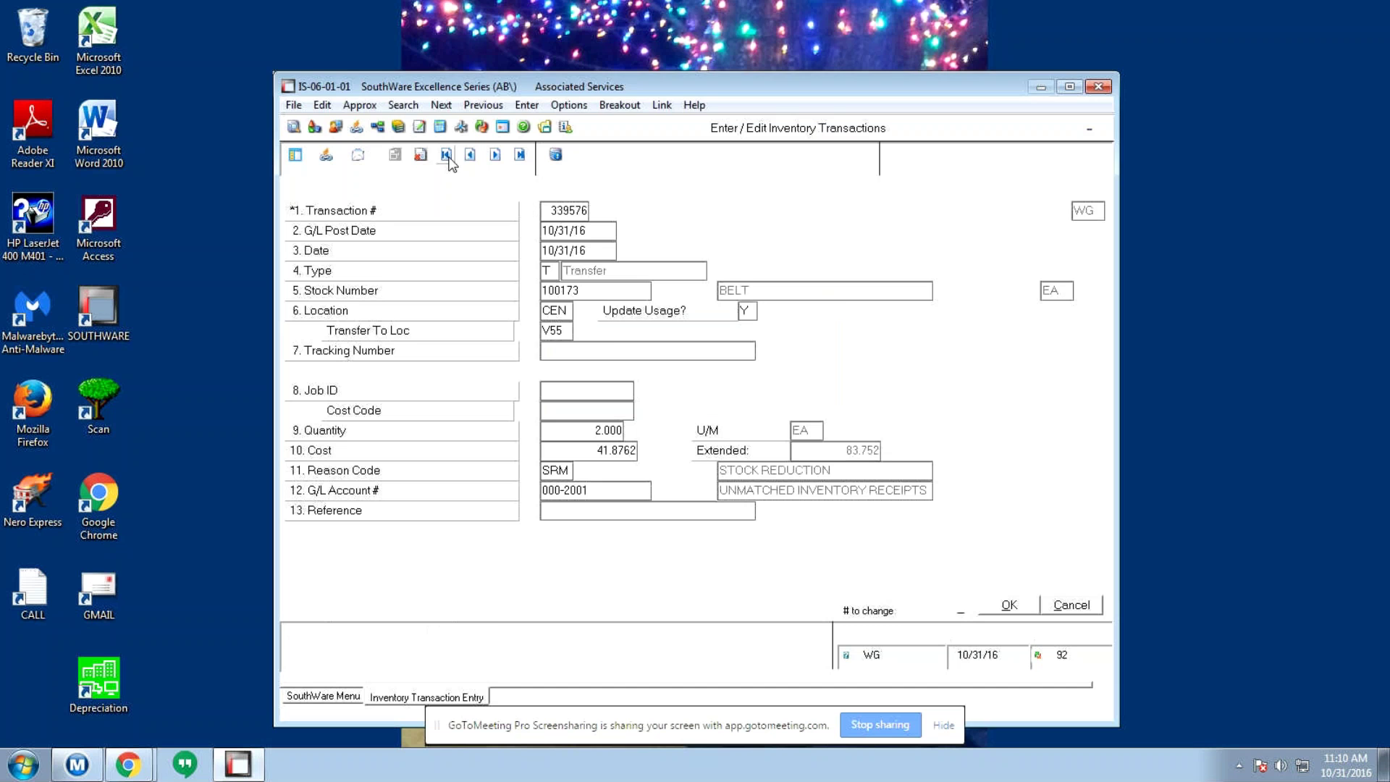
pyautogui.press('Return')
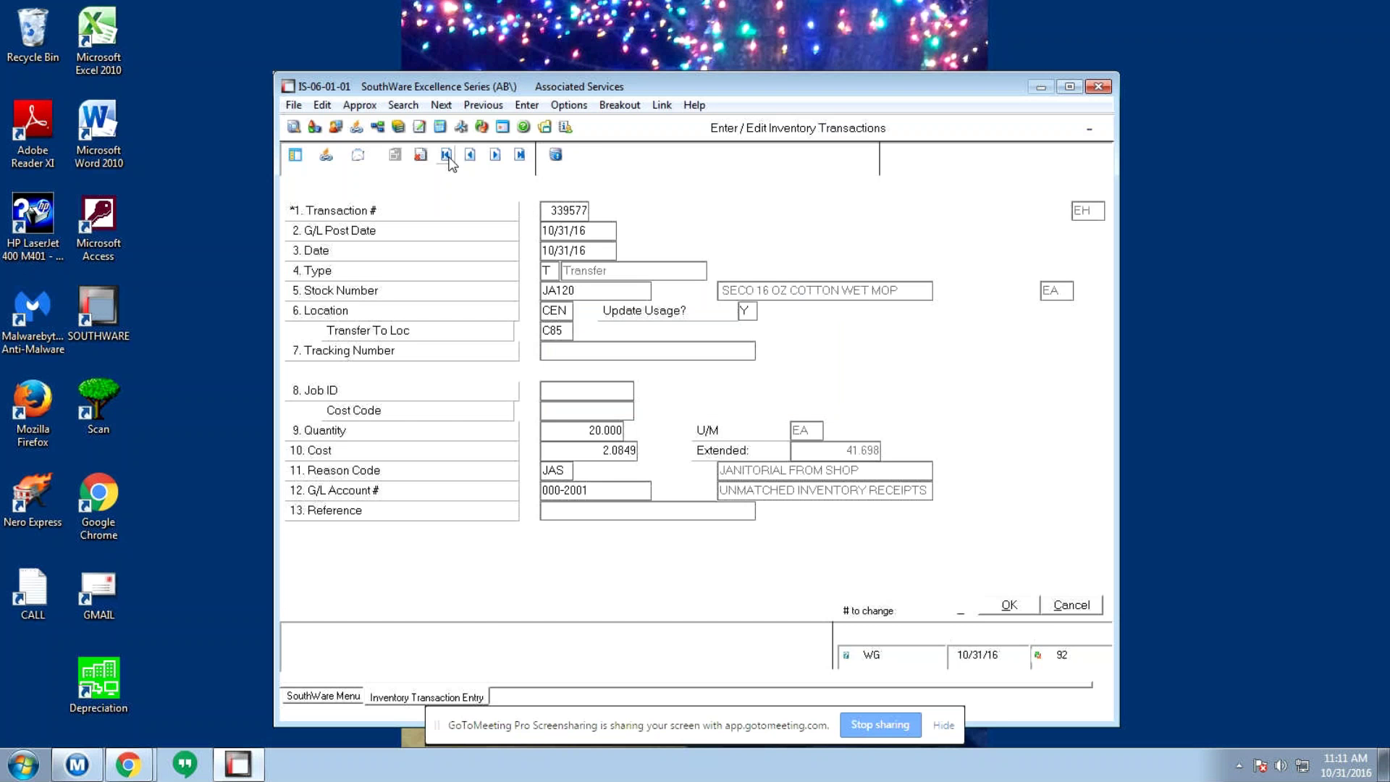
pyautogui.click(496, 155)
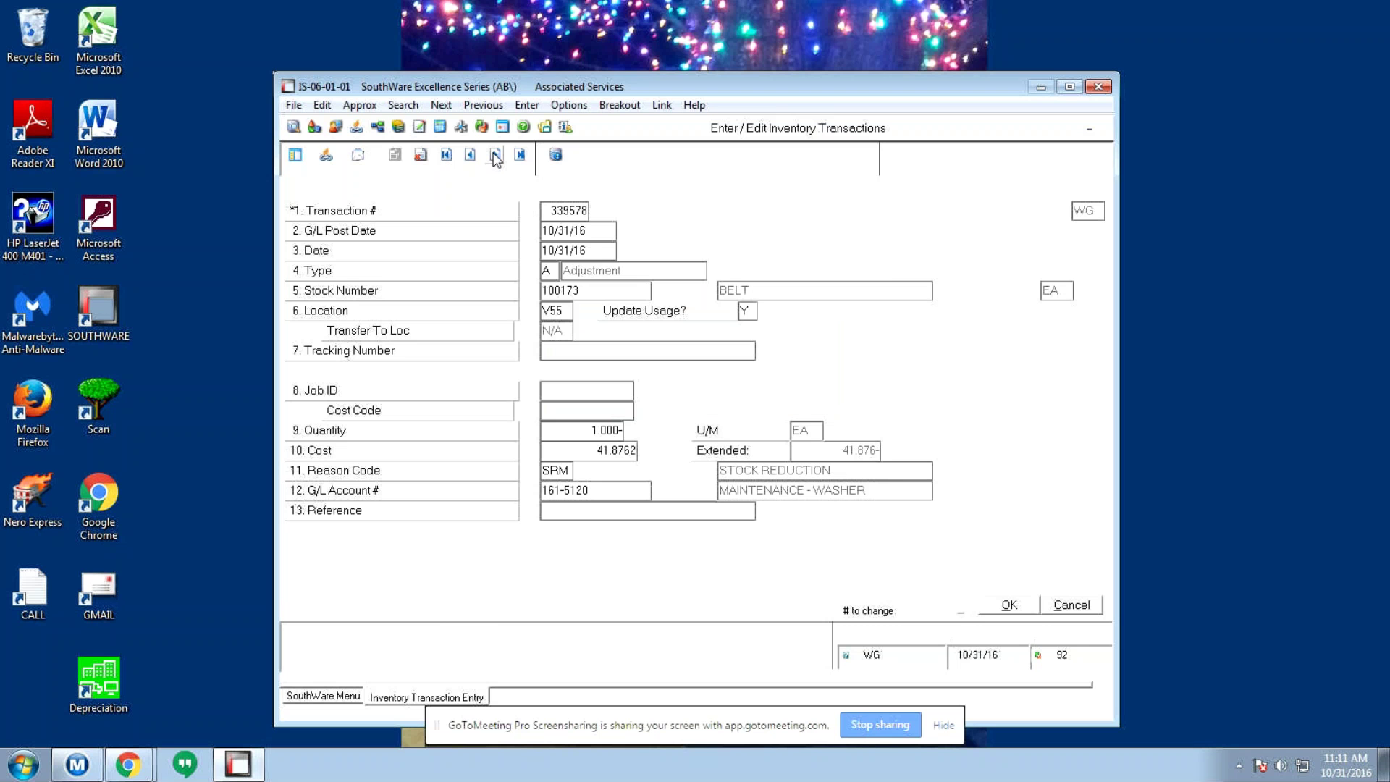
# - Delete adjustment 339578 with D and confirm, then exit the transaction entry screen
pyautogui.write('D')
pyautogui.press('Return')
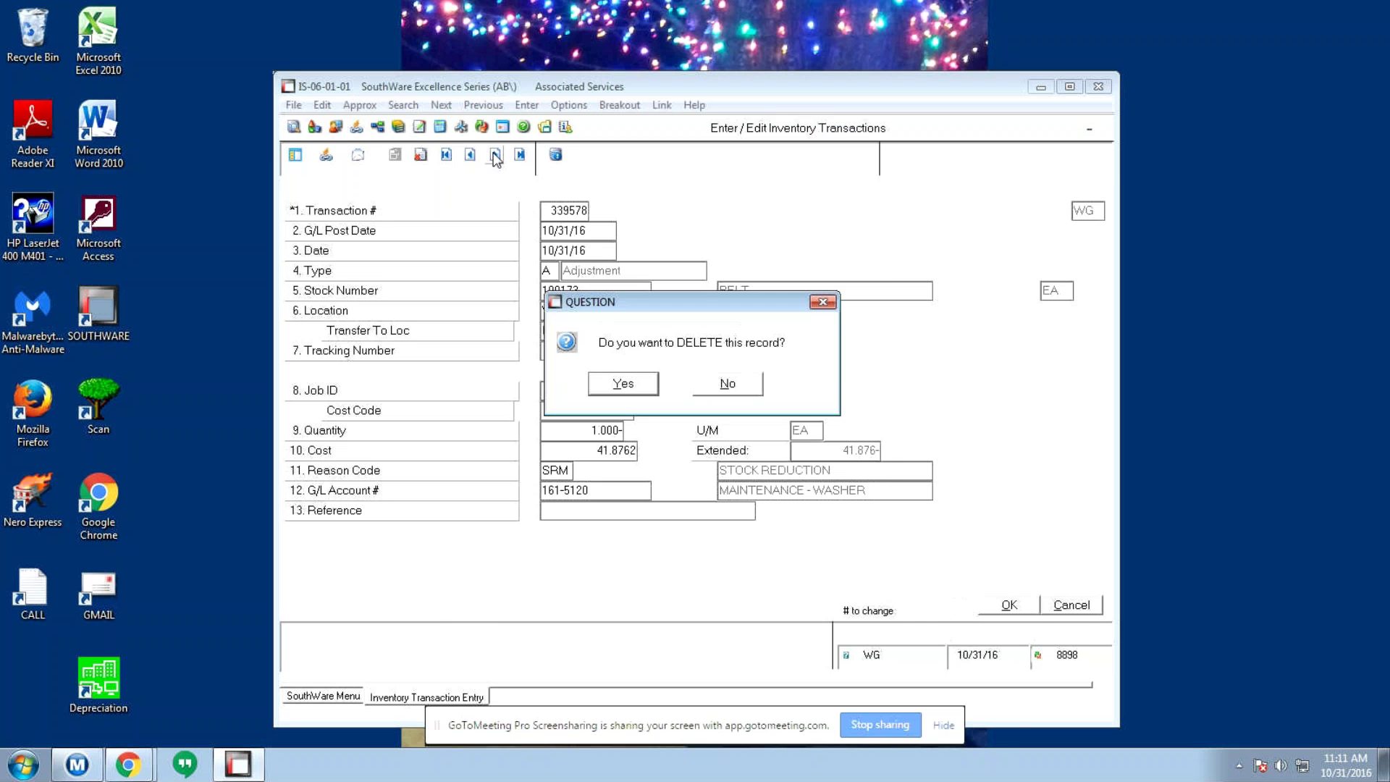
pyautogui.press('y')
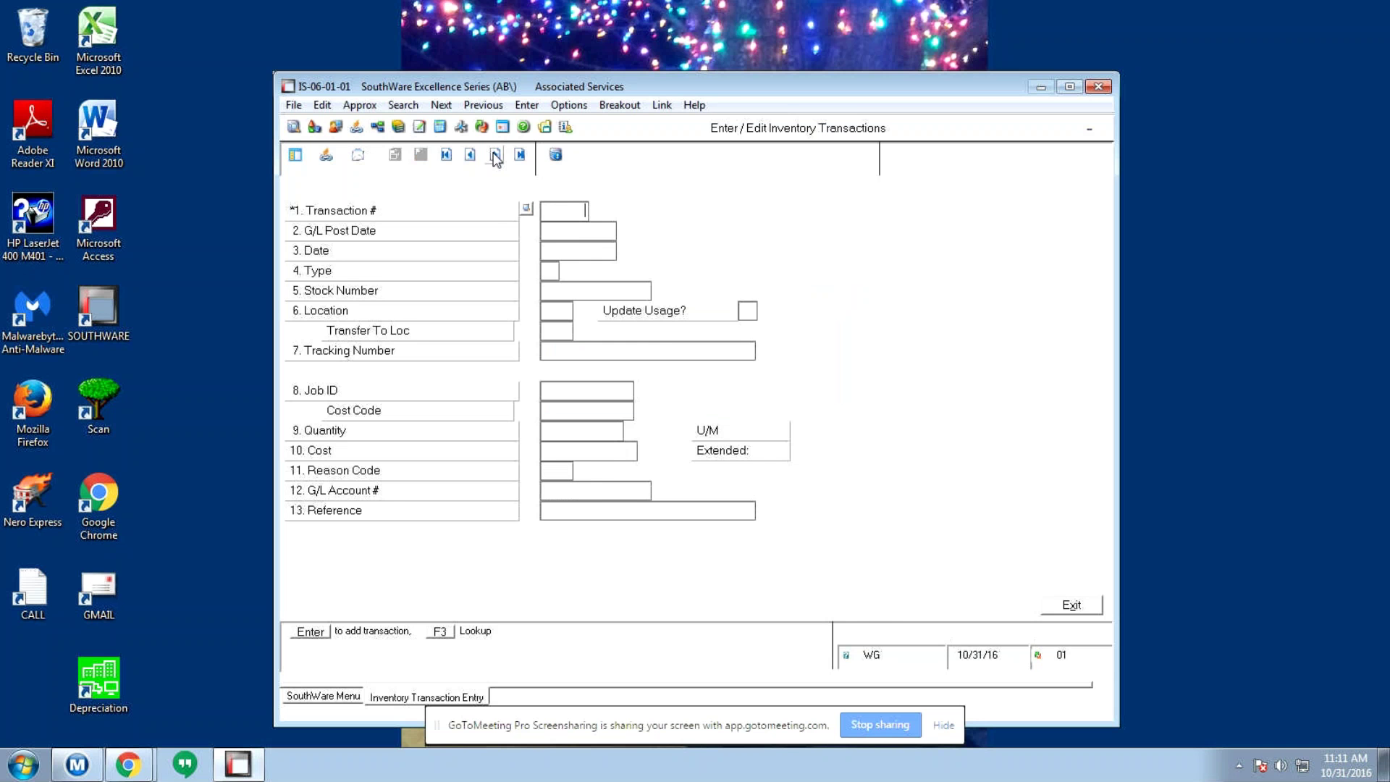
pyautogui.click(476, 159)
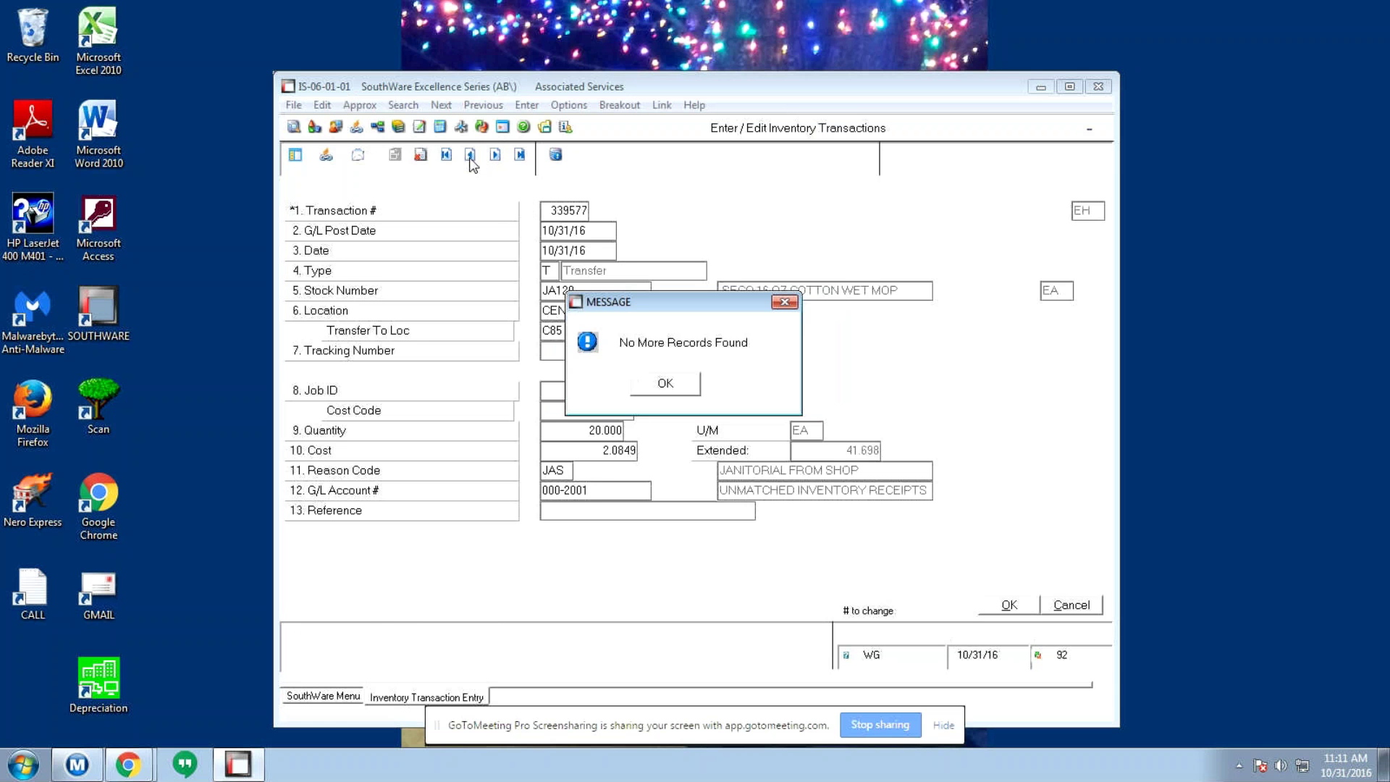
pyautogui.press('Return')
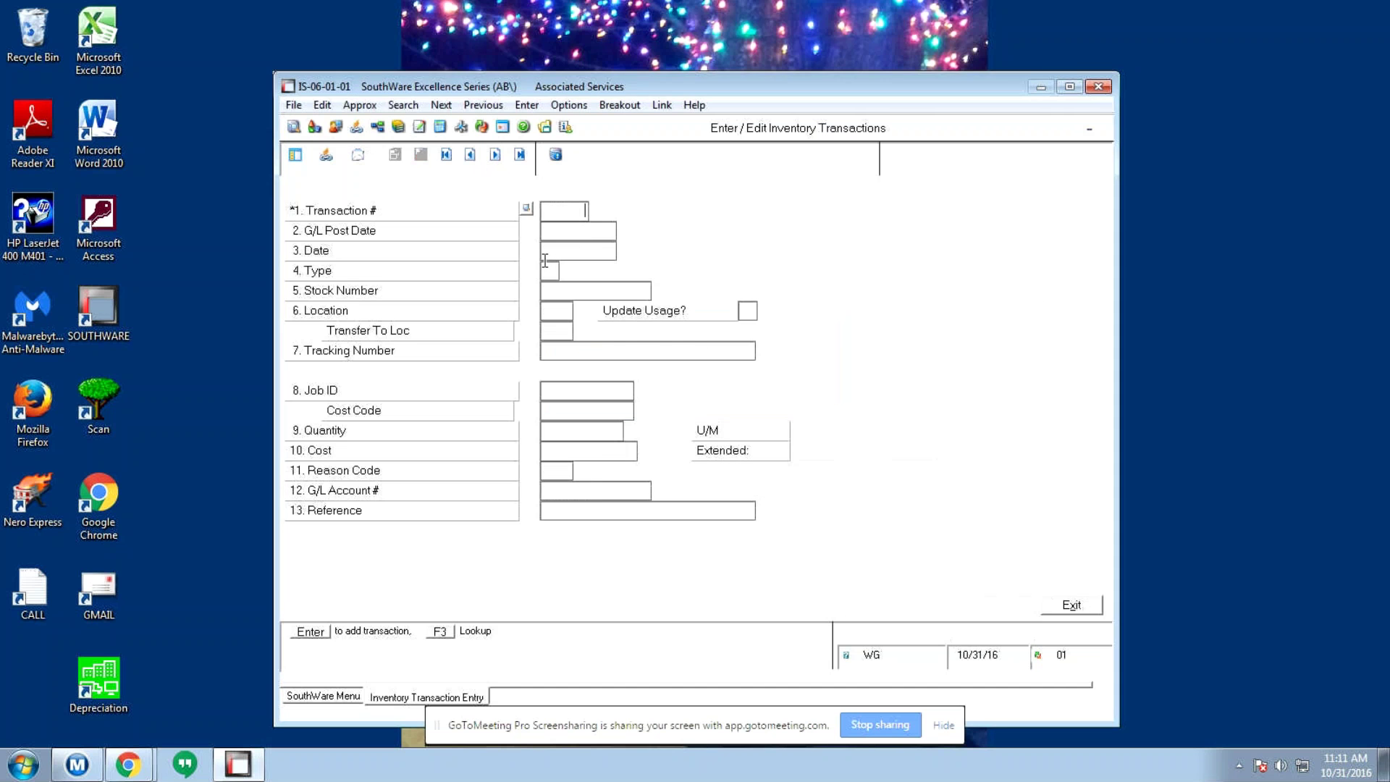
pyautogui.click(495, 155)
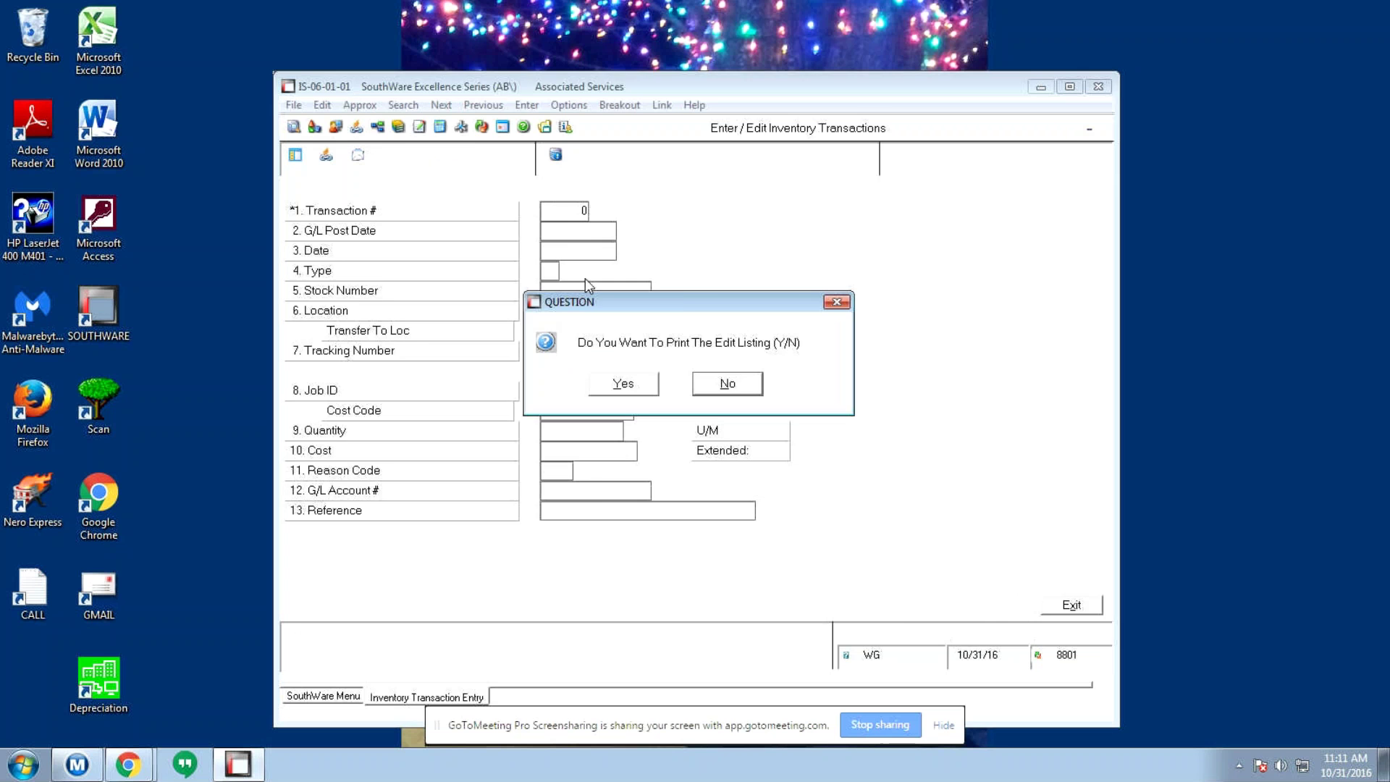
# - Decline the edit listing and go to Purchasing / Receiving > Process Inventory Receivings > Enter / Edit Receivings
pyautogui.press('n')
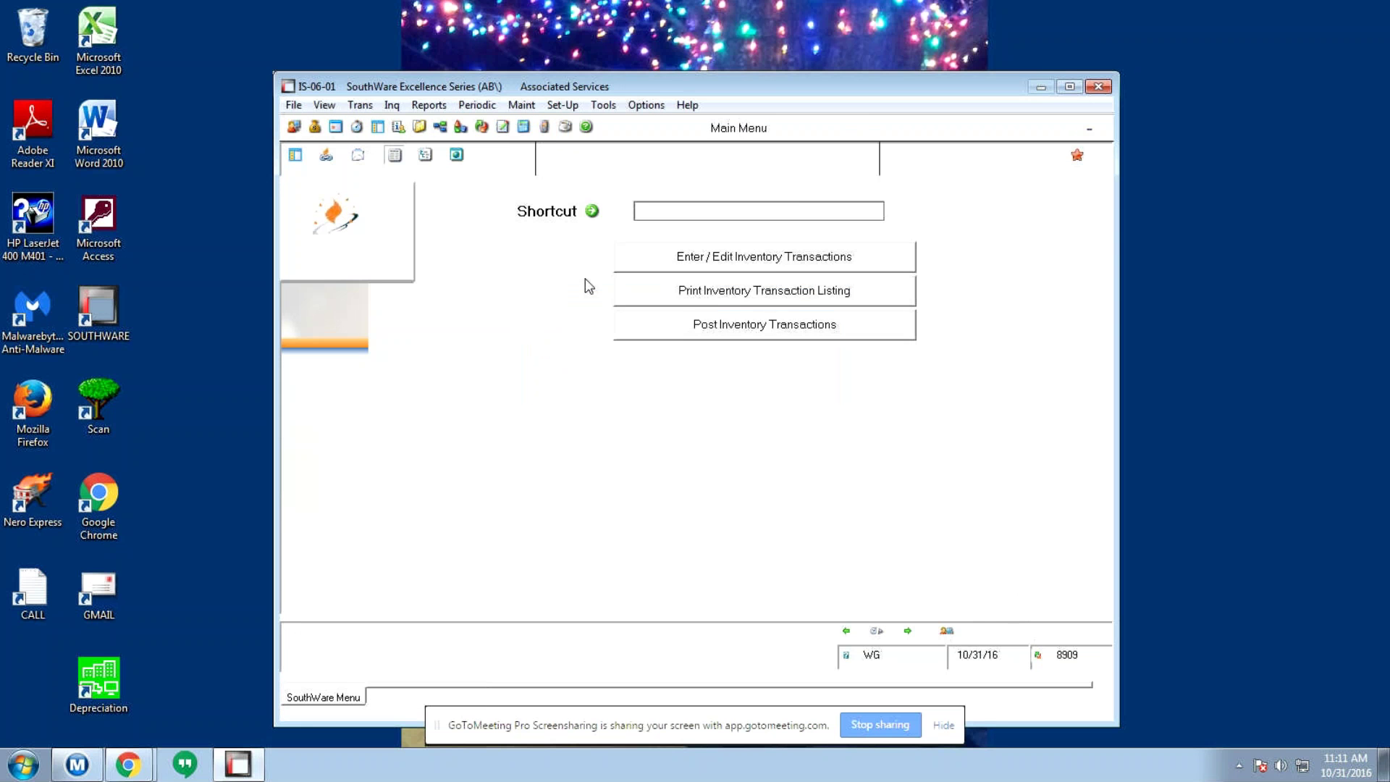
pyautogui.press('Escape')
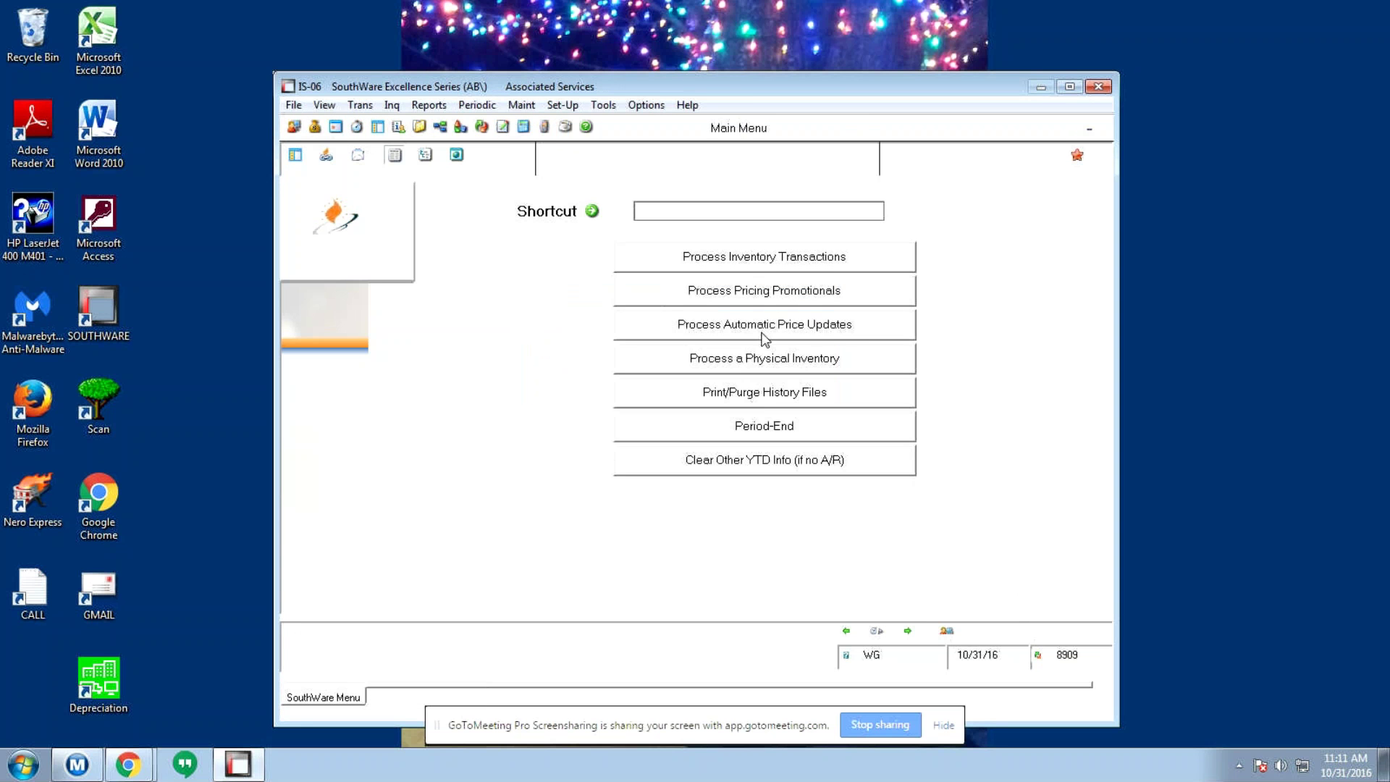
pyautogui.press('Escape')
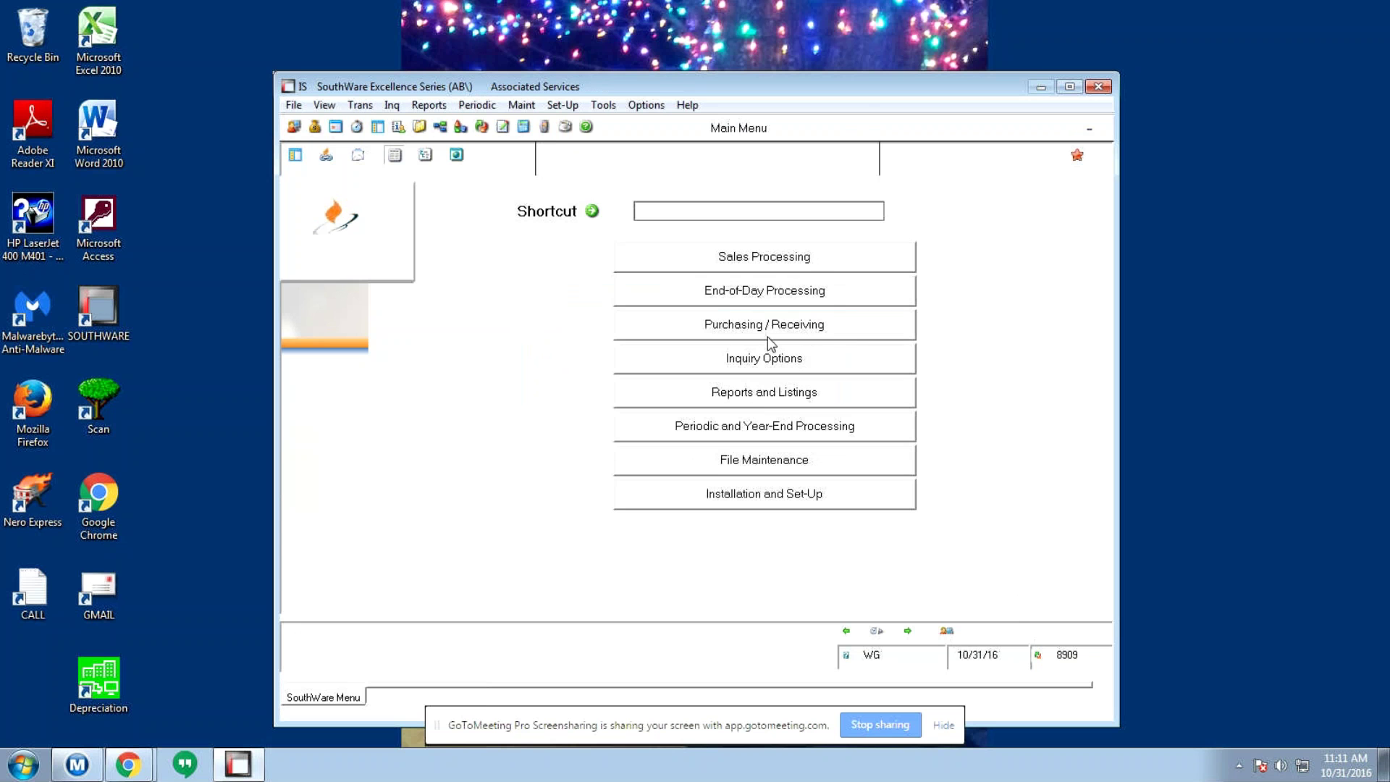
pyautogui.click(776, 332)
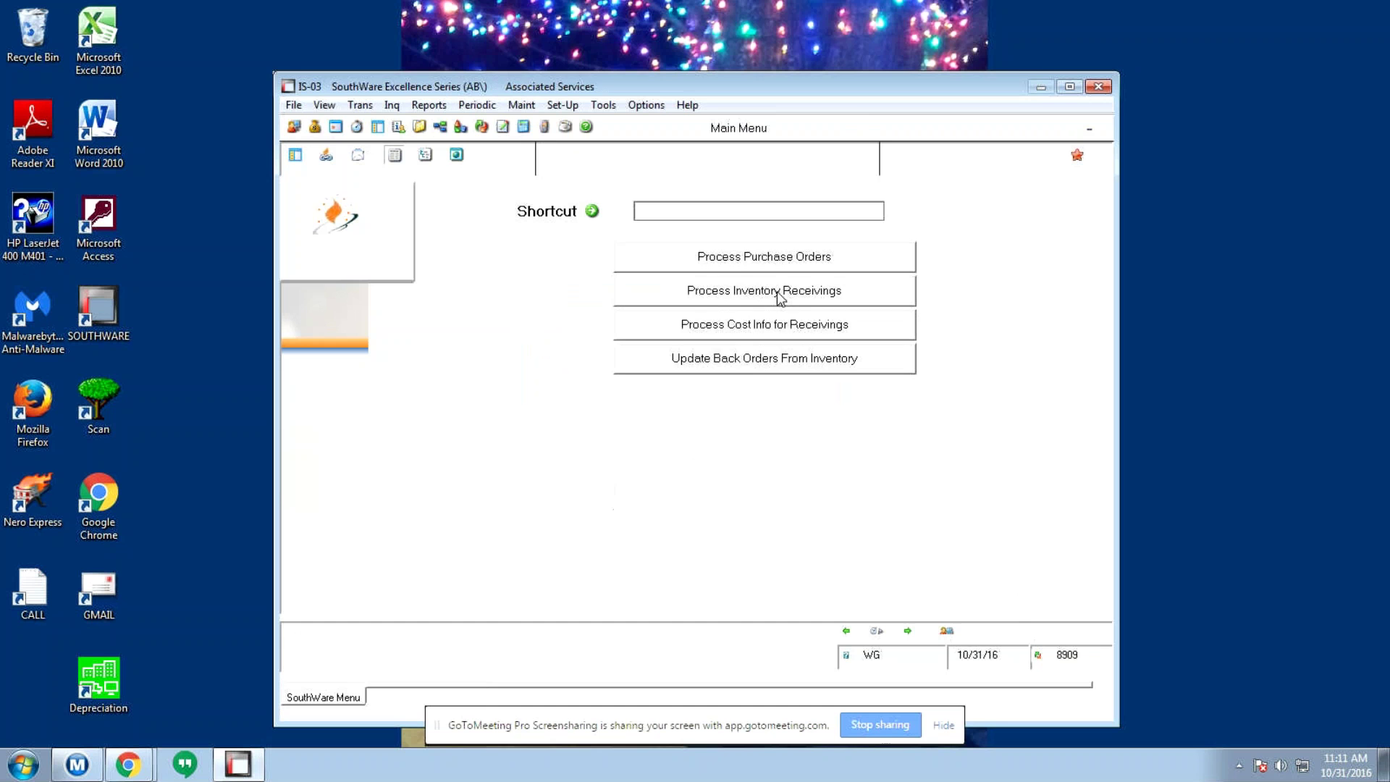
pyautogui.click(778, 297)
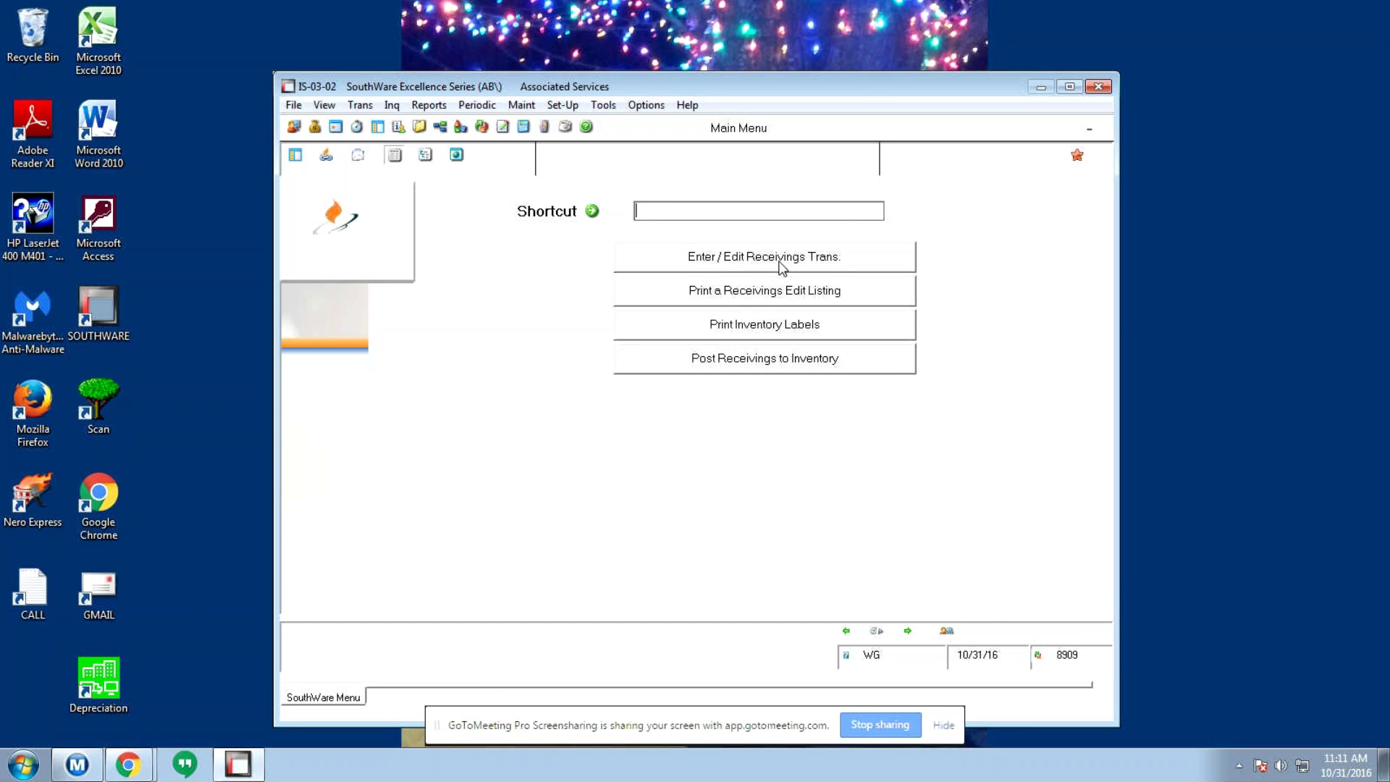
pyautogui.click(780, 260)
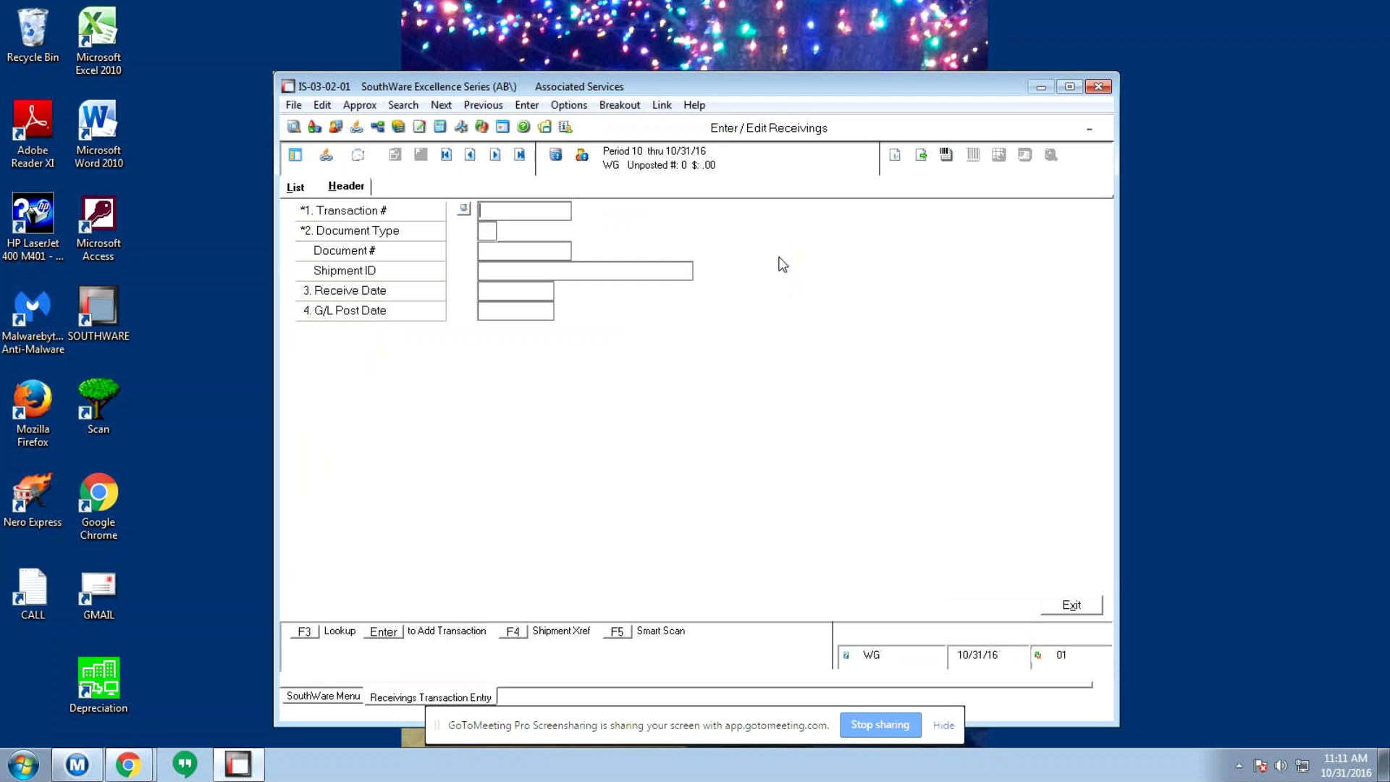
pyautogui.press('Return')
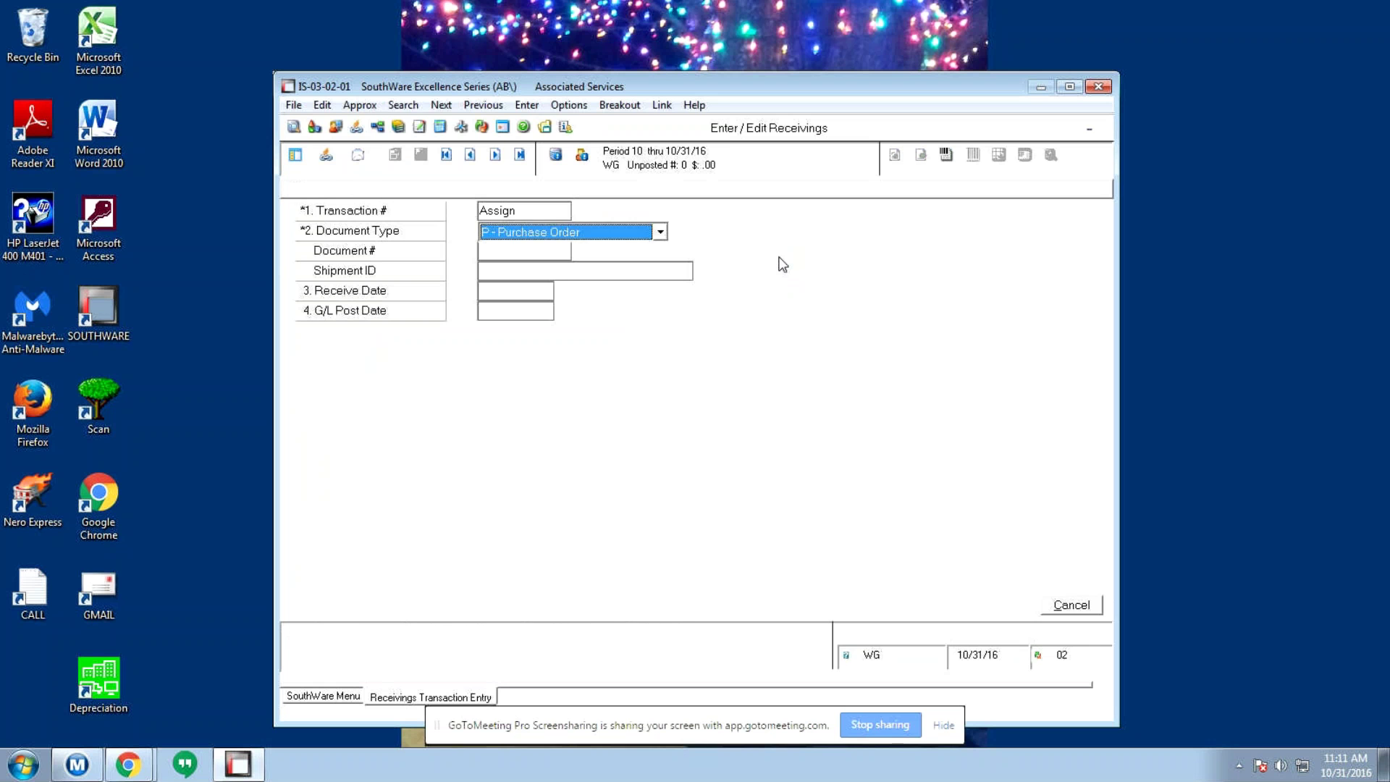
pyautogui.press('Return')
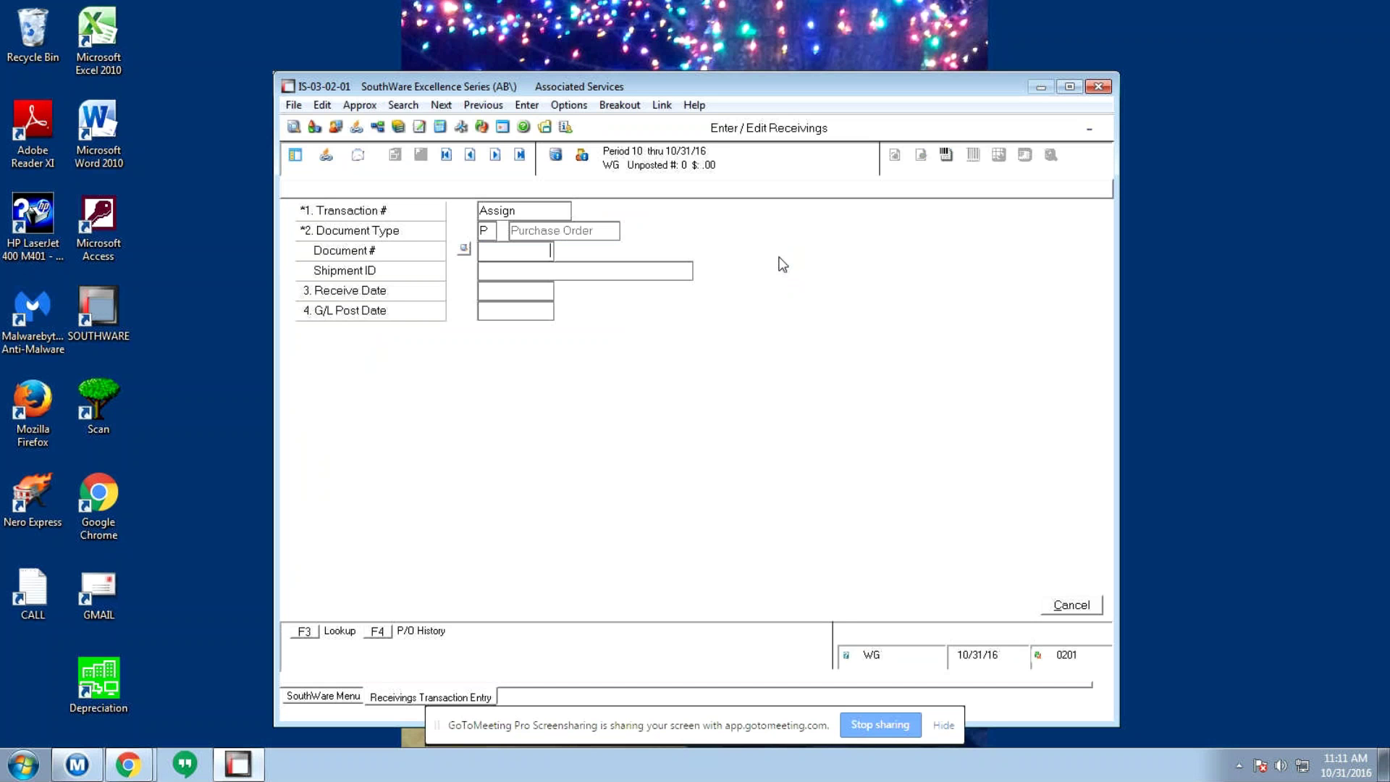
pyautogui.press('Up')
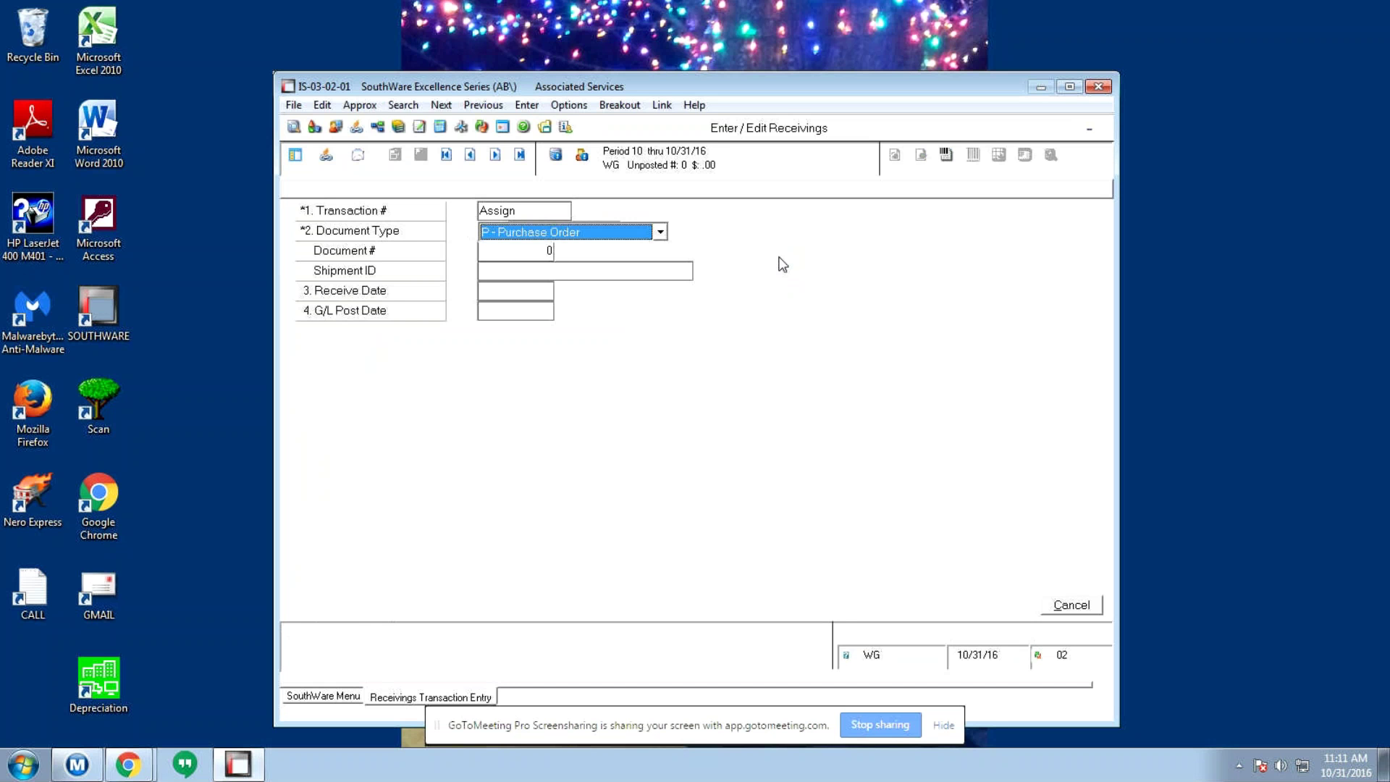
pyautogui.press('m')
pyautogui.press('Return')
pyautogui.press('Return')
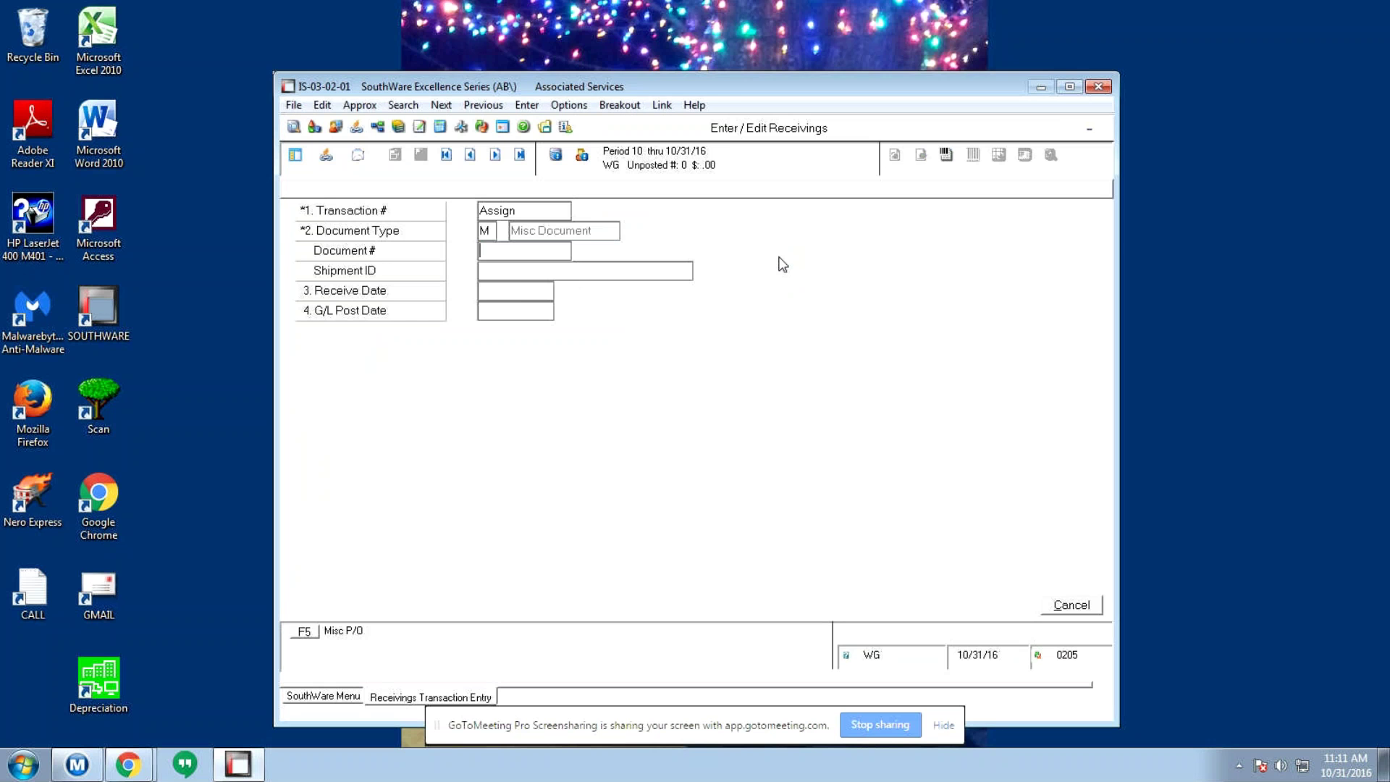
pyautogui.write('111')
pyautogui.press('Return')
pyautogui.press('Return')
pyautogui.press('Return')
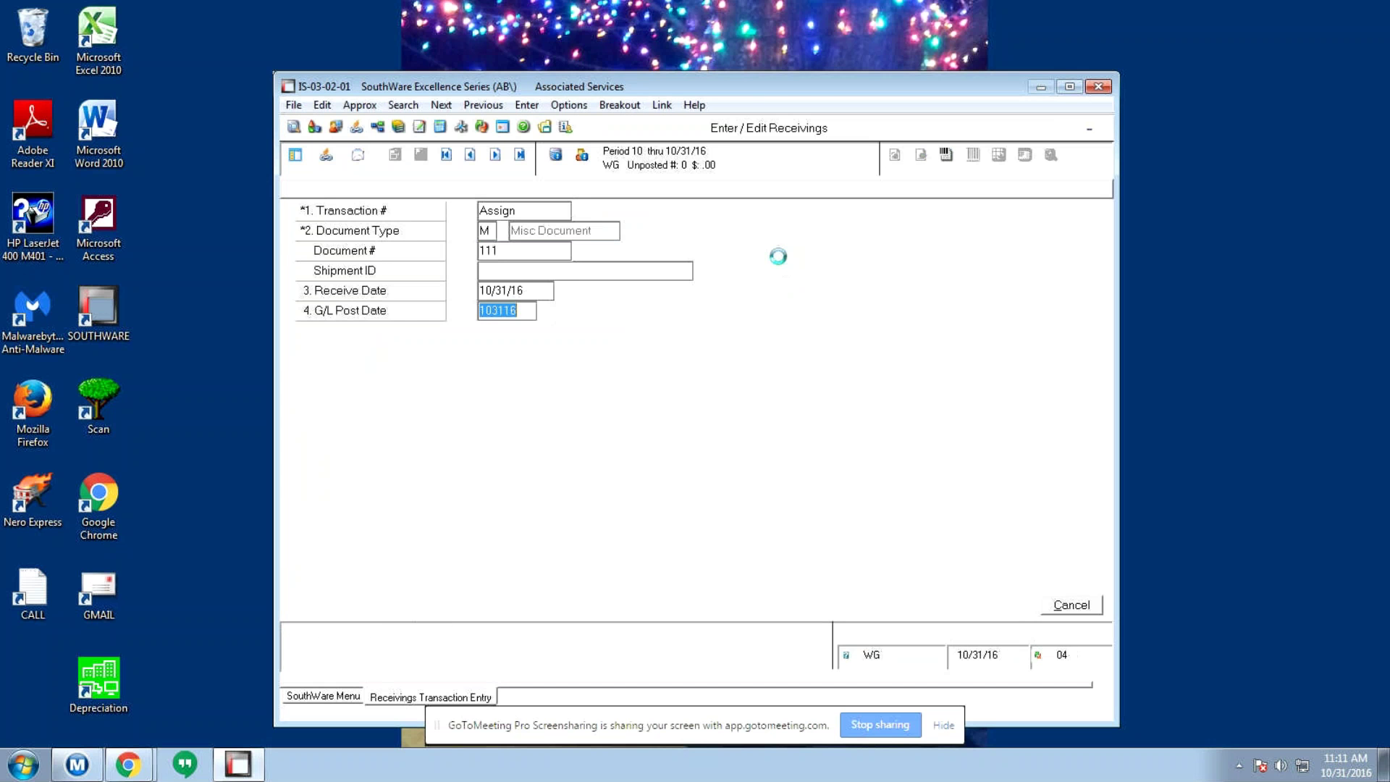
pyautogui.press('Return')
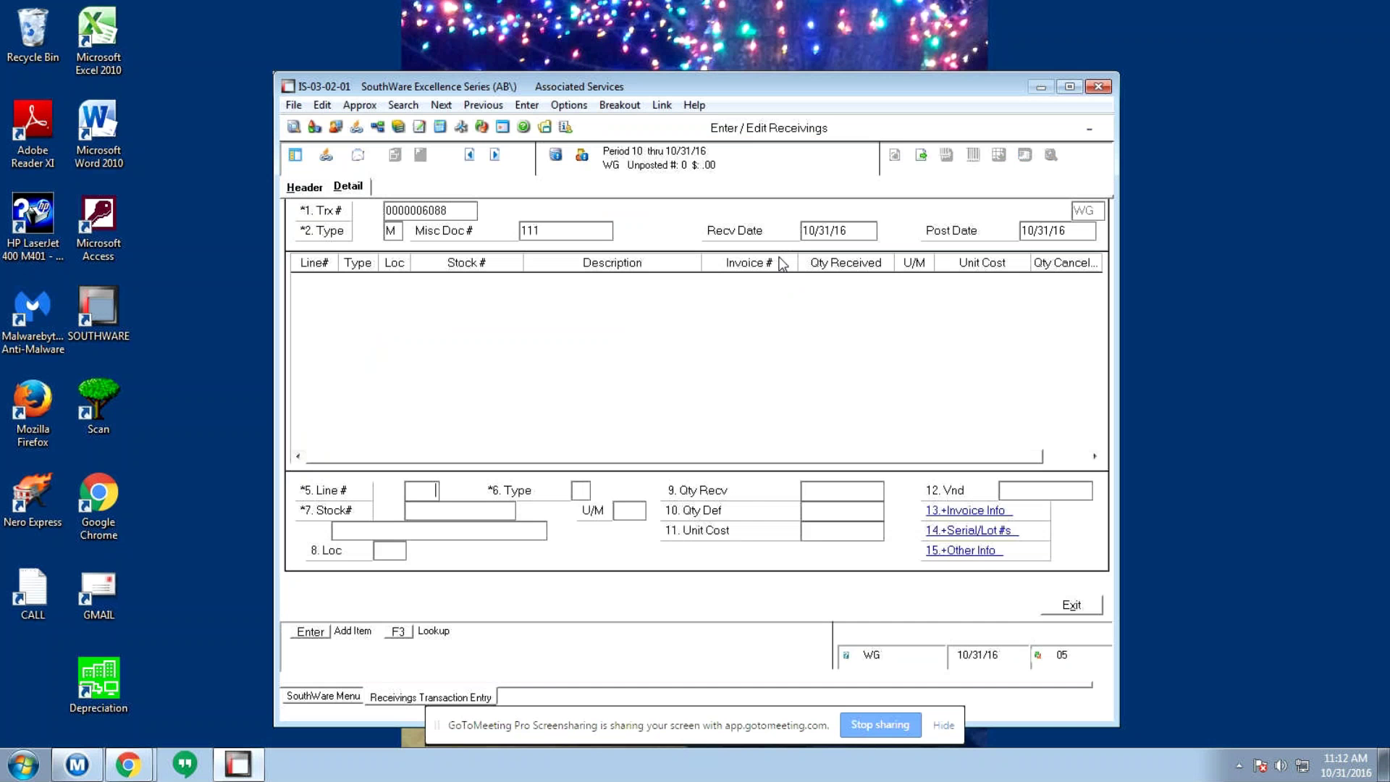
pyautogui.press('Return')
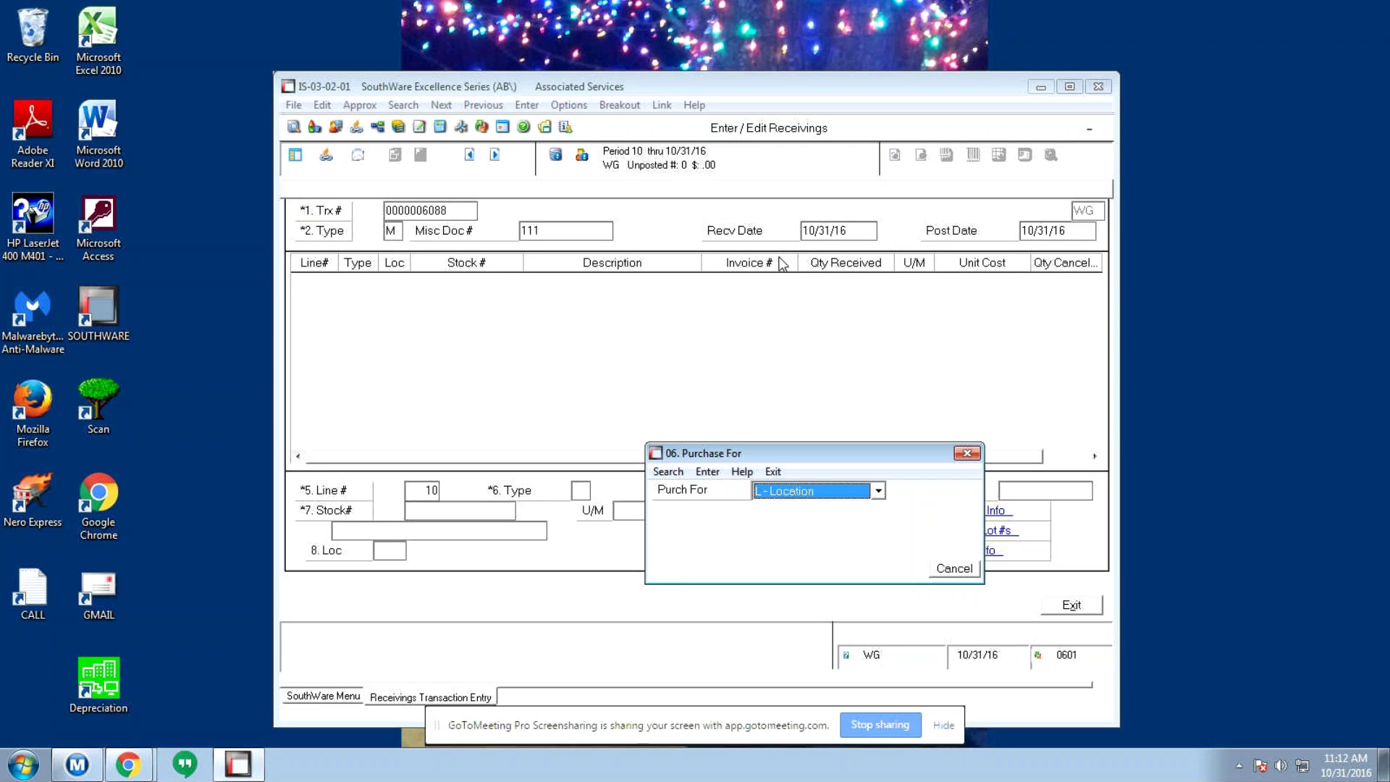
pyautogui.press('Return')
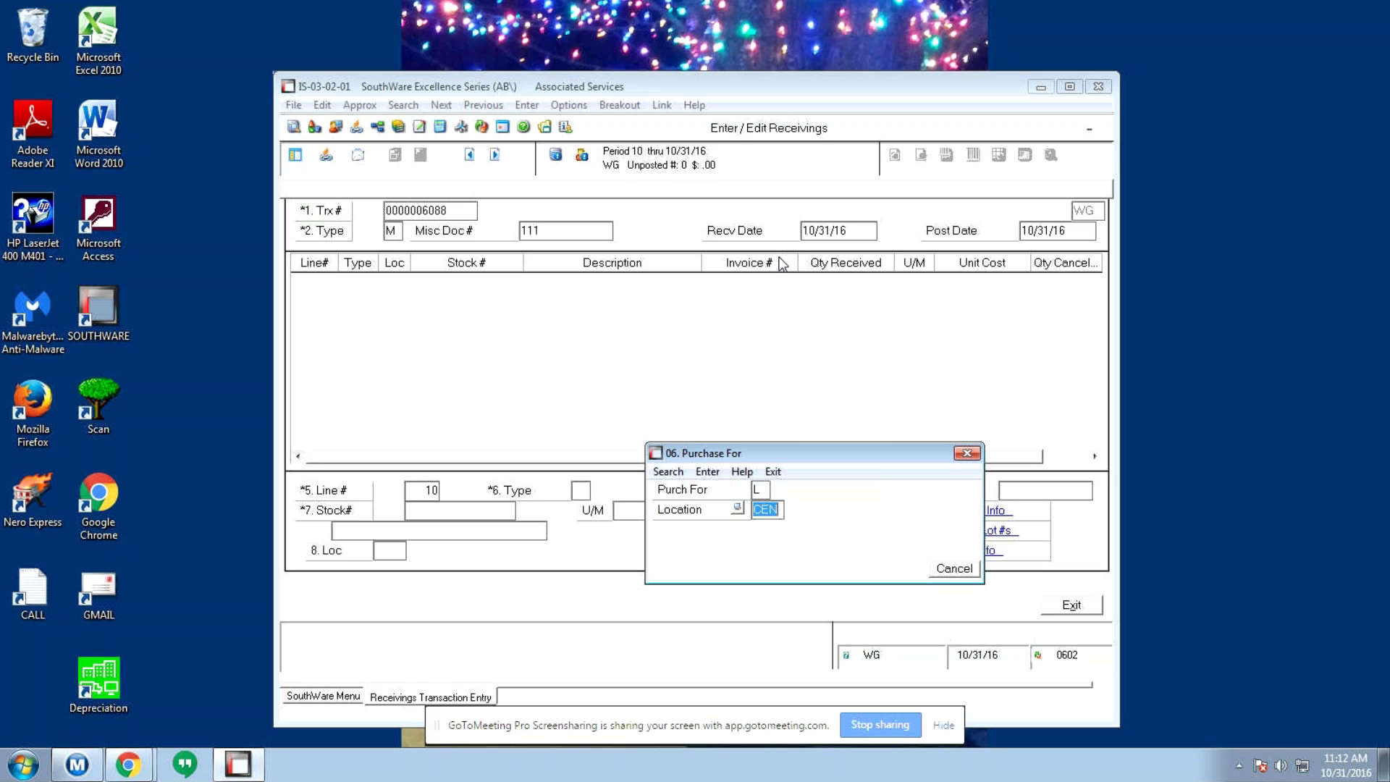
pyautogui.press('Return')
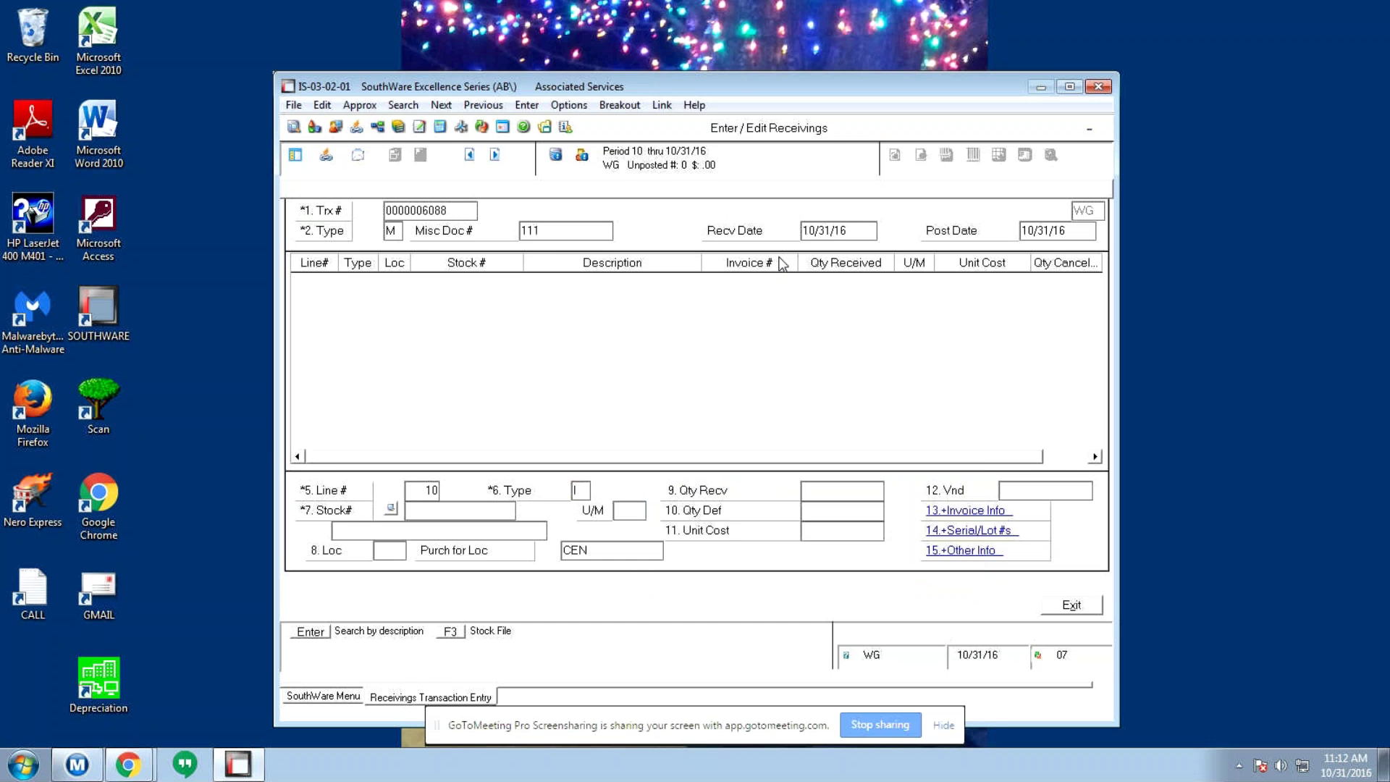
pyautogui.write('100173')
pyautogui.press('Return')
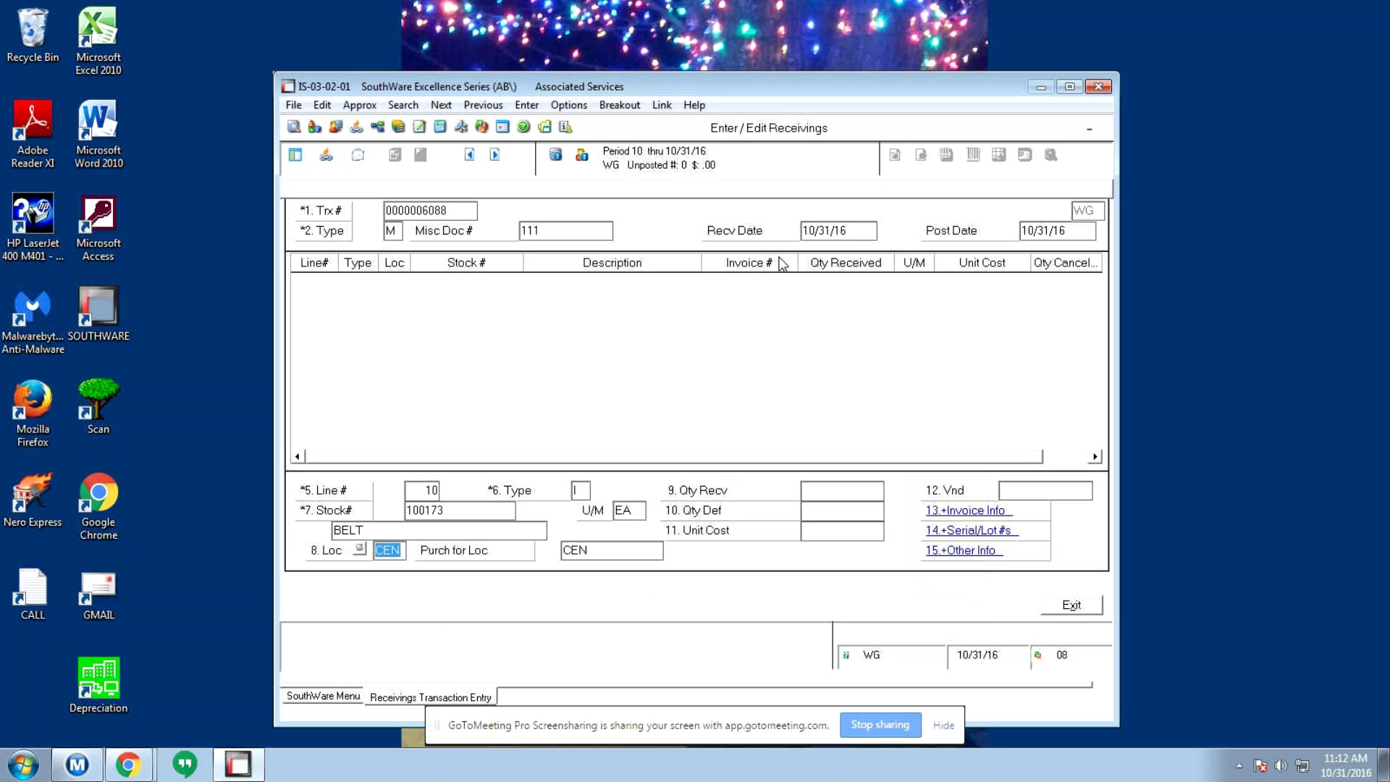
pyautogui.press('Return')
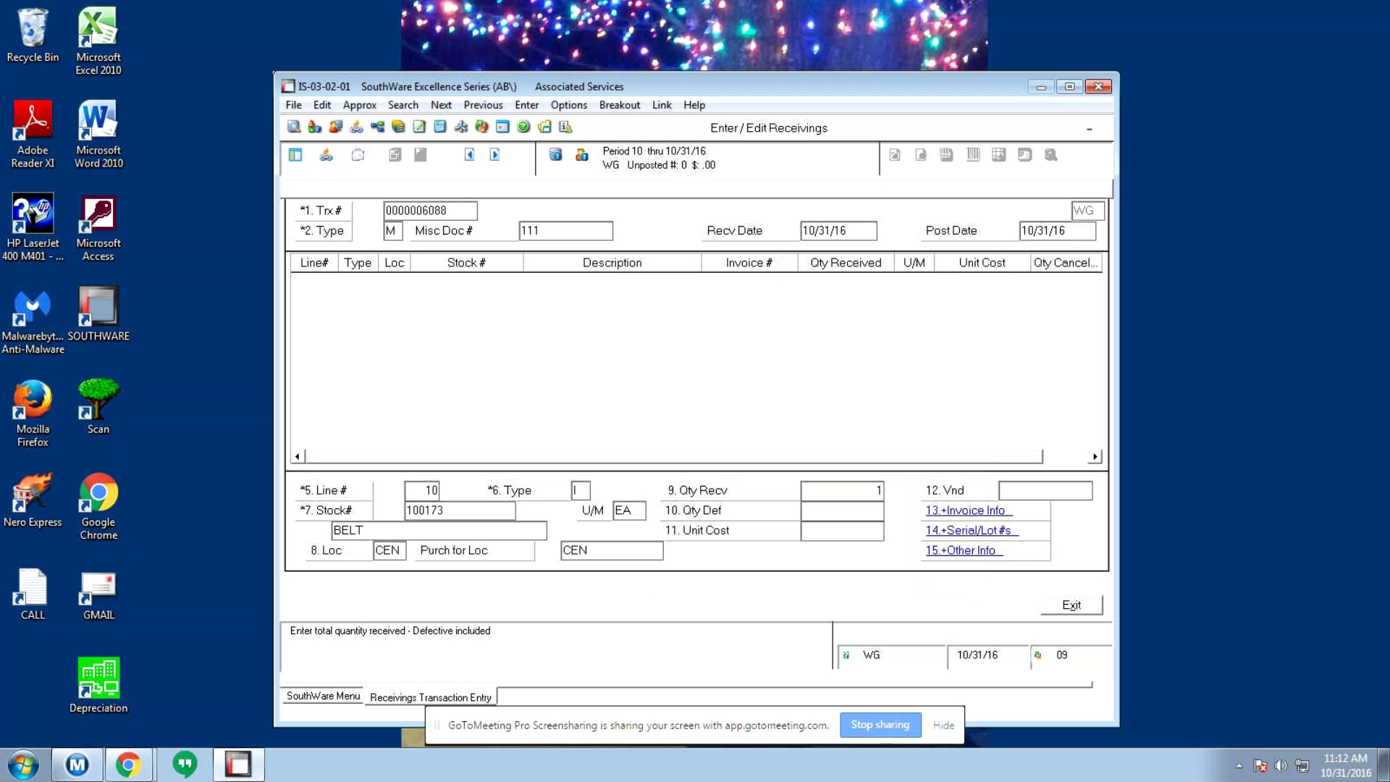
pyautogui.write('1')
pyautogui.press('Return')
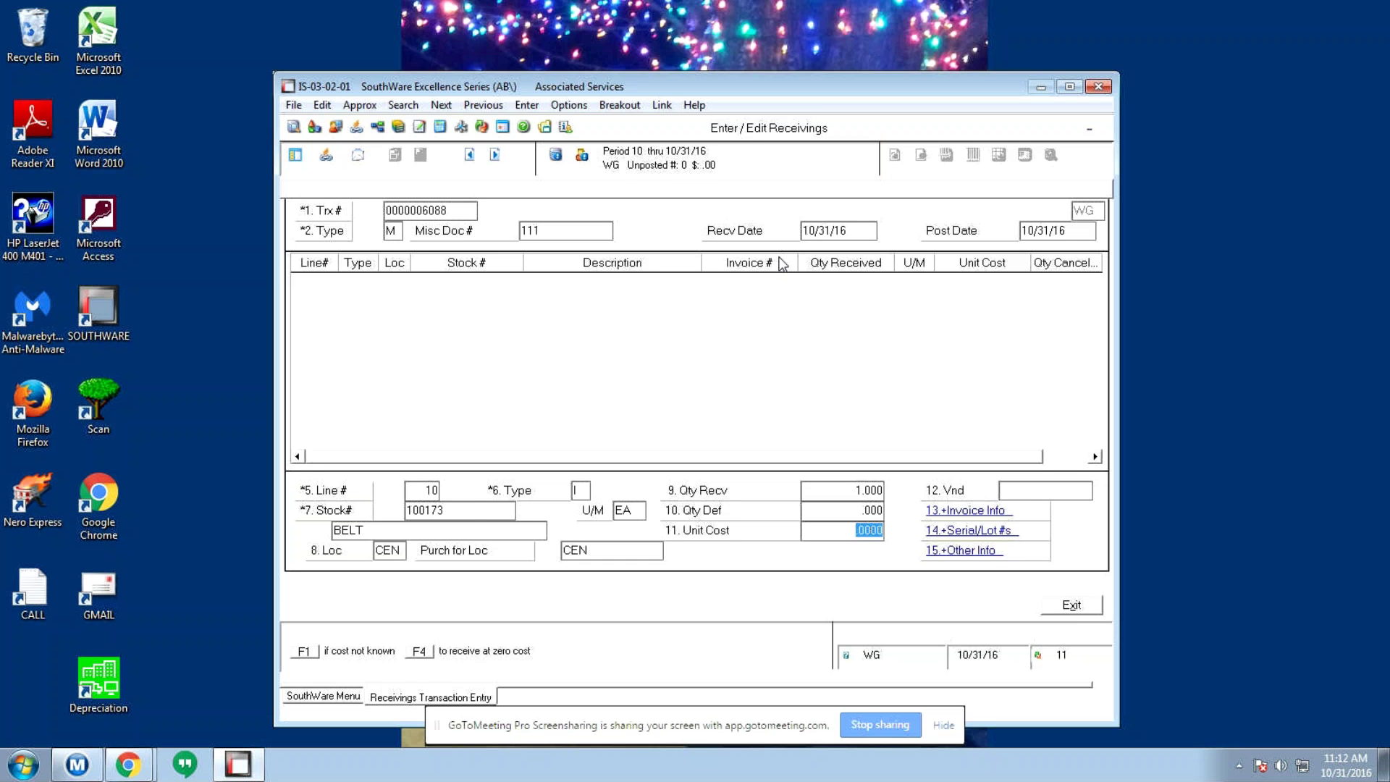
pyautogui.press('Escape')
pyautogui.press('Return')
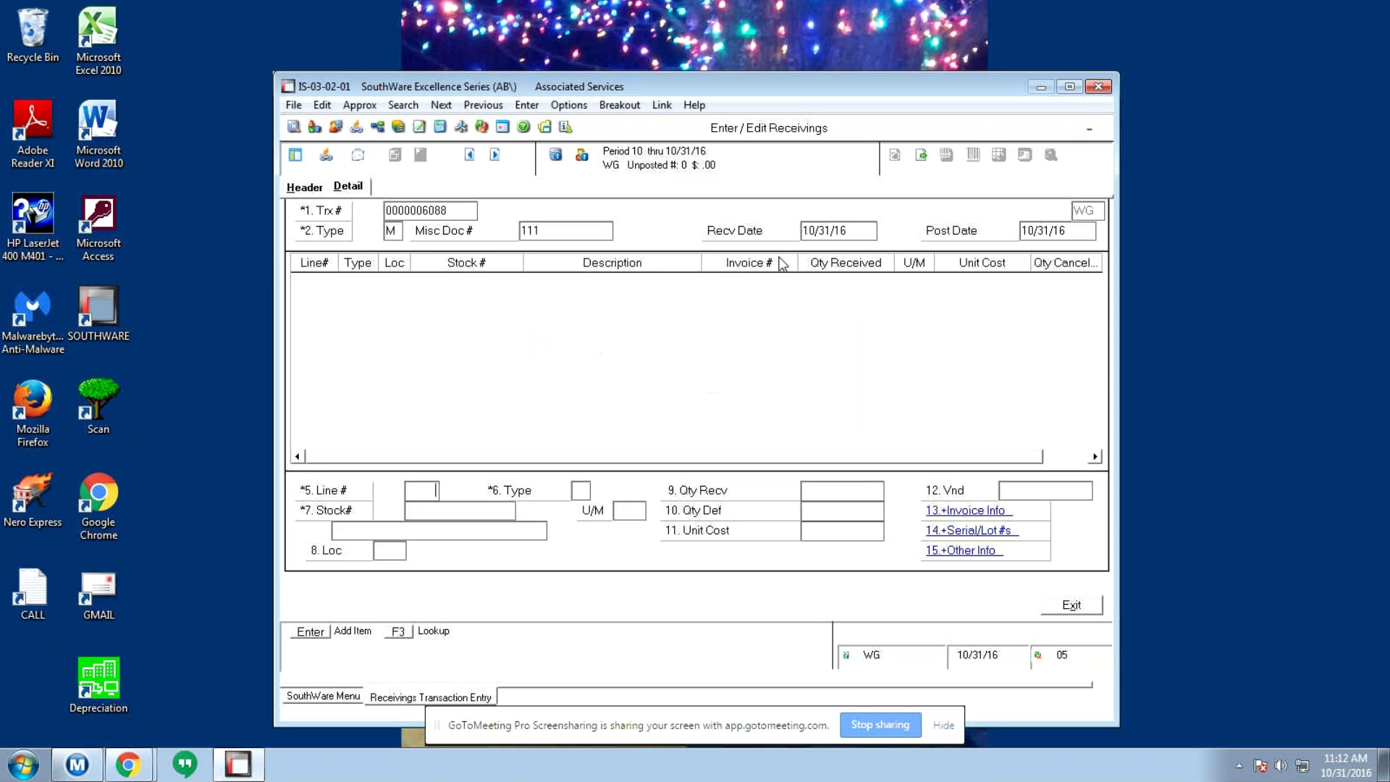
pyautogui.press('Escape')
# - Delete the empty receiving transaction, exit without printing the Edit List, and back out to the top menu
pyautogui.press('Return')
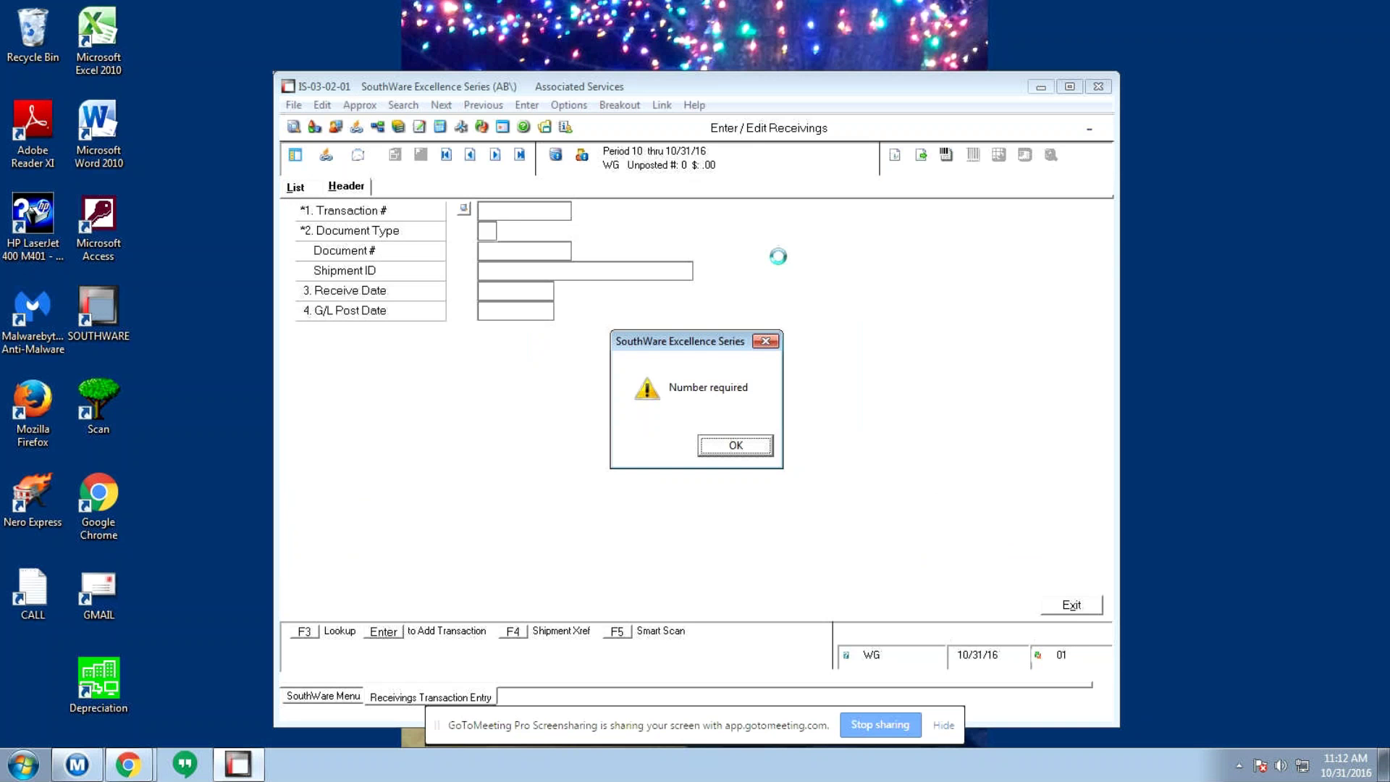
pyautogui.click(751, 445)
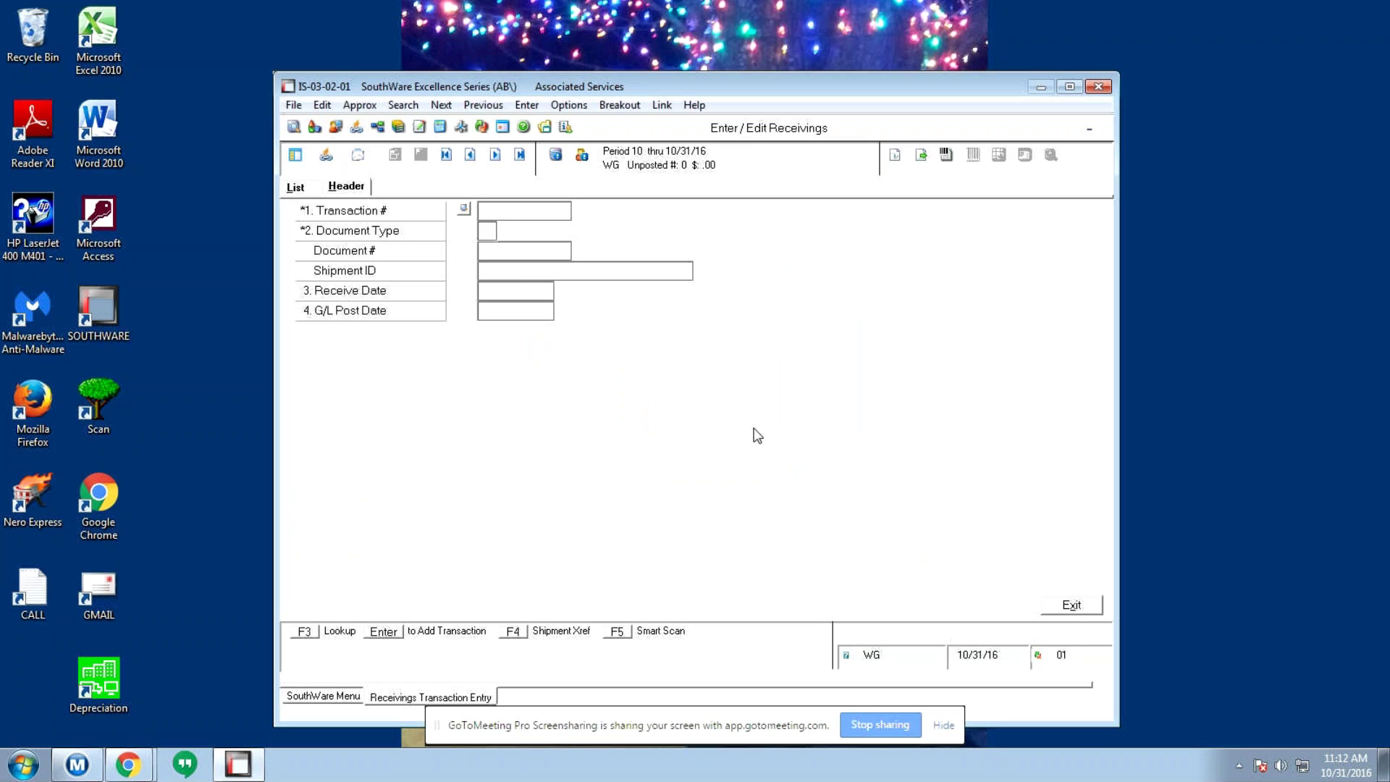
pyautogui.press('Escape')
pyautogui.click(736, 389)
pyautogui.press('Escape')
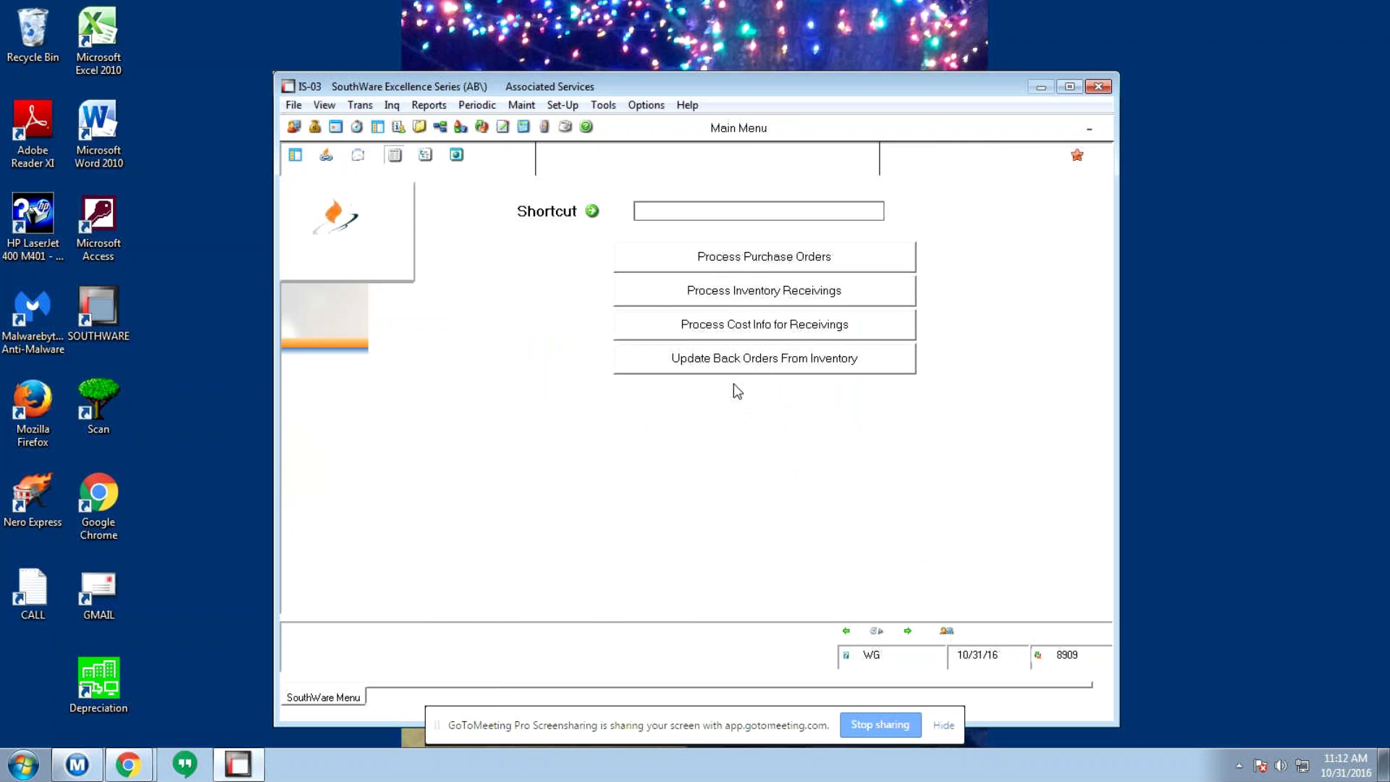
pyautogui.press('Escape')
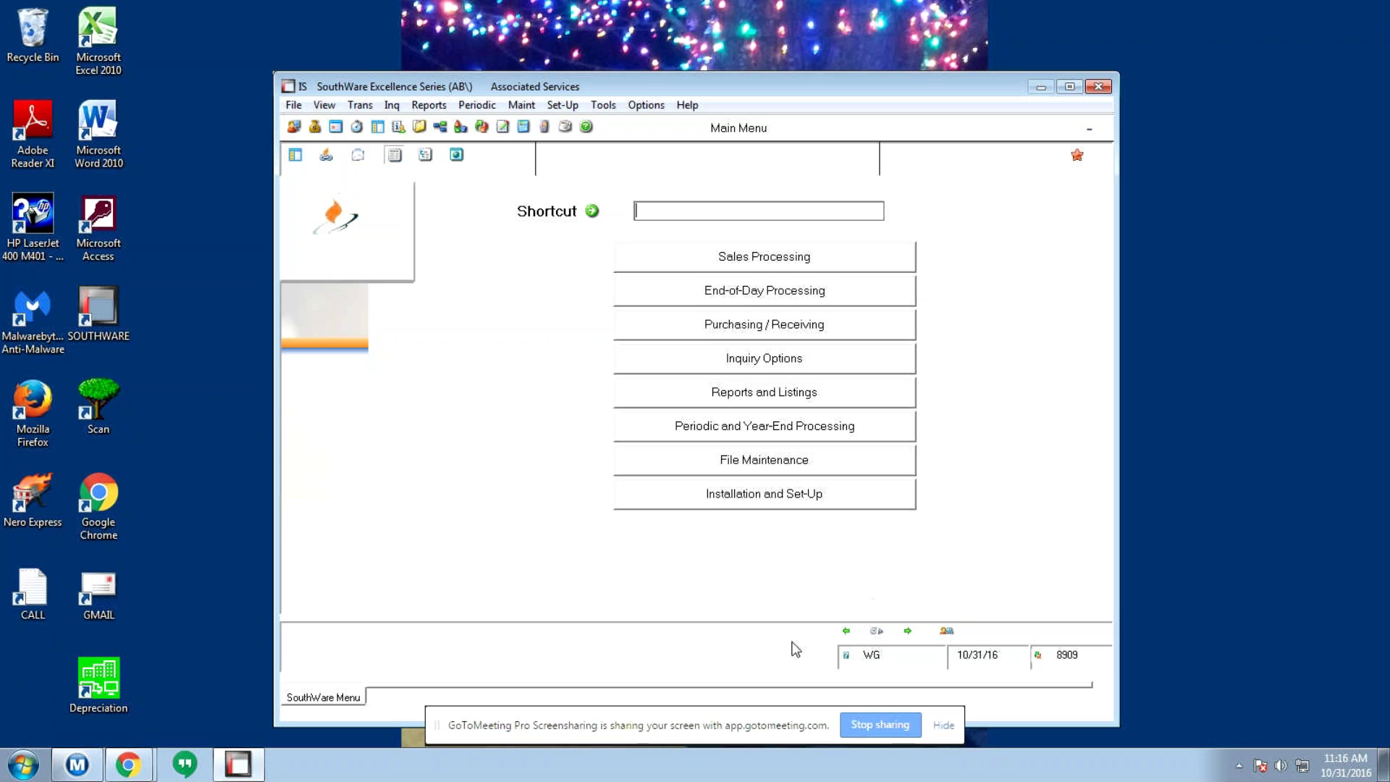
# - Stop the GoToMeeting screen share
pyautogui.click(875, 722)
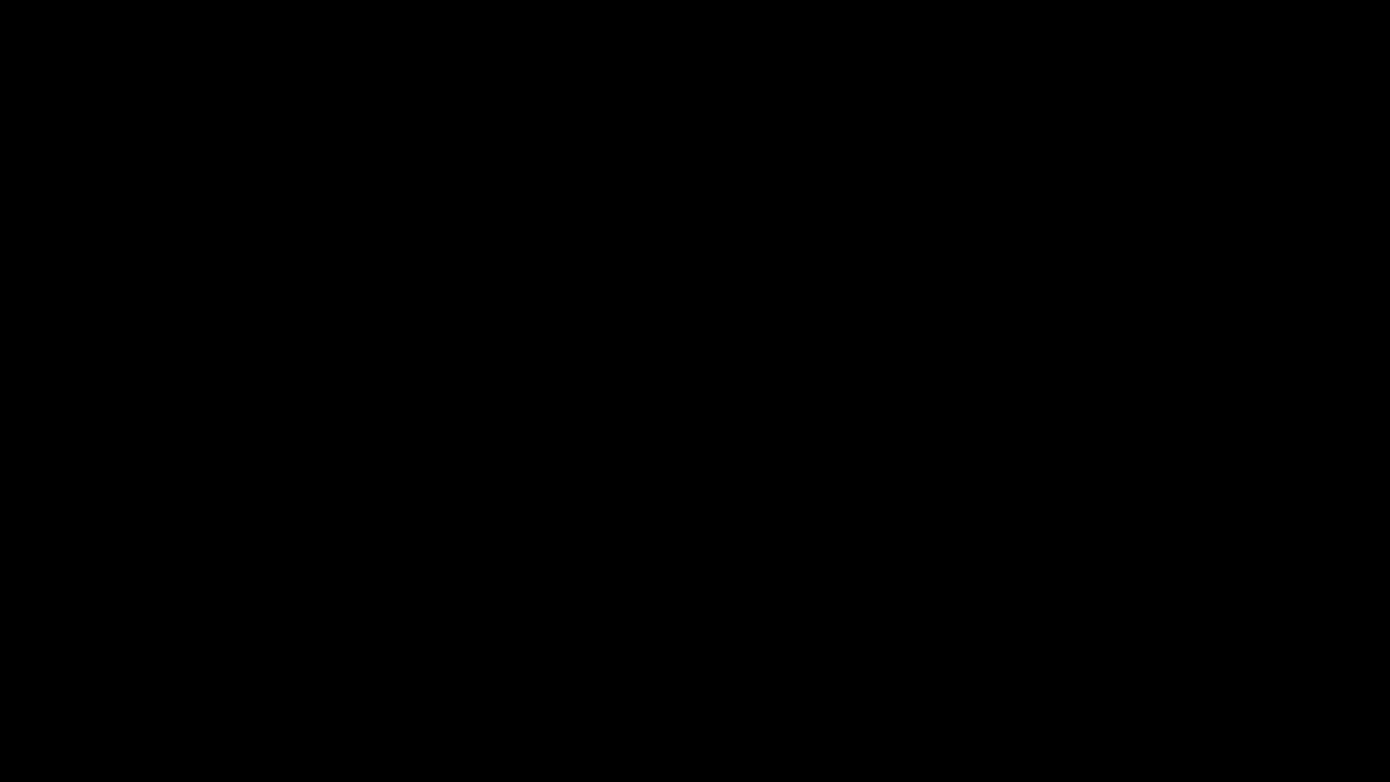